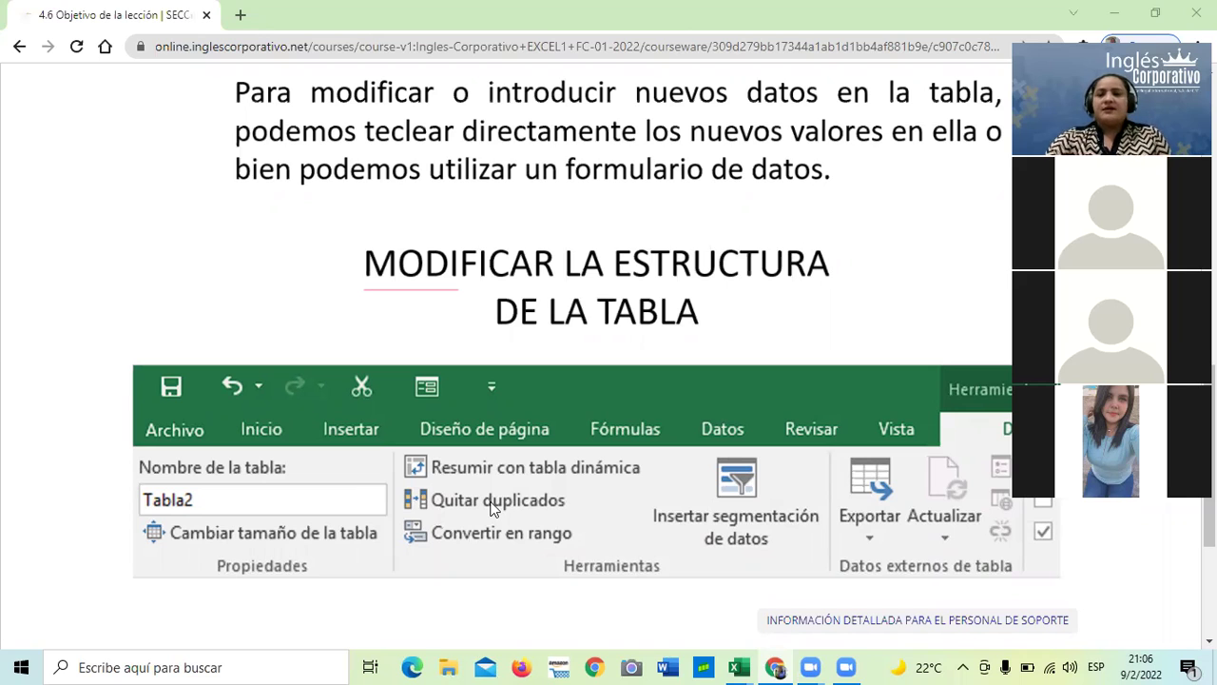
Advance the course to lesson 4.7 - Modificaciones en las tablas.
scroll(541, 505, down, 3)
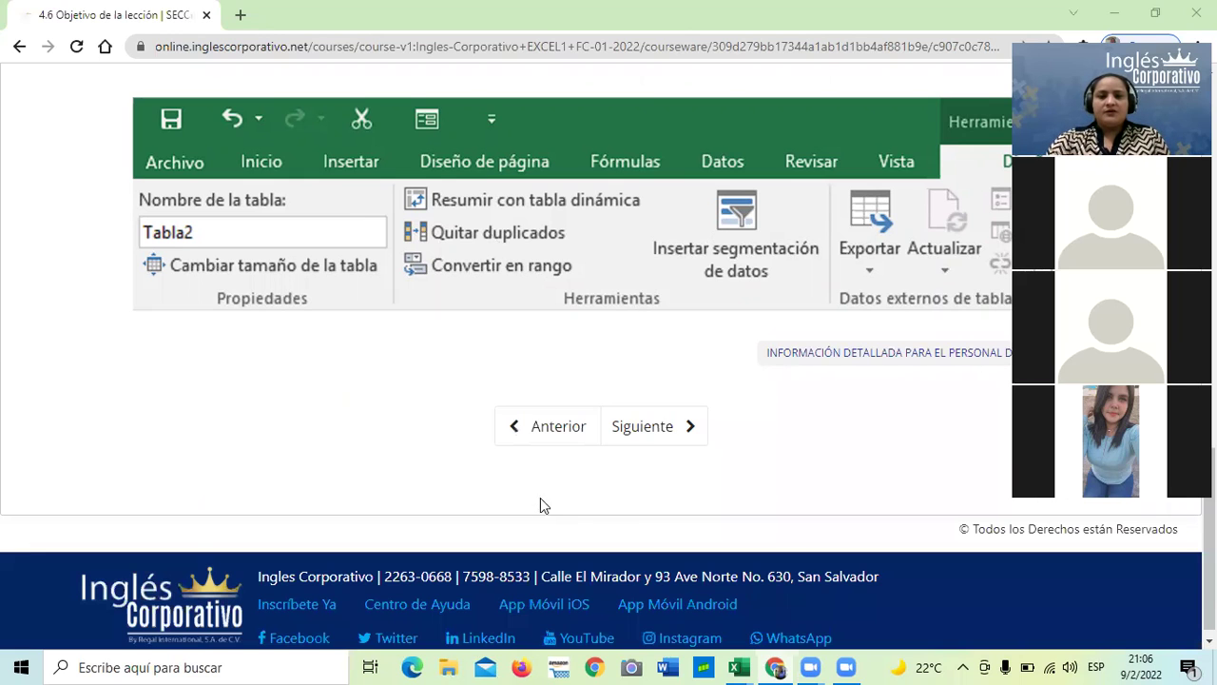
scroll(678, 437, down, 1)
click(674, 419)
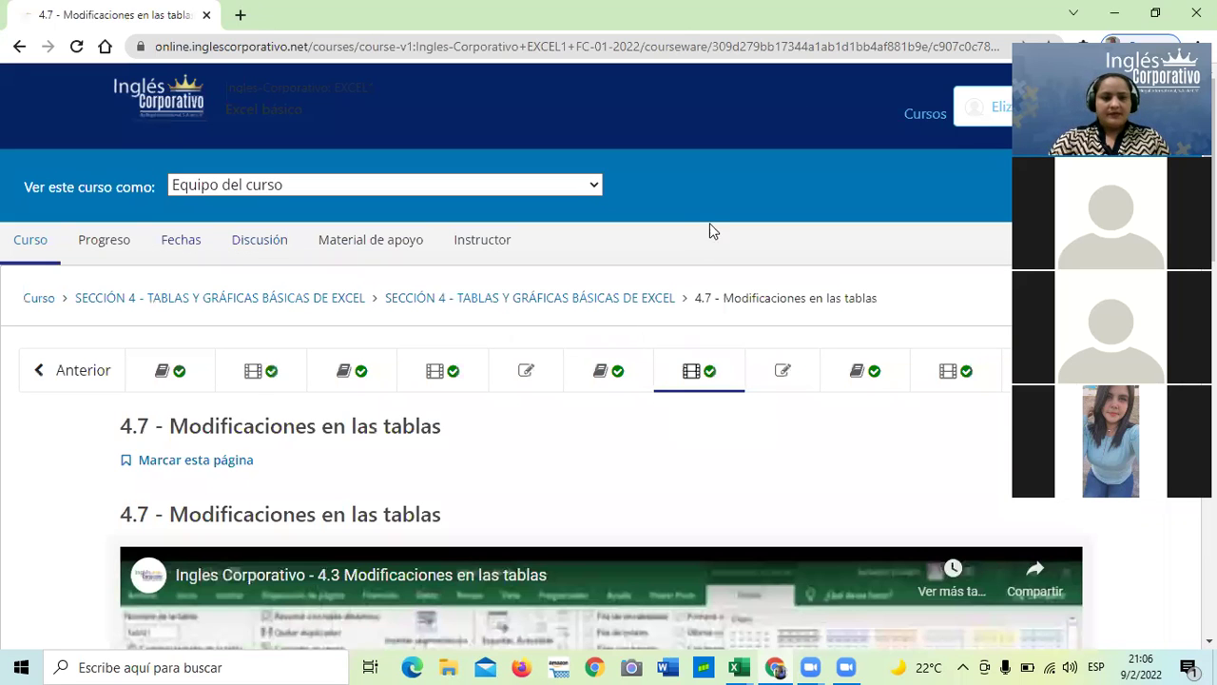
Play the lesson video "4.3 Modificaciones en las tablas".
scroll(712, 228, down, 2)
scroll(710, 220, down, 2)
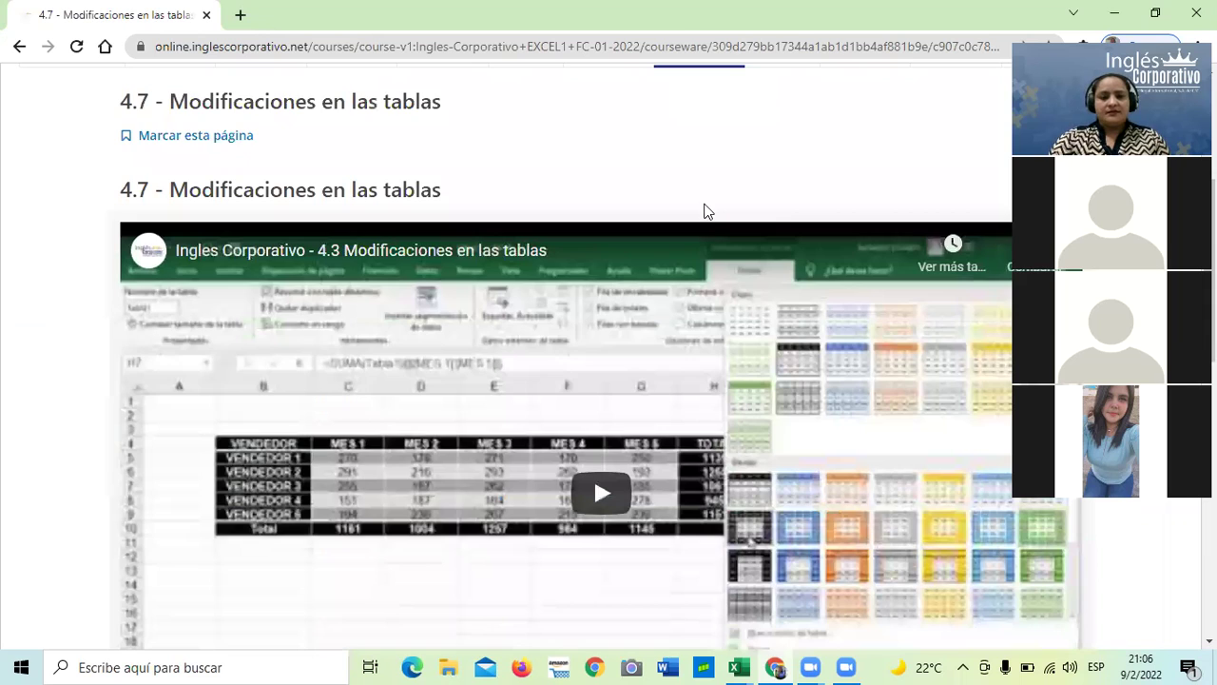
scroll(709, 219, down, 1)
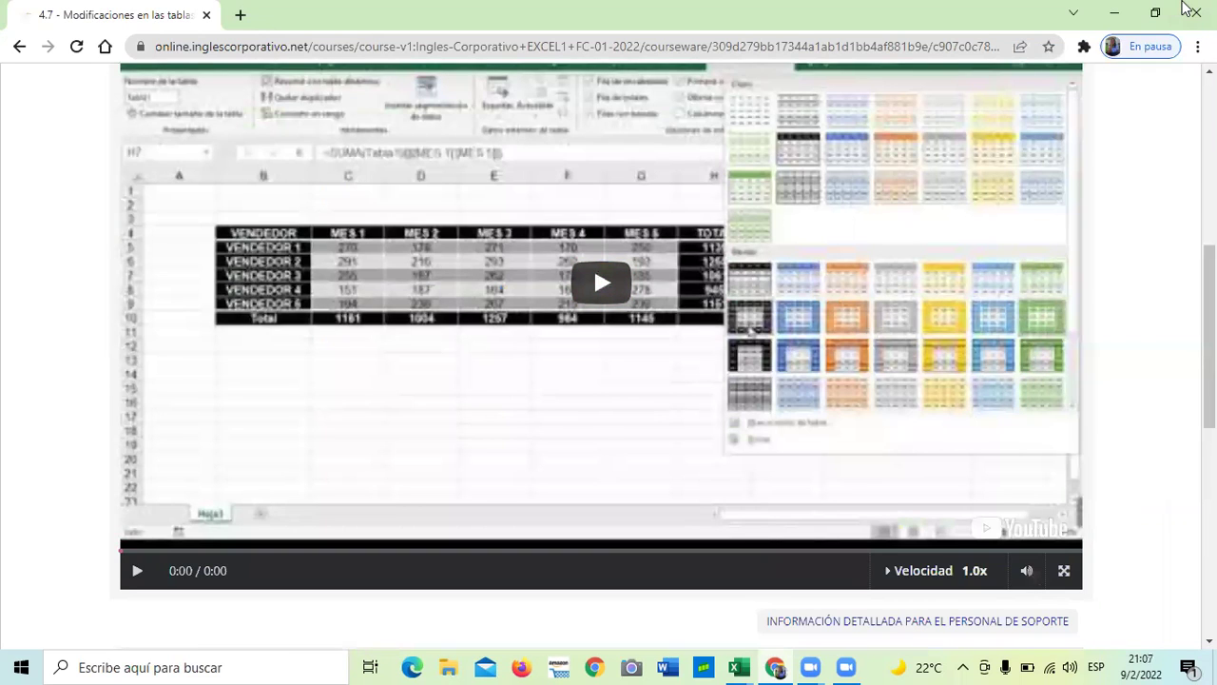
scroll(603, 382, up, 1)
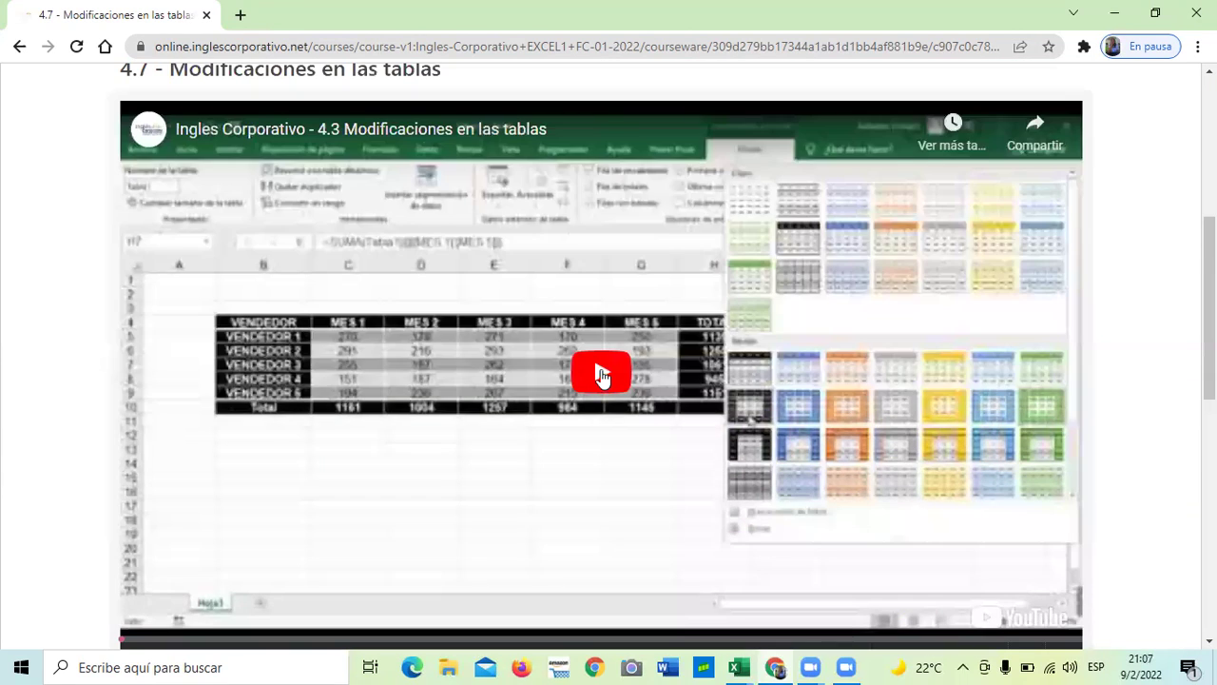
click(617, 329)
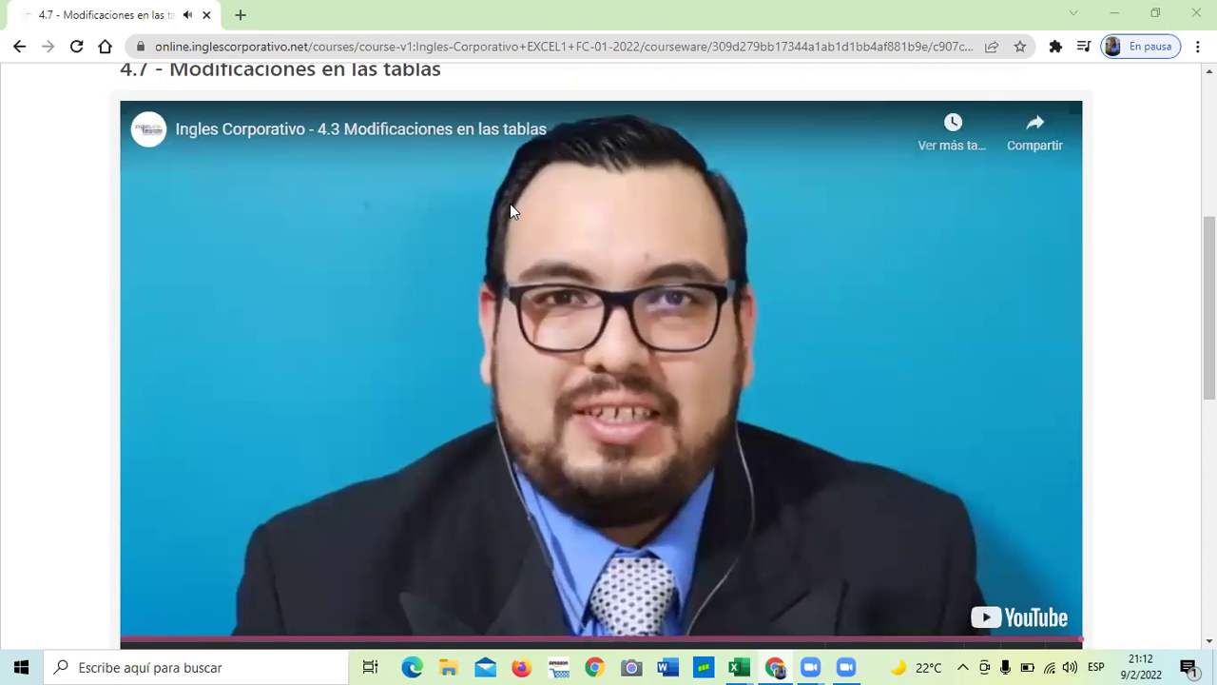
Open the lesson's linked practice file Modificaciones en las tablas and switch to the 4.3 Modificaciones en las tablas workbook in Excel.
scroll(825, 273, down, 2)
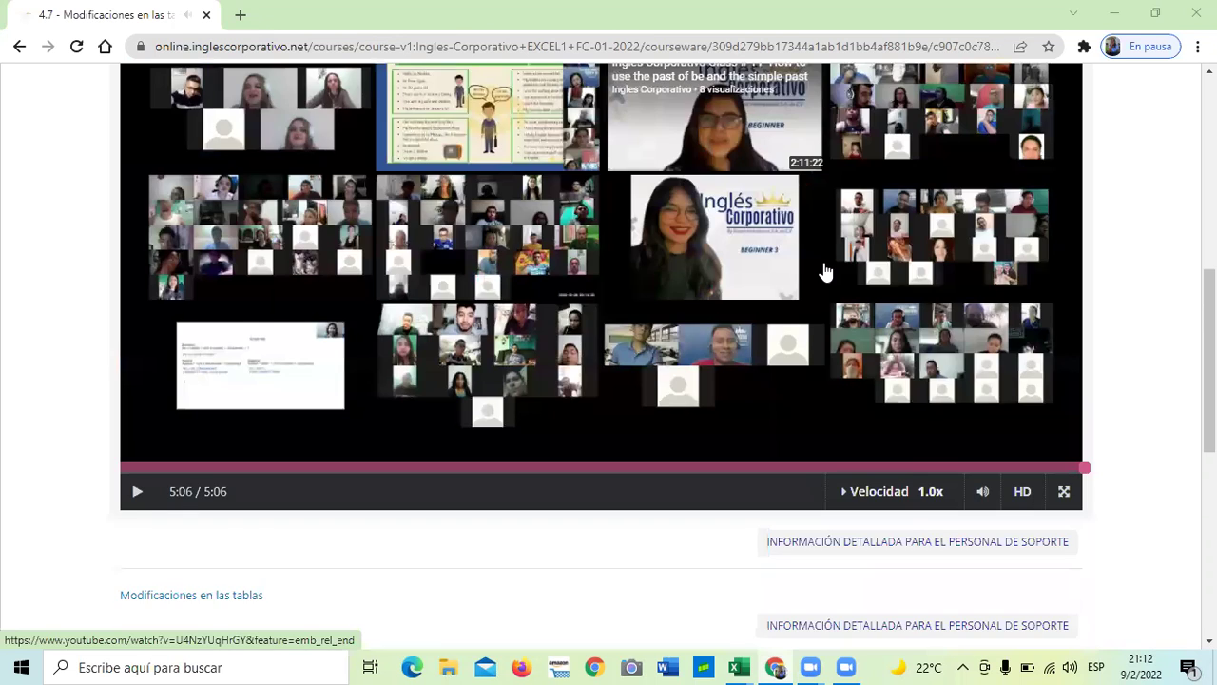
scroll(825, 273, down, 2)
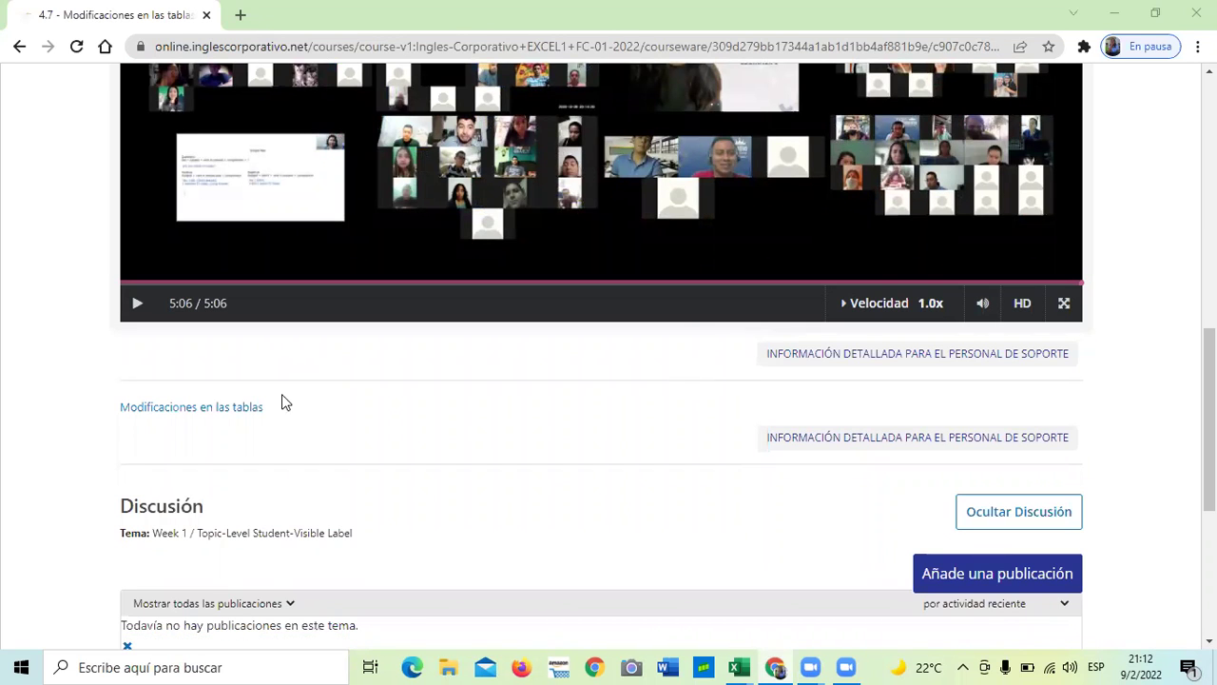
click(165, 417)
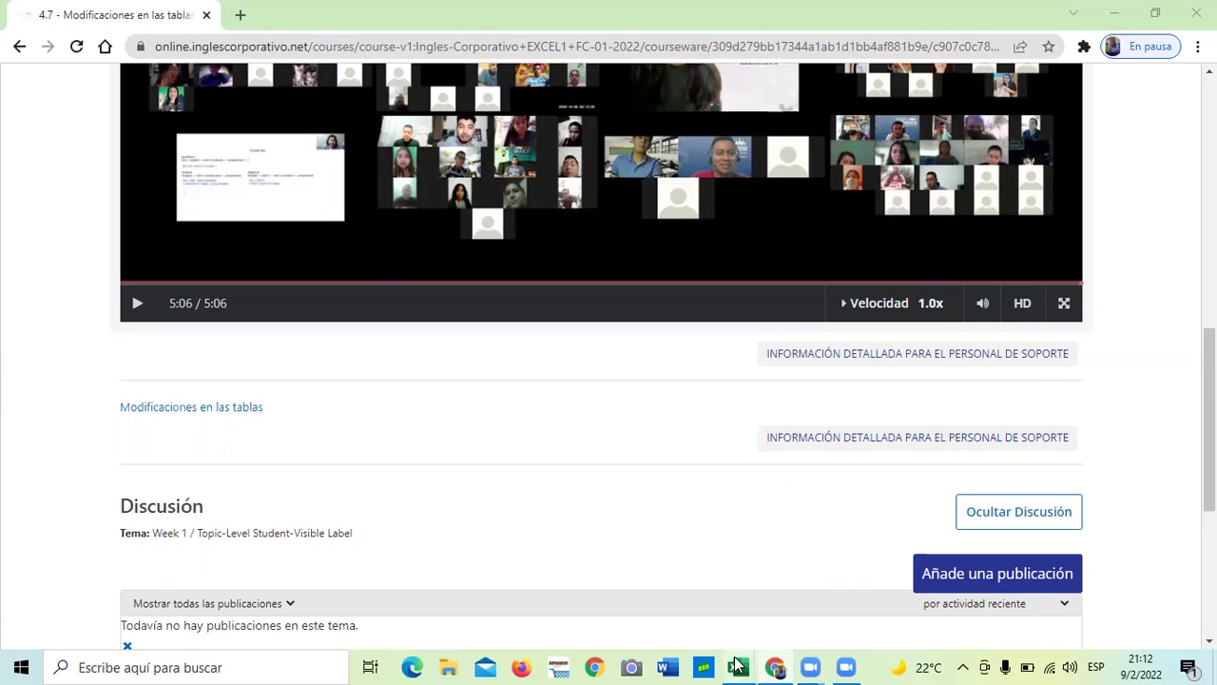
click(738, 666)
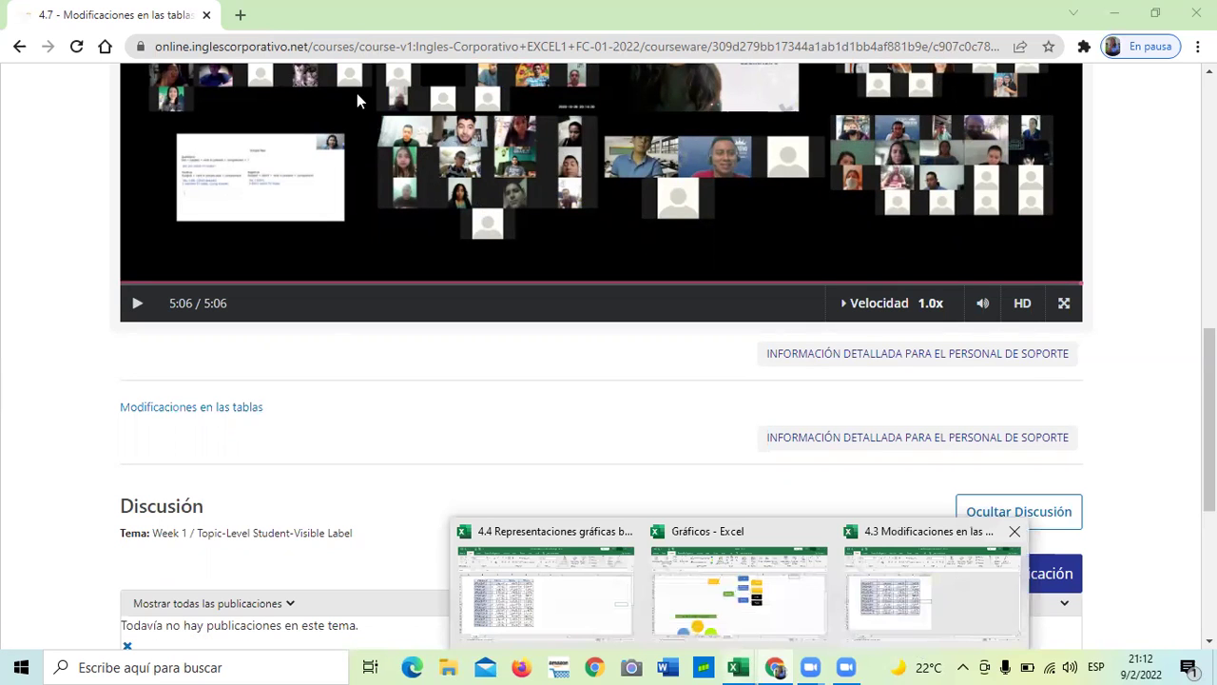
click(932, 585)
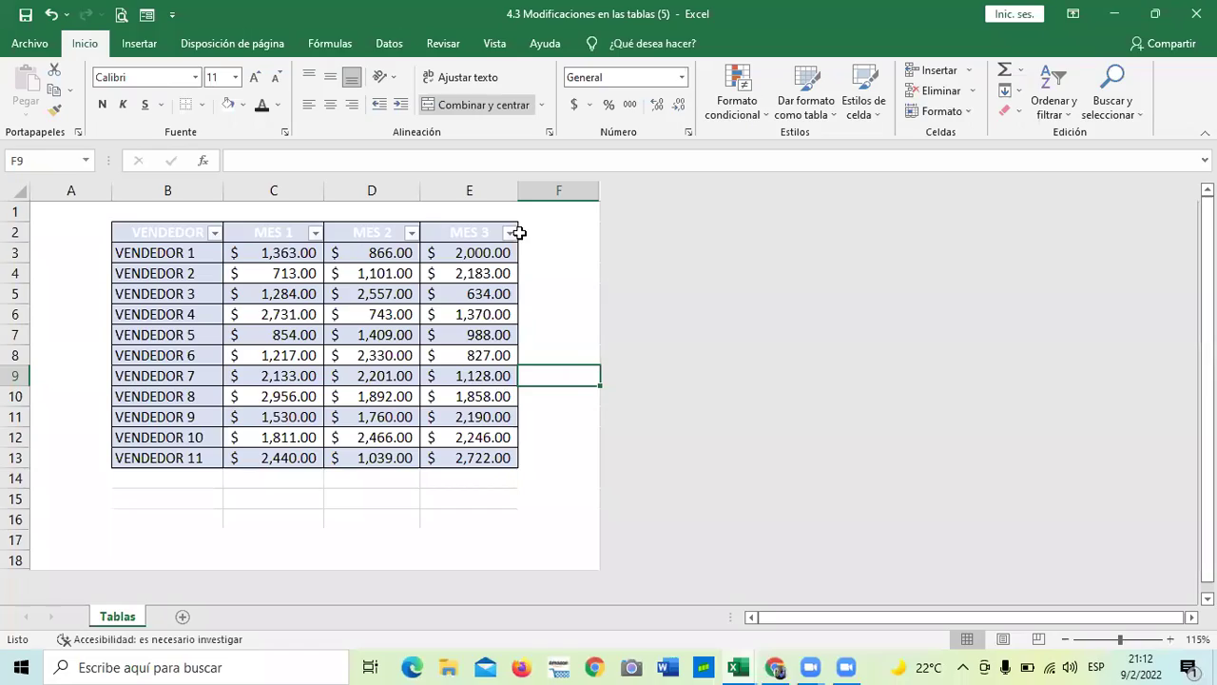
Select a cell inside the vendor sales table and display the table design options.
click(380, 322)
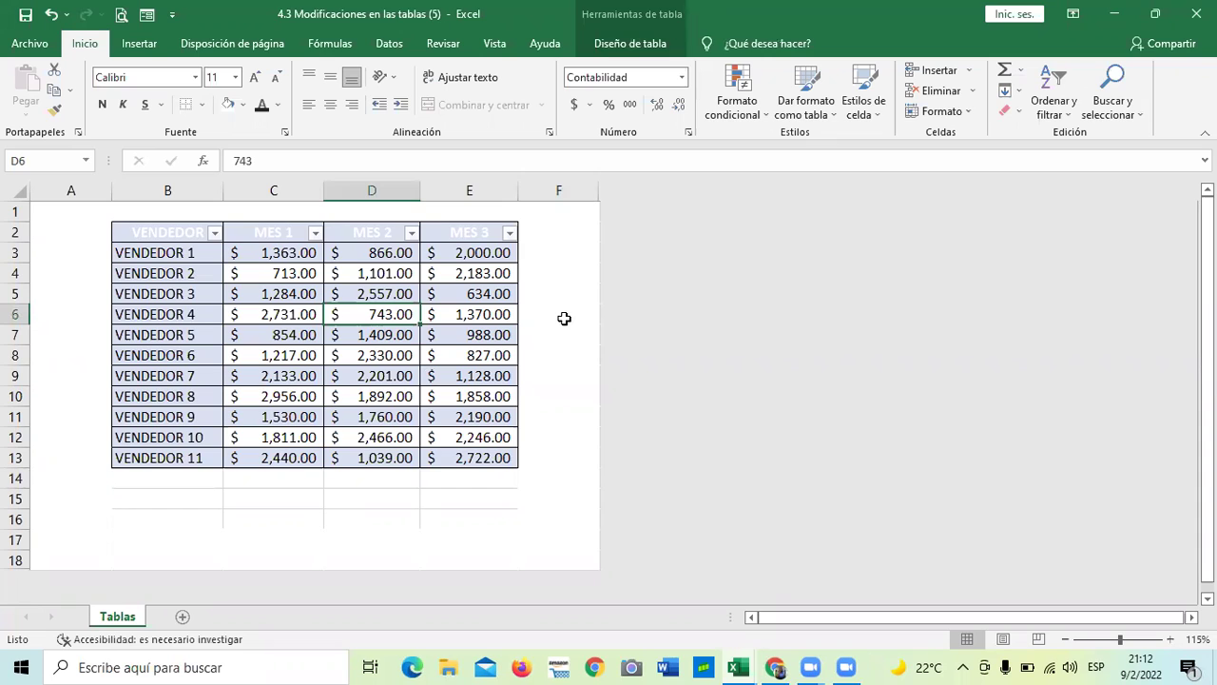
click(564, 319)
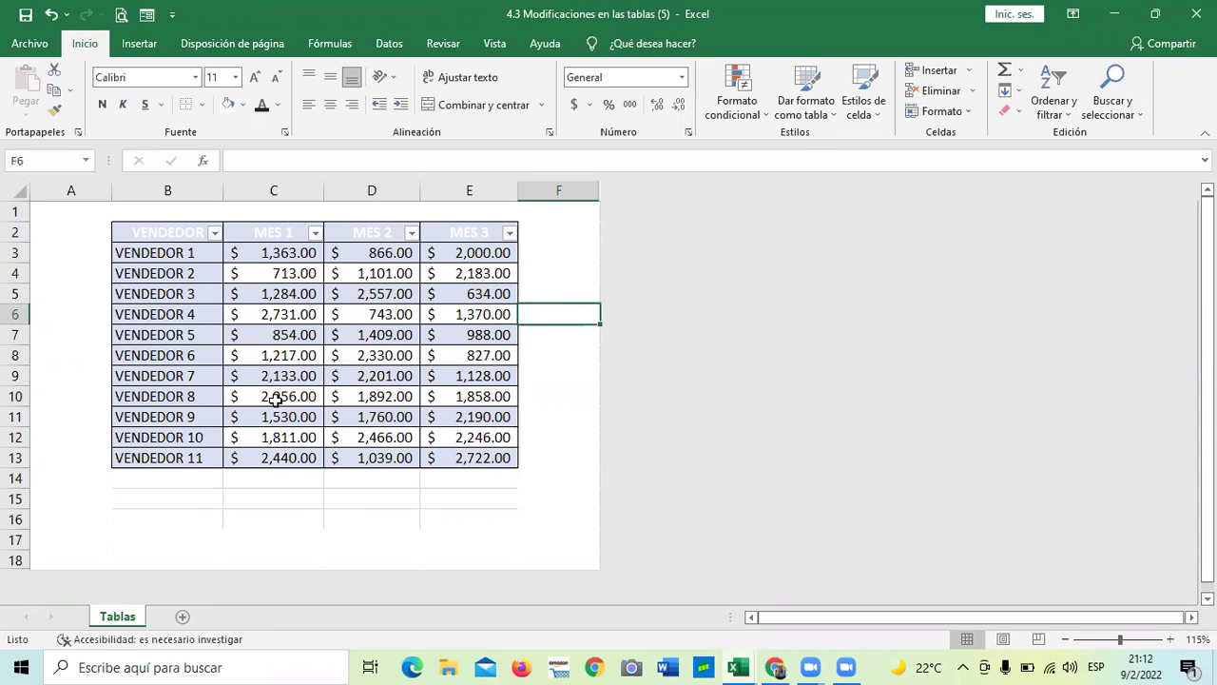
scroll(275, 400, down, 1)
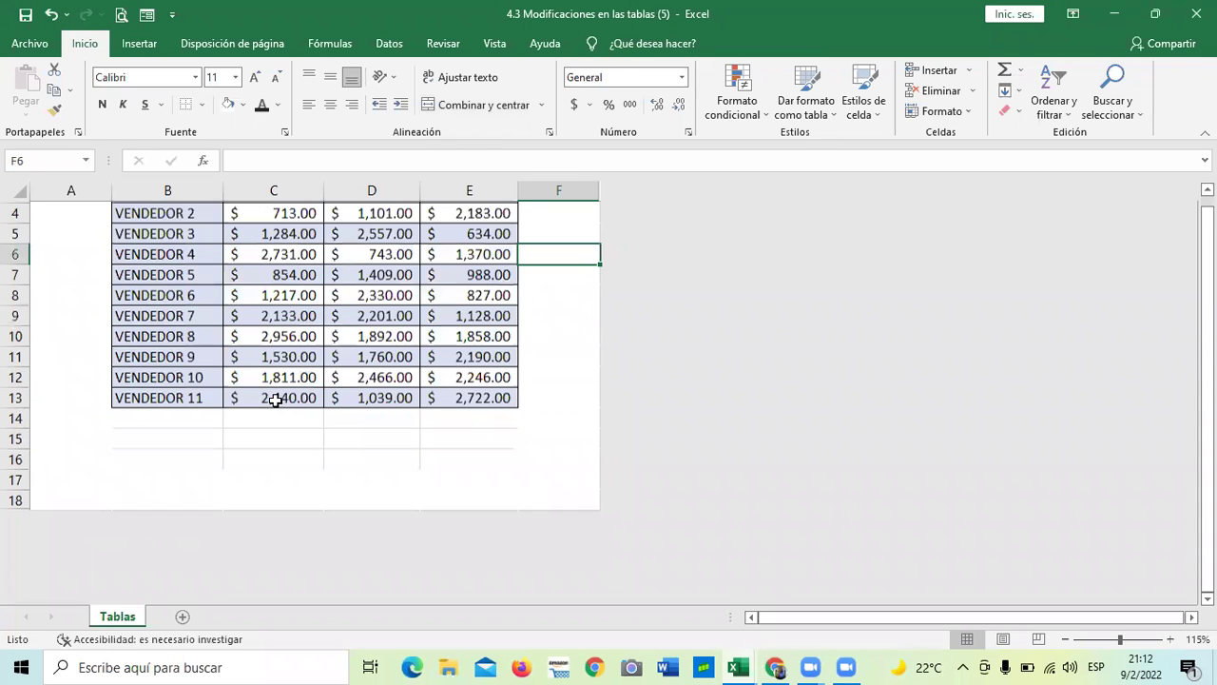
click(347, 333)
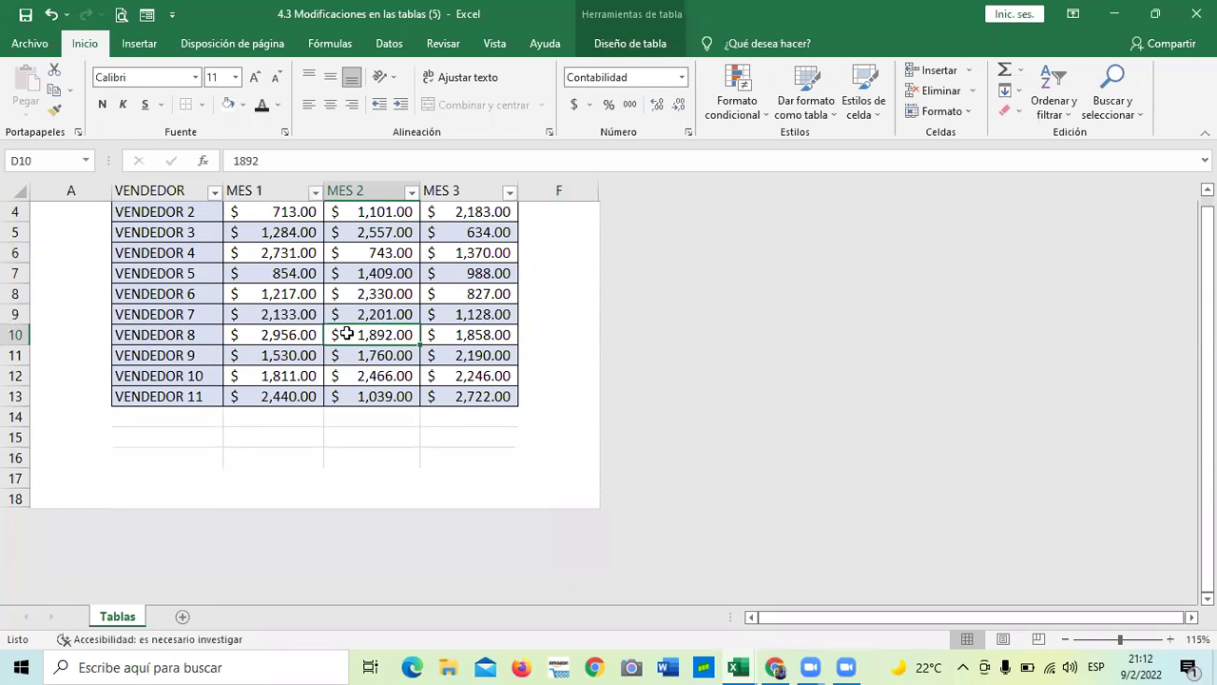
click(616, 40)
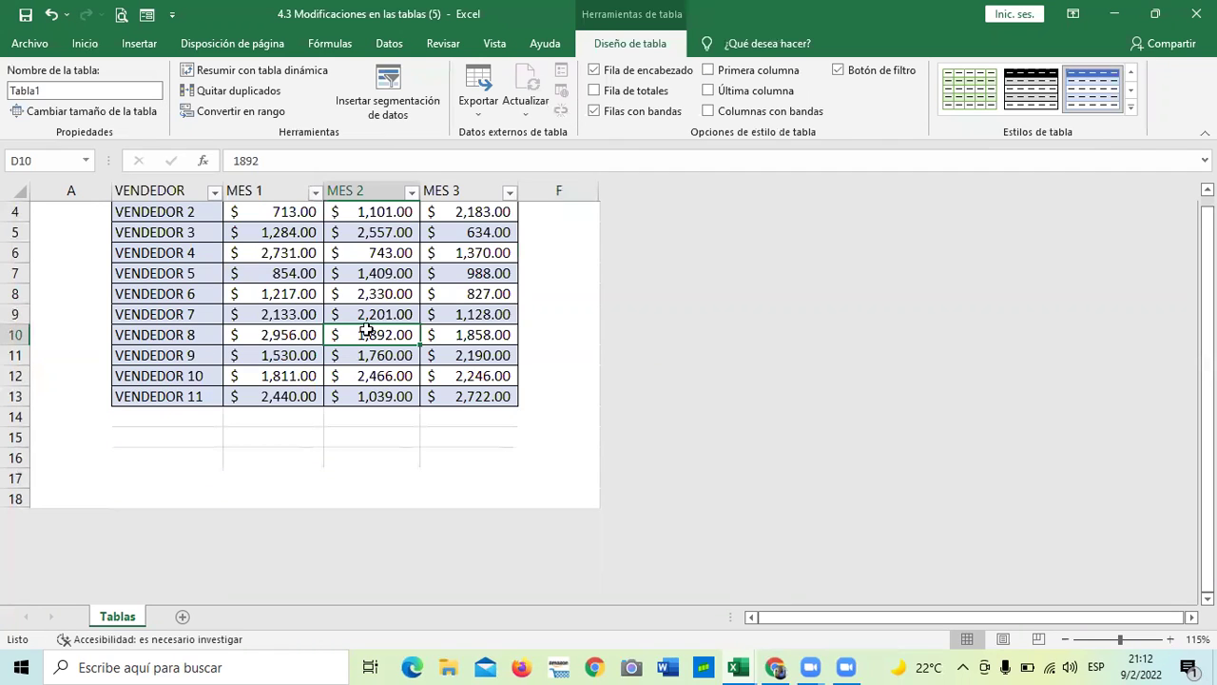
Copy the VENDEDOR 4 and VENDEDOR 5 rows and paste them directly below the table's last row, starting at B14.
scroll(366, 328, up, 1)
scroll(326, 322, down, 1)
scroll(487, 382, up, 1)
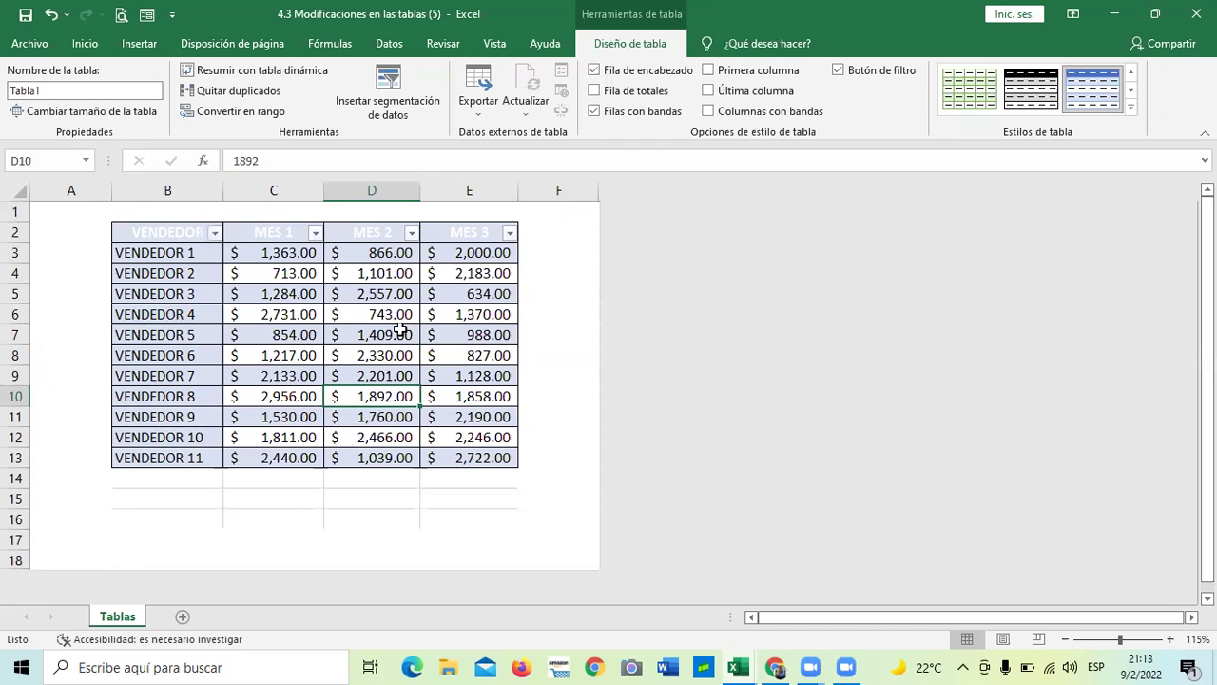
drag(157, 314, 465, 336)
right_click(371, 317)
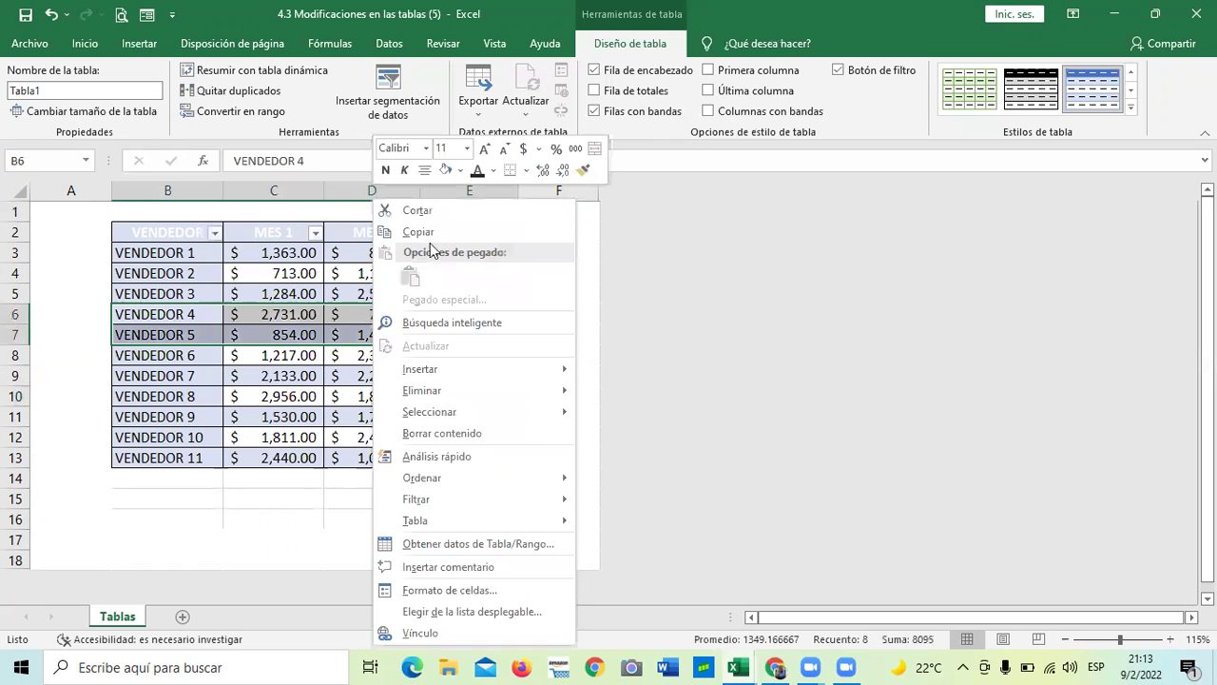
key(ctrl+c)
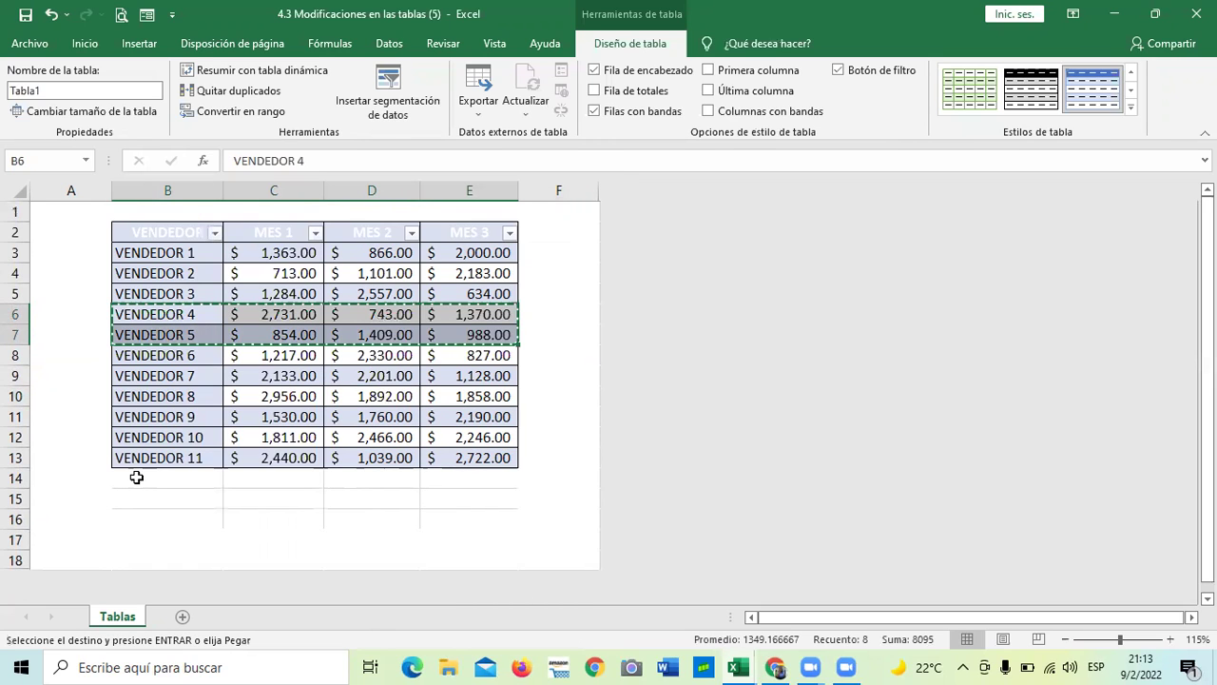
click(136, 478)
key(ctrl+v)
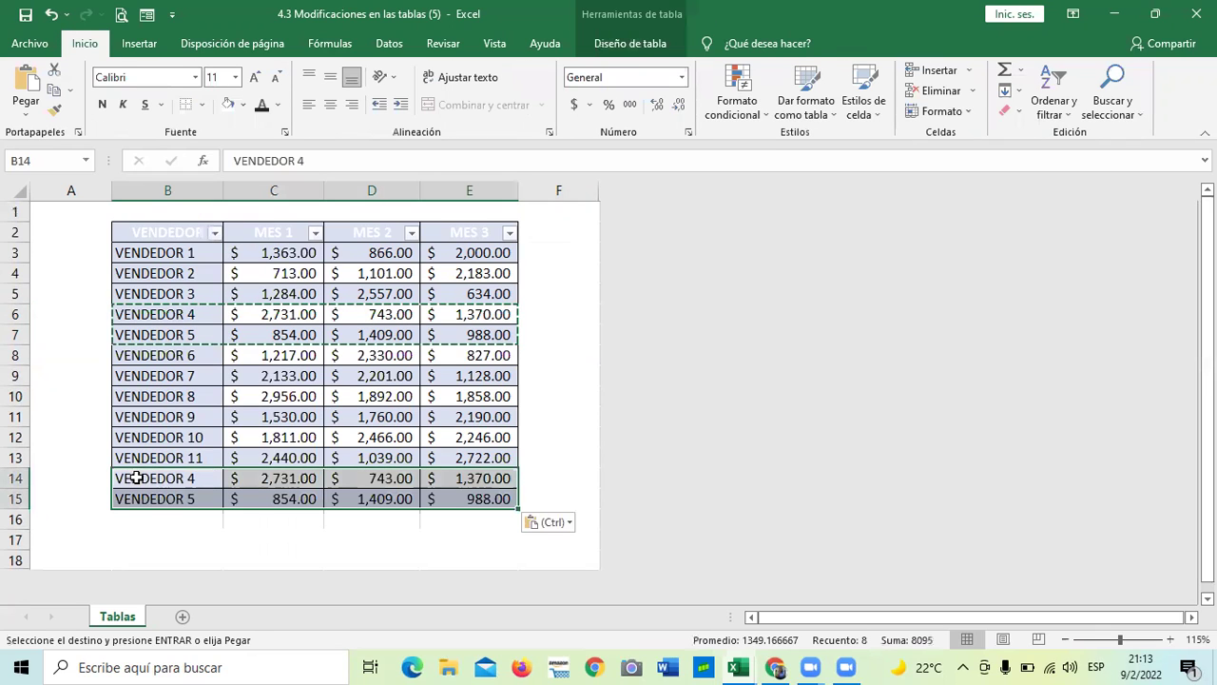
key(Escape)
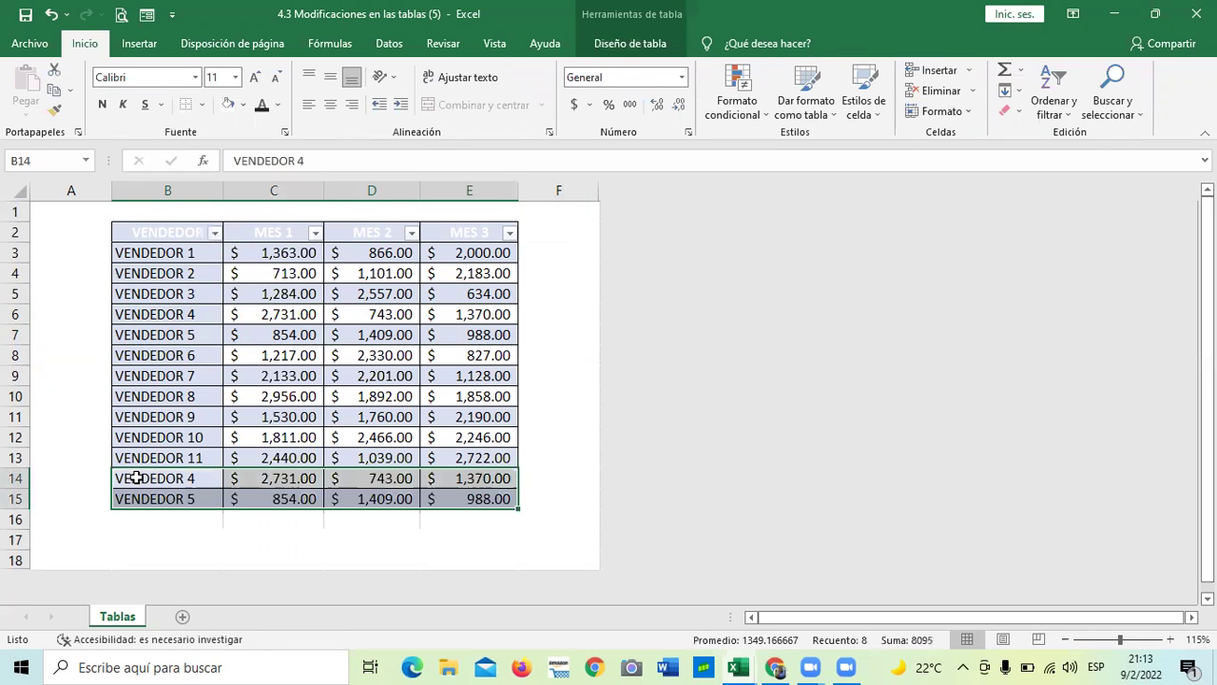
click(571, 437)
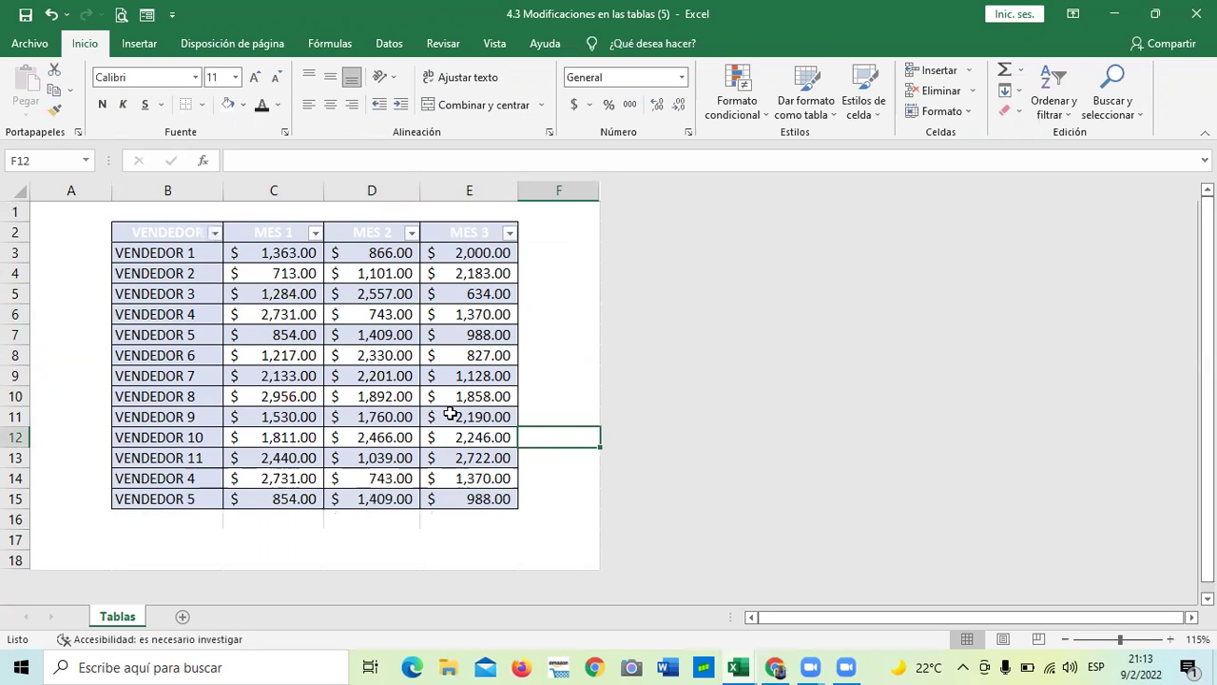
Remove duplicate rows from the vendor table, comparing only the VENDEDOR column and excluding MES 1, MES 2 and MES 3.
click(554, 301)
click(394, 313)
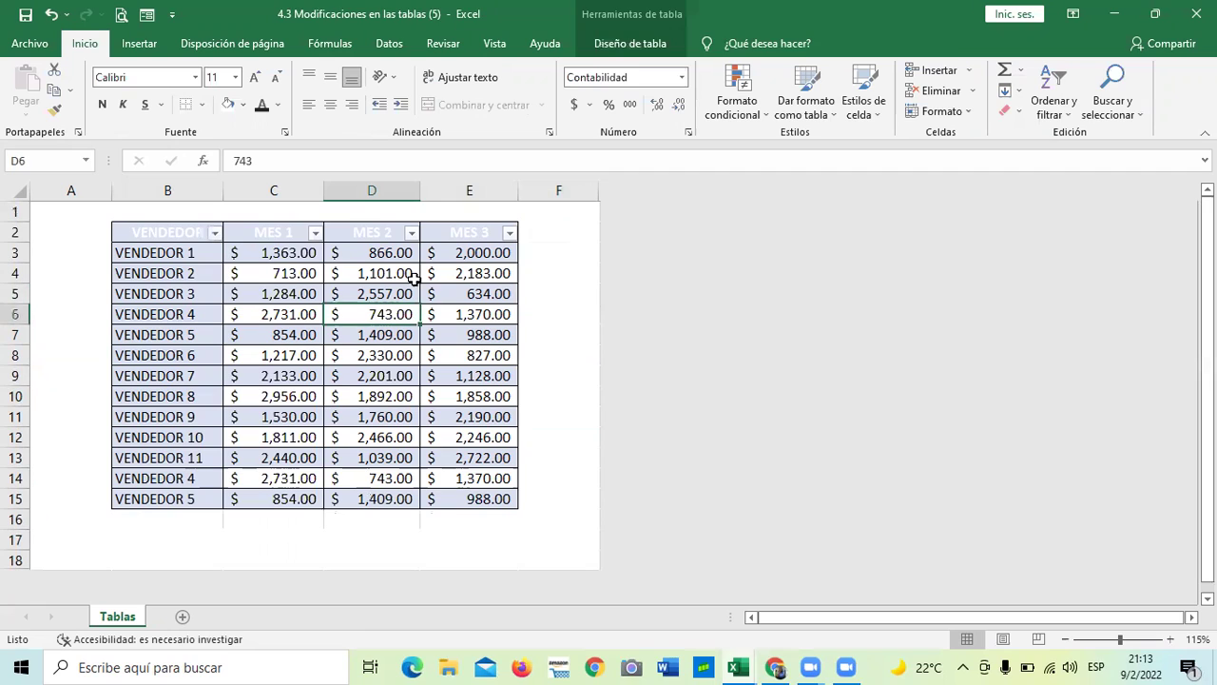
click(628, 48)
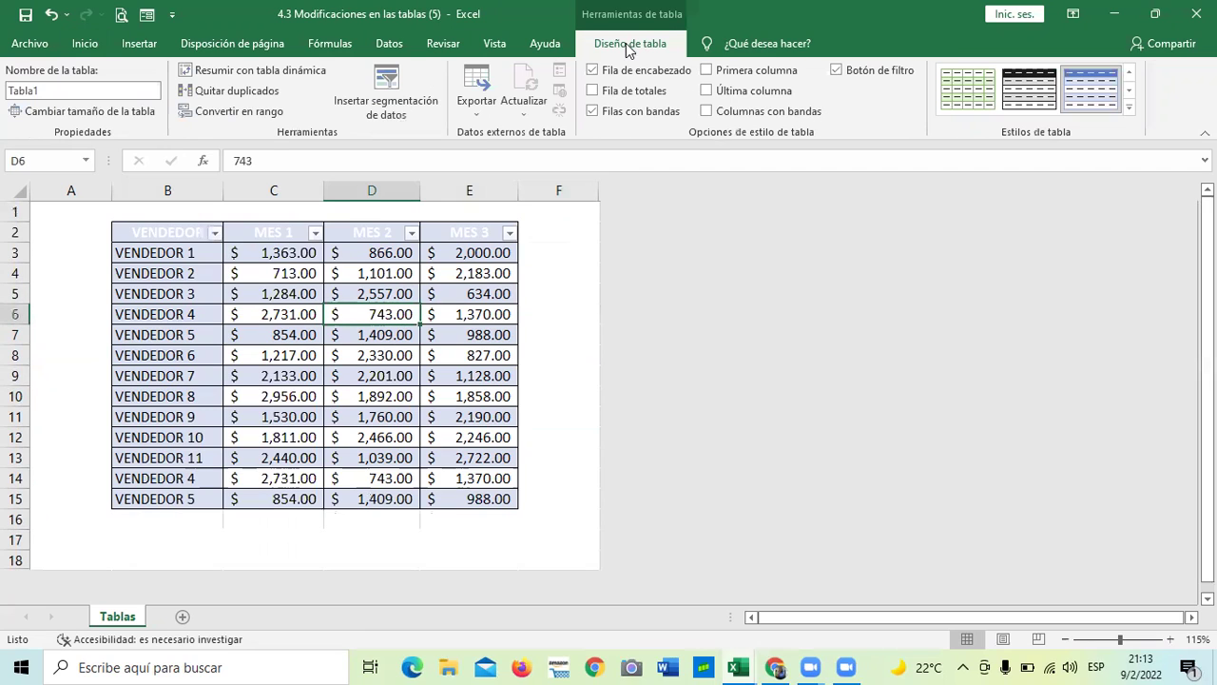
click(213, 98)
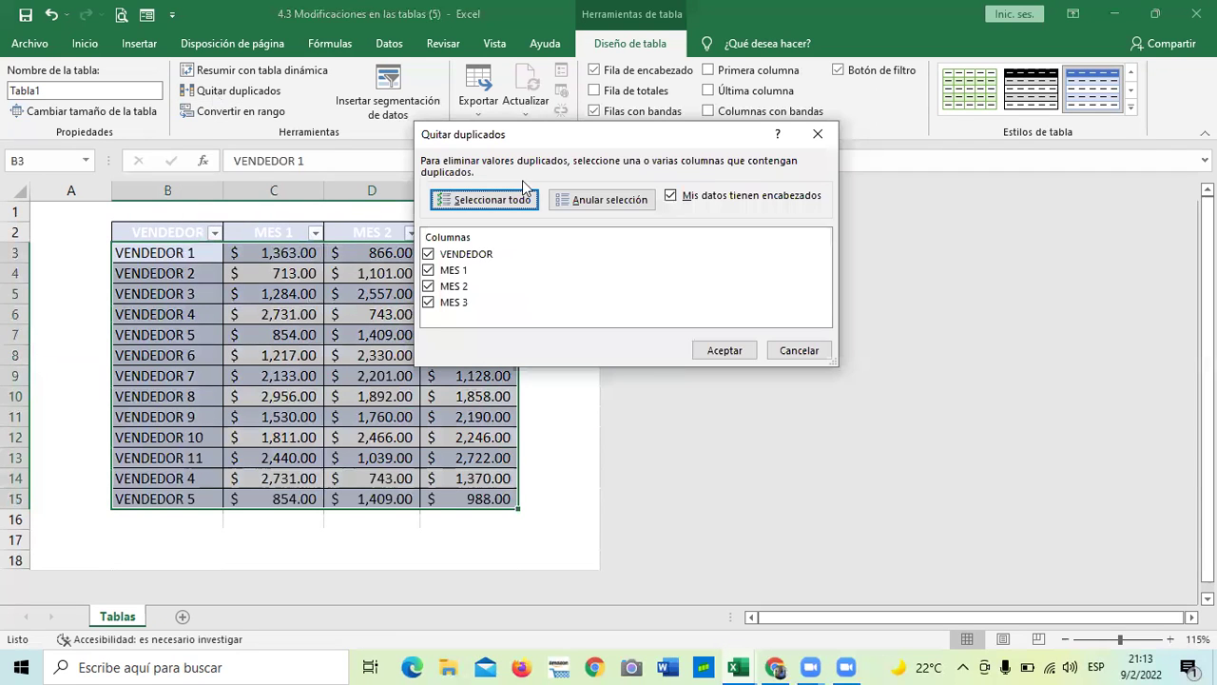
click(428, 286)
click(428, 302)
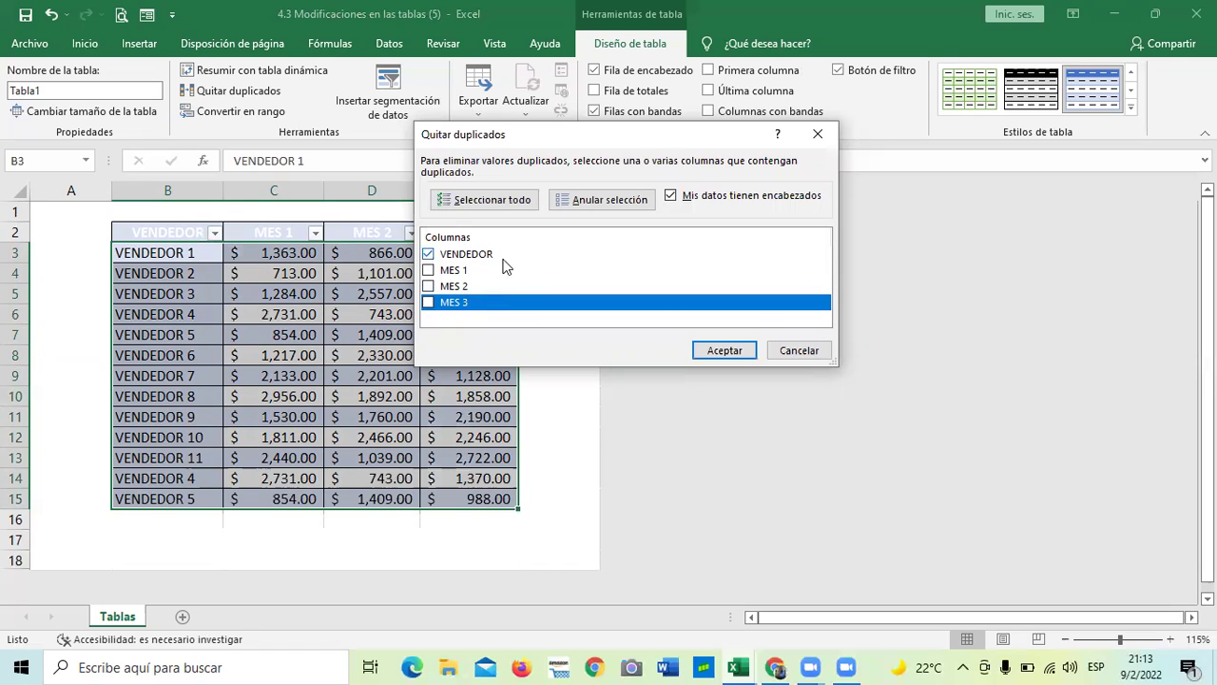
click(725, 351)
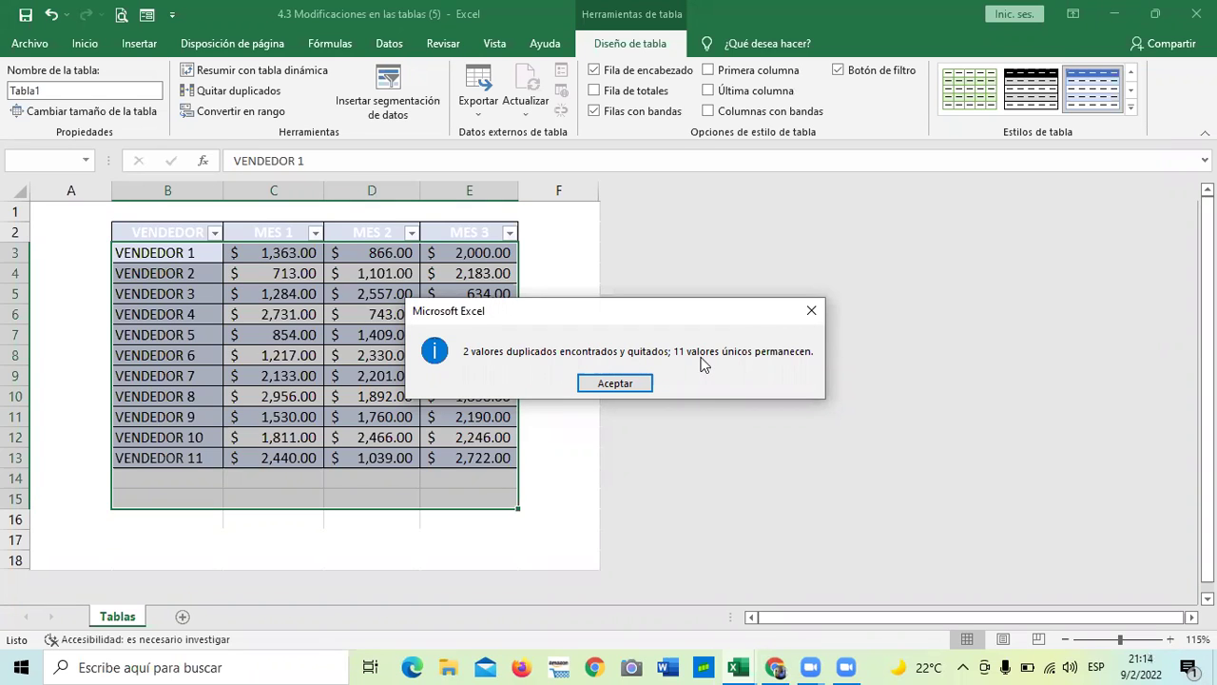
click(644, 384)
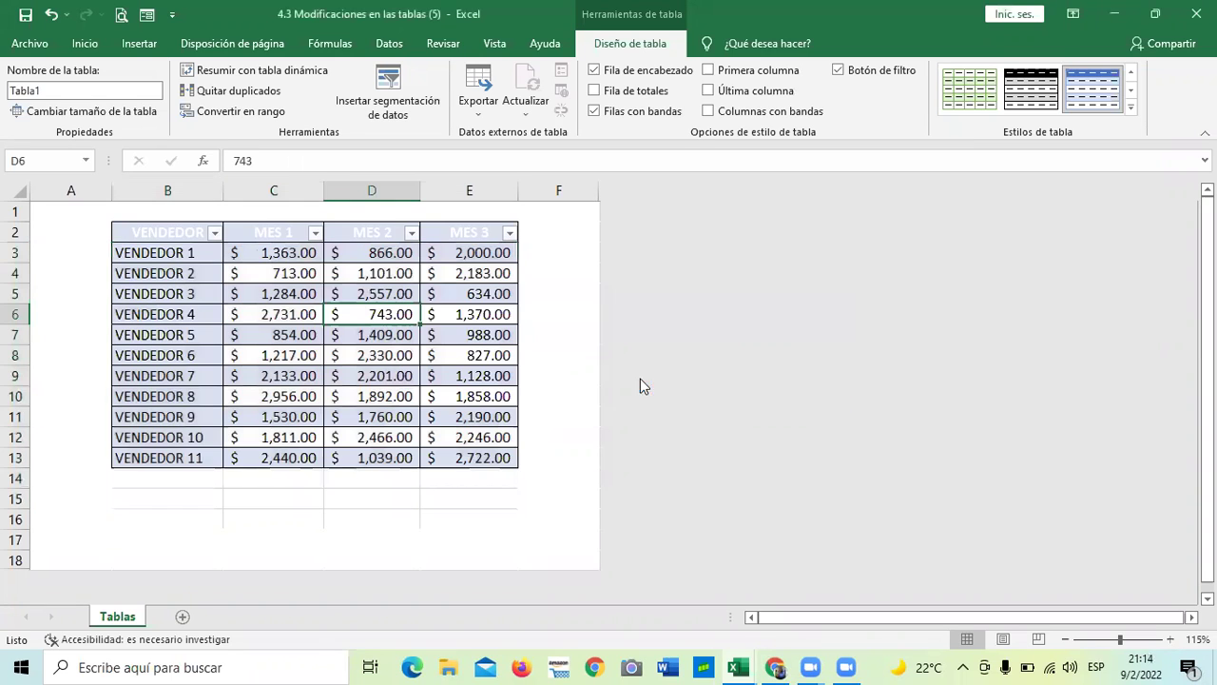
click(568, 340)
scroll(280, 433, down, 1)
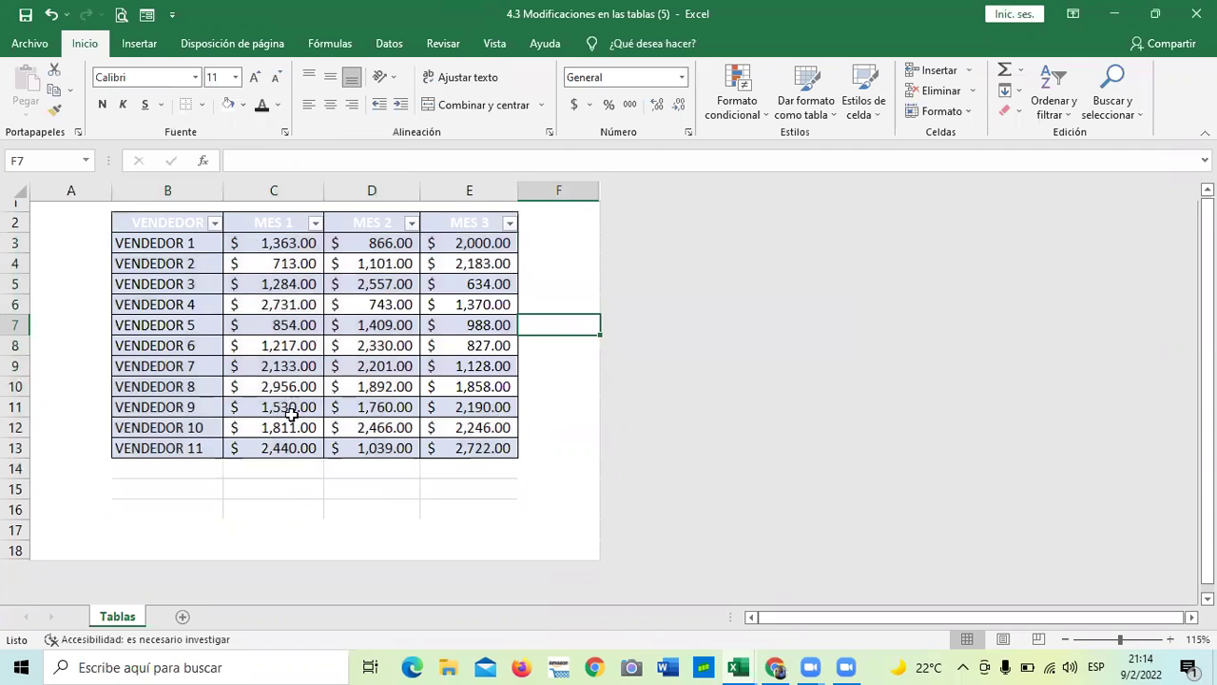
scroll(239, 442, down, 1)
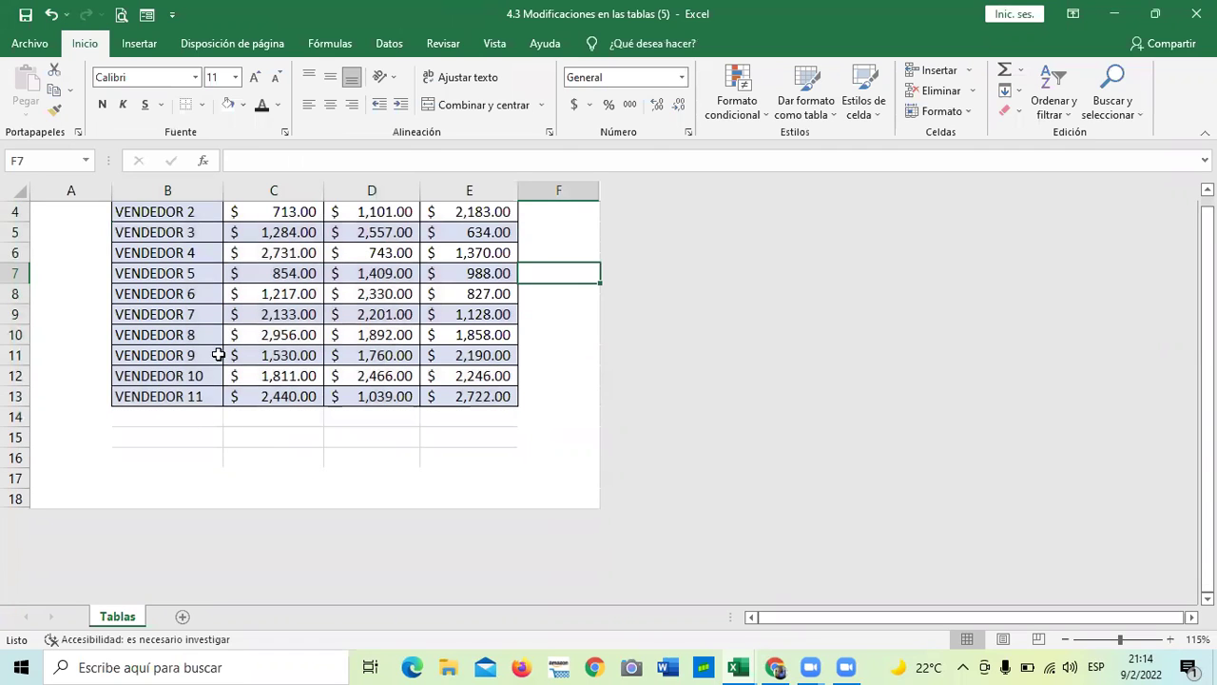
scroll(218, 355, up, 1)
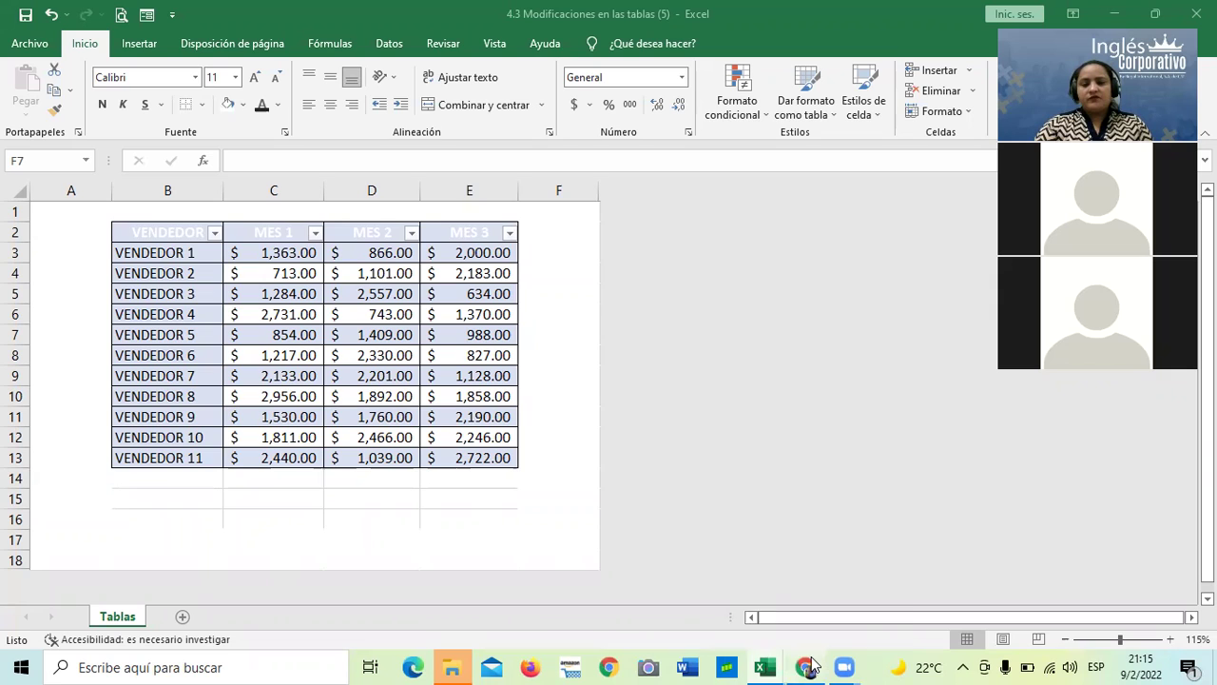
Switch back to lesson 4.7 in Chrome and look through the page from the video down to the discussion section.
mouse_move(813, 663)
click(803, 594)
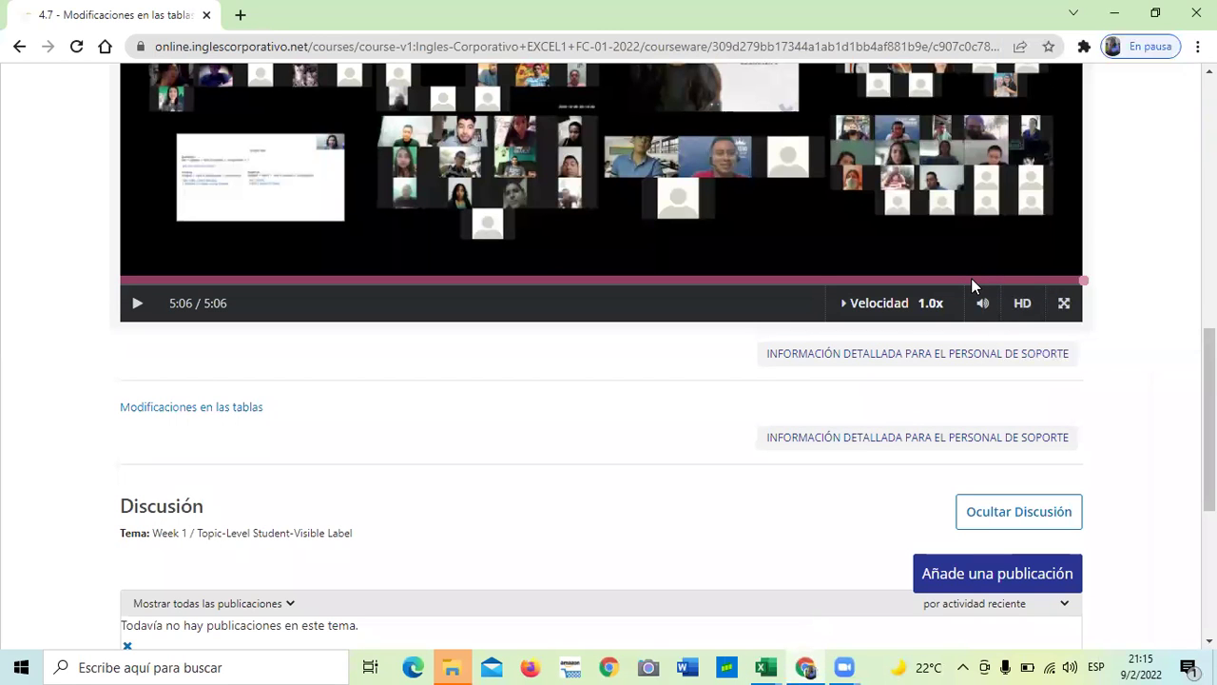
scroll(1084, 228, up, 2)
scroll(1057, 229, up, 1)
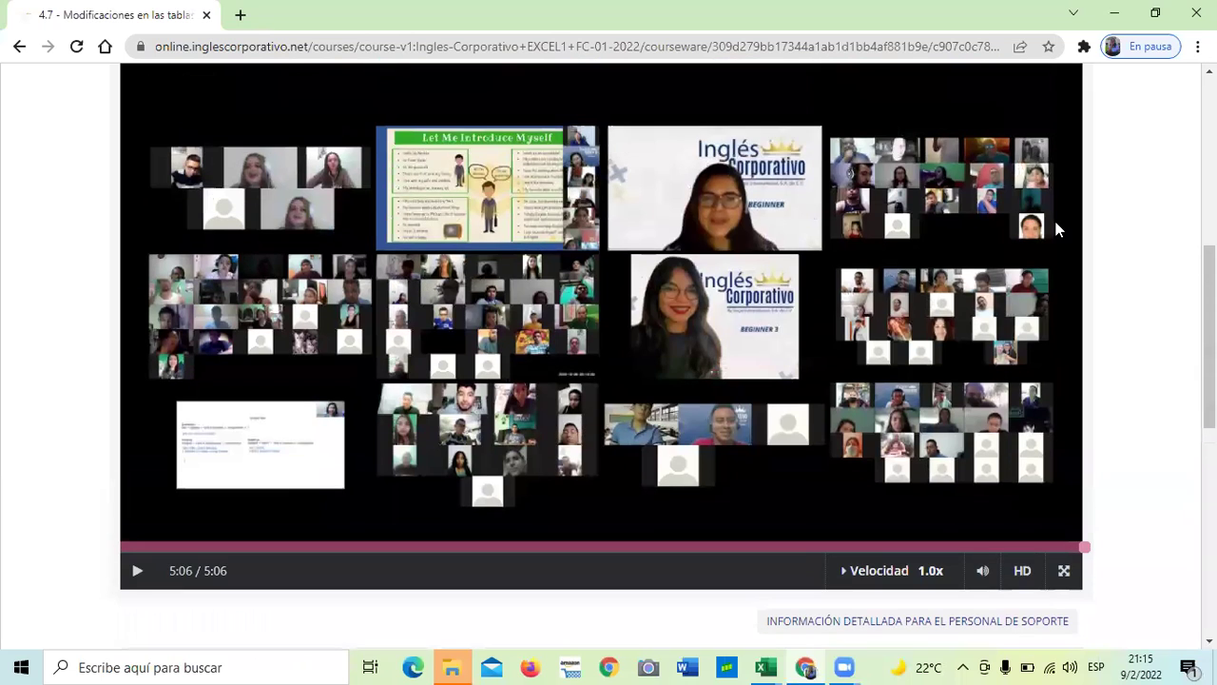
scroll(1047, 242, up, 3)
scroll(951, 267, down, 4)
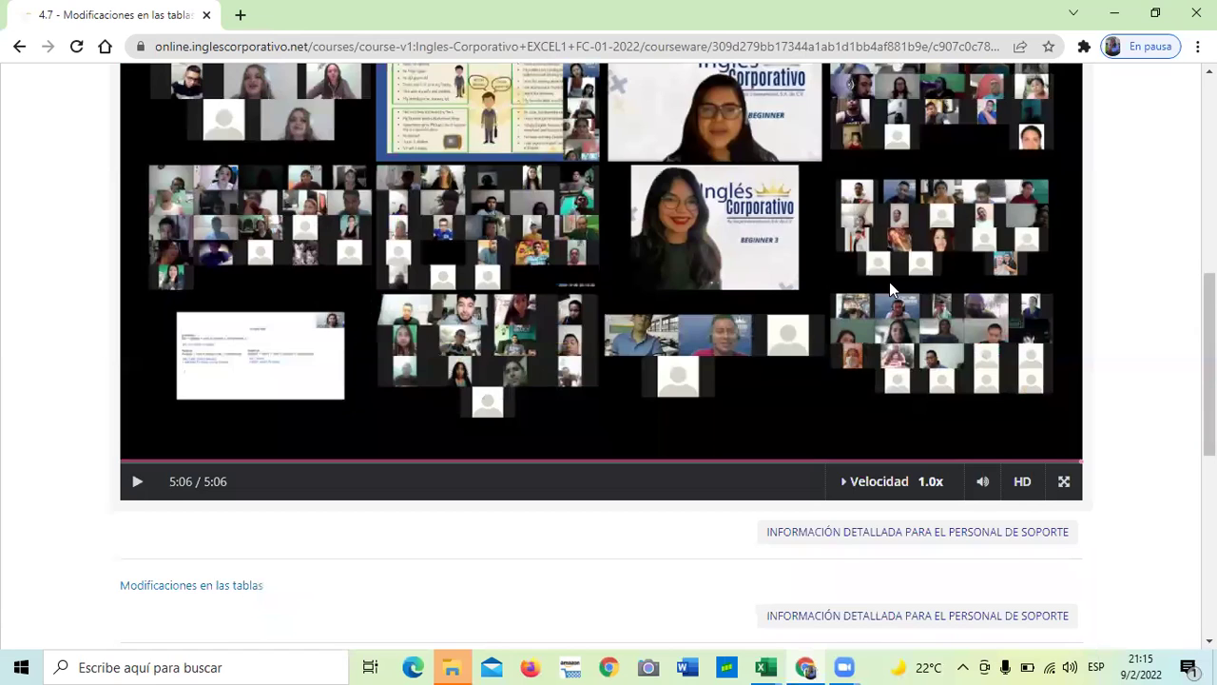
scroll(889, 282, down, 4)
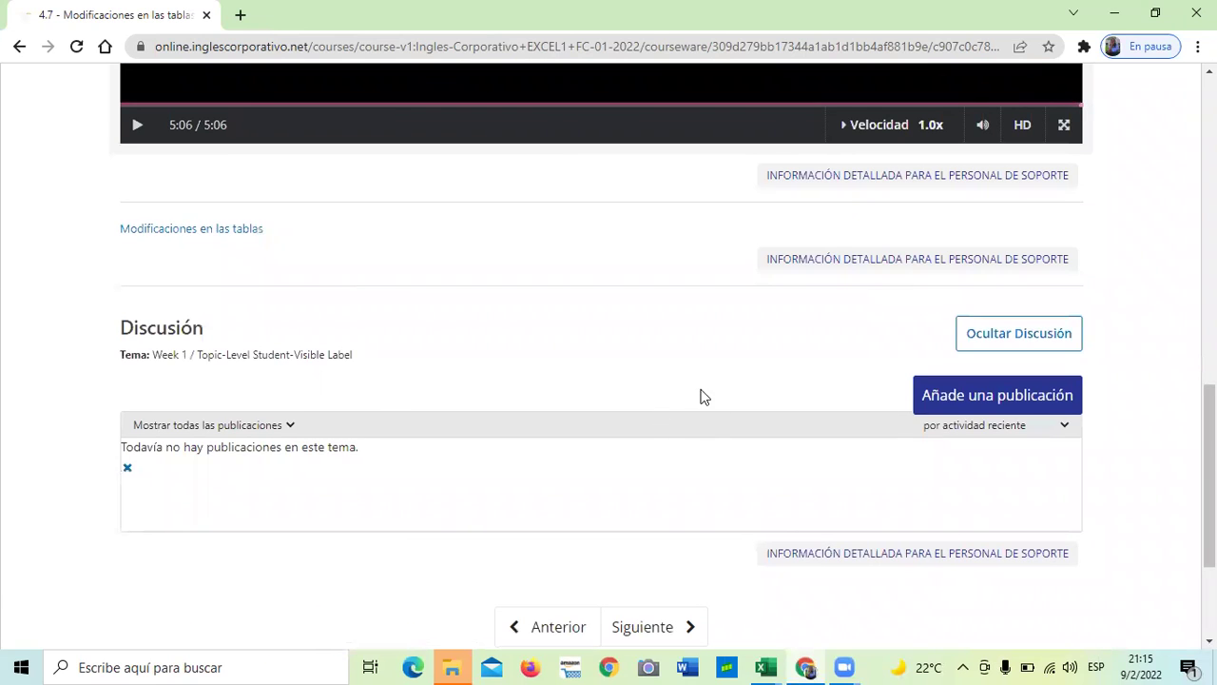
Advance from lesson 4.7 to 4.8 Laboratorio, and from there open 4.11 Laboratorio in the same section.
scroll(652, 575, down, 2)
click(644, 540)
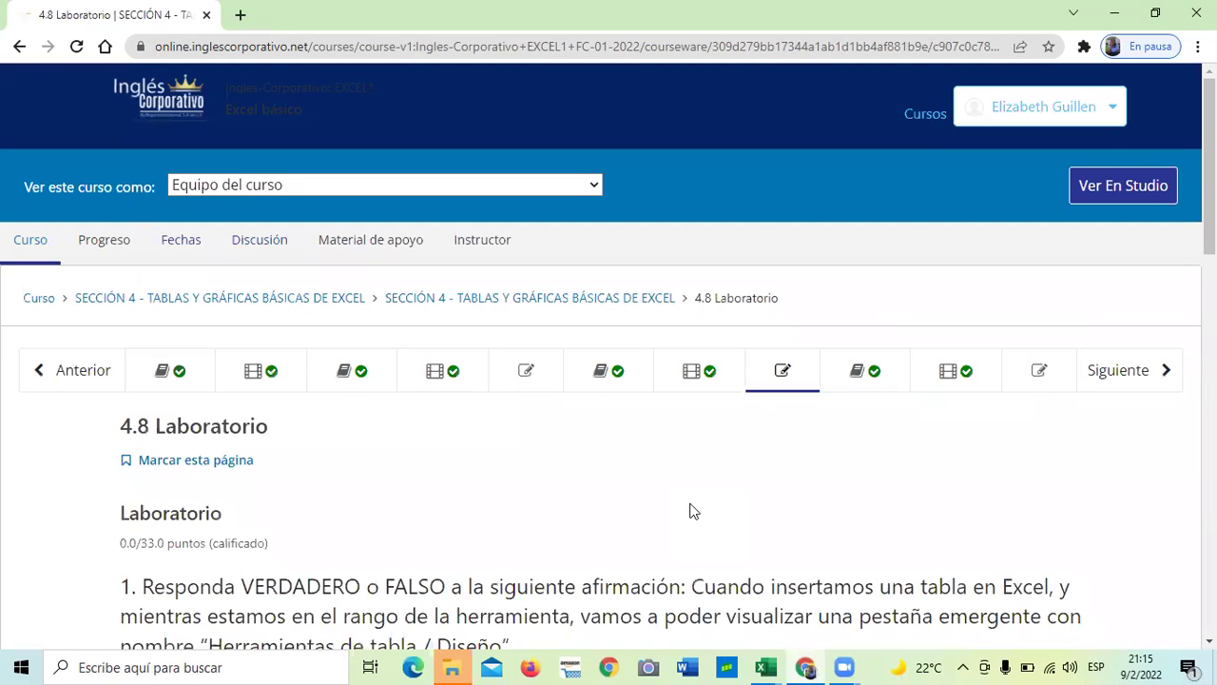
click(1043, 377)
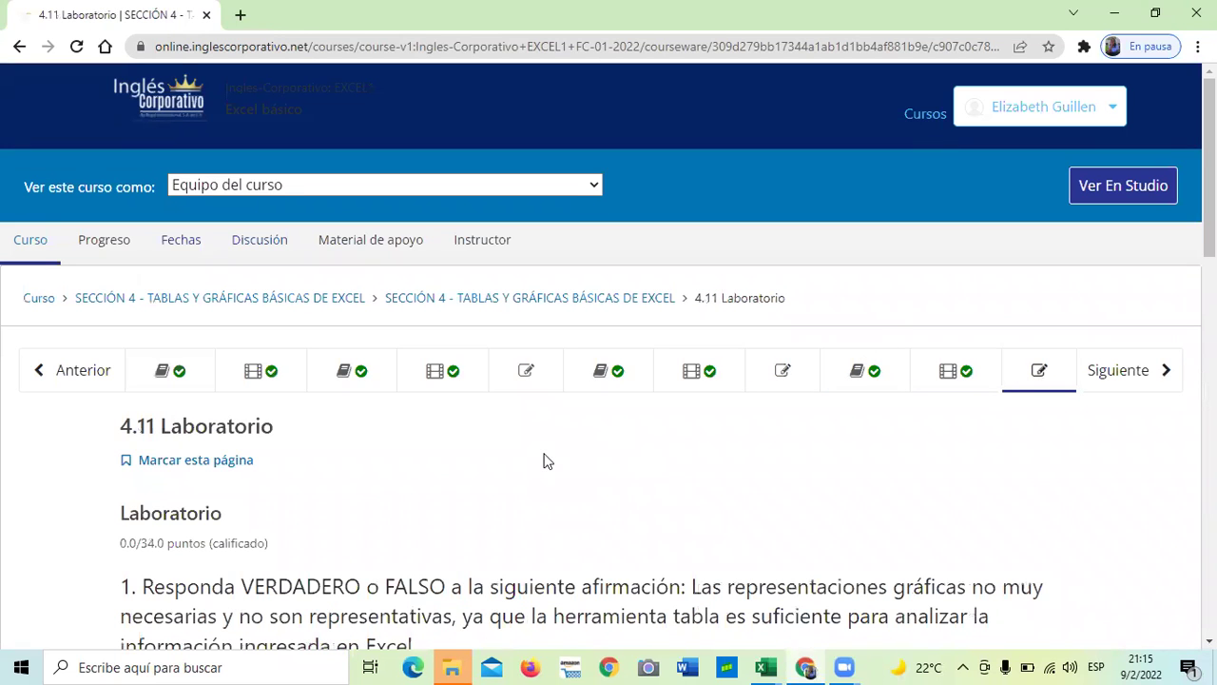
Look over the whole 4.11 Laboratorio page, from its heading through the four true-or-false questions to the end and back.
scroll(545, 454, down, 1)
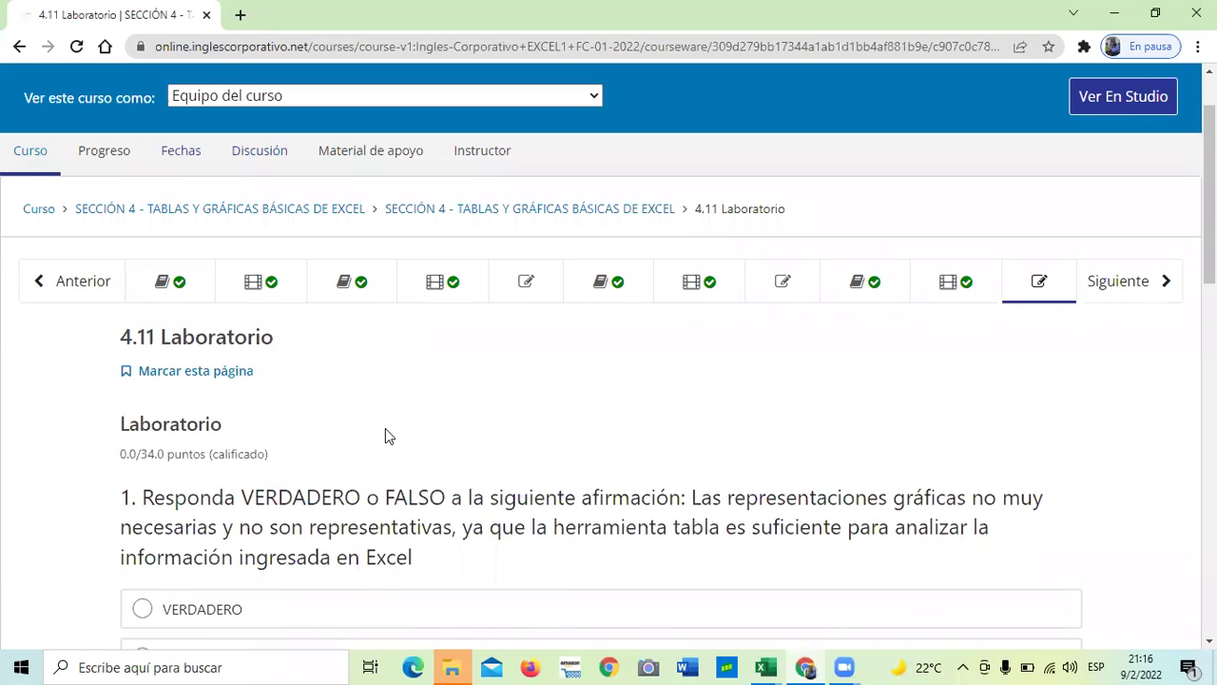
scroll(385, 429, down, 1)
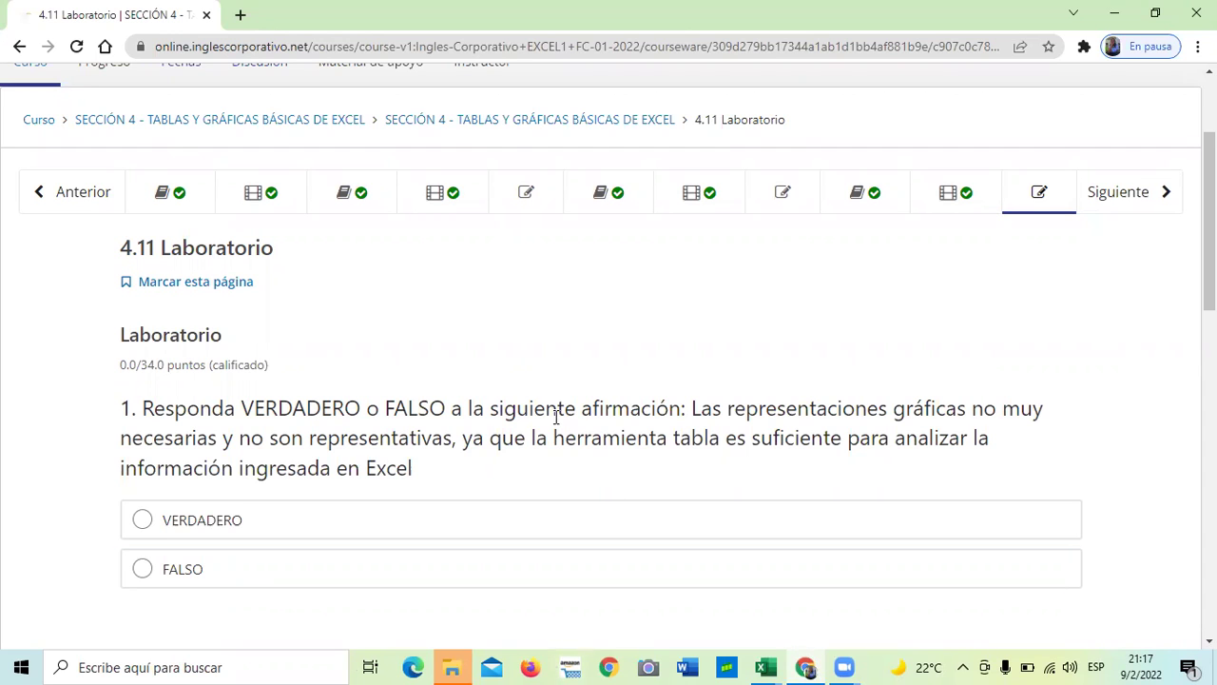
scroll(514, 333, up, 2)
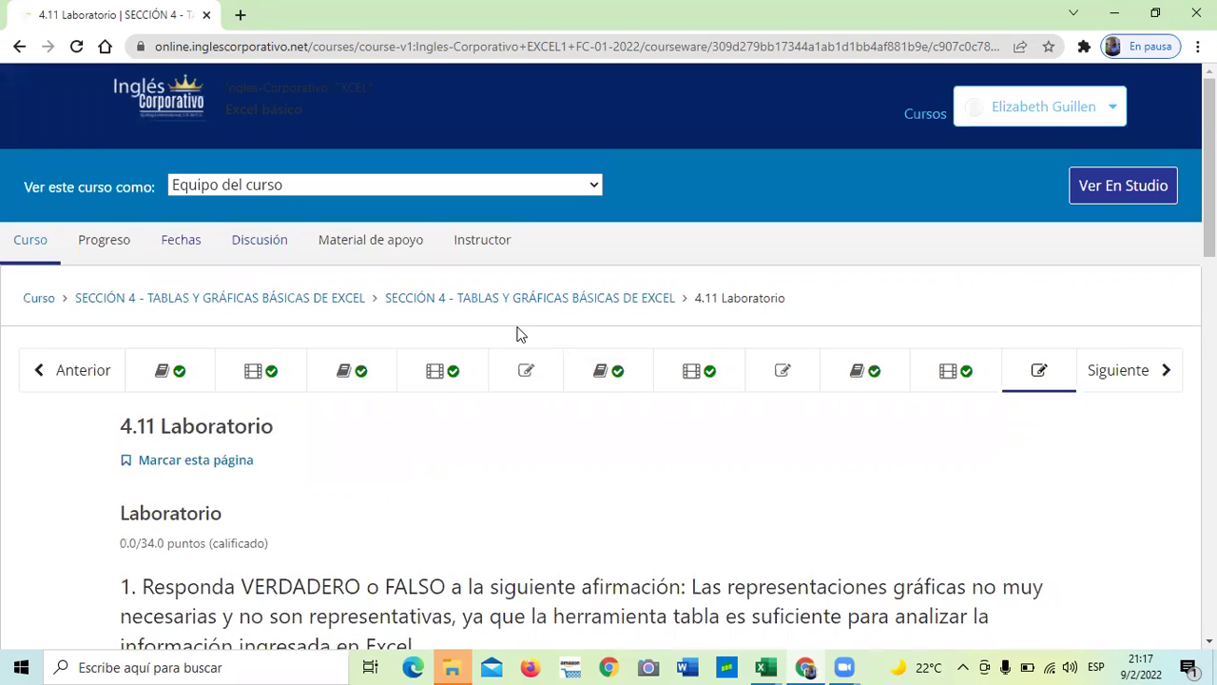
scroll(522, 335, down, 1)
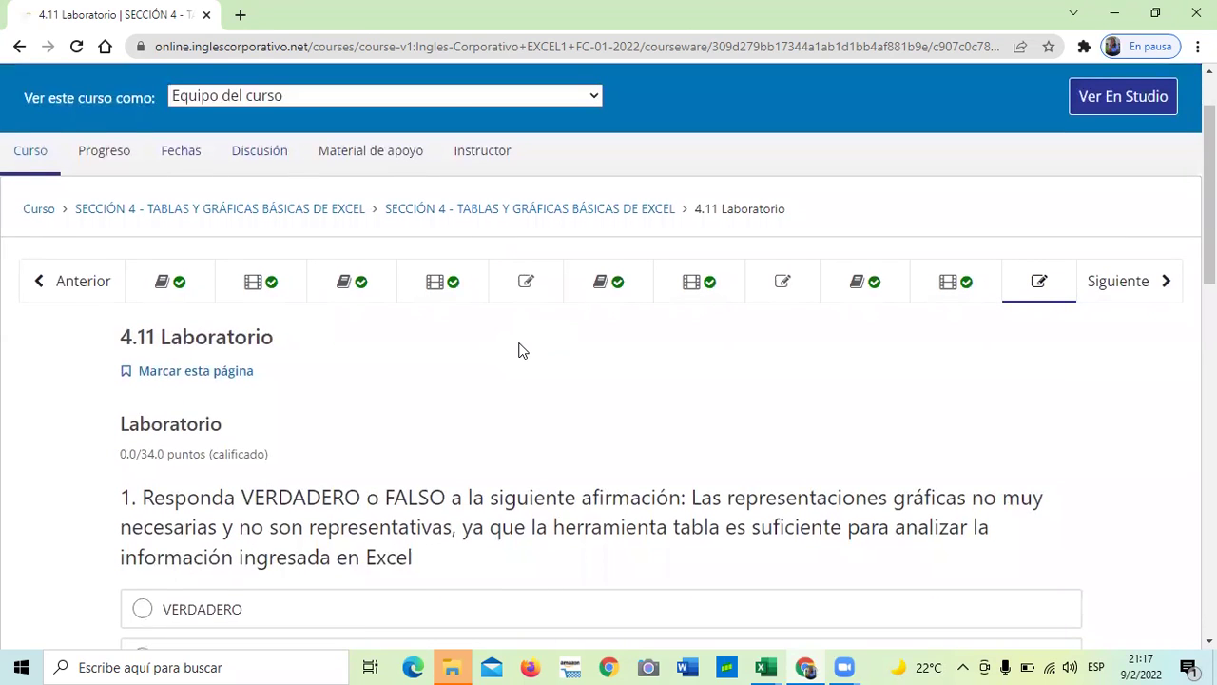
scroll(519, 356, down, 1)
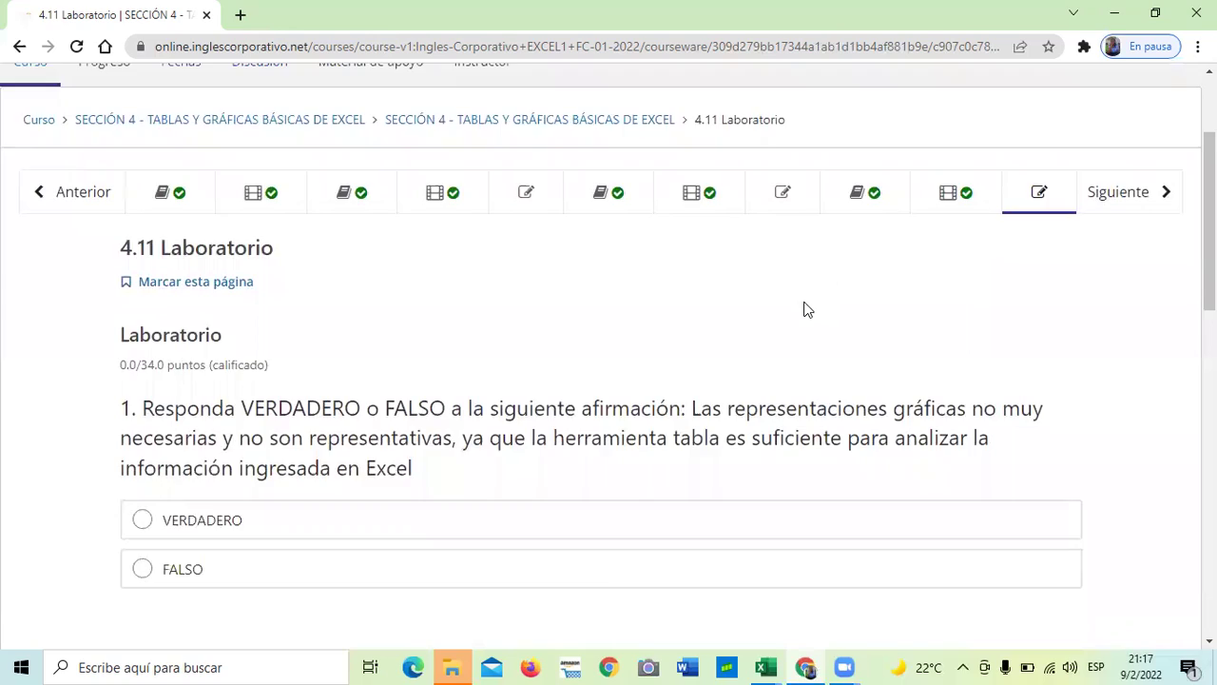
scroll(799, 302, down, 3)
scroll(796, 298, down, 5)
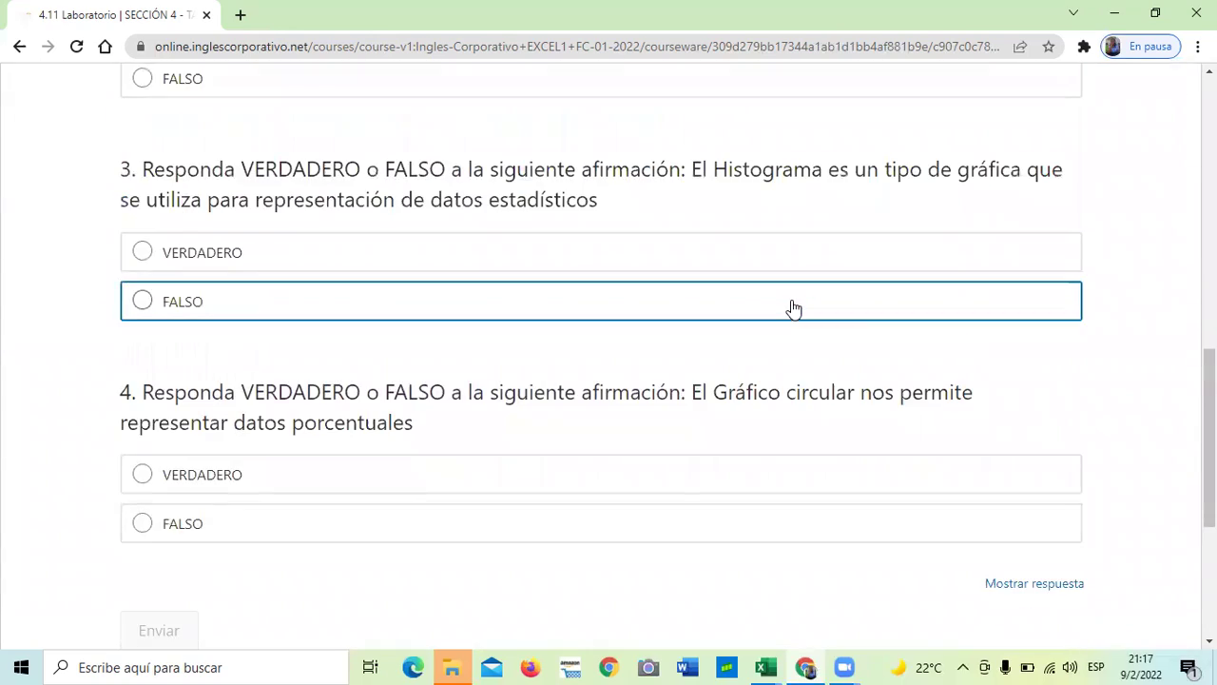
scroll(790, 307, down, 2)
scroll(761, 343, up, 1)
scroll(743, 372, up, 10)
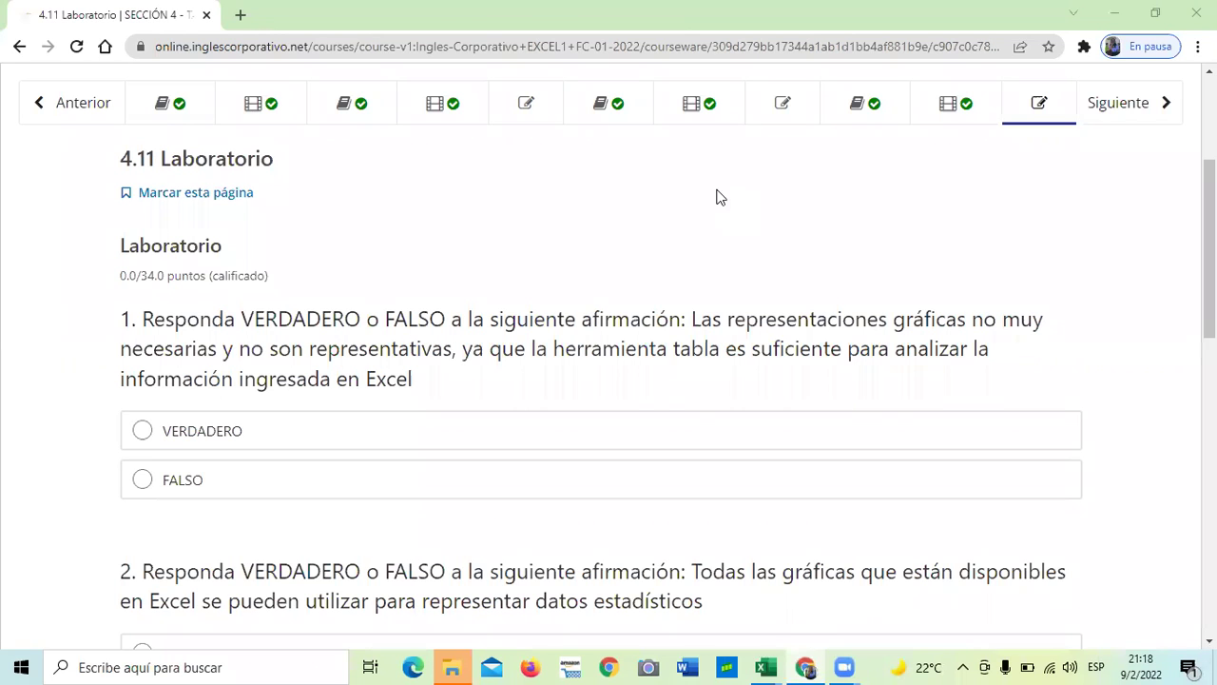
Read lab questions 1 to 4 on graphical representations, statistical charts, the histogram and the pie chart one by one.
scroll(695, 204, down, 1)
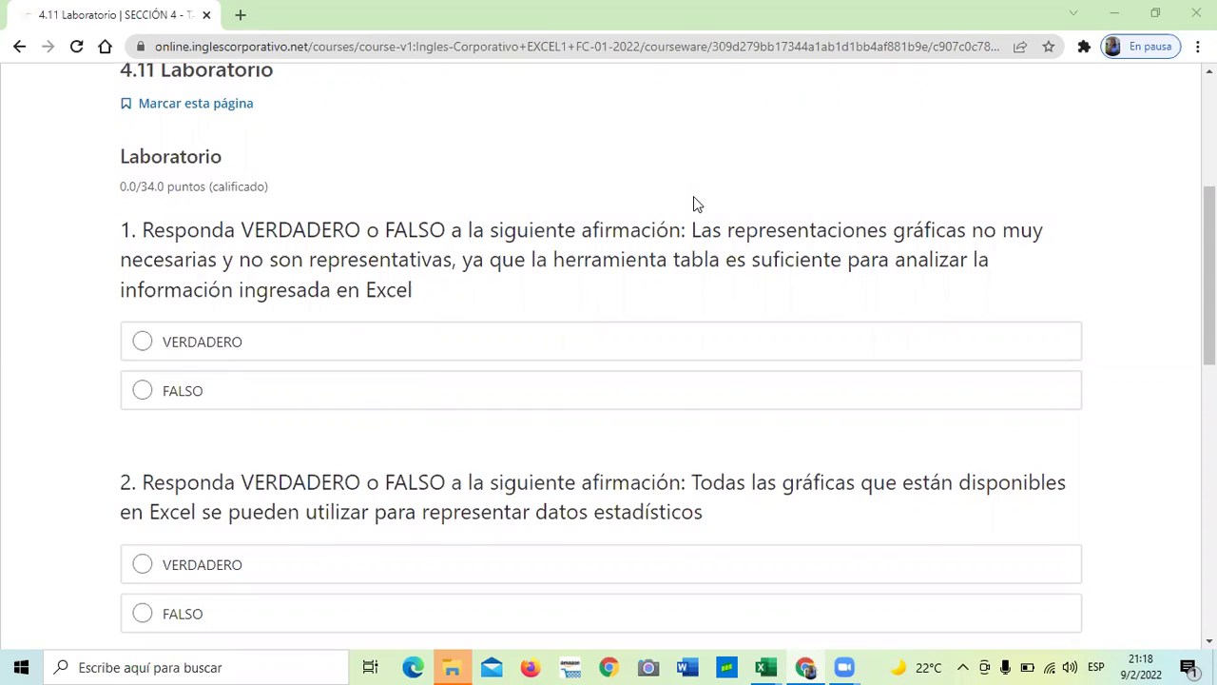
scroll(754, 95, up, 1)
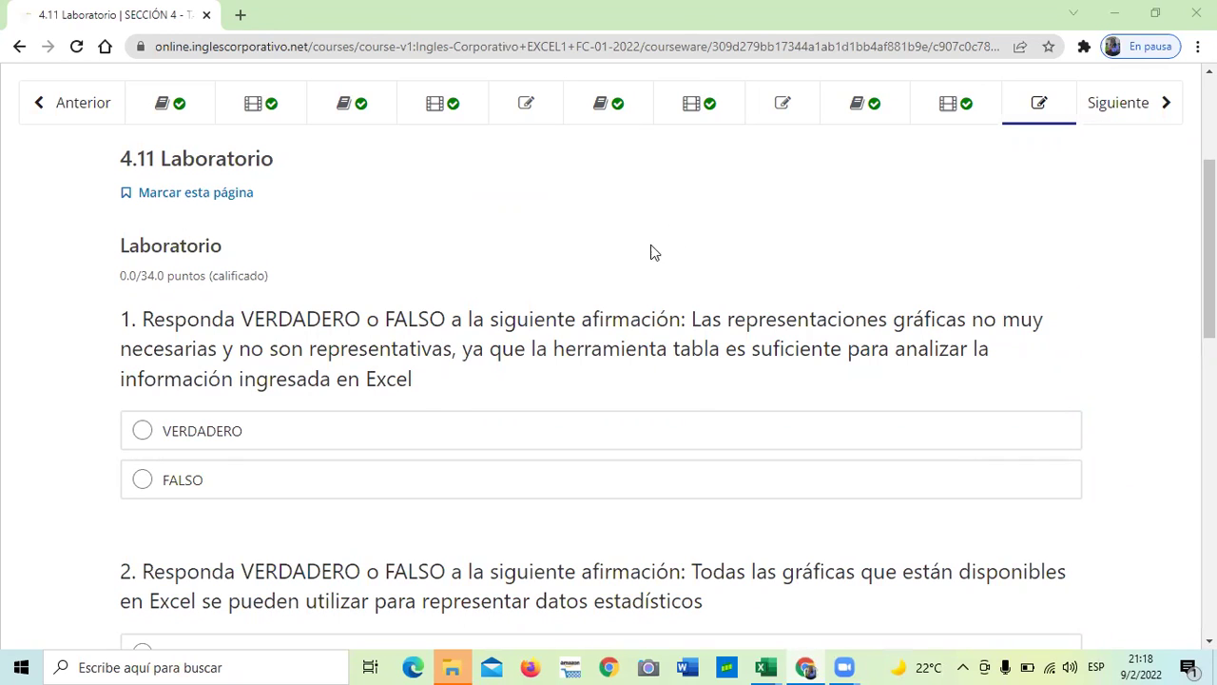
scroll(637, 259, down, 1)
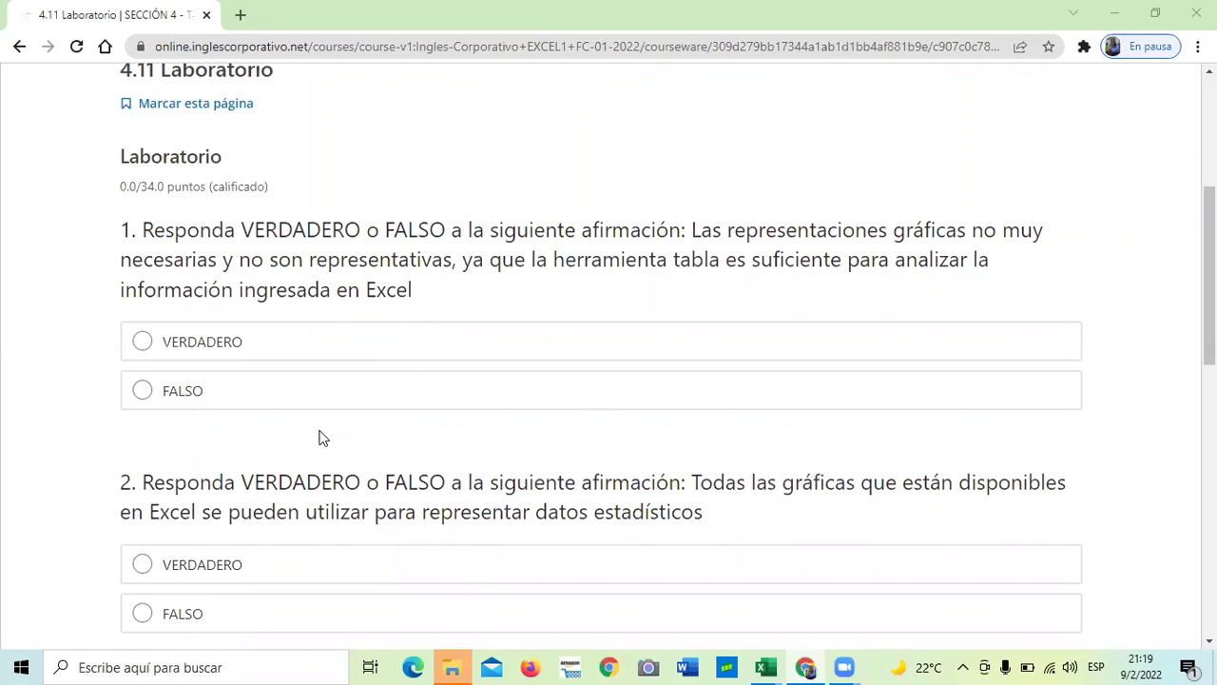
scroll(319, 433, down, 2)
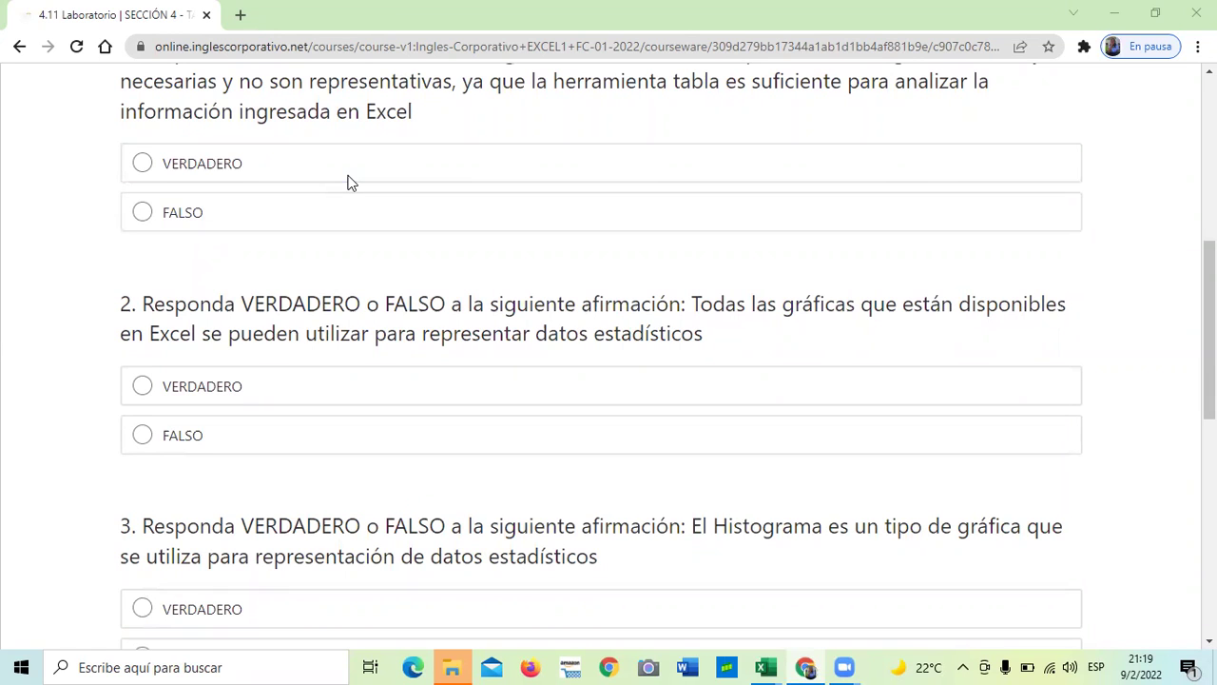
scroll(704, 399, down, 1)
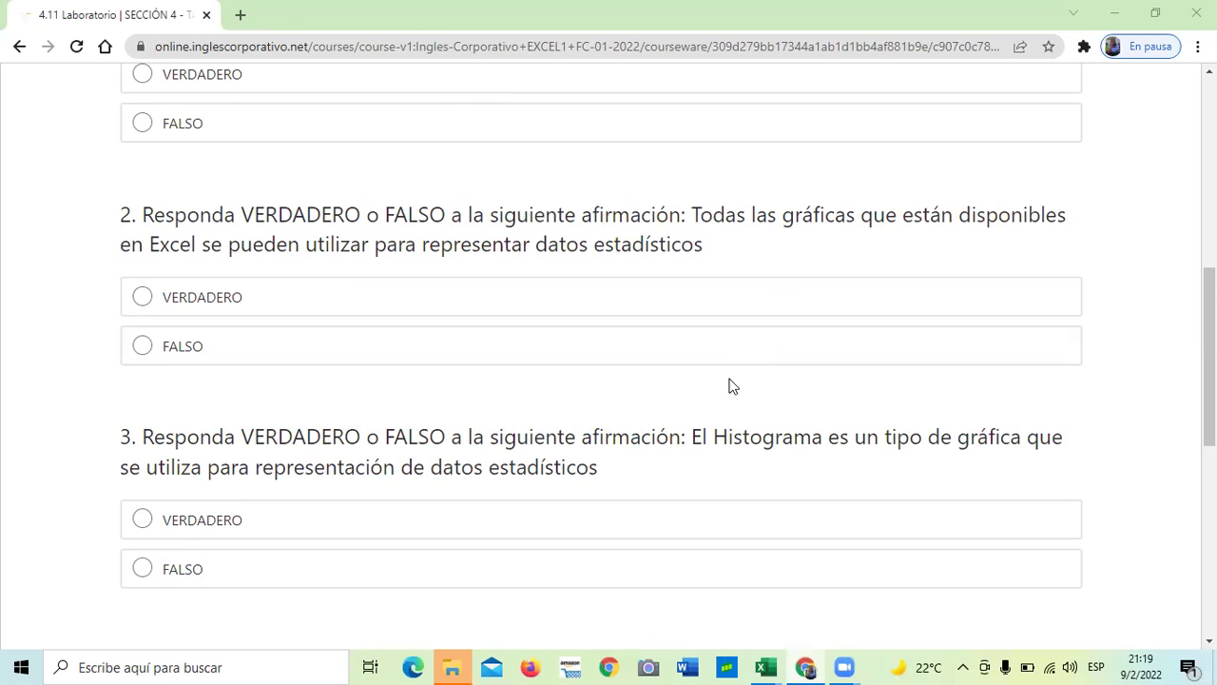
scroll(725, 389, down, 1)
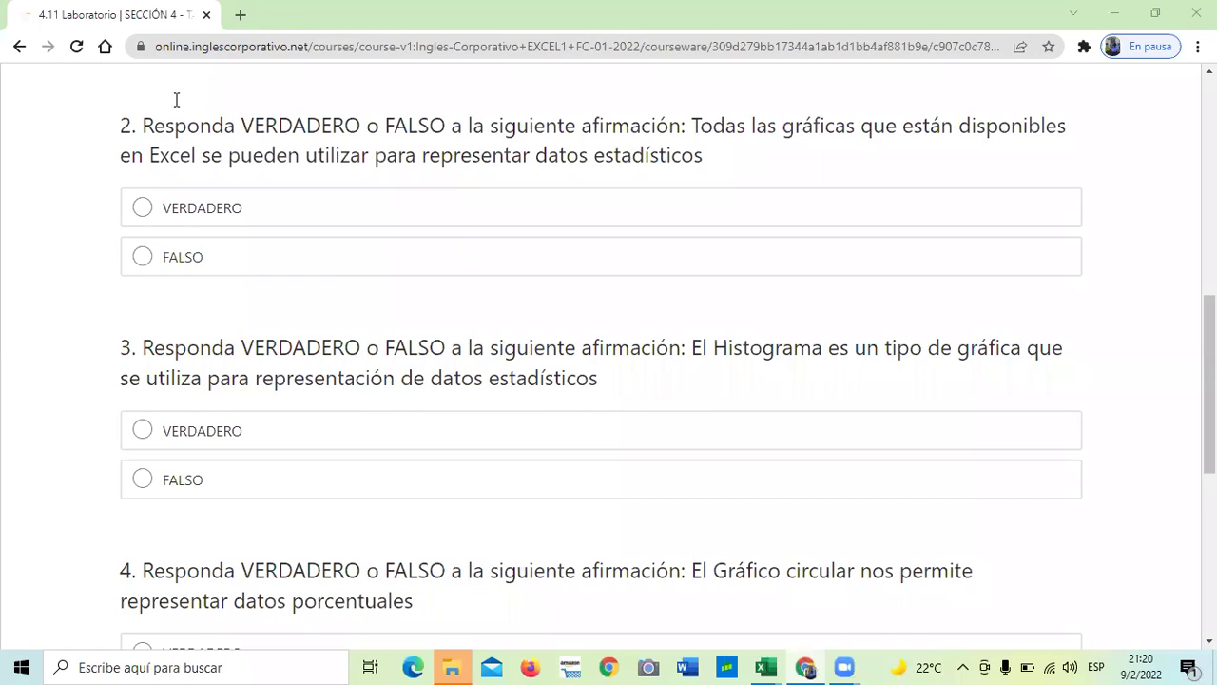
scroll(713, 381, down, 3)
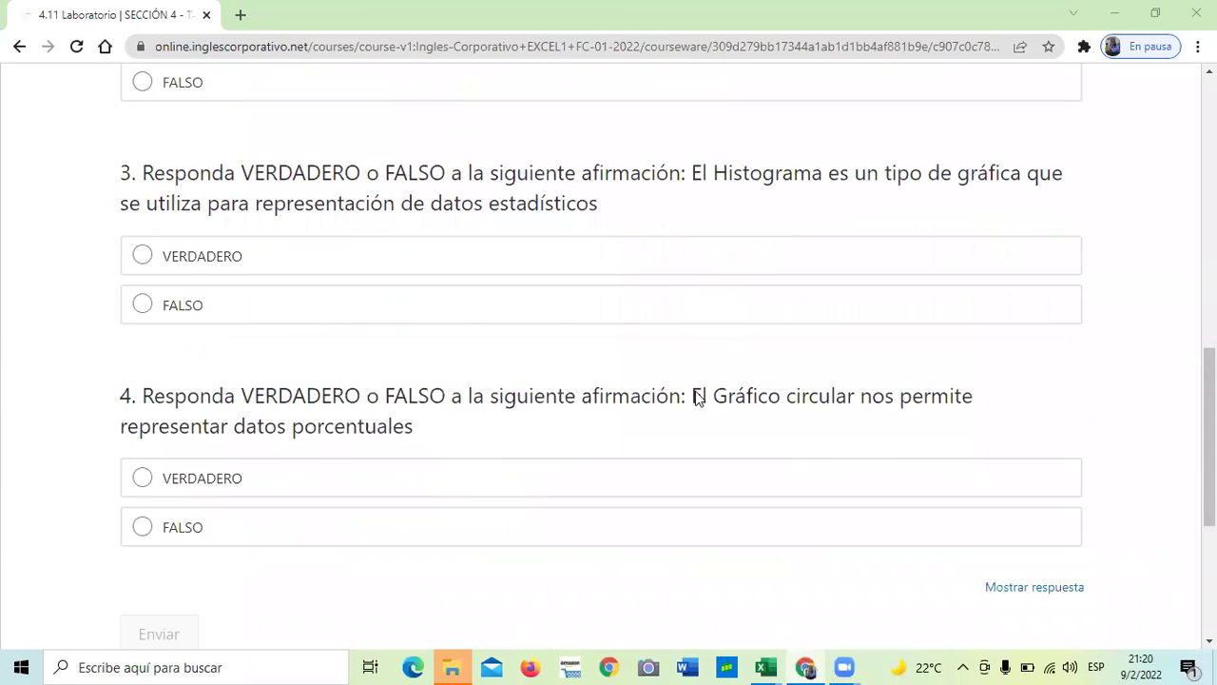
scroll(675, 480, down, 2)
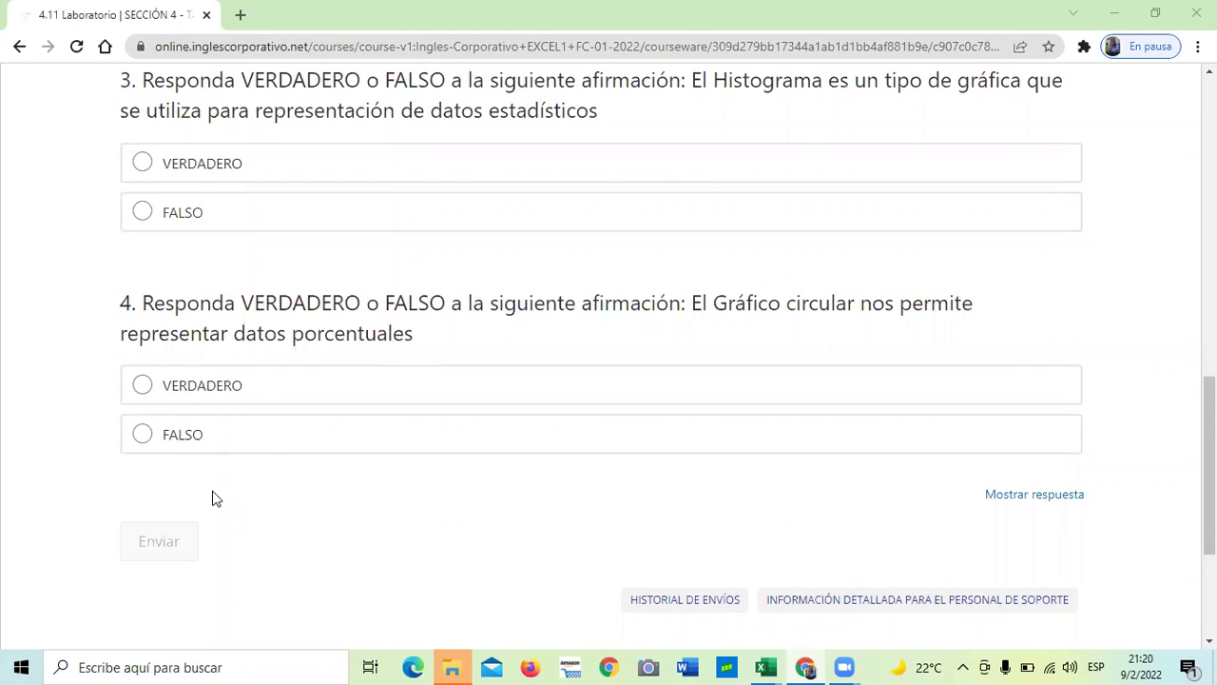
scroll(547, 325, up, 3)
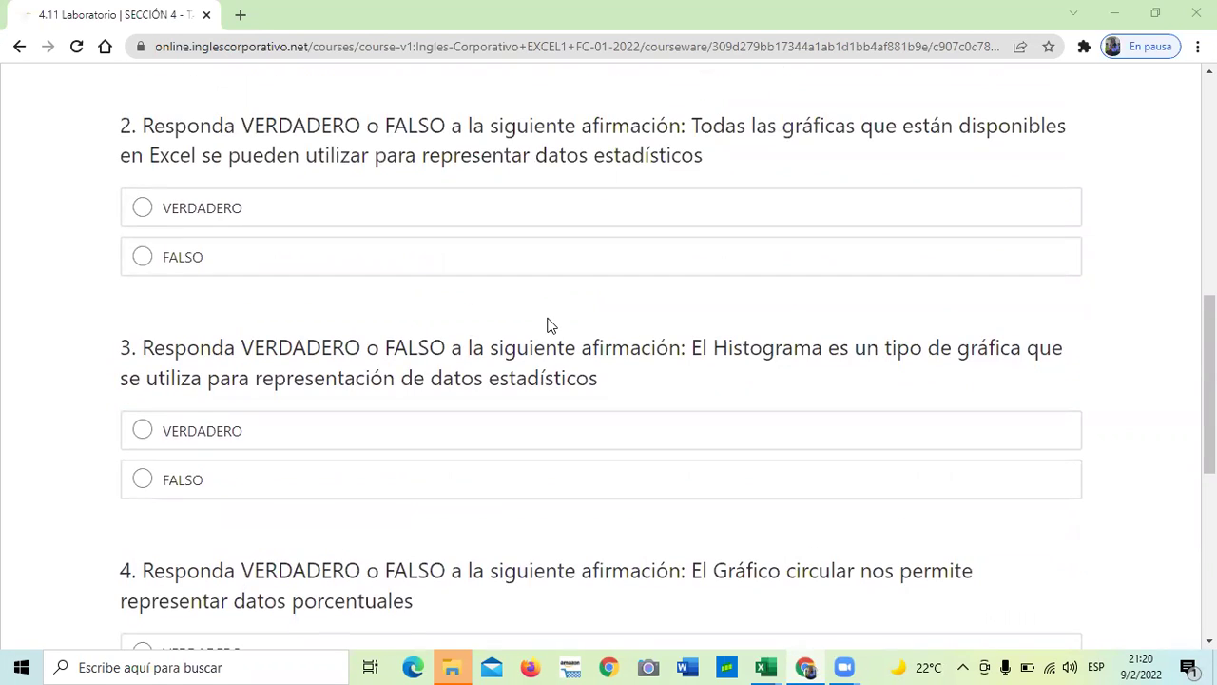
Continue to the Examen final page and examine its introduction and question 1 on the definition of Rango.
scroll(548, 326, down, 5)
click(664, 421)
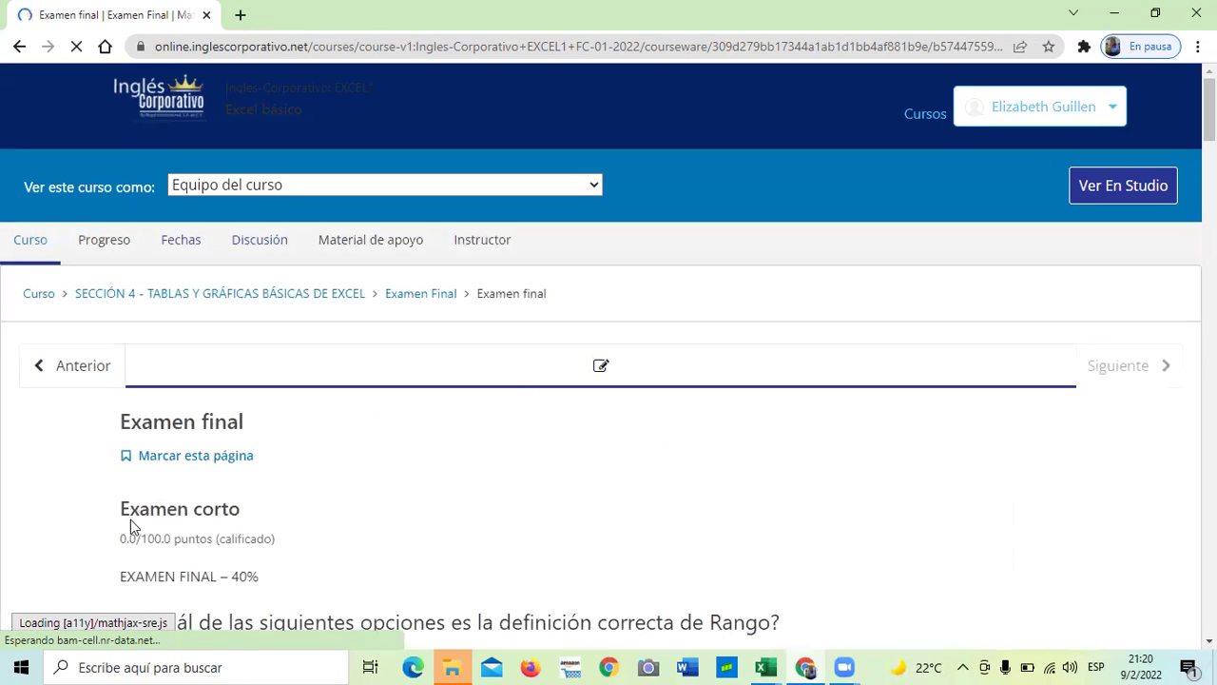
scroll(259, 505, down, 1)
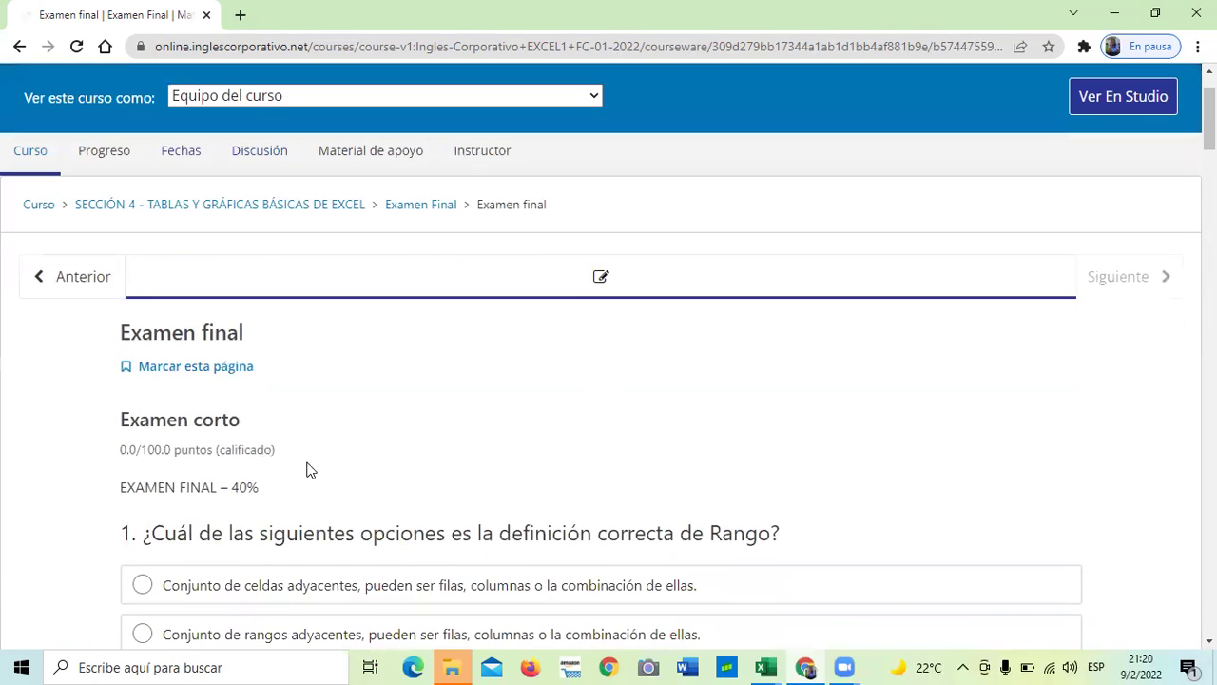
scroll(312, 432, down, 1)
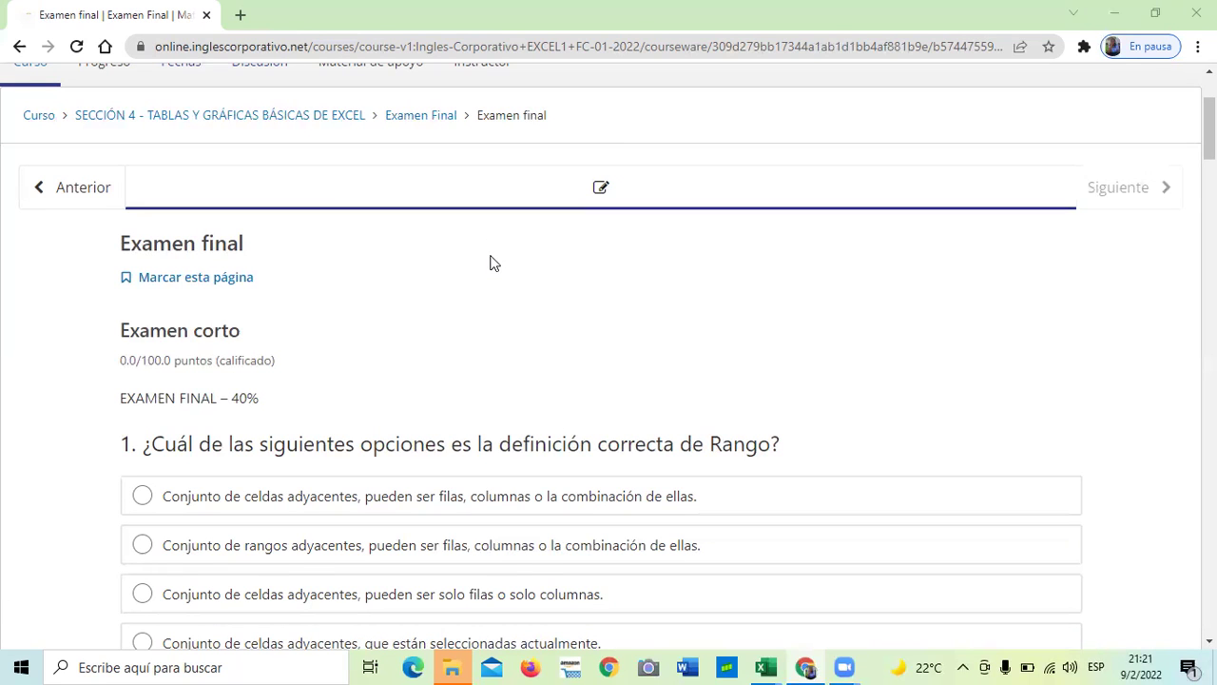
scroll(489, 290, down, 1)
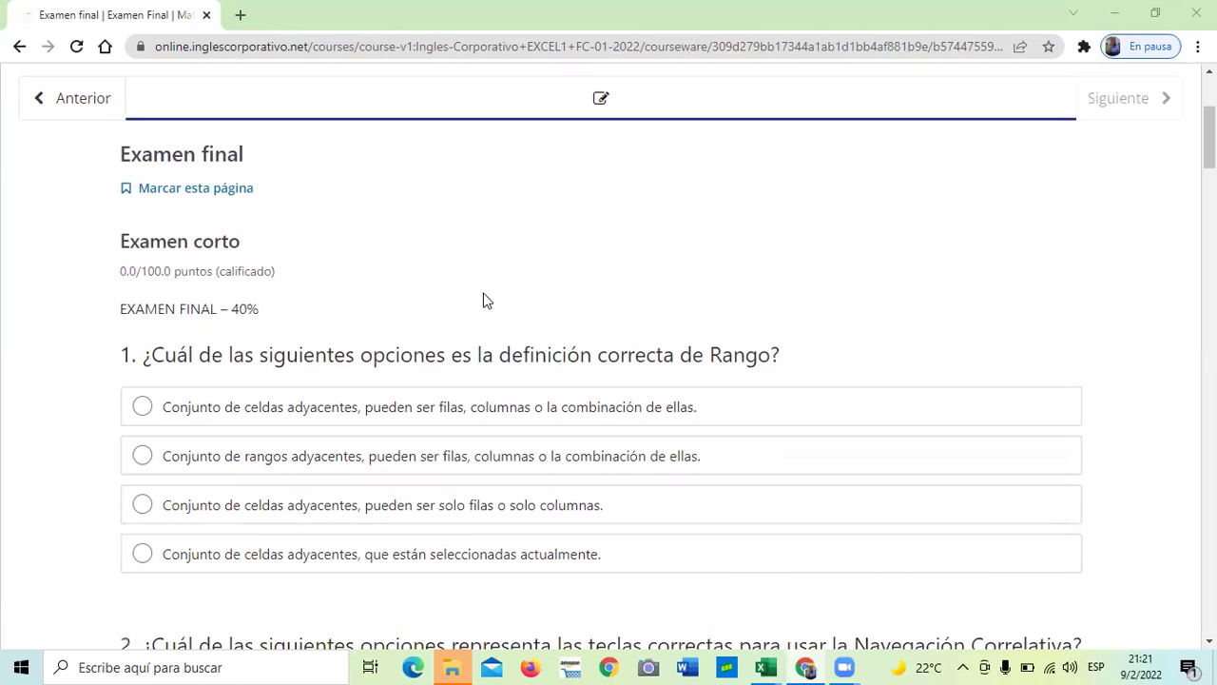
scroll(485, 298, up, 1)
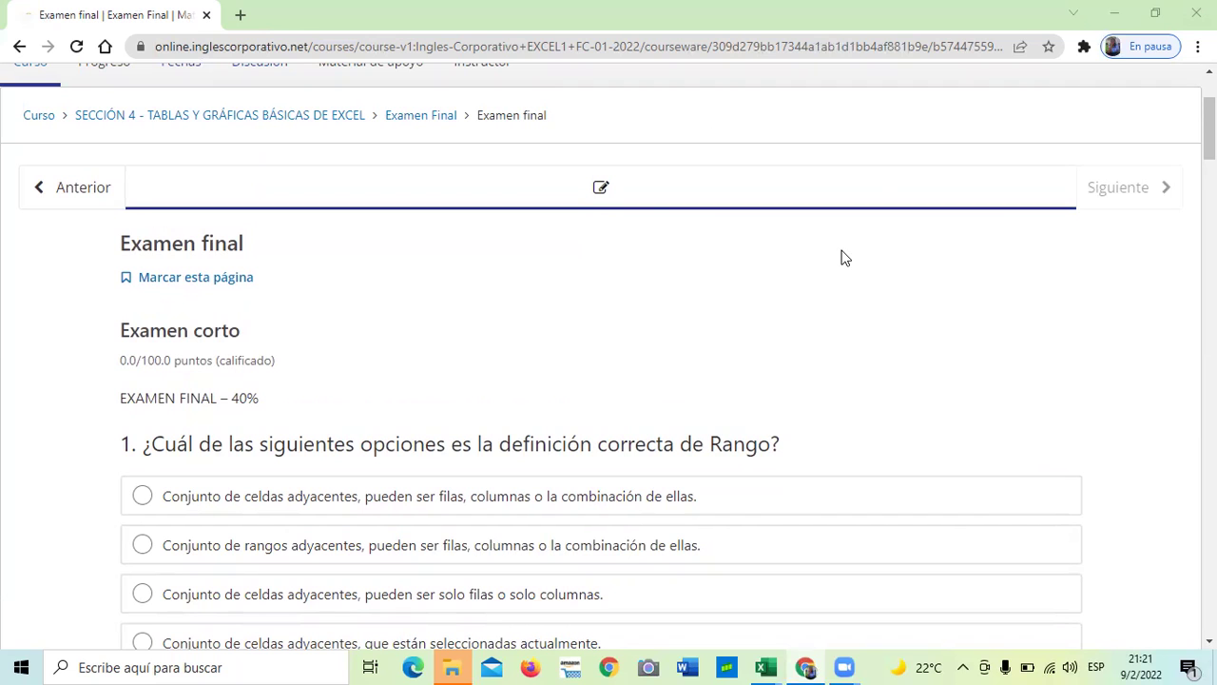
scroll(775, 271, down, 1)
scroll(827, 295, down, 2)
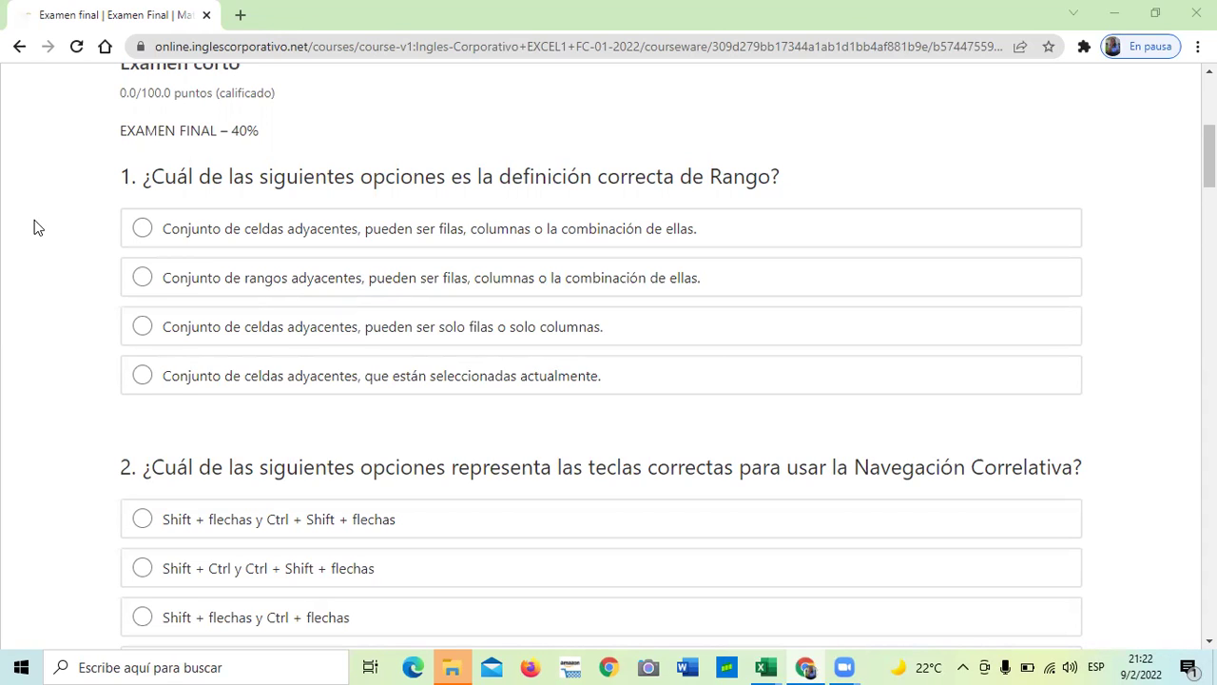
Read exam questions 2 to 5 on Navegación Correlativa, custom formats, date formats and the Ctrl + V paste type.
scroll(228, 190, down, 2)
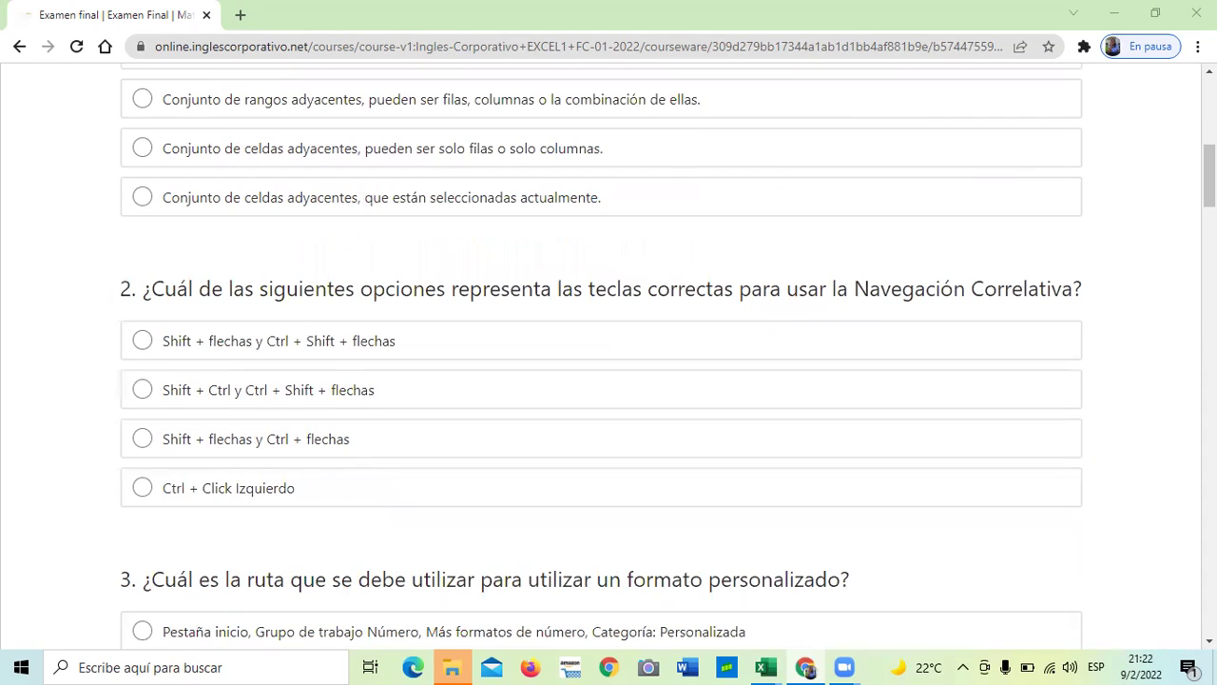
scroll(582, 326, down, 1)
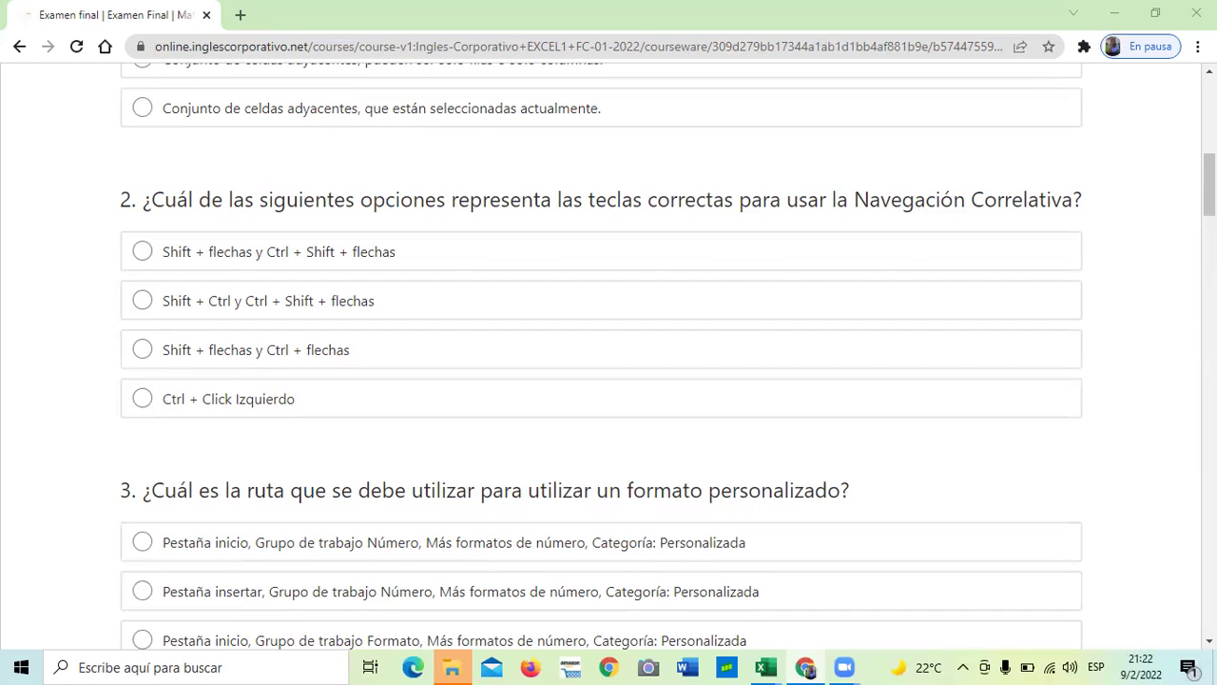
scroll(716, 332, down, 3)
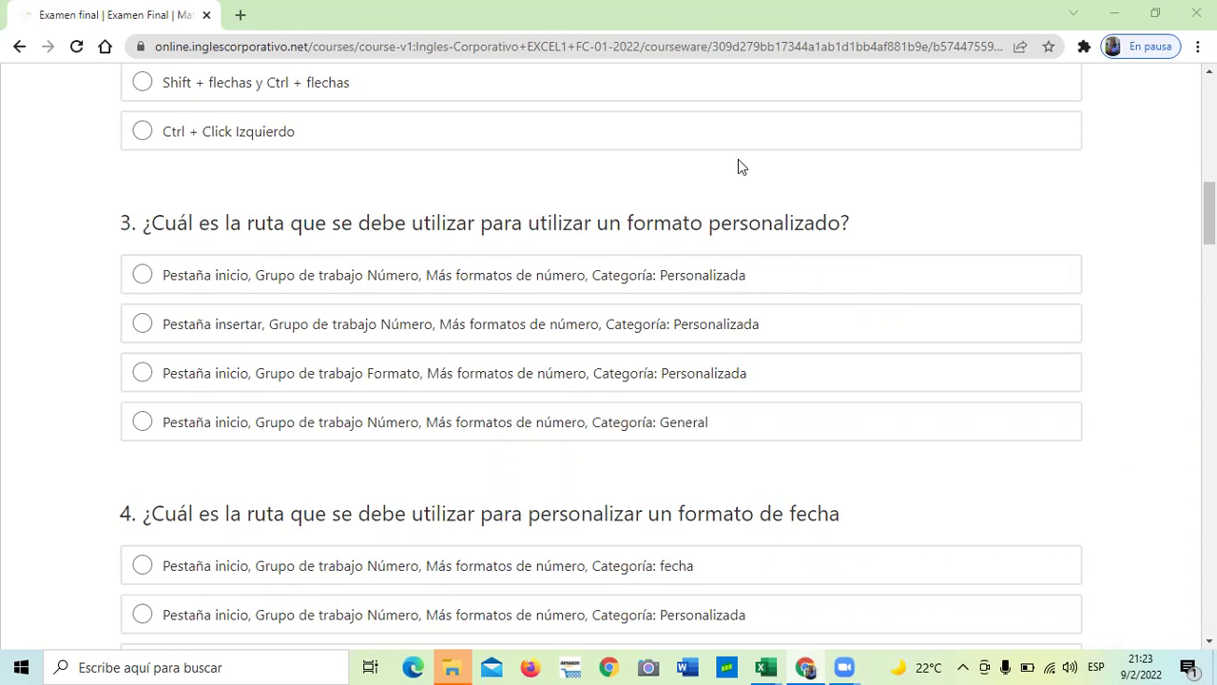
scroll(738, 166, down, 2)
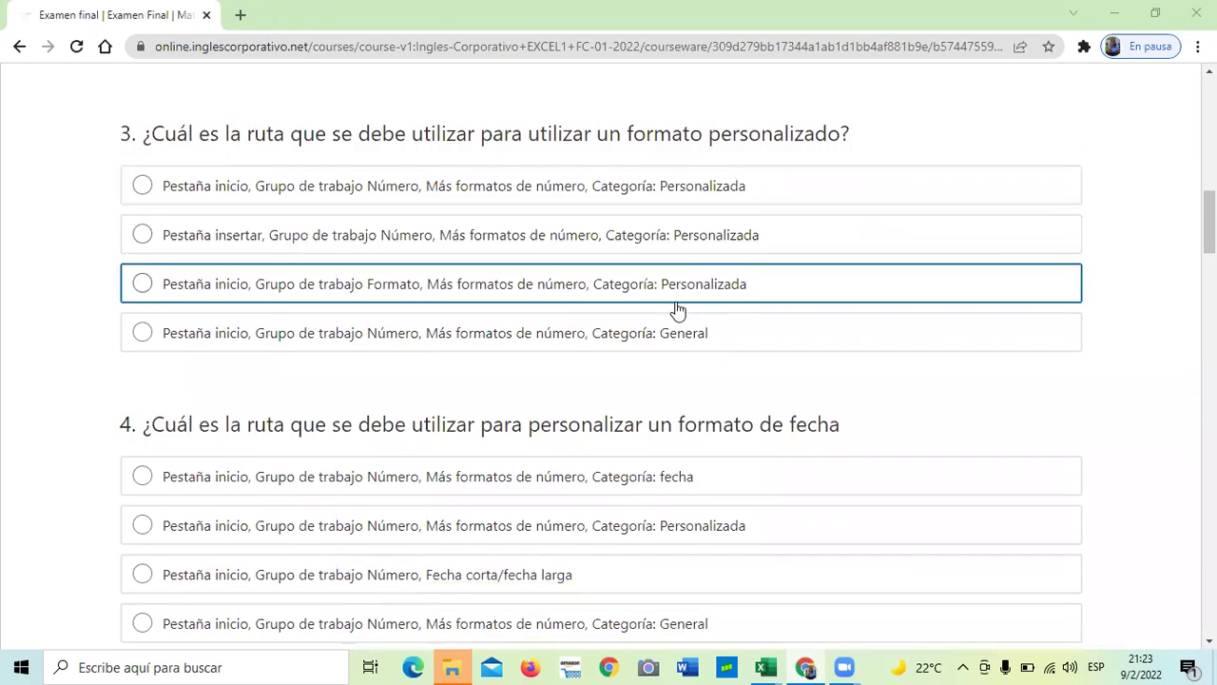
scroll(848, 338, down, 1)
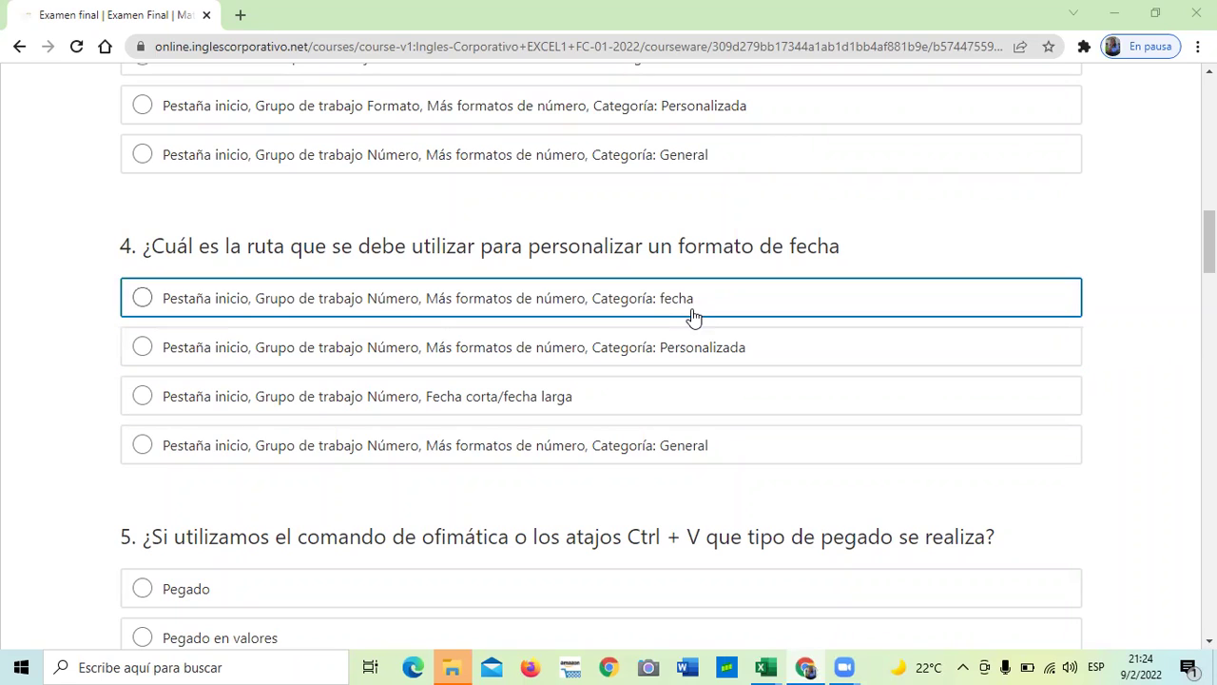
scroll(683, 444, down, 3)
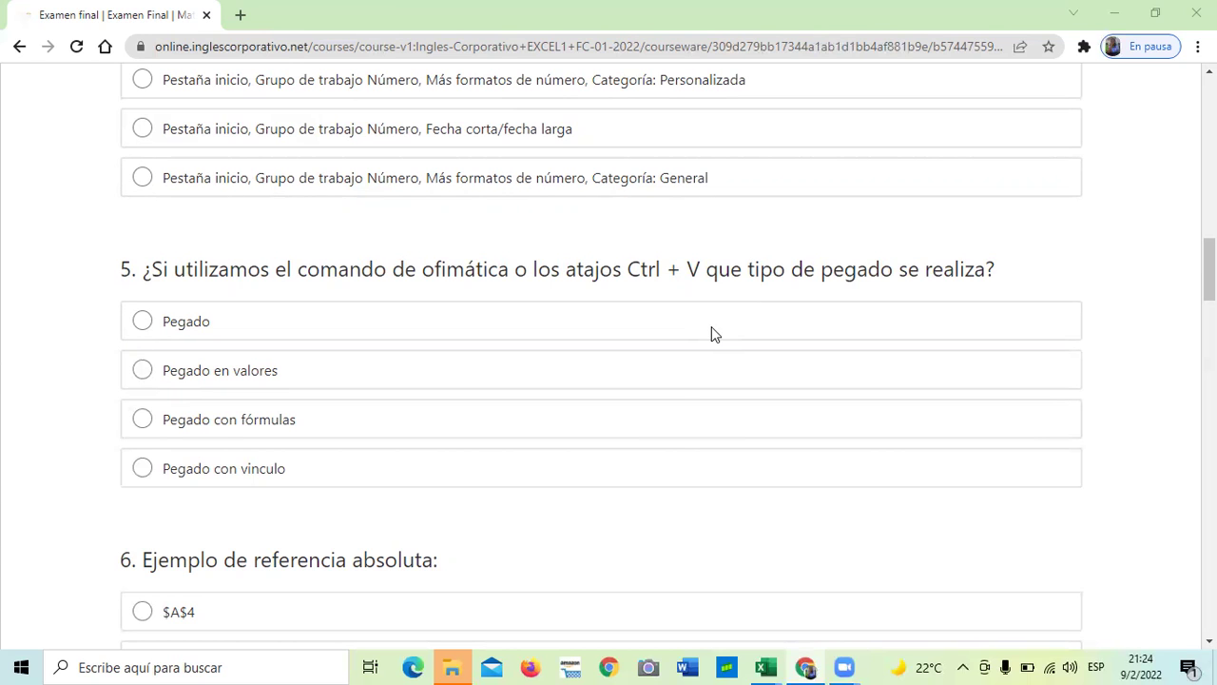
scroll(685, 441, down, 1)
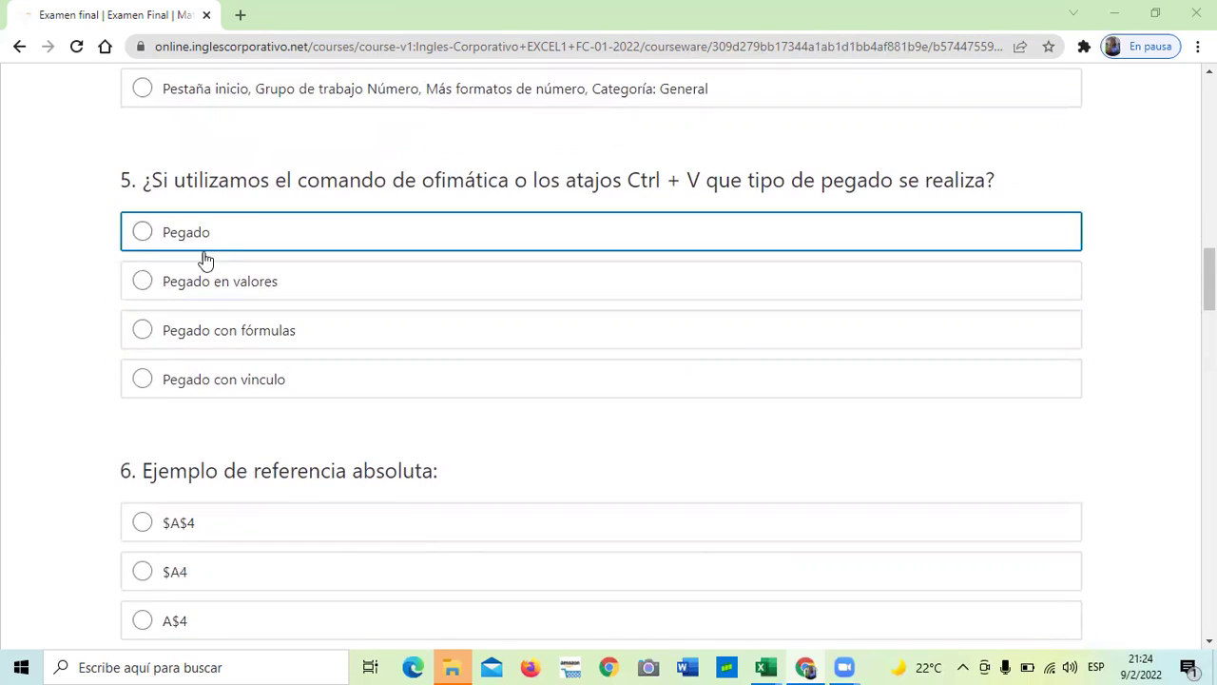
Read exam questions 6 to 9 on absolute references, partial column references, the date-order filter and assigning a constant.
scroll(647, 467, down, 3)
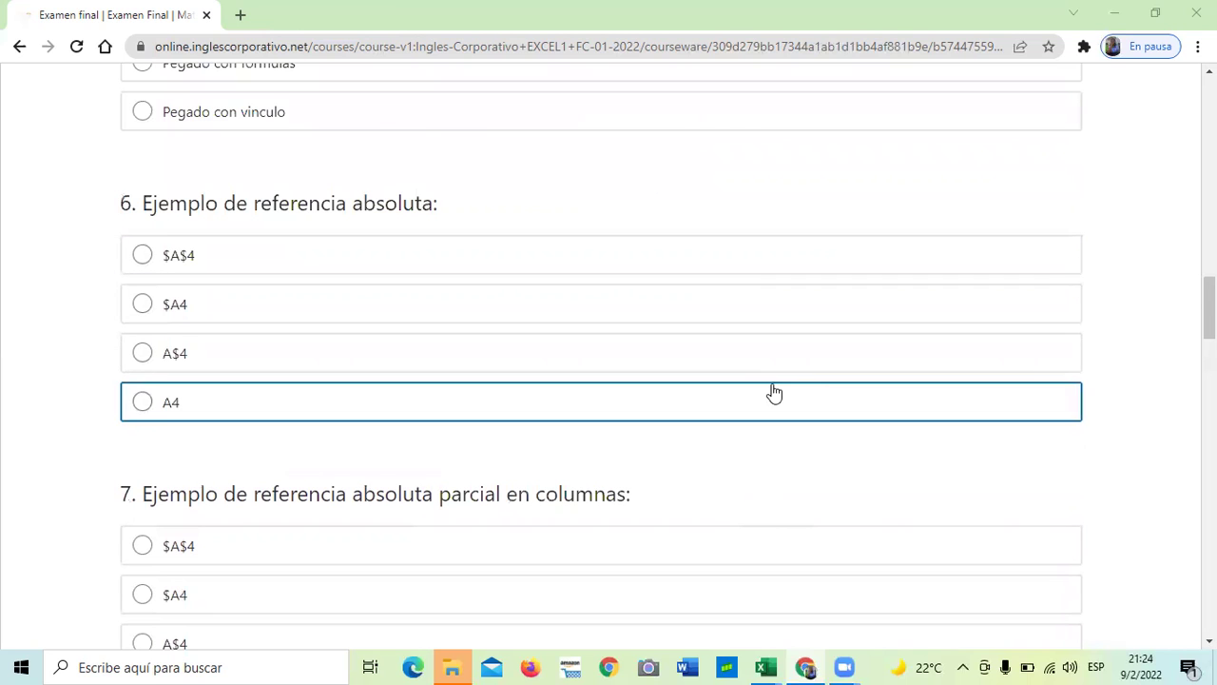
scroll(772, 399, down, 1)
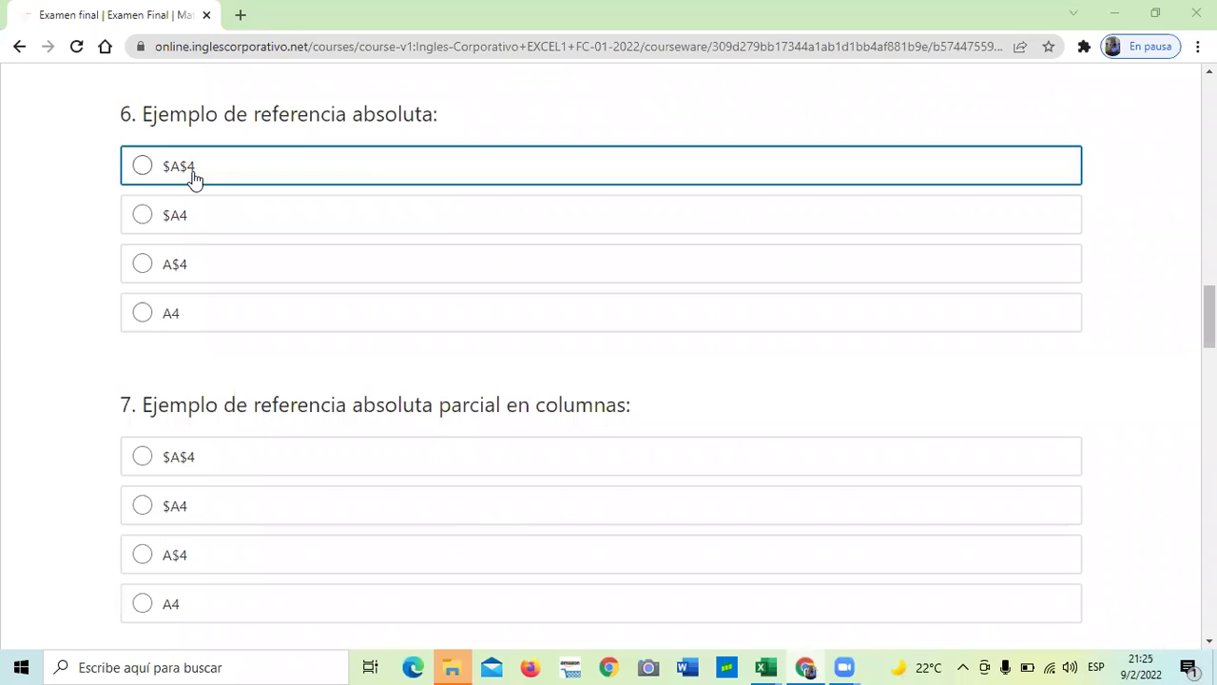
scroll(196, 199, down, 2)
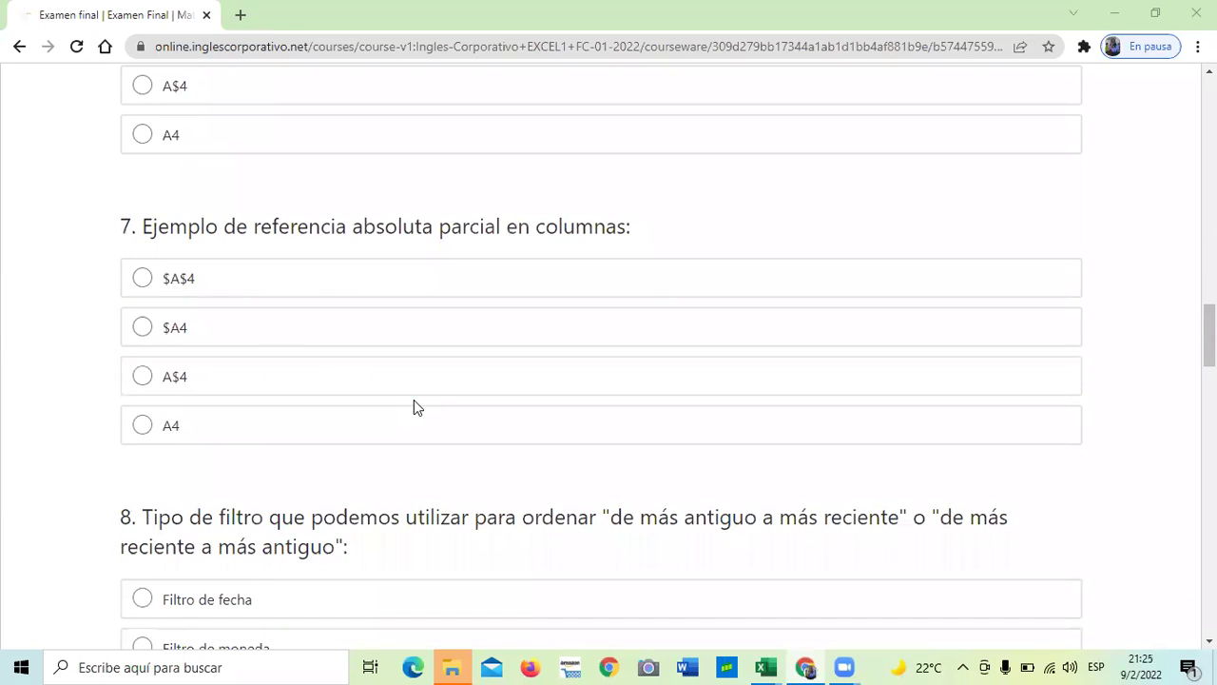
scroll(414, 400, down, 1)
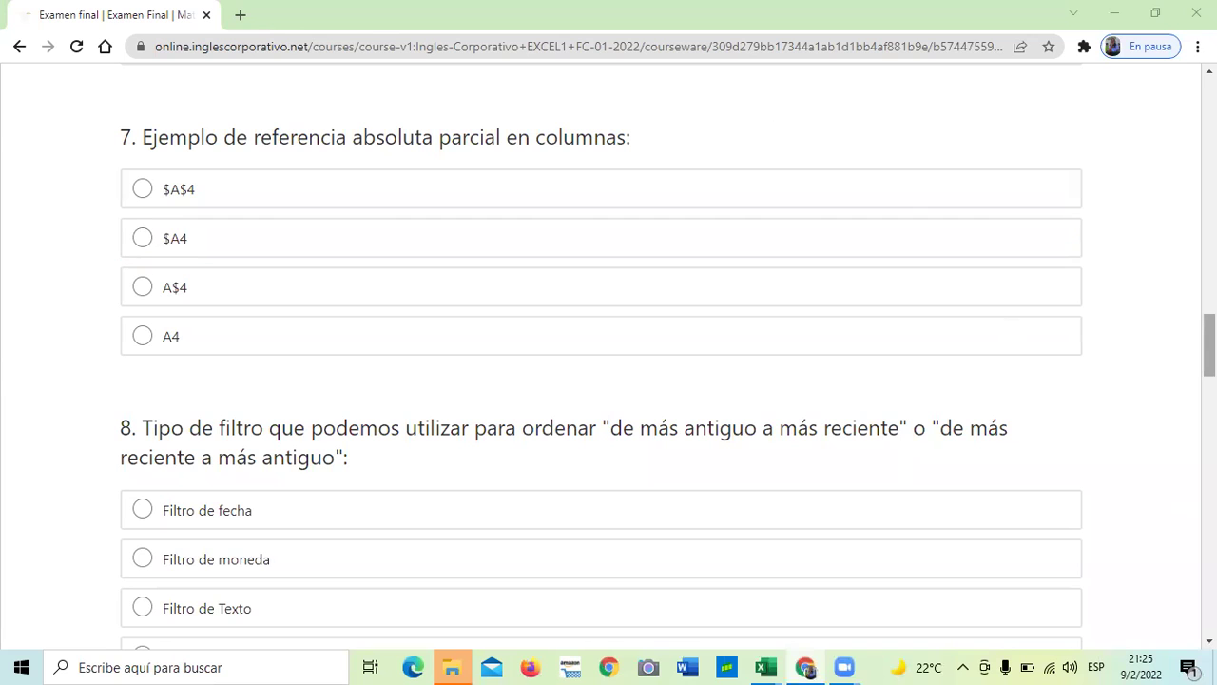
scroll(1118, 422, down, 2)
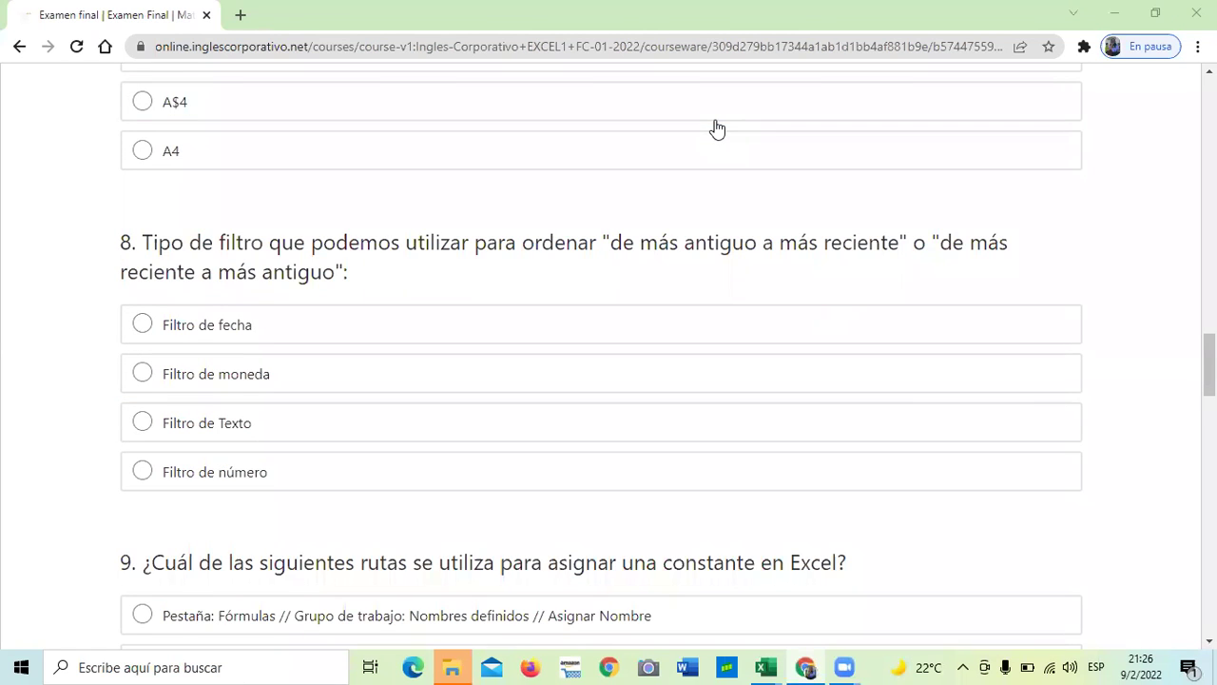
scroll(737, 342, down, 3)
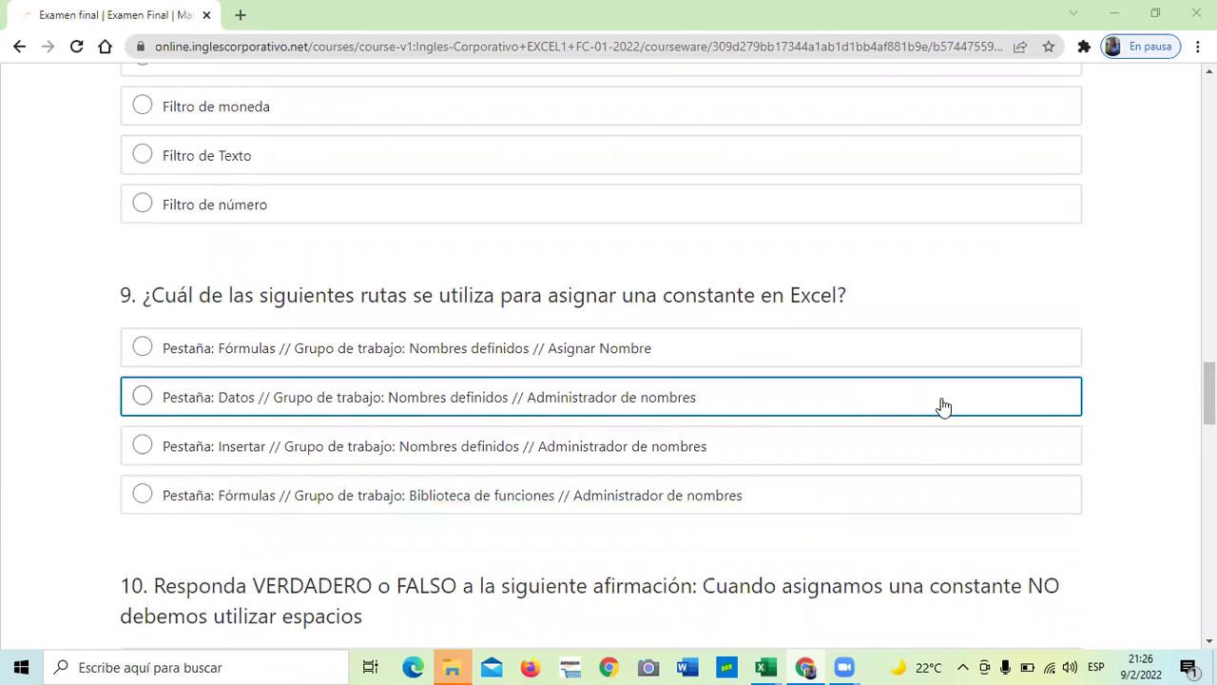
scroll(937, 403, down, 1)
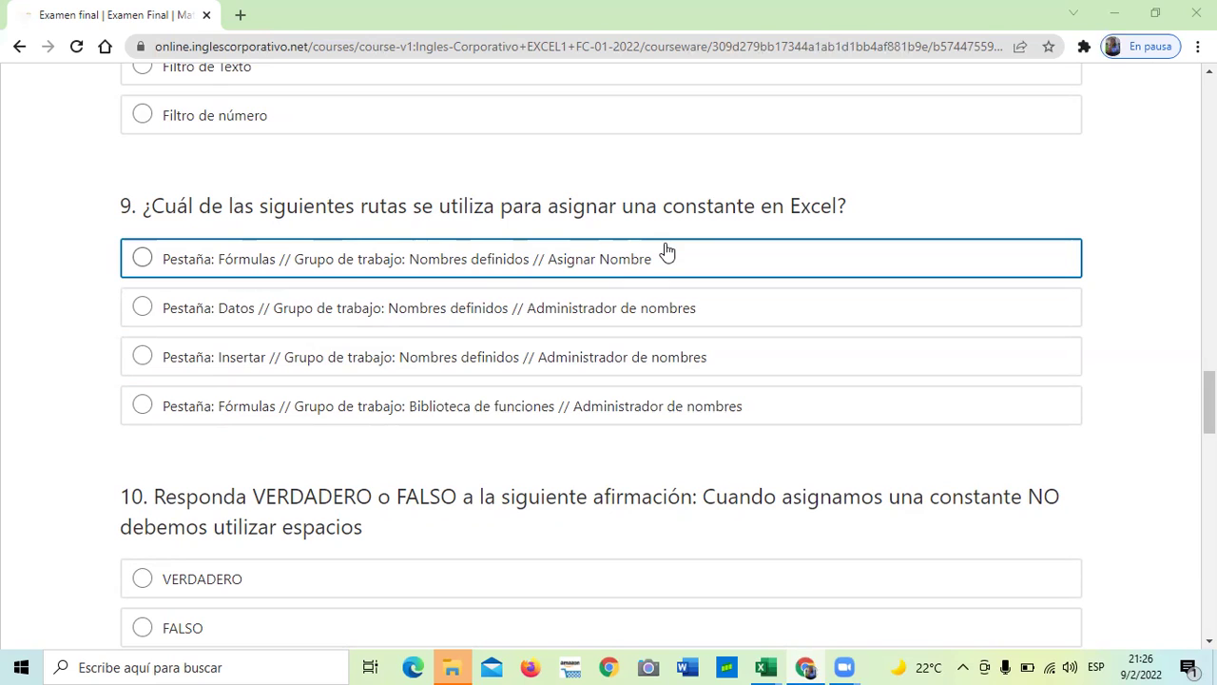
Read exam questions 10 to 12 on spaces in constants, an example of an Excel function and the currently selected cell.
scroll(666, 251, down, 1)
scroll(668, 250, down, 2)
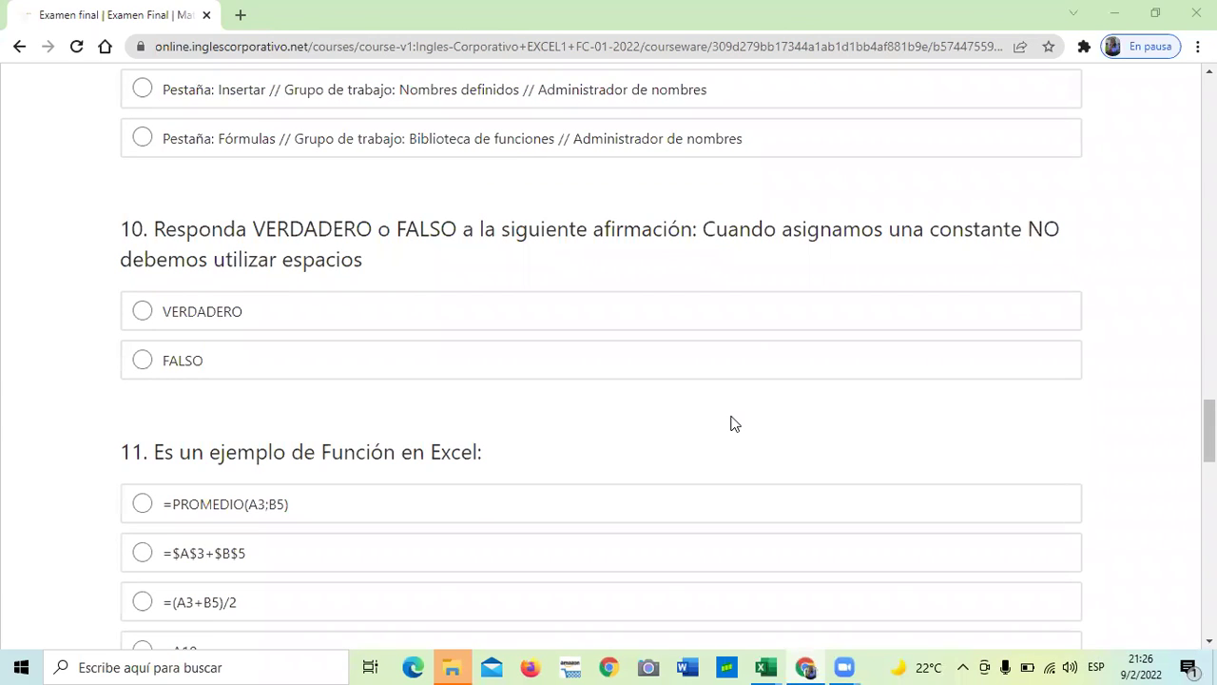
click(397, 310)
scroll(399, 312, down, 1)
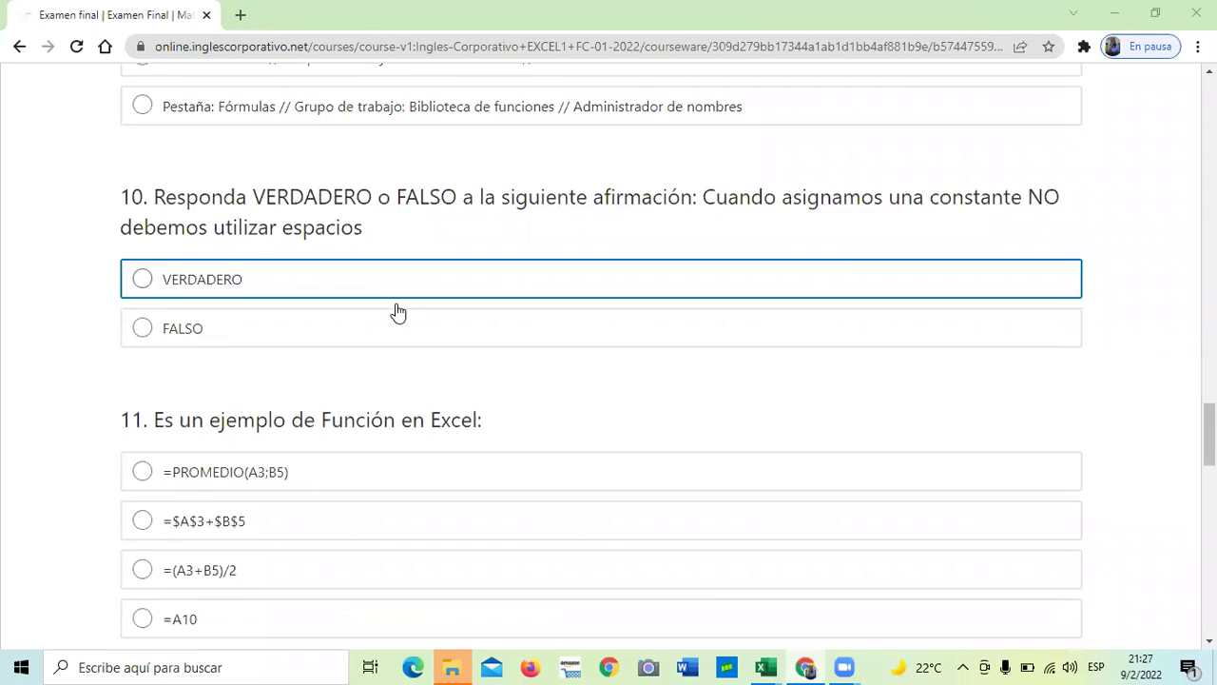
scroll(396, 310, down, 2)
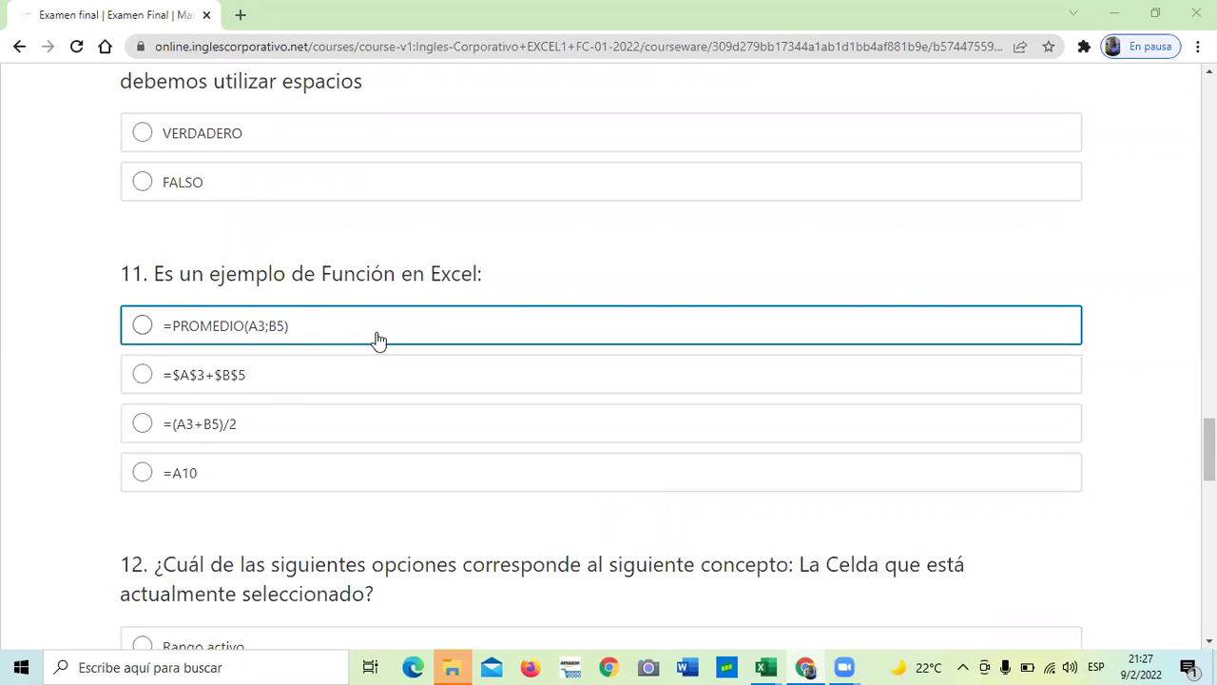
scroll(394, 441, down, 2)
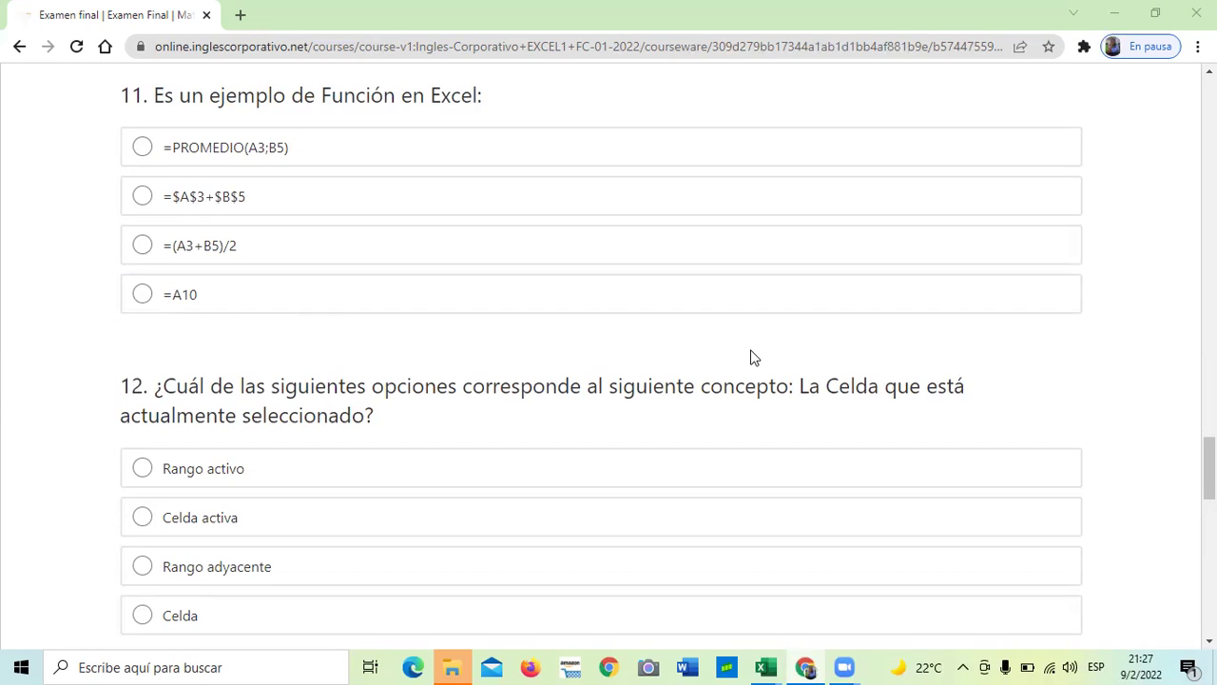
scroll(742, 344, down, 1)
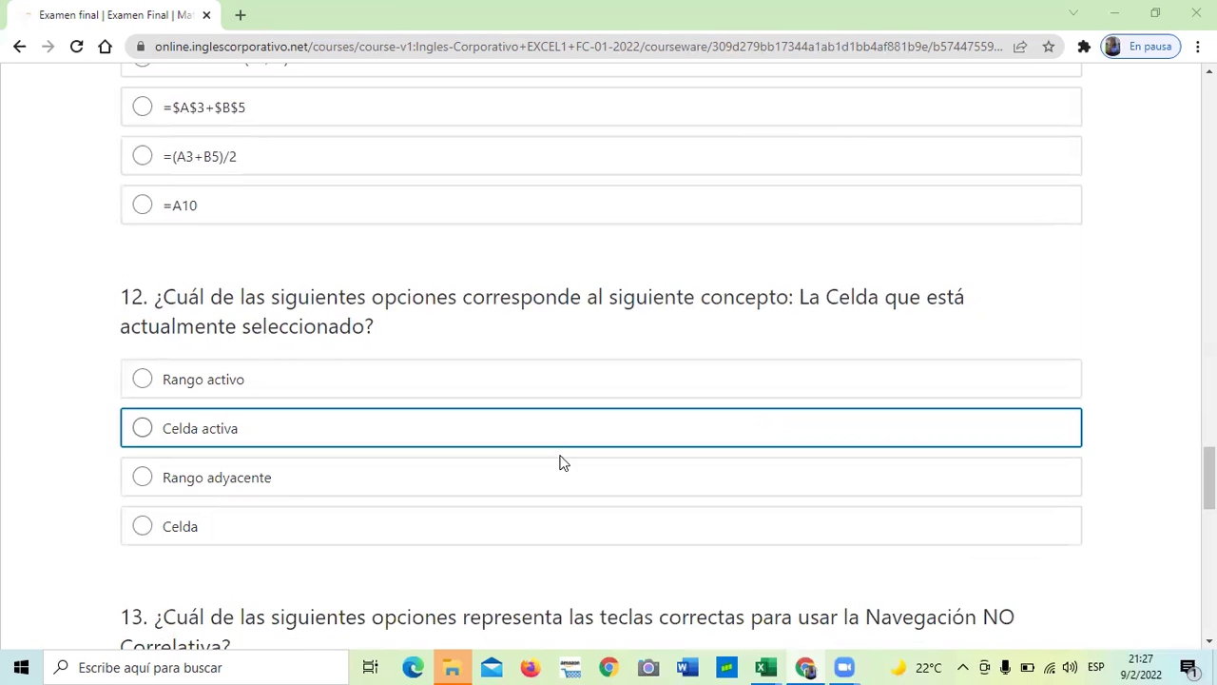
Read exam questions 13 to 15 on Navegación NO Correlativa, the filter shortcut and the table tool, through to the page end.
scroll(566, 466, down, 3)
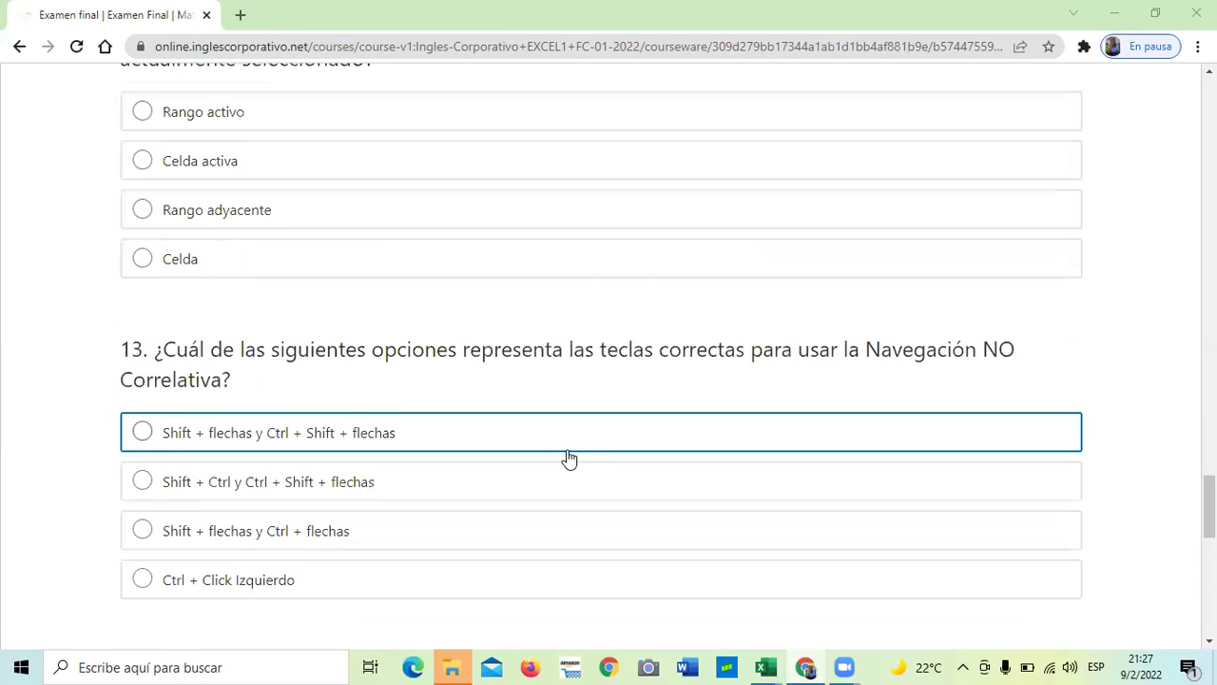
scroll(569, 459, down, 2)
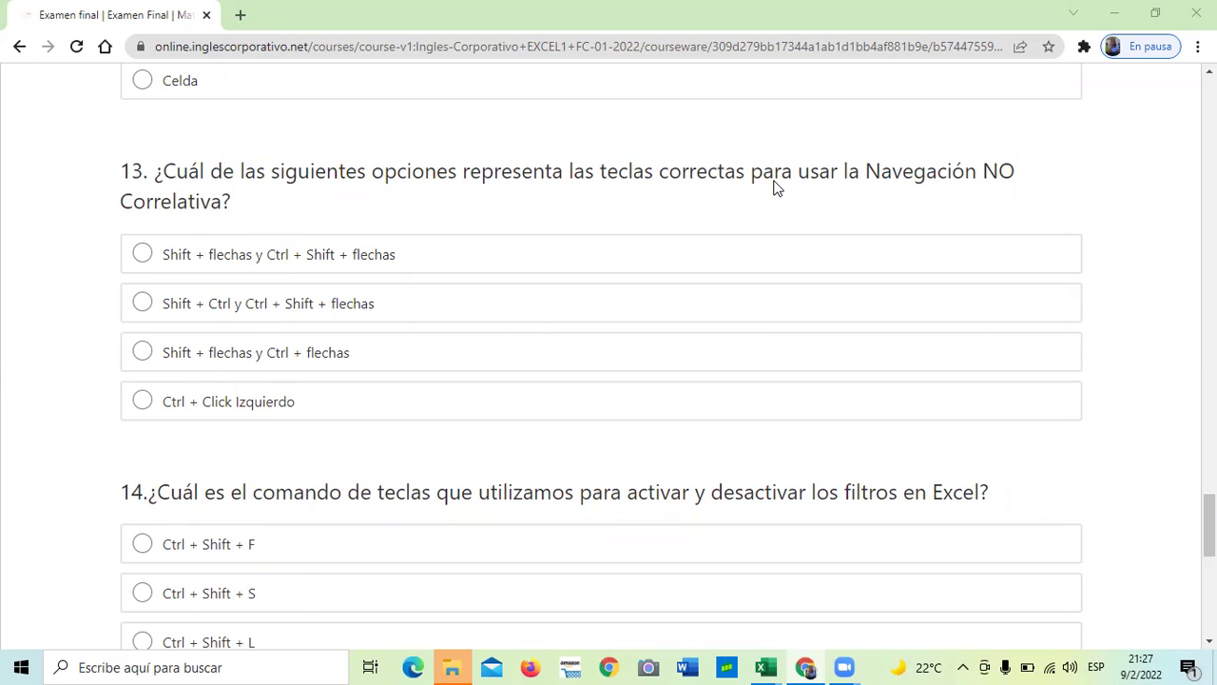
scroll(780, 350, down, 1)
scroll(779, 350, up, 1)
scroll(620, 466, down, 3)
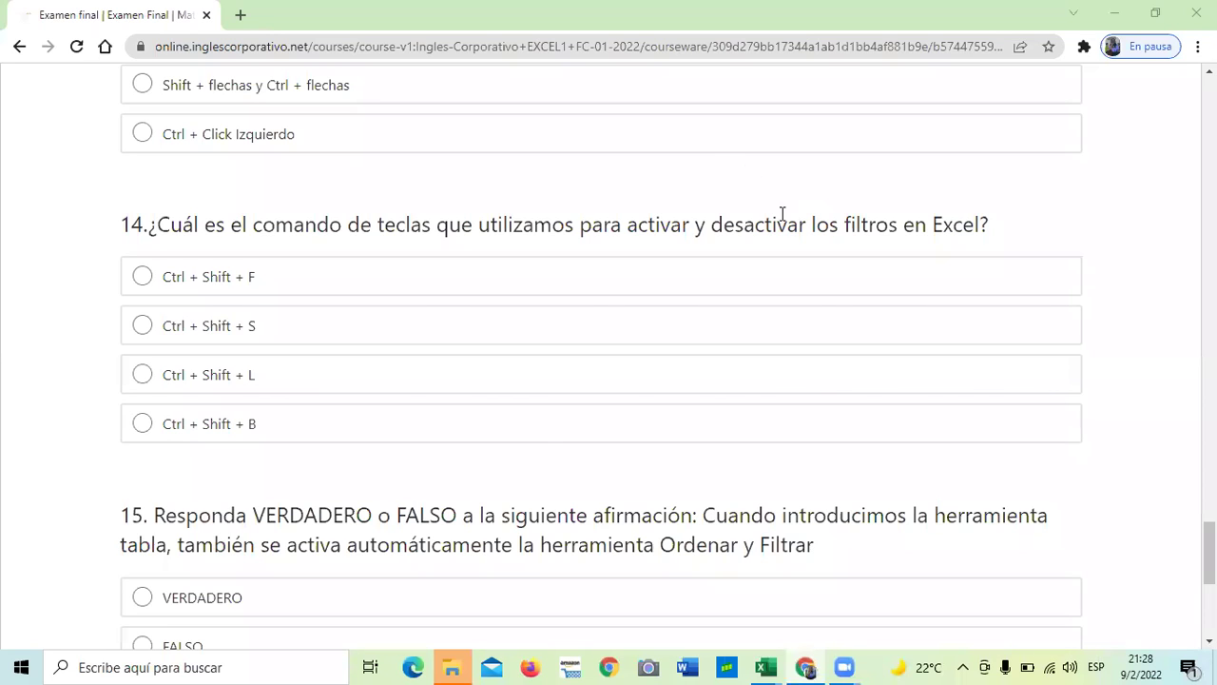
scroll(540, 454, down, 1)
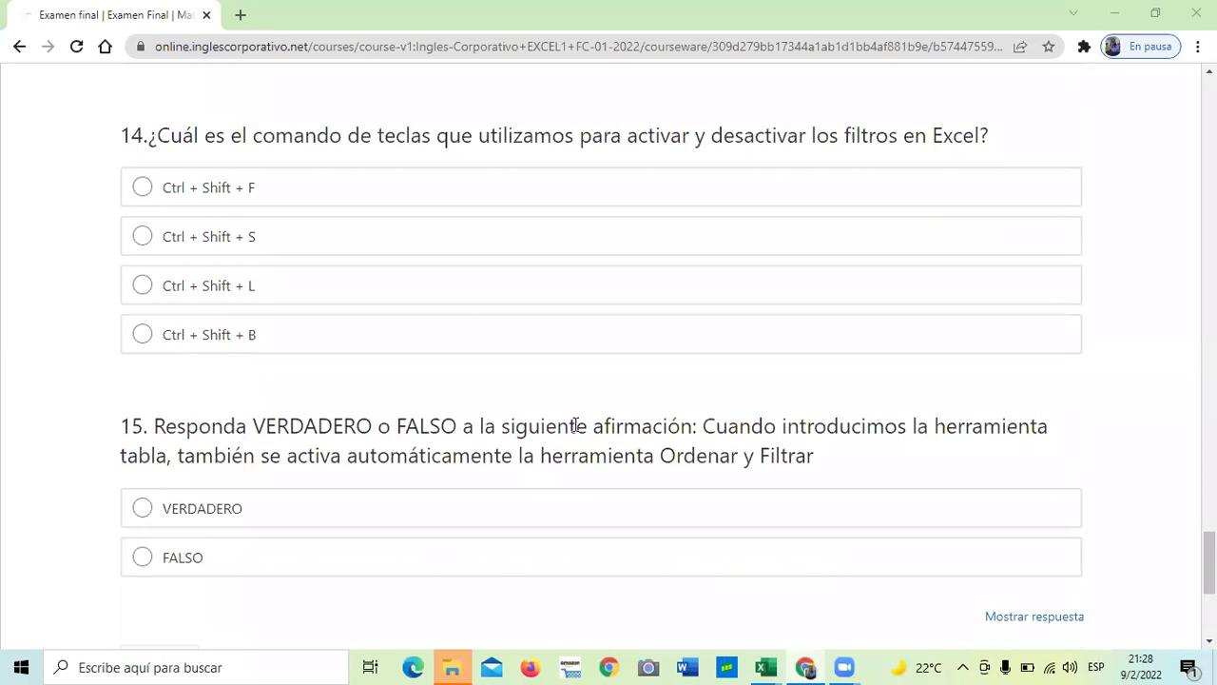
scroll(487, 522, down, 1)
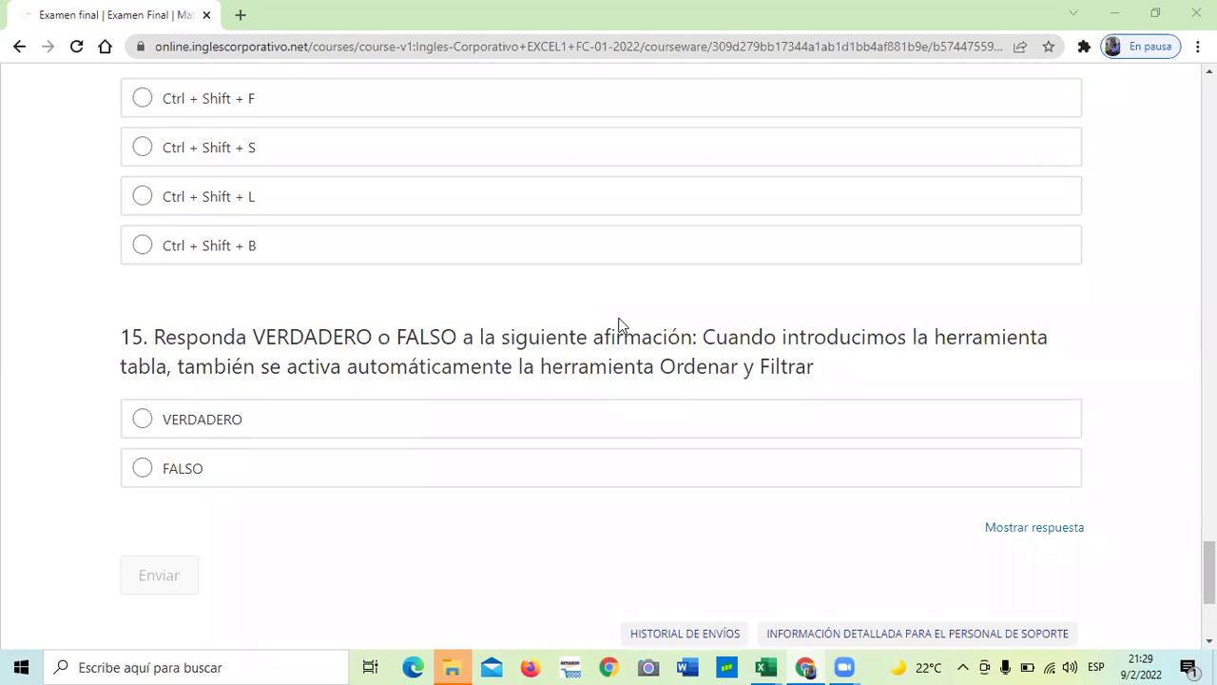
scroll(557, 405, down, 3)
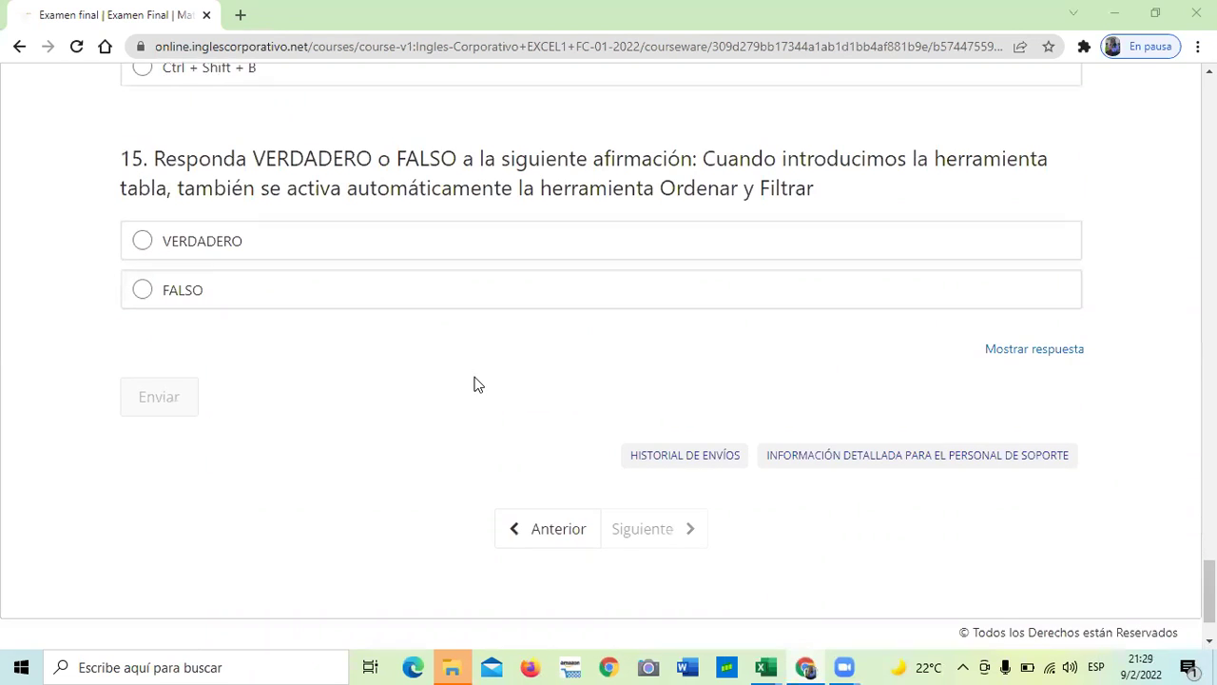
Reveal the correct answers for the whole final exam and go back to question 1.
scroll(478, 384, up, 3)
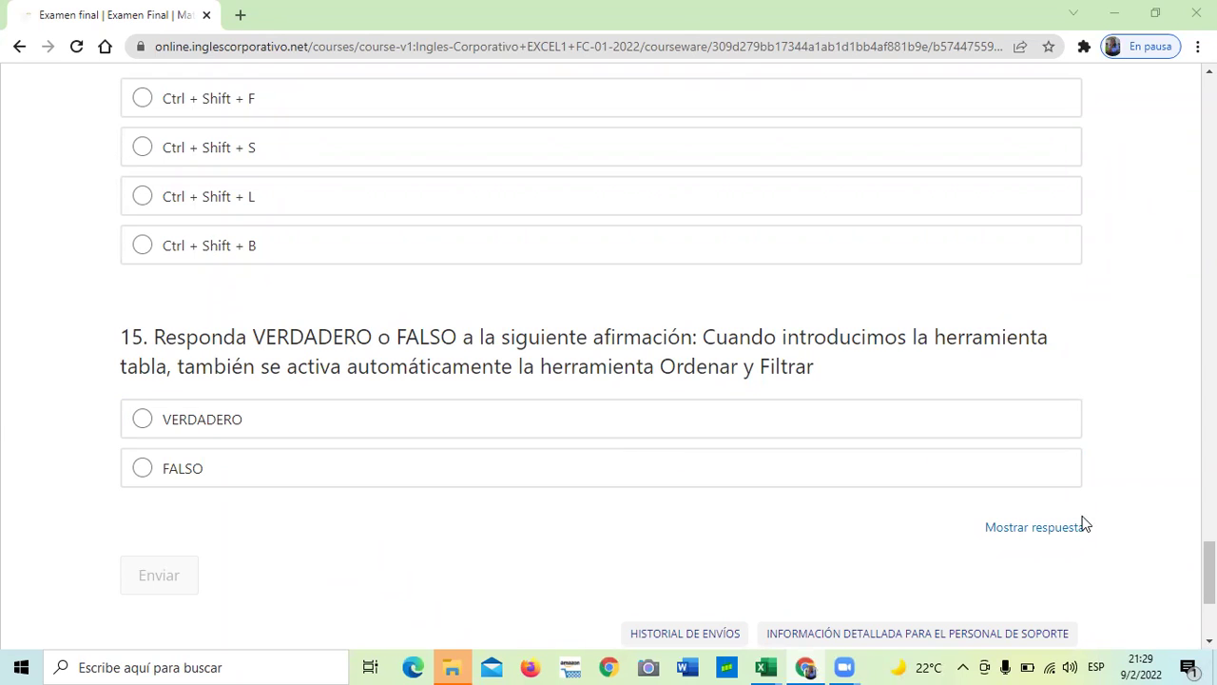
click(1033, 533)
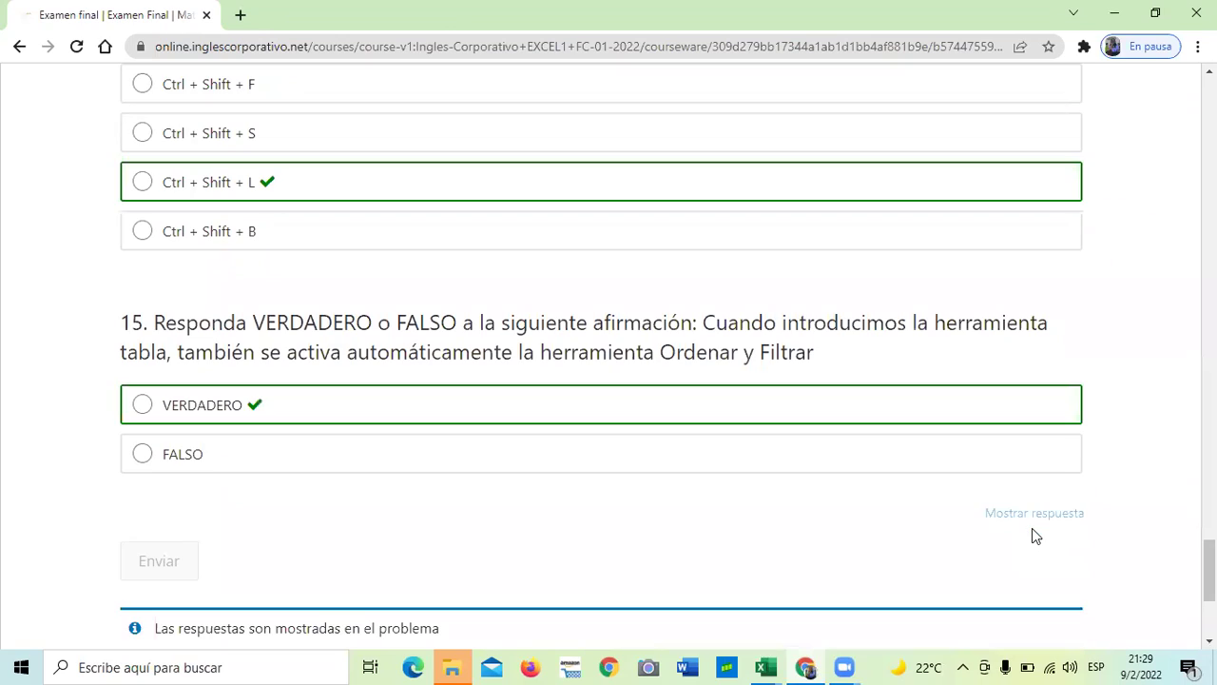
scroll(970, 497, up, 20)
scroll(947, 423, up, 15)
scroll(932, 397, down, 4)
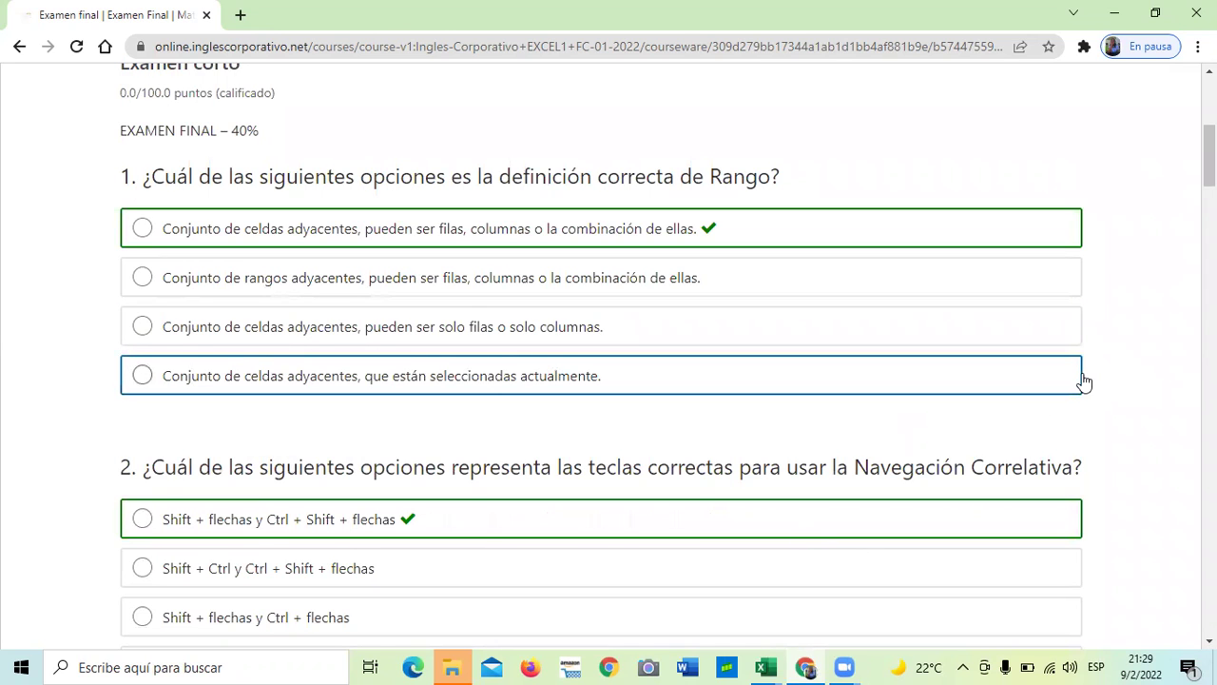
Check the revealed answers of the exam questions in order, from question 1 through question 12.
scroll(1084, 381, down, 2)
scroll(1077, 376, down, 2)
scroll(1075, 373, down, 4)
scroll(1047, 461, down, 5)
scroll(1034, 461, down, 5)
scroll(1033, 460, down, 3)
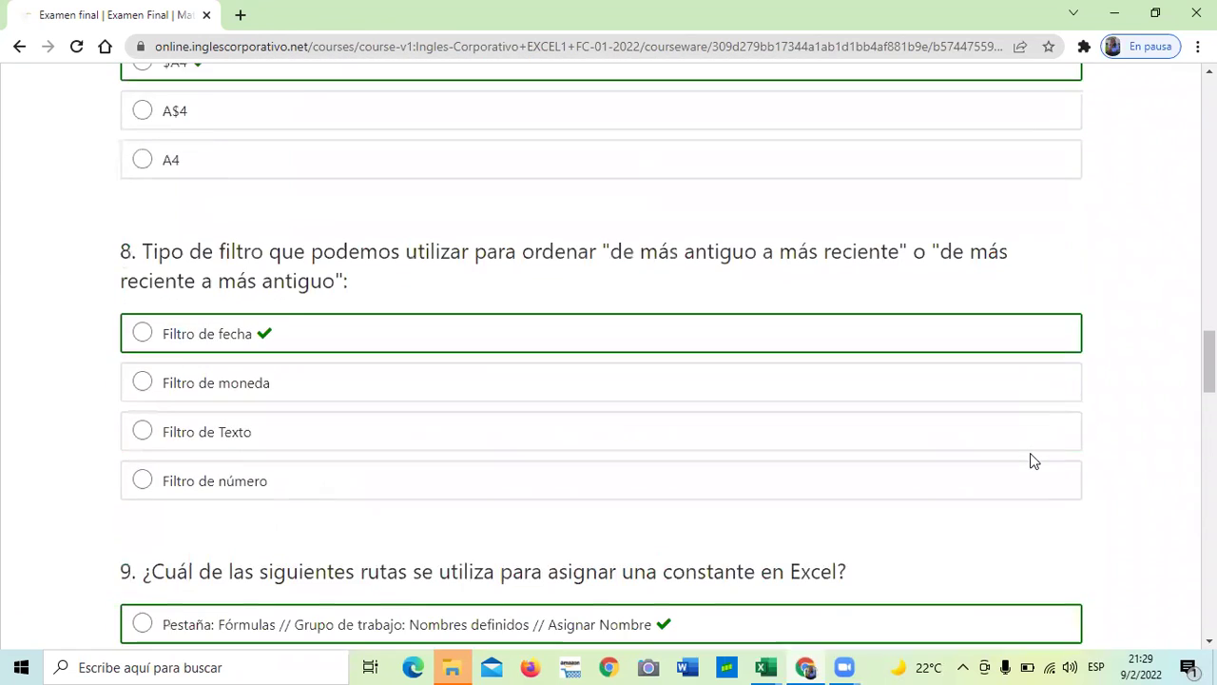
scroll(1034, 462, down, 6)
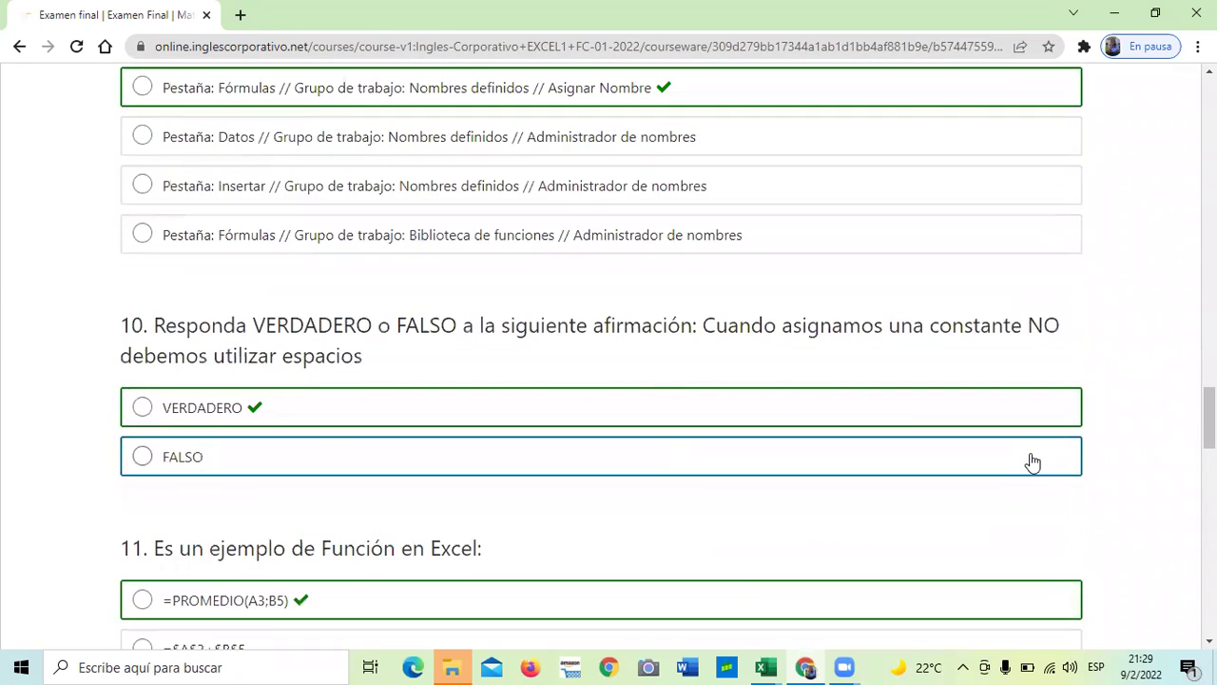
scroll(1034, 462, down, 6)
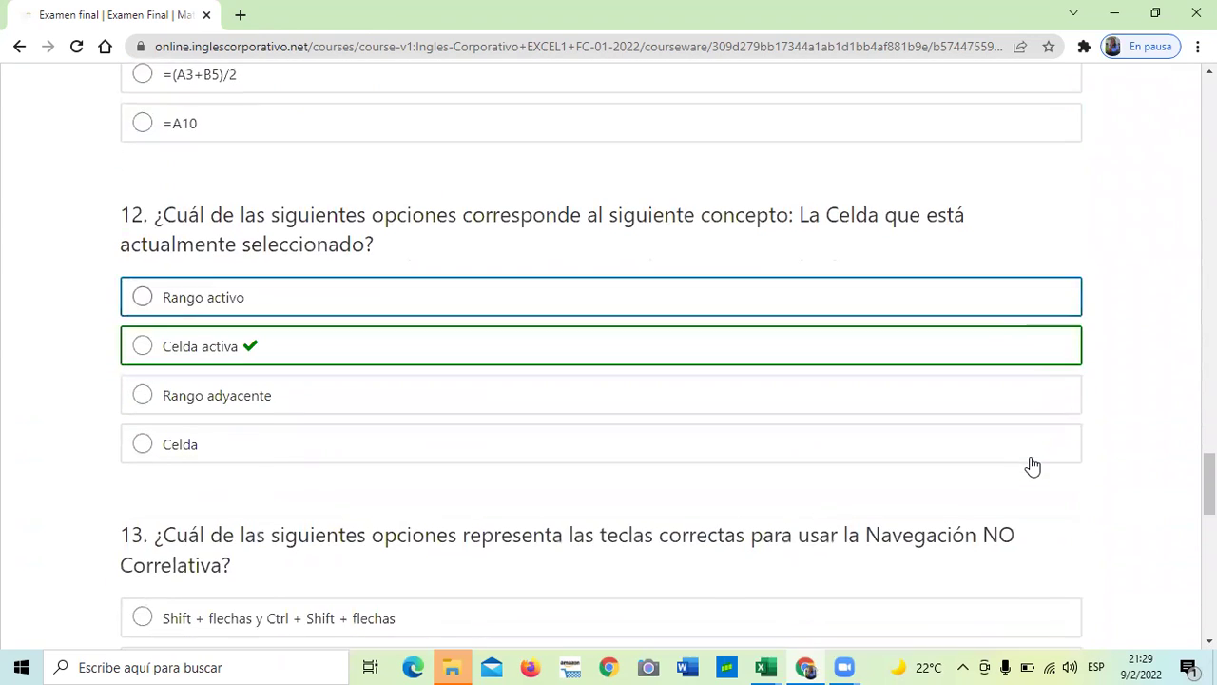
Check the revealed answers of questions 13 to 15 to the page end and return to the Examen final heading.
scroll(1034, 466, down, 7)
scroll(1032, 455, up, 4)
scroll(1032, 455, down, 4)
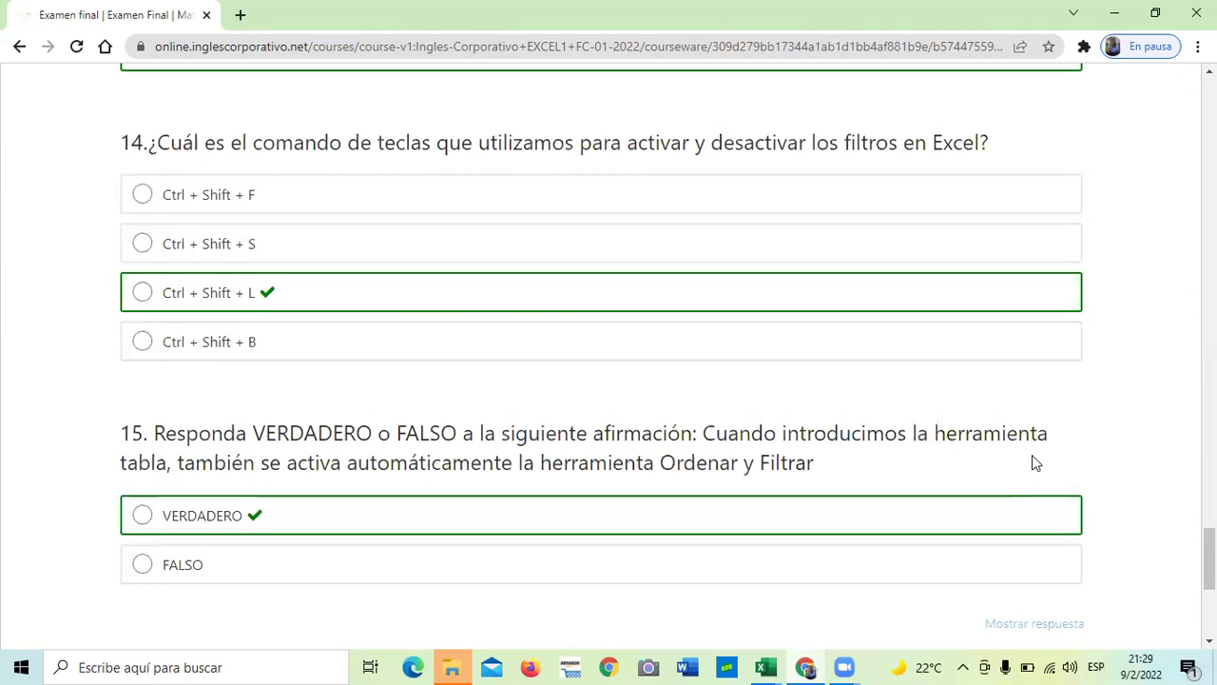
scroll(1032, 456, down, 3)
scroll(1032, 457, up, 1)
scroll(1032, 457, down, 2)
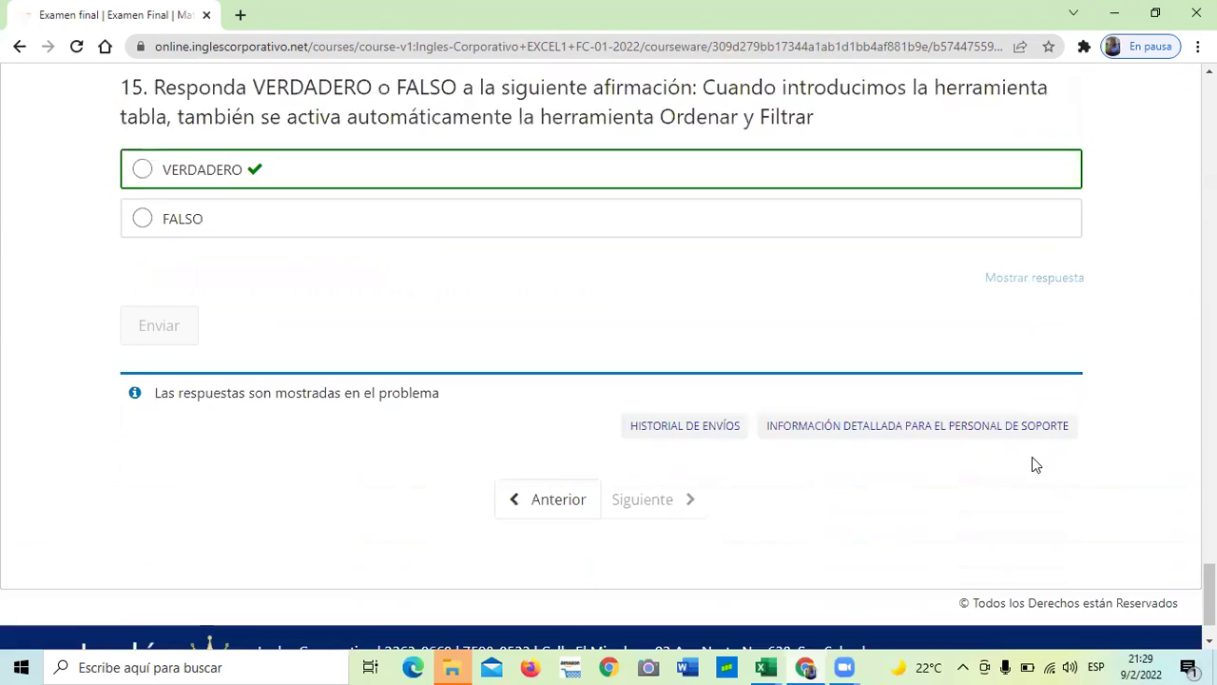
scroll(1036, 464, down, 1)
scroll(694, 481, up, 20)
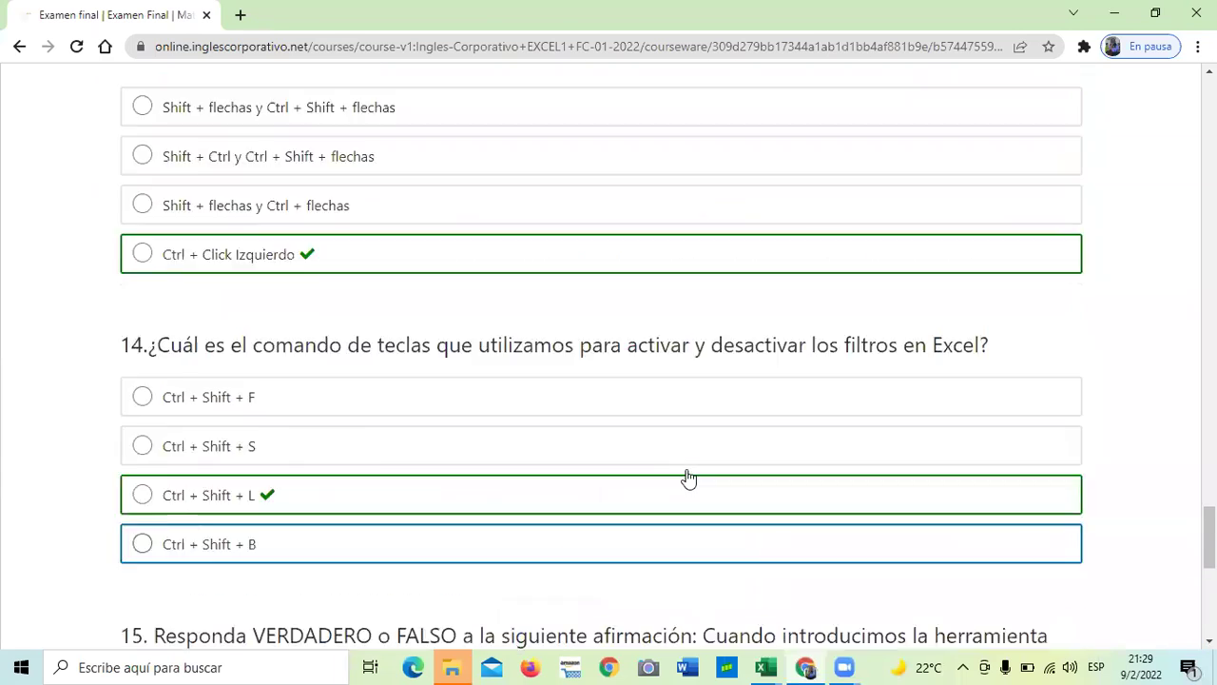
scroll(709, 428, up, 10)
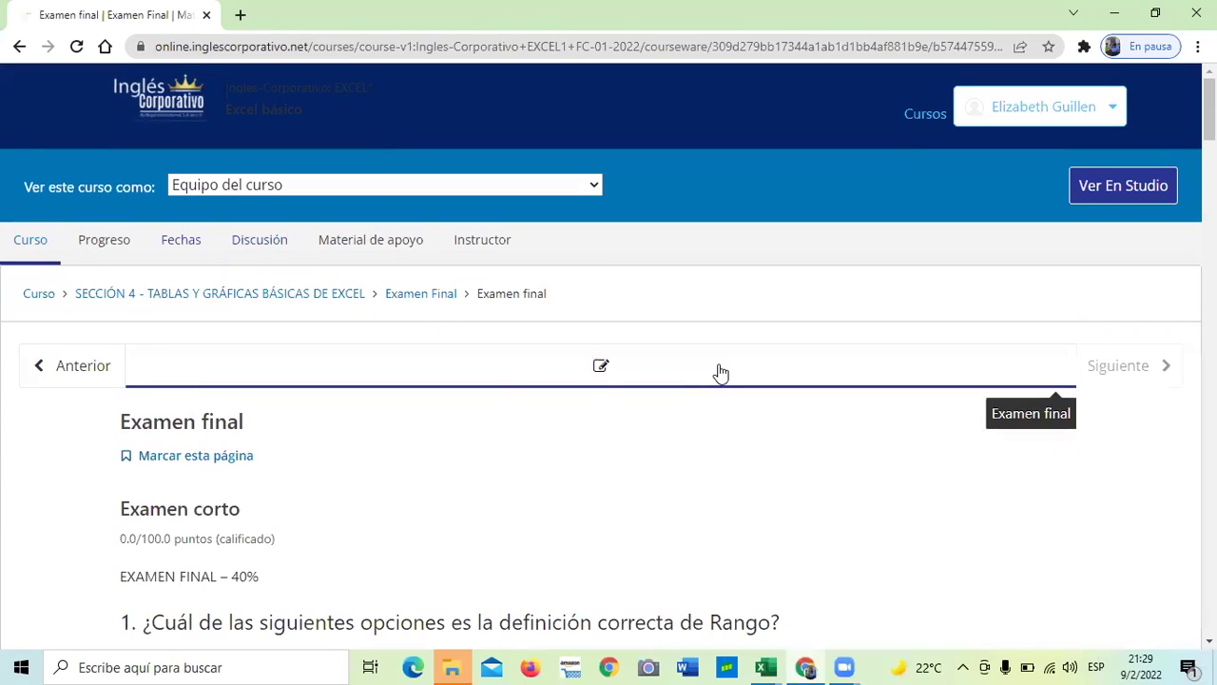
Open the course progress page and look over the grade chart of homework, midterm and final scores.
click(116, 253)
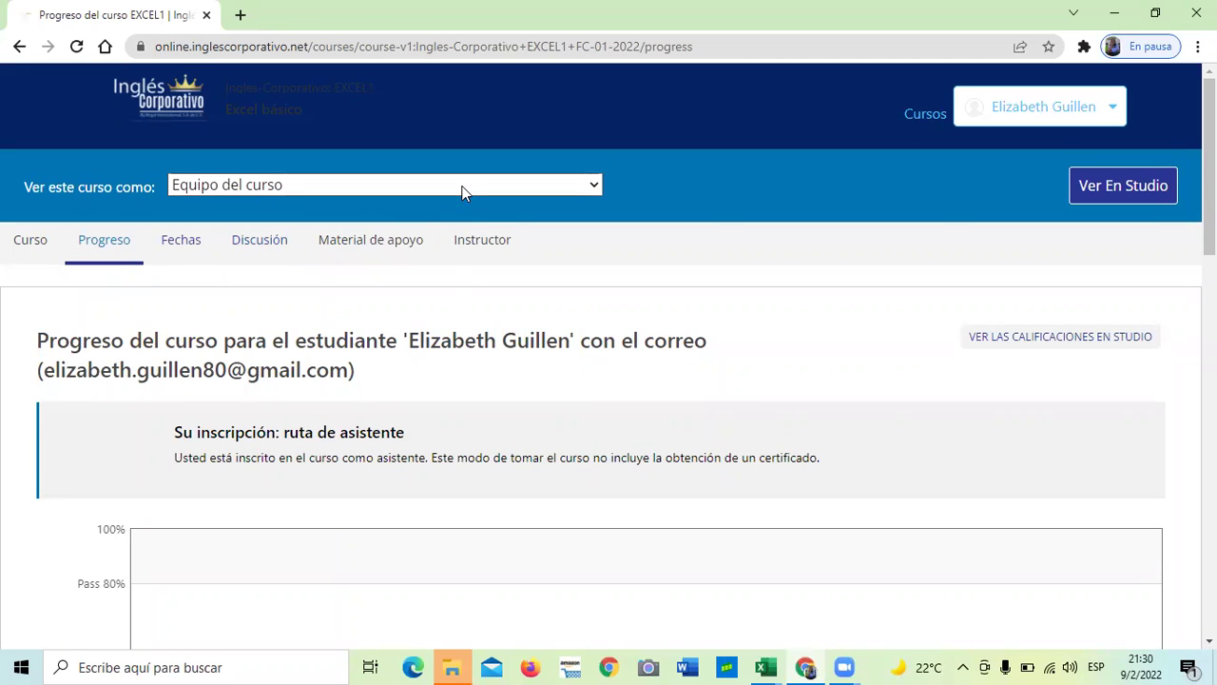
scroll(575, 492, down, 4)
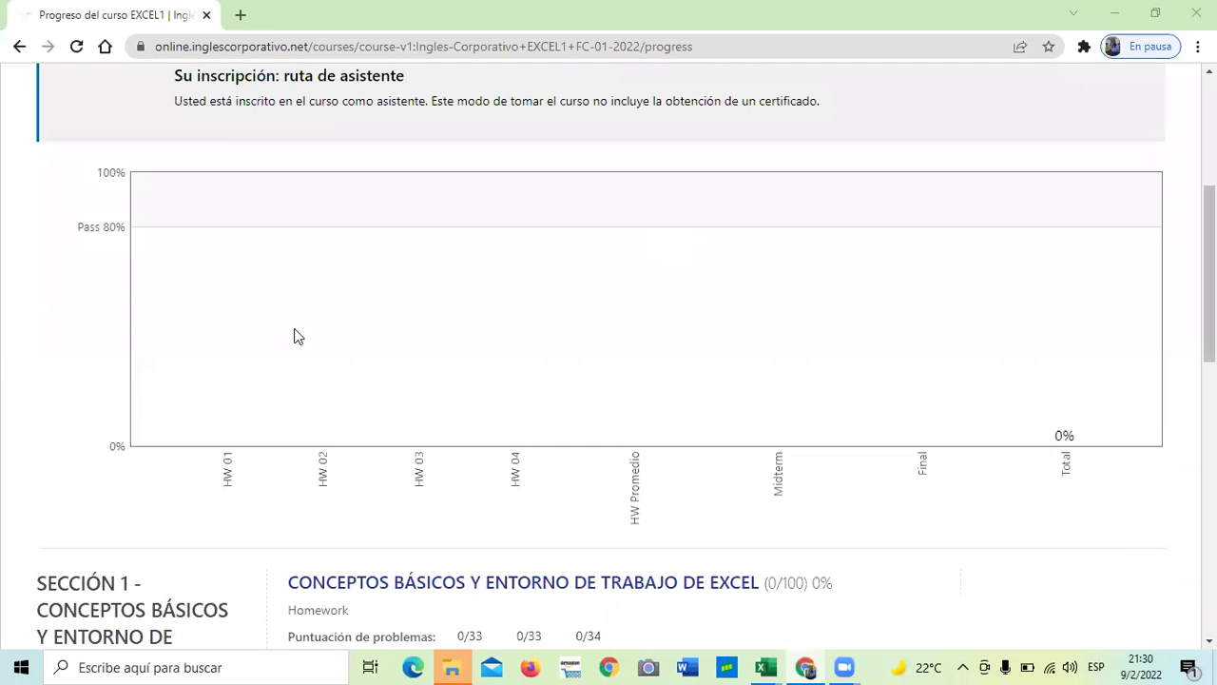
scroll(283, 348, up, 4)
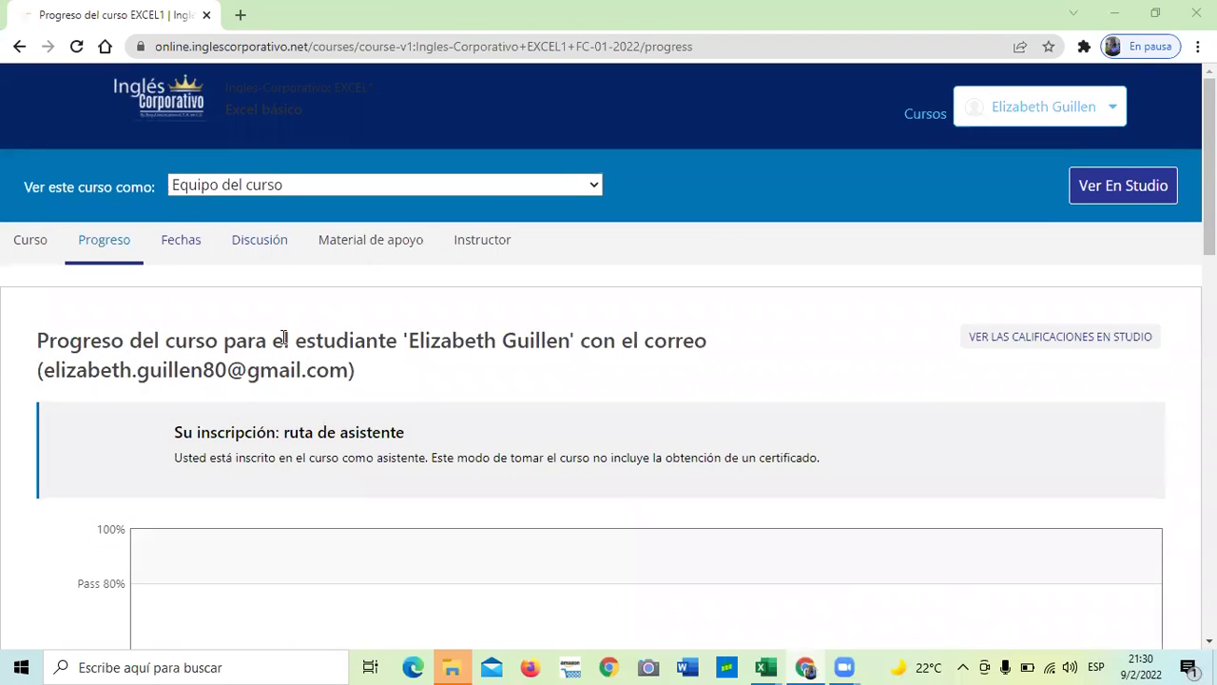
Return to the course outline and open lesson 4.9 Objetivo de la lección within Sección 4 - Tablas y gráficas básicas de Excel.
click(30, 249)
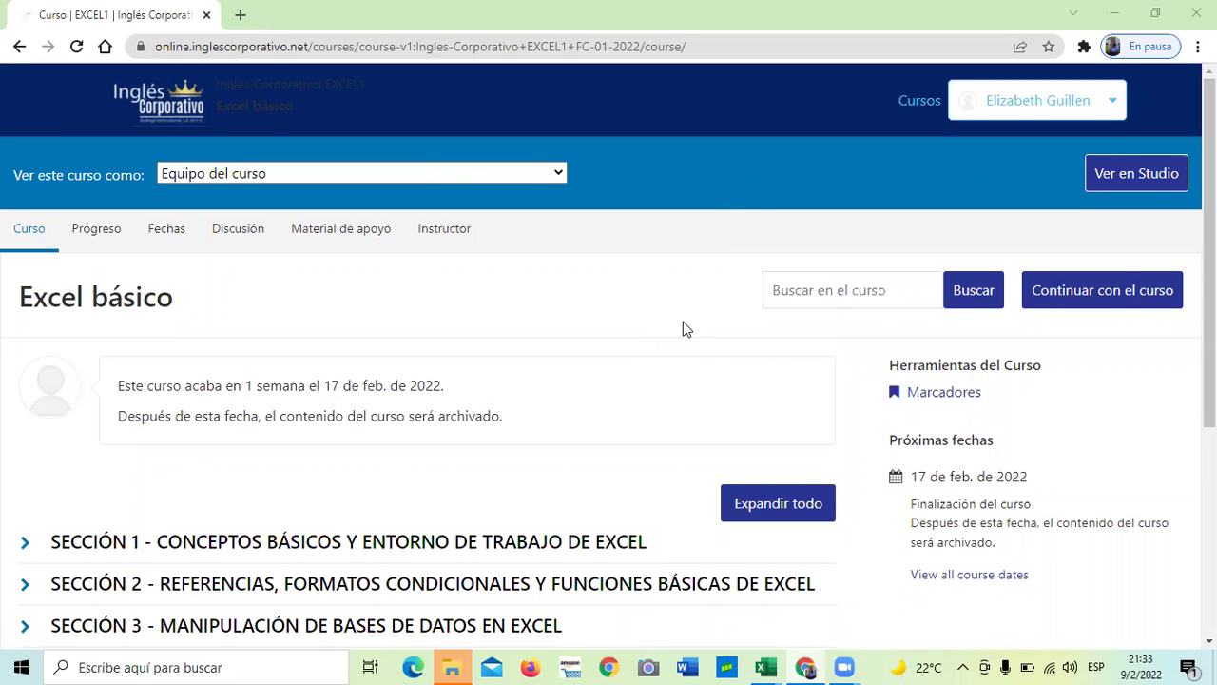
scroll(656, 371, down, 4)
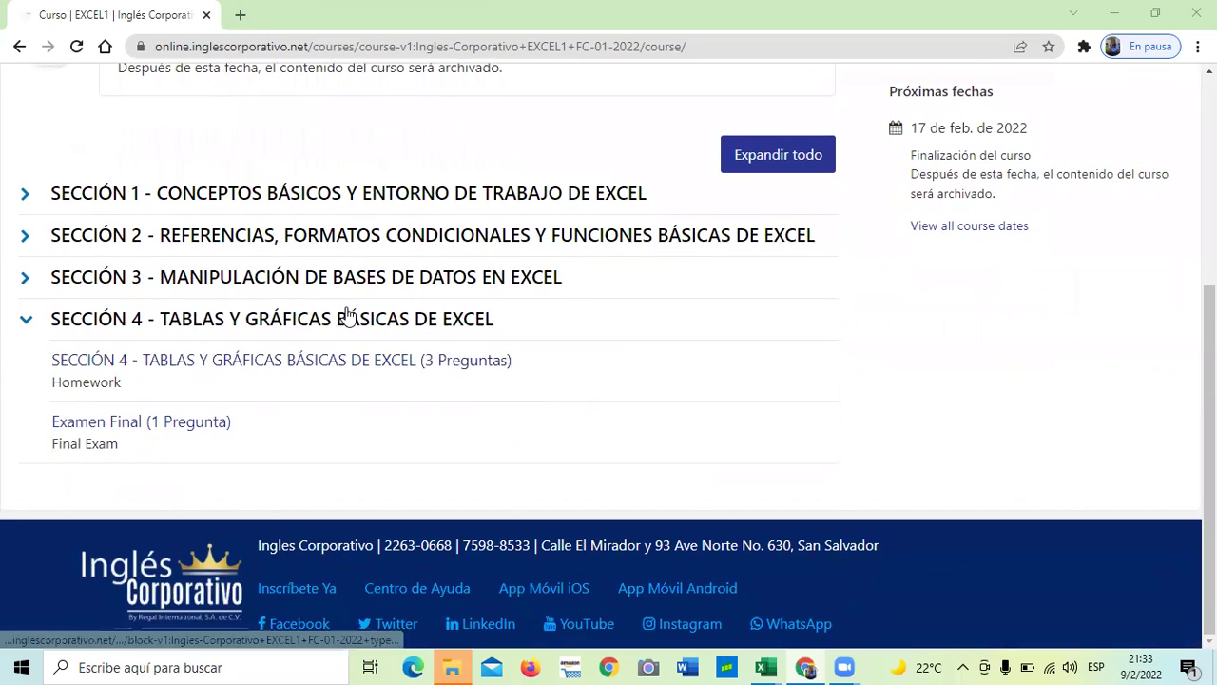
click(346, 329)
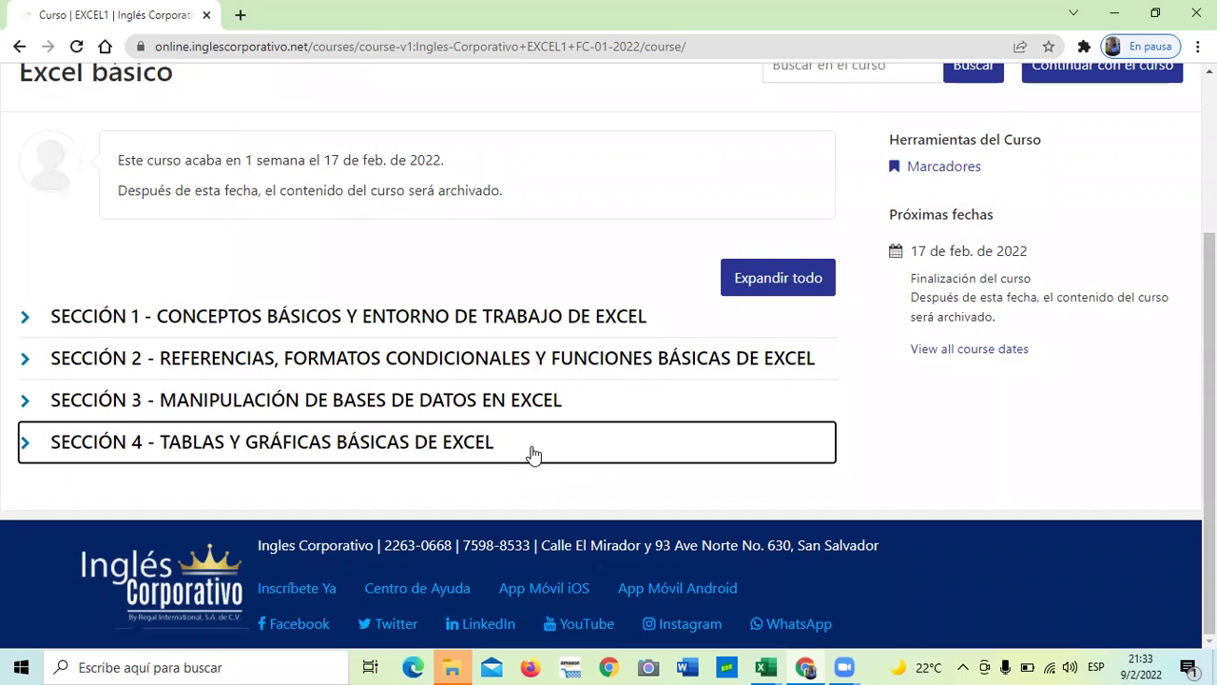
click(409, 443)
click(368, 366)
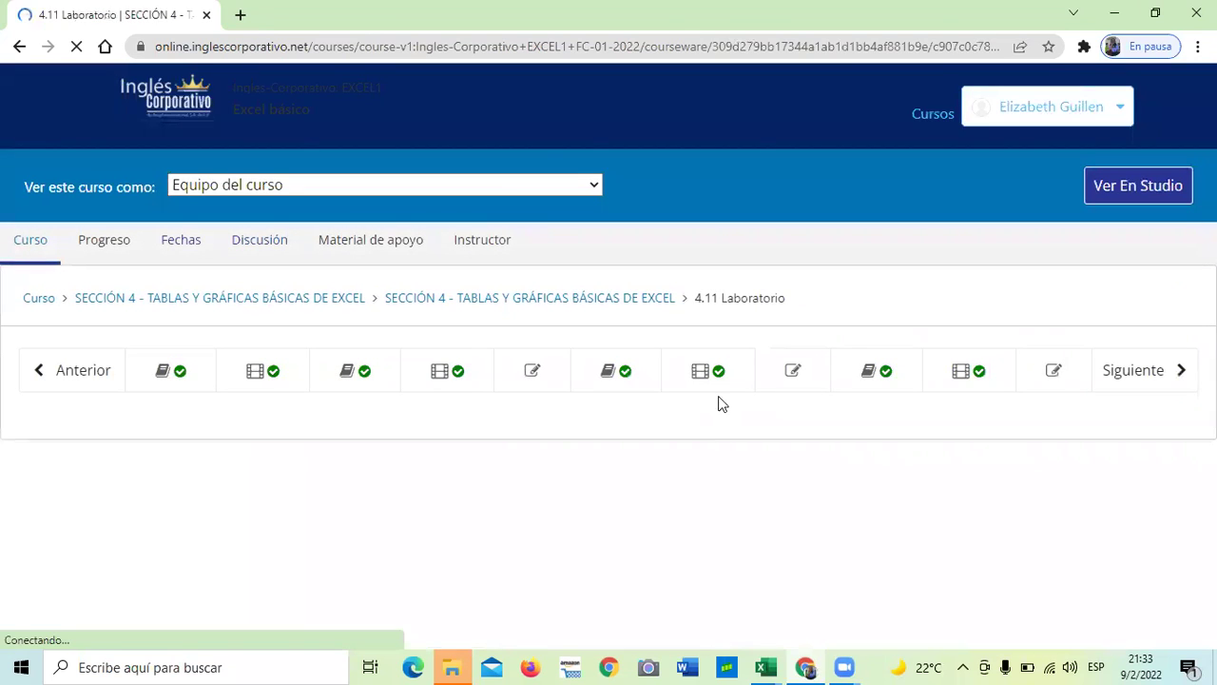
click(884, 378)
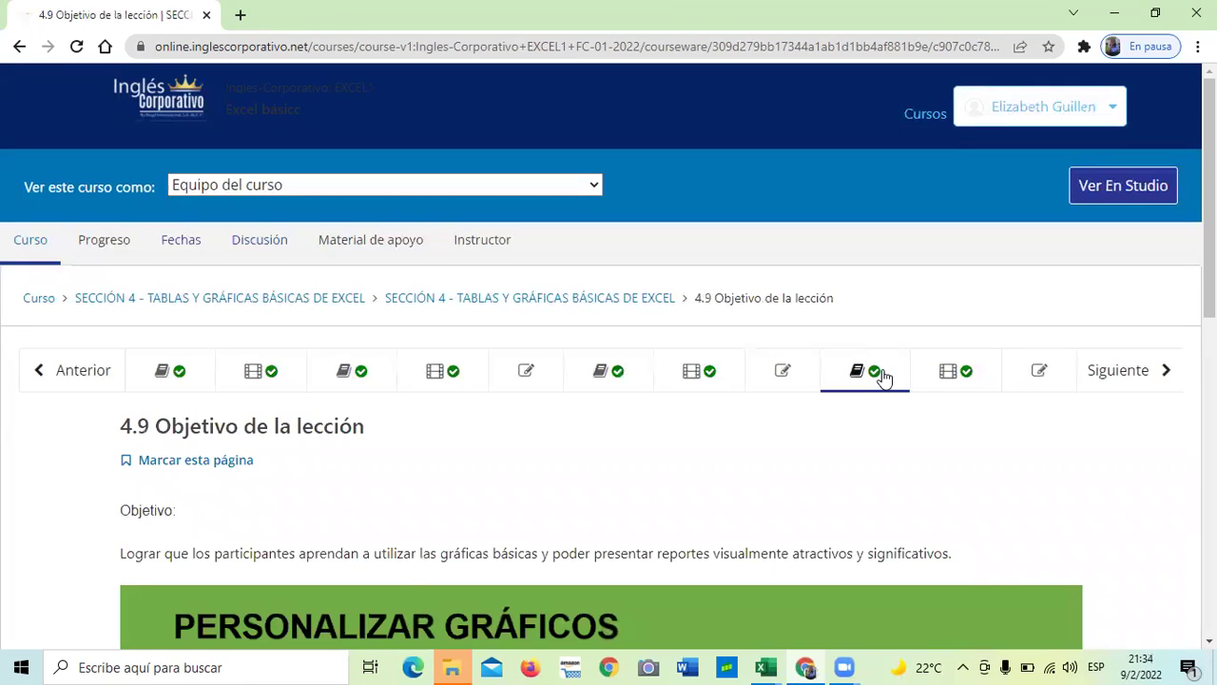
Read the lesson objective and the Personalizar gráficos slide, including its list of chart elements to customize.
scroll(868, 367, down, 2)
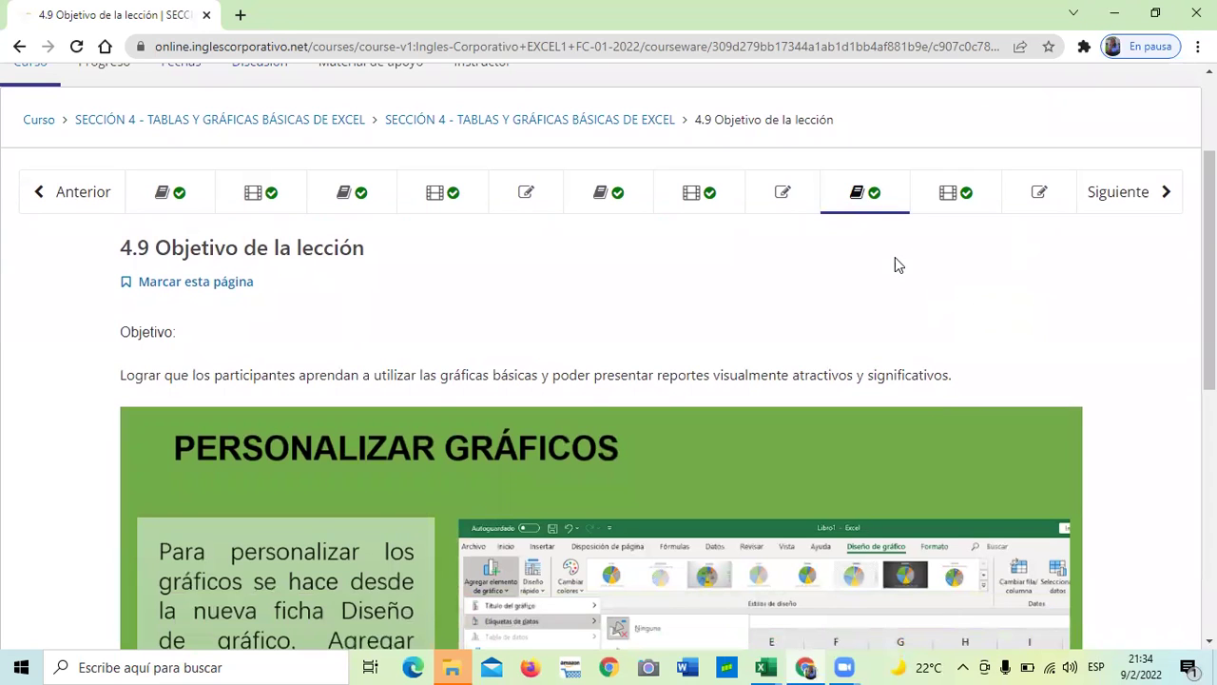
scroll(856, 276, down, 5)
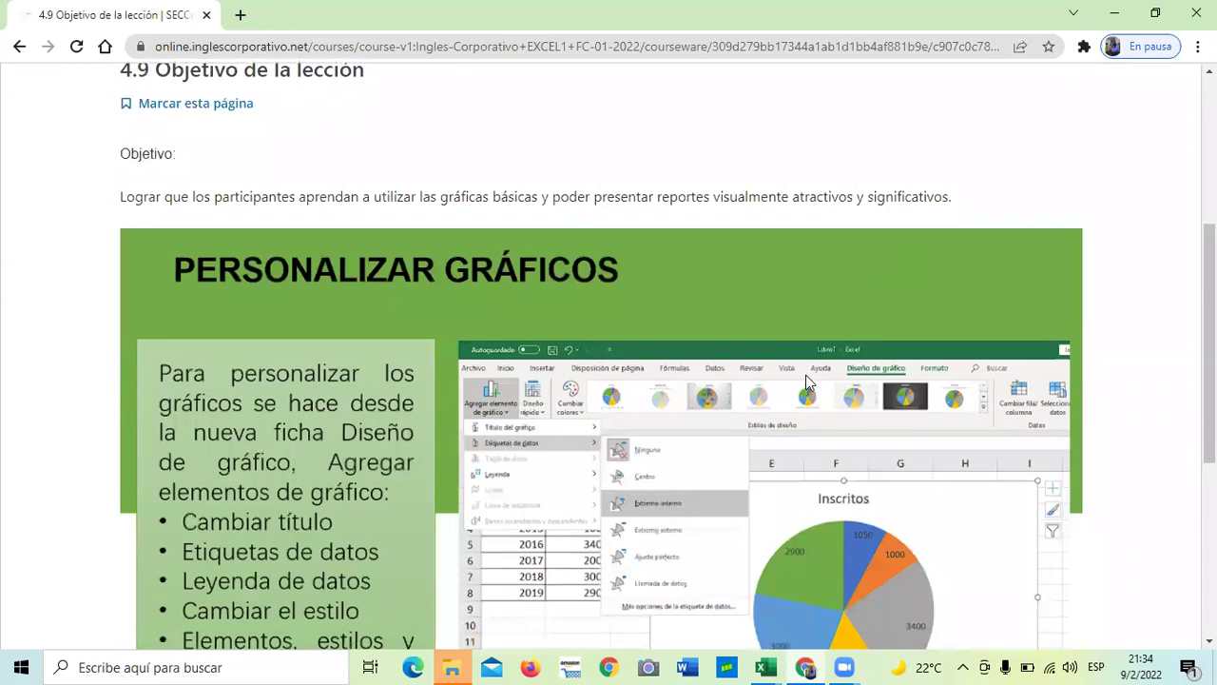
scroll(804, 399, up, 5)
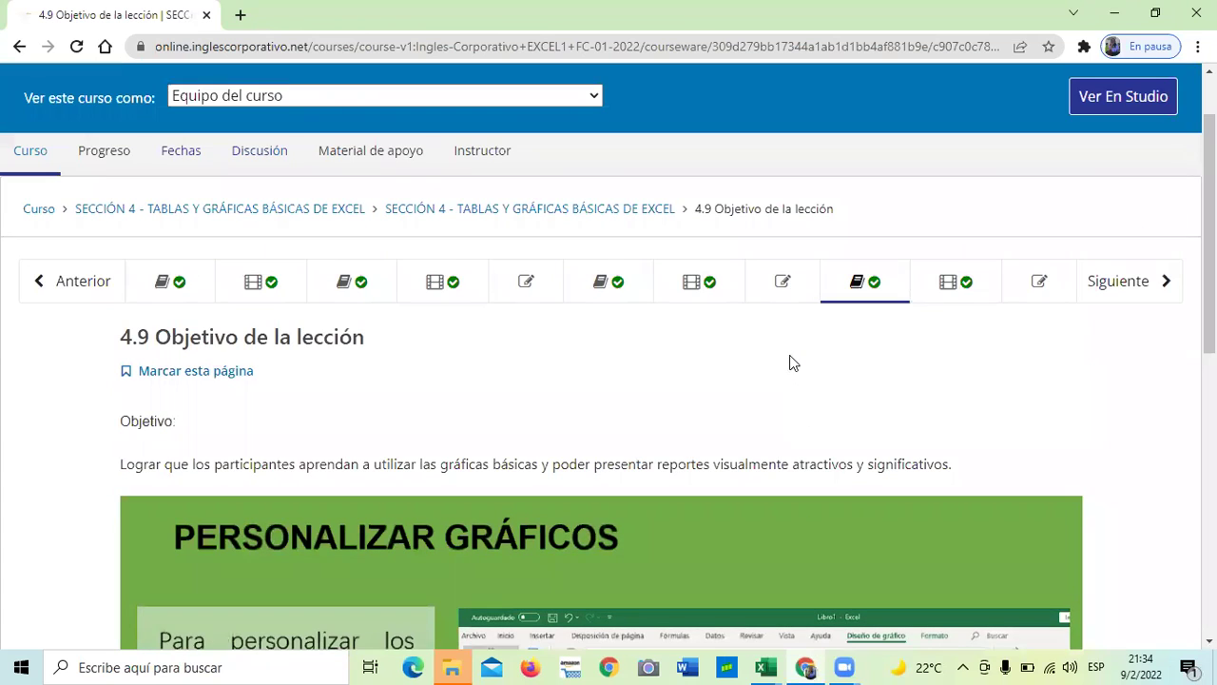
scroll(788, 358, down, 1)
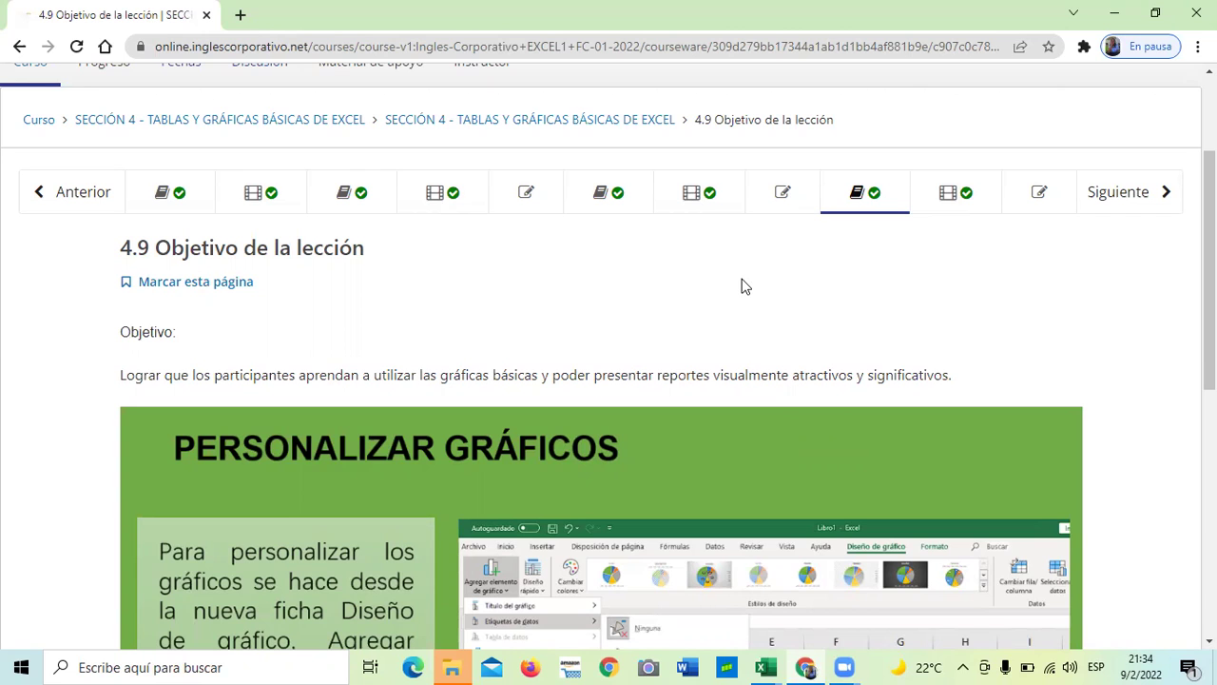
scroll(740, 285, down, 3)
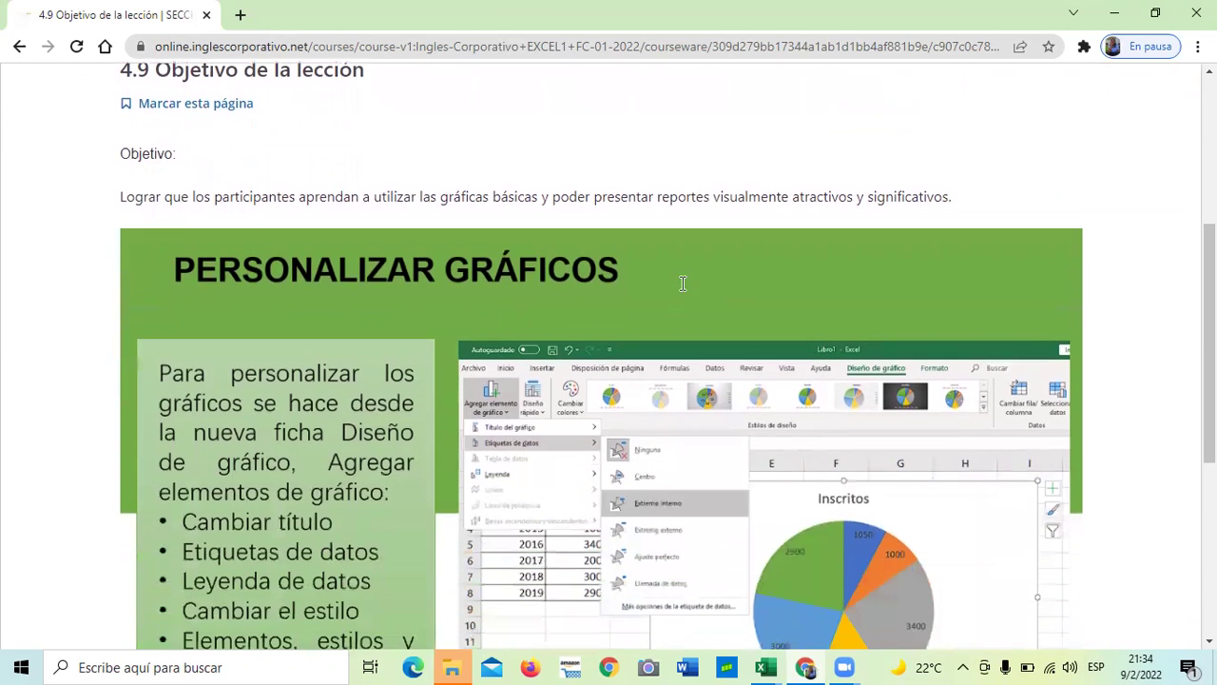
scroll(581, 283, down, 1)
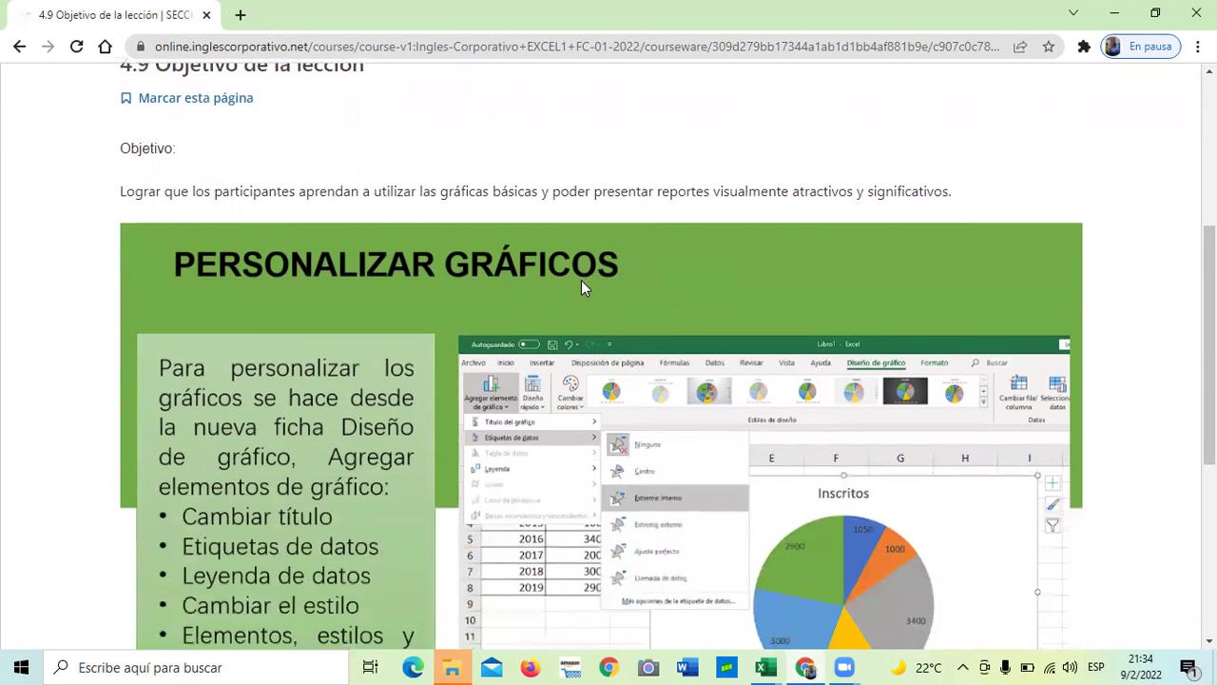
scroll(554, 337, up, 2)
scroll(555, 337, down, 3)
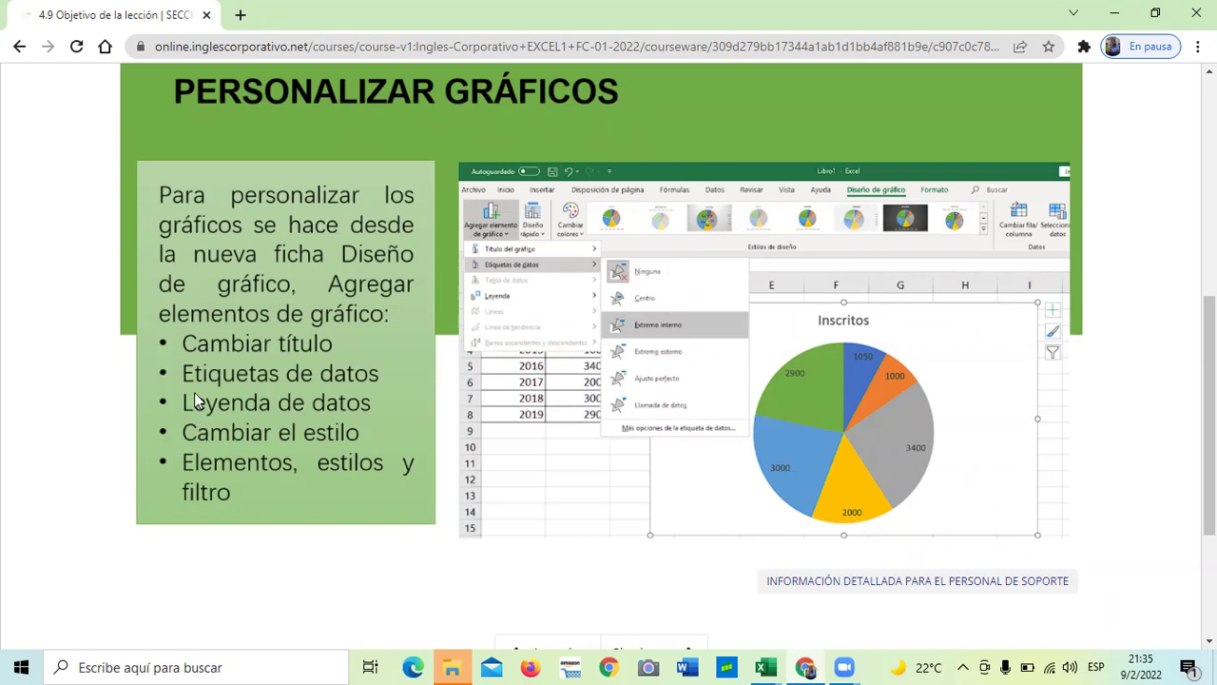
scroll(250, 427, down, 3)
Open lesson 4.10 - Gráficas básicas and play its Representaciones gráficas básicas video with the system volume at 100.
click(673, 416)
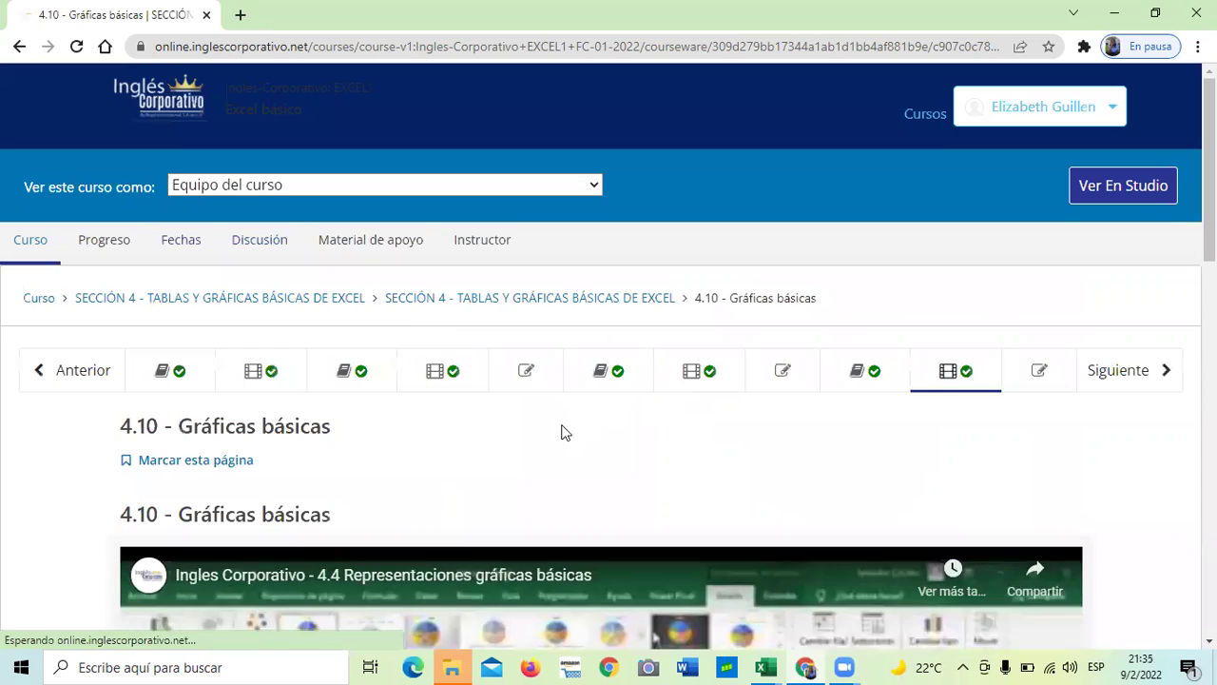
scroll(561, 433, down, 5)
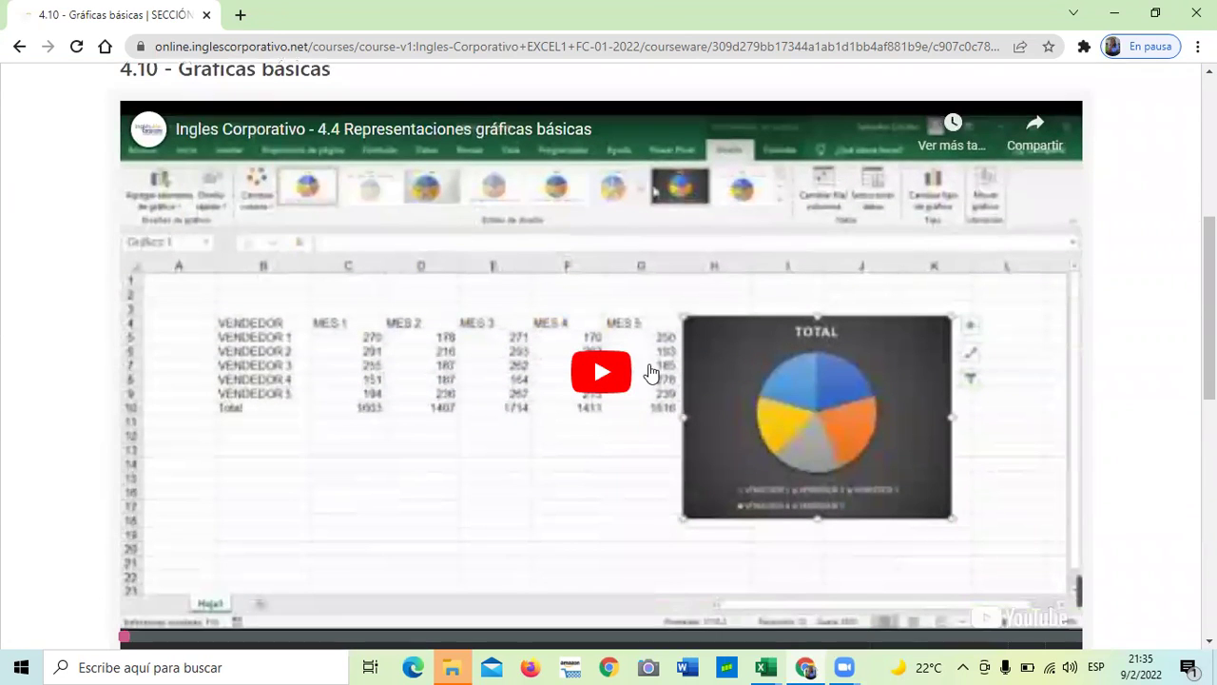
scroll(676, 414, down, 2)
scroll(675, 415, up, 2)
scroll(669, 403, up, 1)
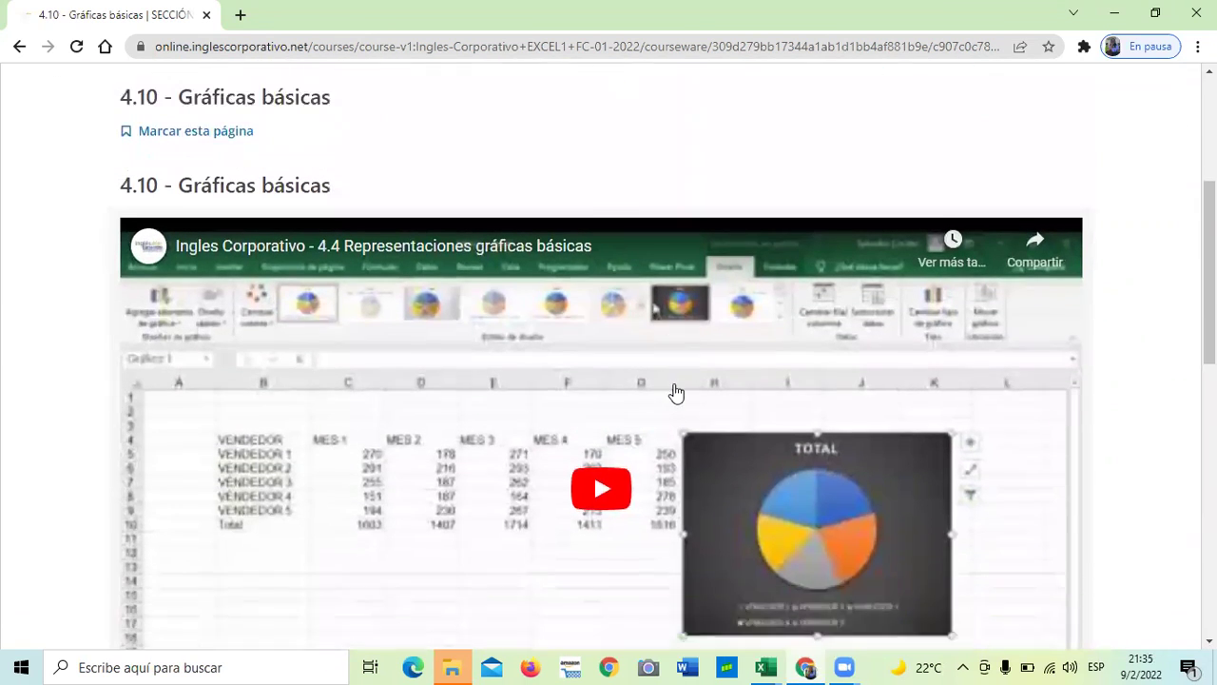
scroll(675, 392, down, 1)
click(599, 371)
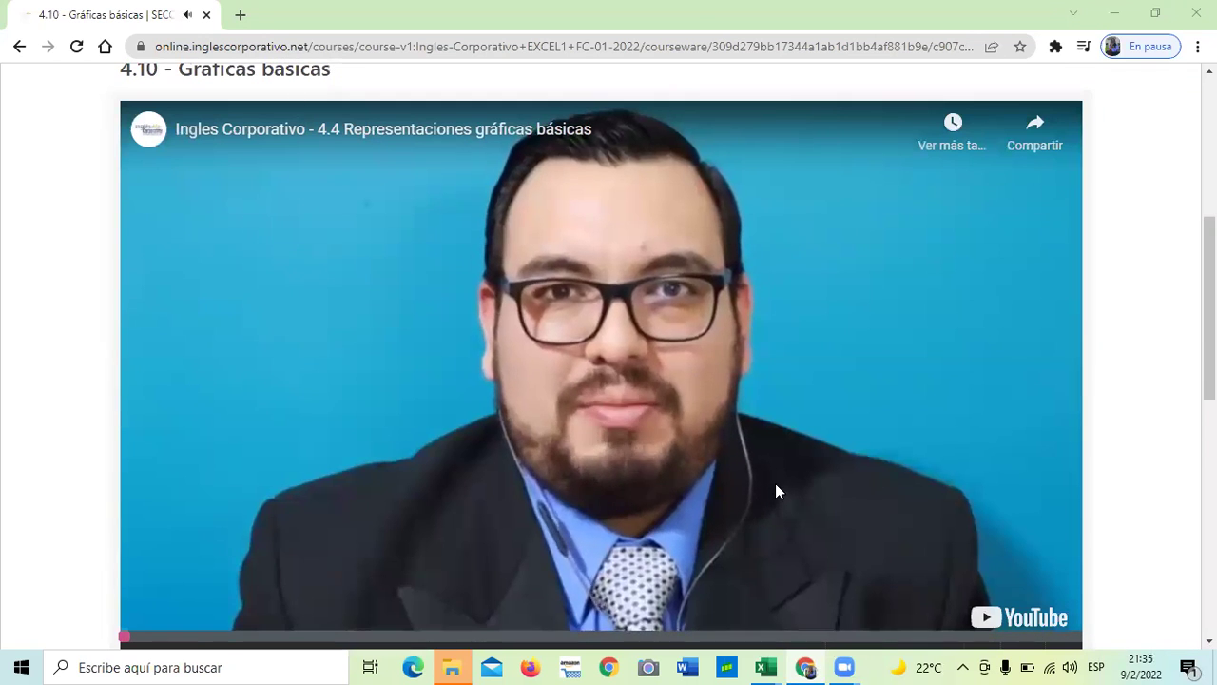
scroll(776, 484, down, 1)
scroll(776, 484, up, 1)
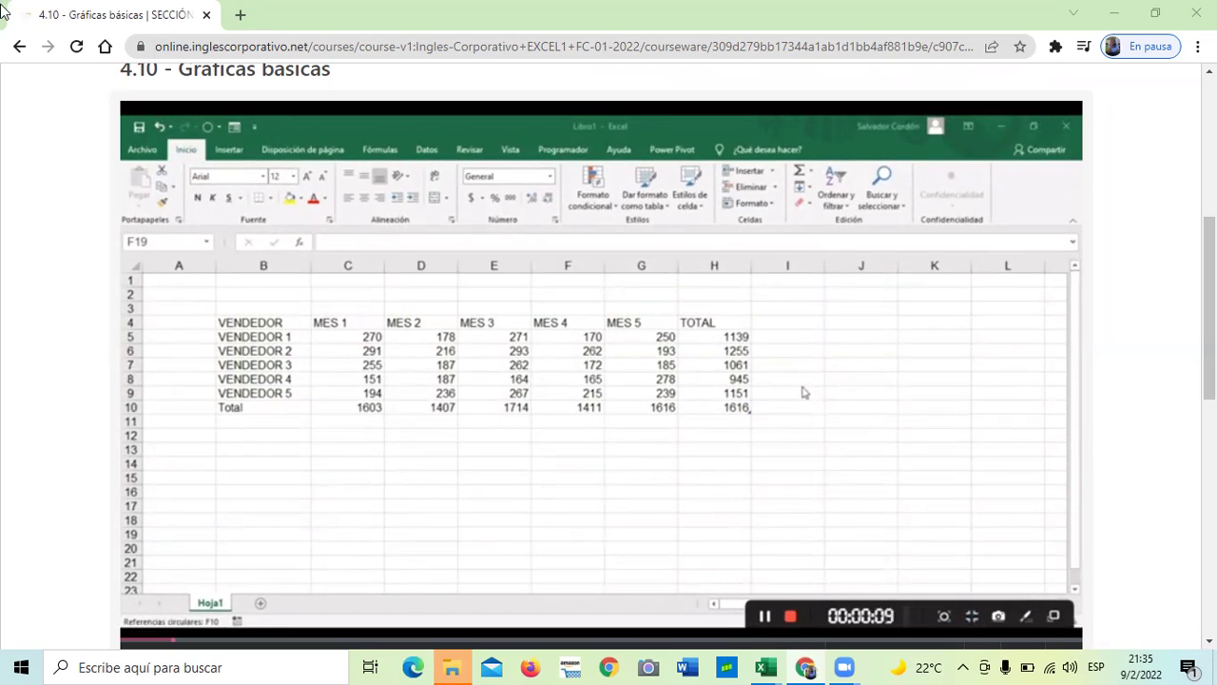
mouse_move(535, 230)
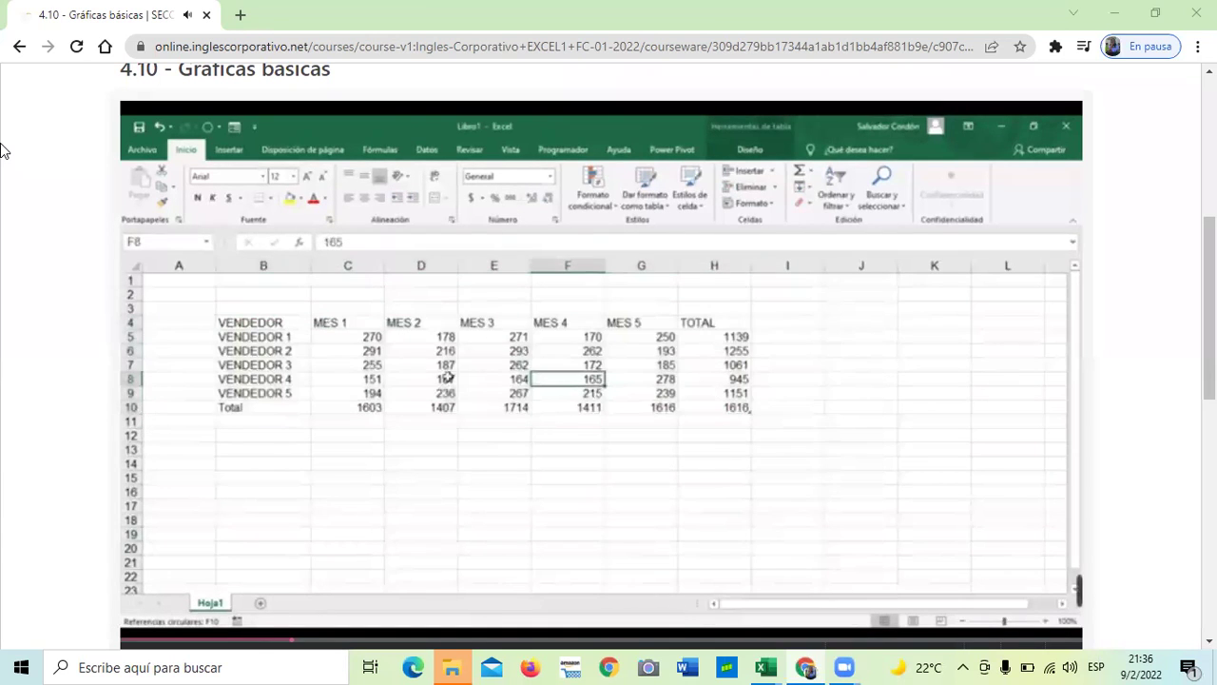
key(XF86AudioRaiseVolume)
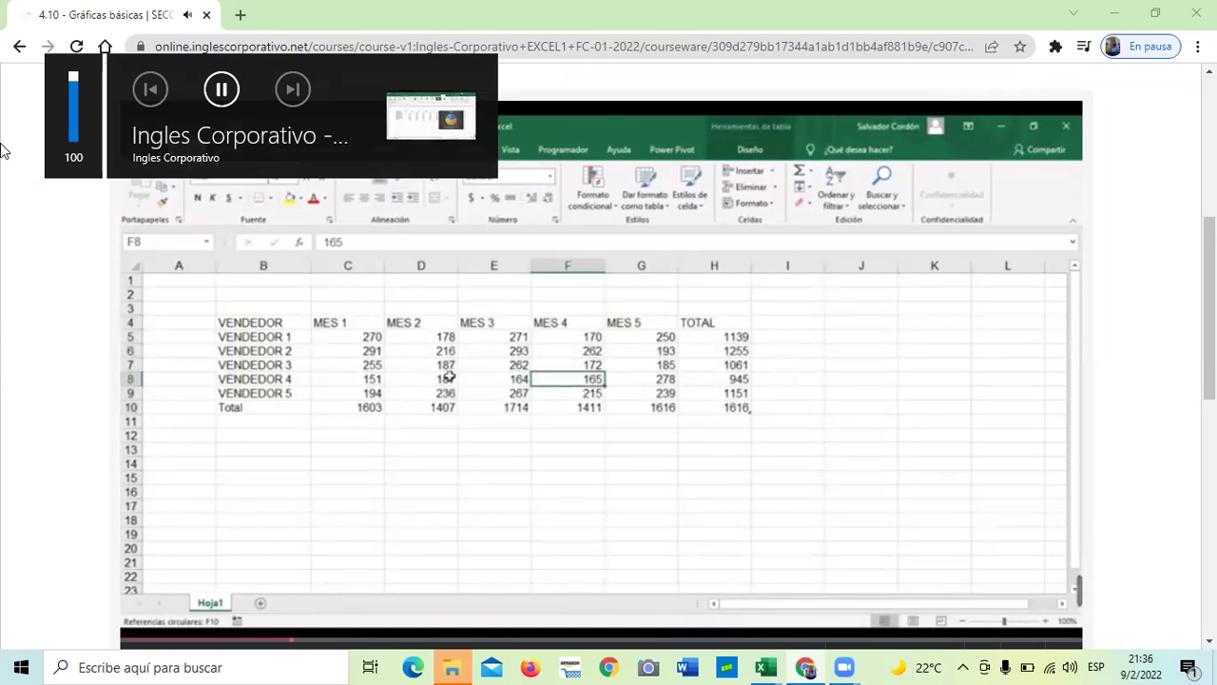
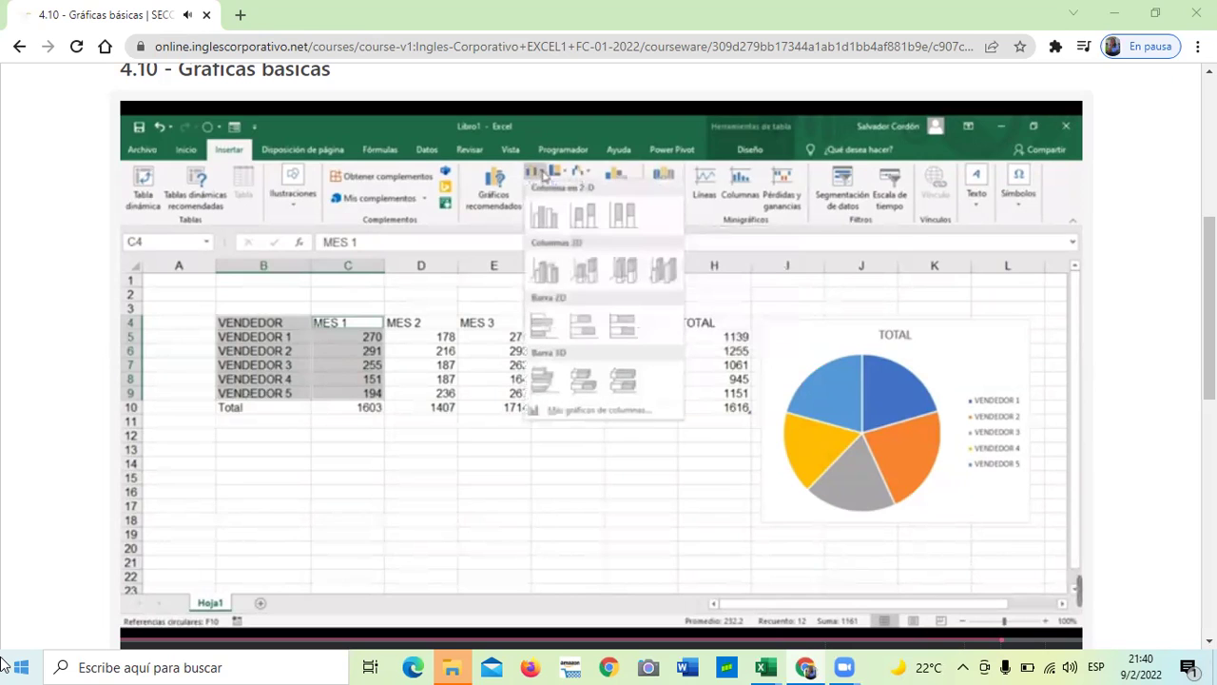
Move past the lesson video and switch to the Excel workbook 4.4 Representaciones gráficas básicas (2).
mouse_move(344, 500)
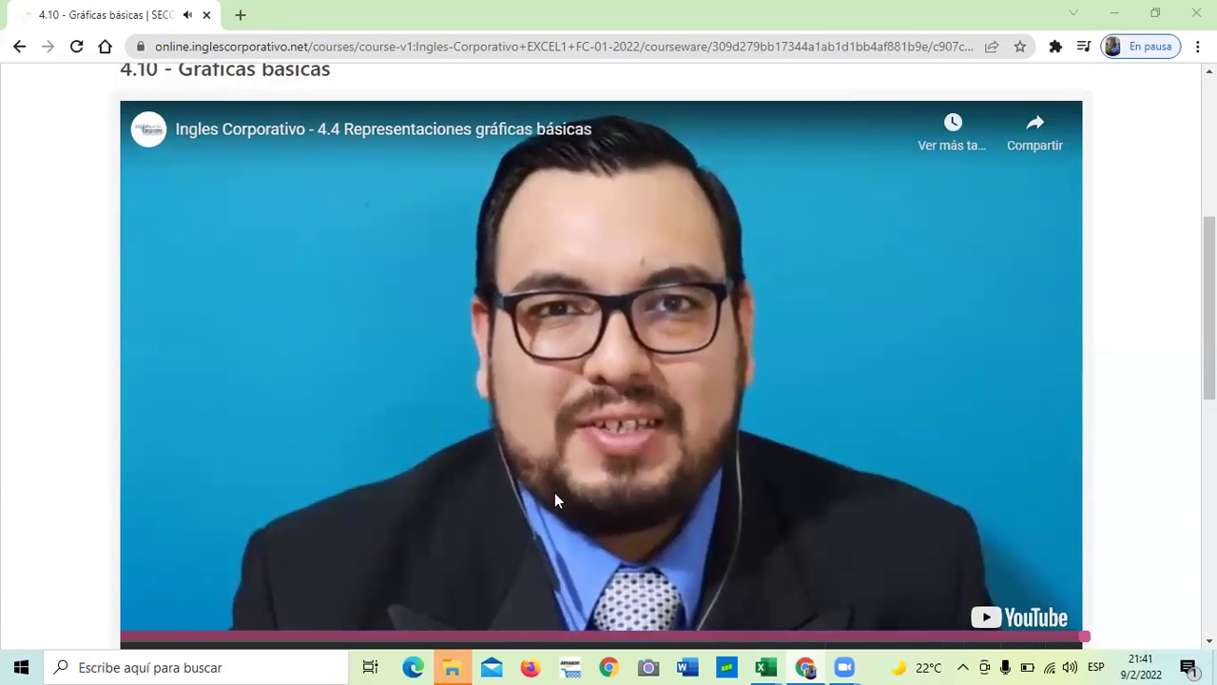
scroll(691, 552, down, 2)
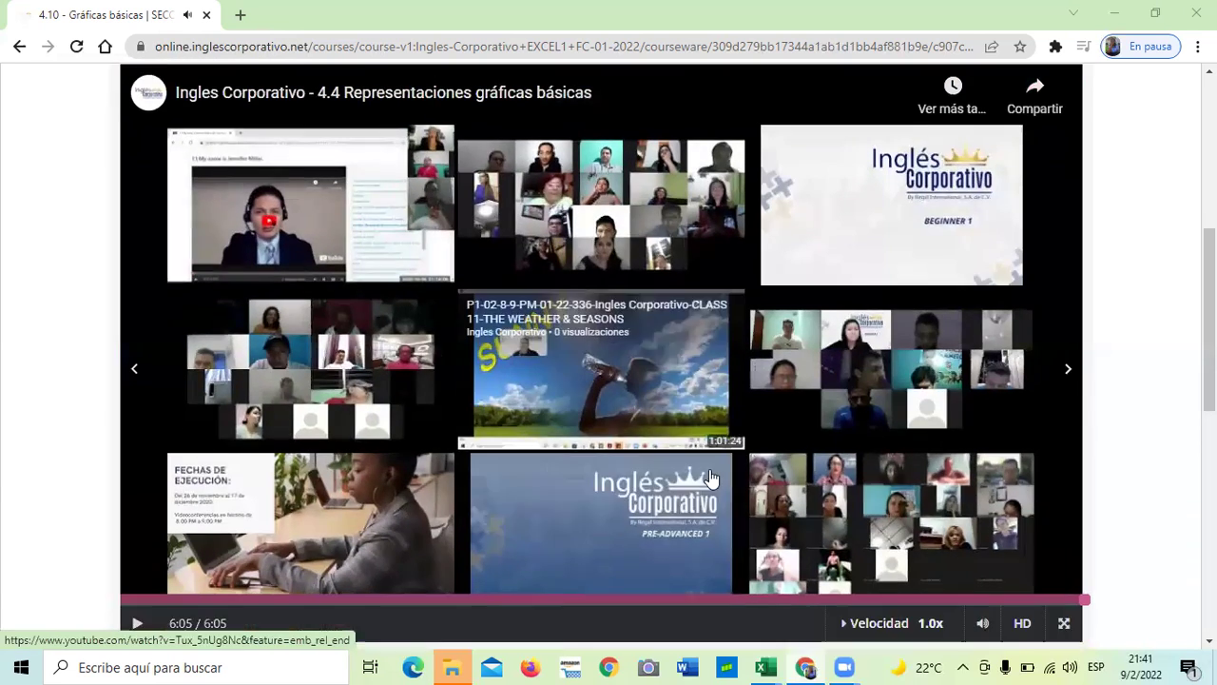
scroll(685, 459, down, 2)
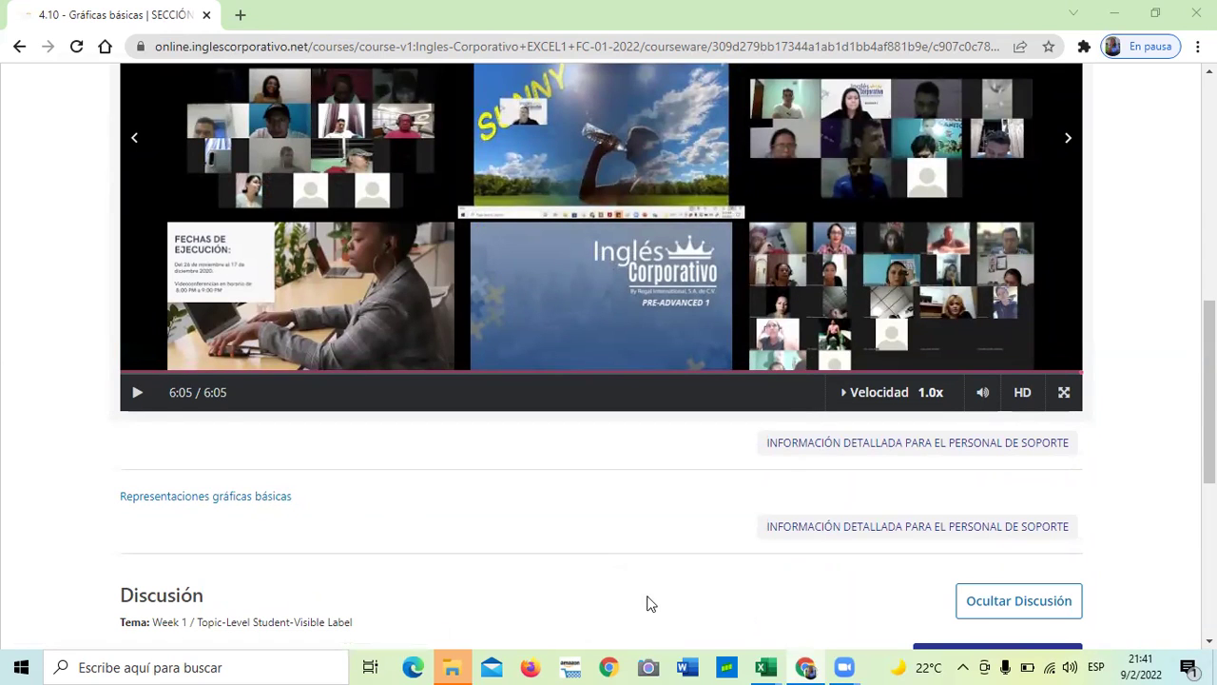
mouse_move(775, 665)
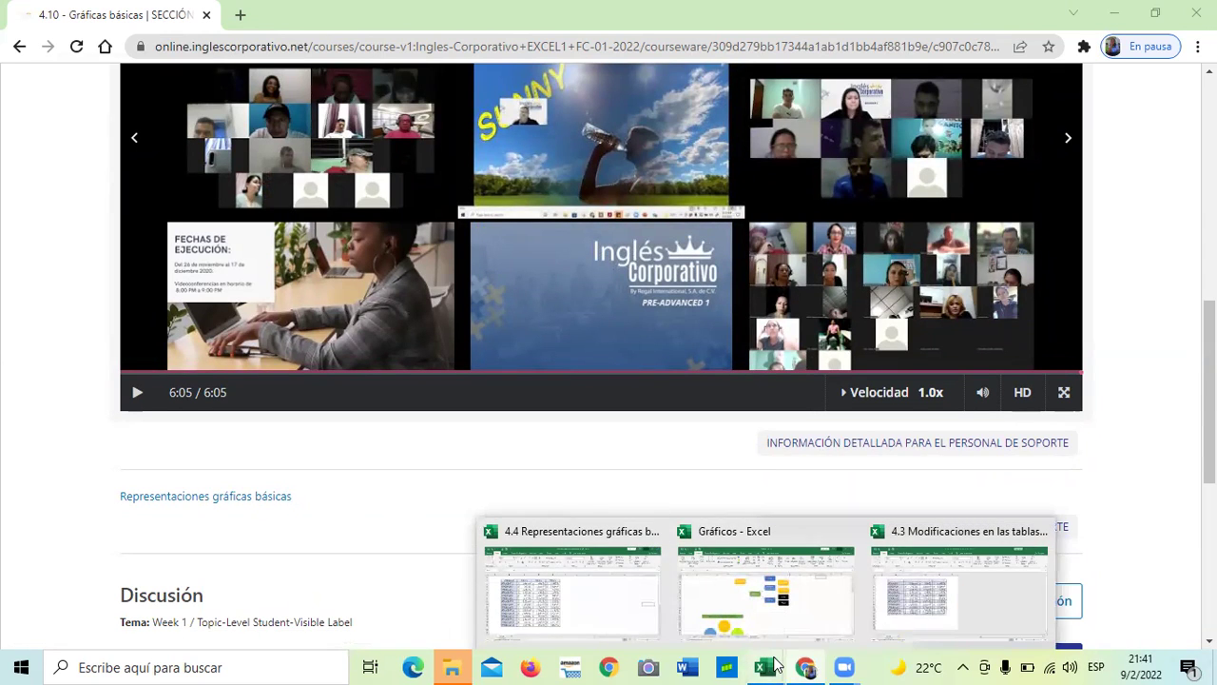
click(595, 604)
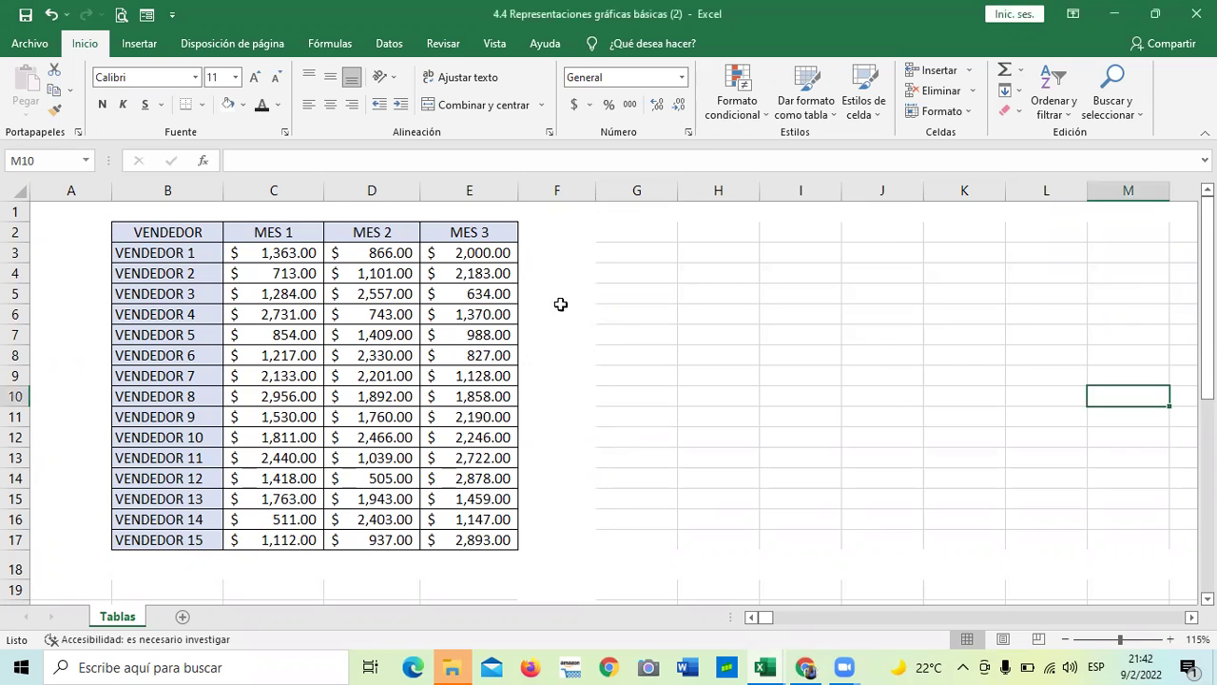
Examine the VENDEDOR table with its MES 1 to MES 3 amounts and the empty cells around it on the Tablas sheet.
scroll(604, 378, down, 3)
scroll(618, 409, up, 3)
scroll(599, 416, down, 2)
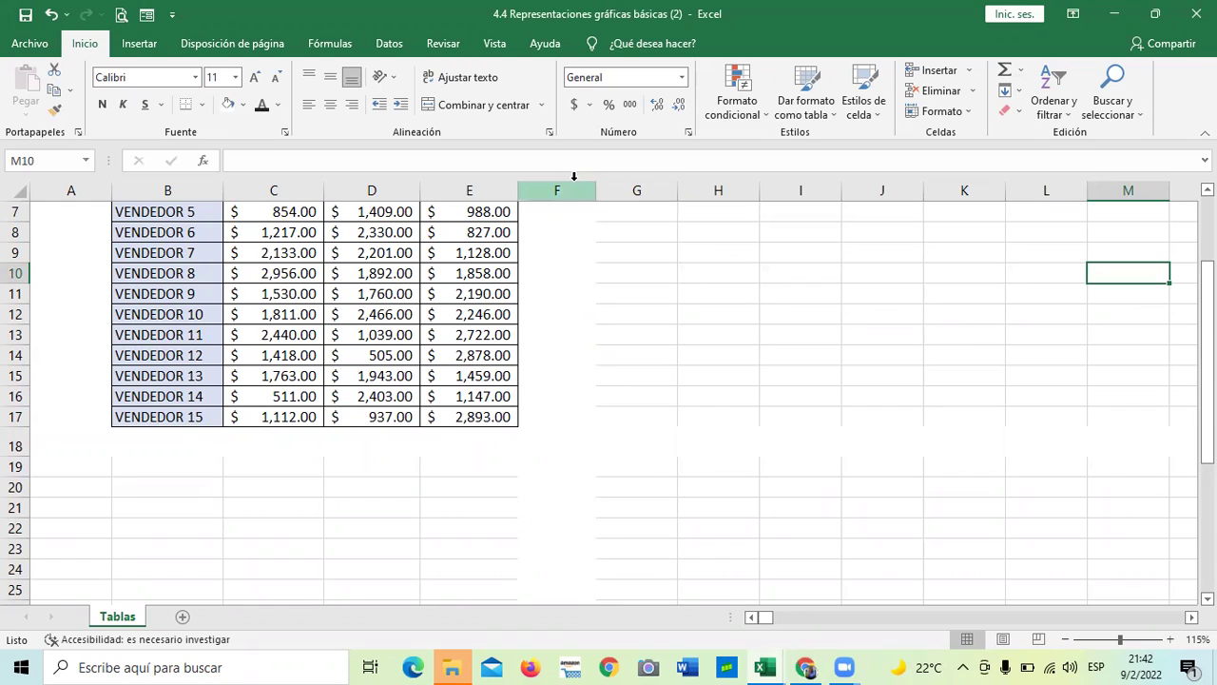
drag(633, 190, 1160, 191)
click(575, 217)
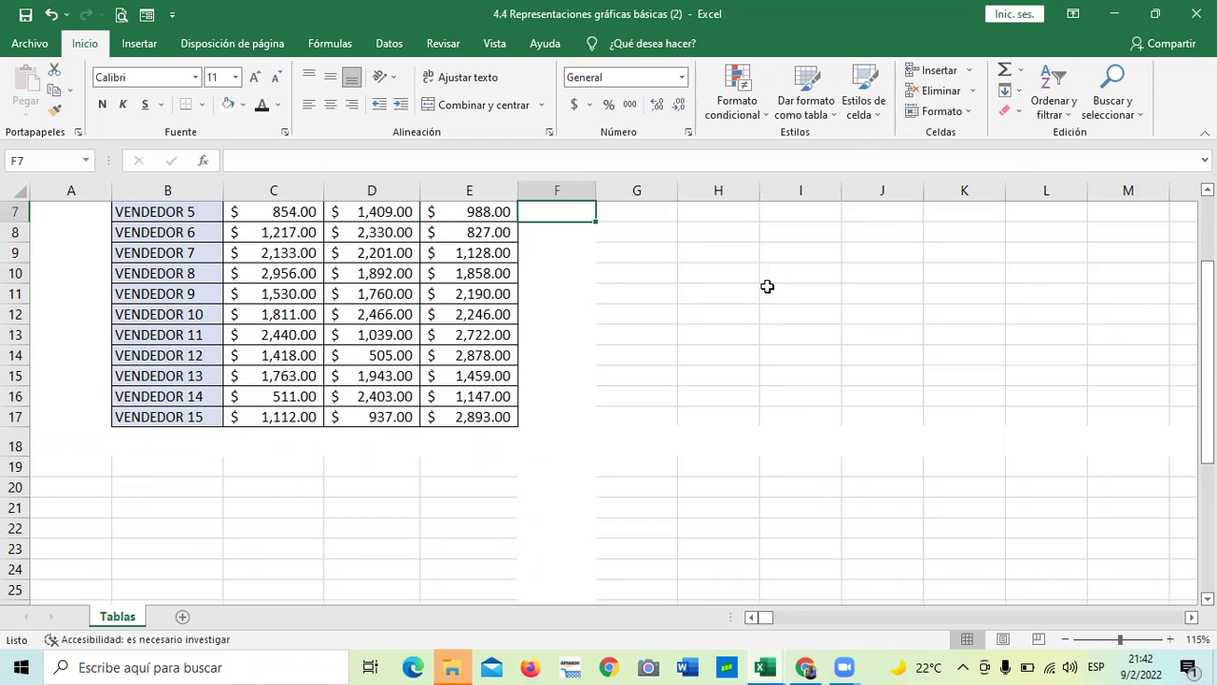
scroll(733, 337, up, 1)
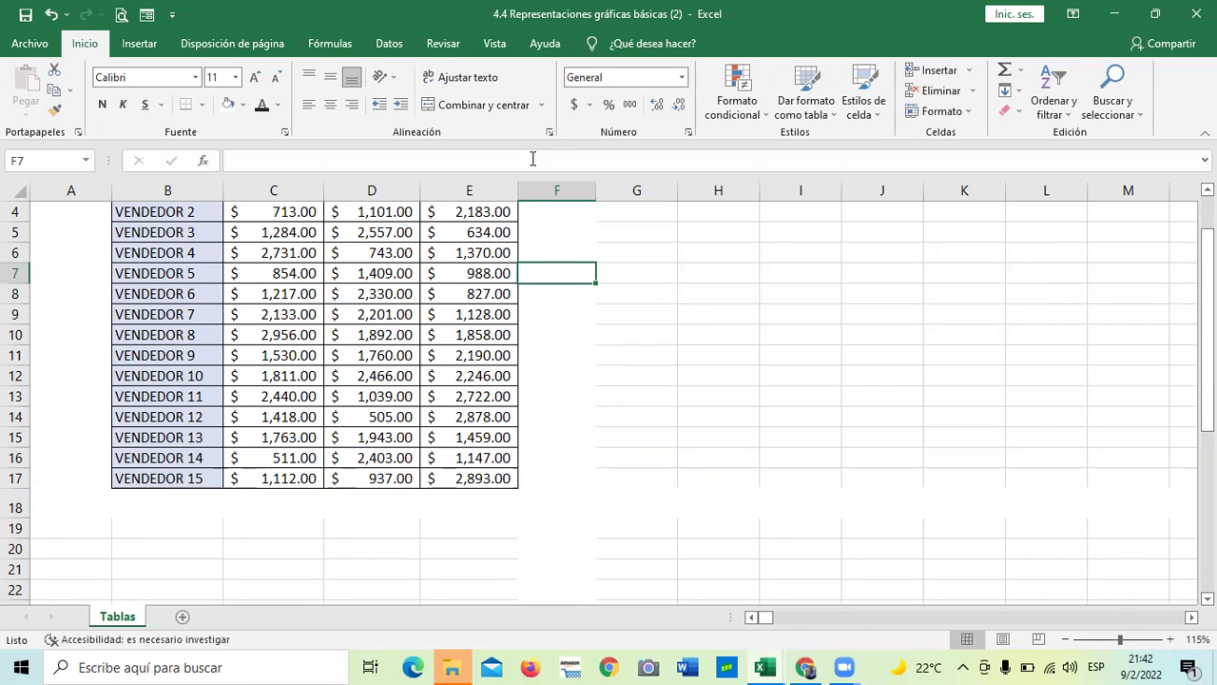
scroll(562, 285, up, 1)
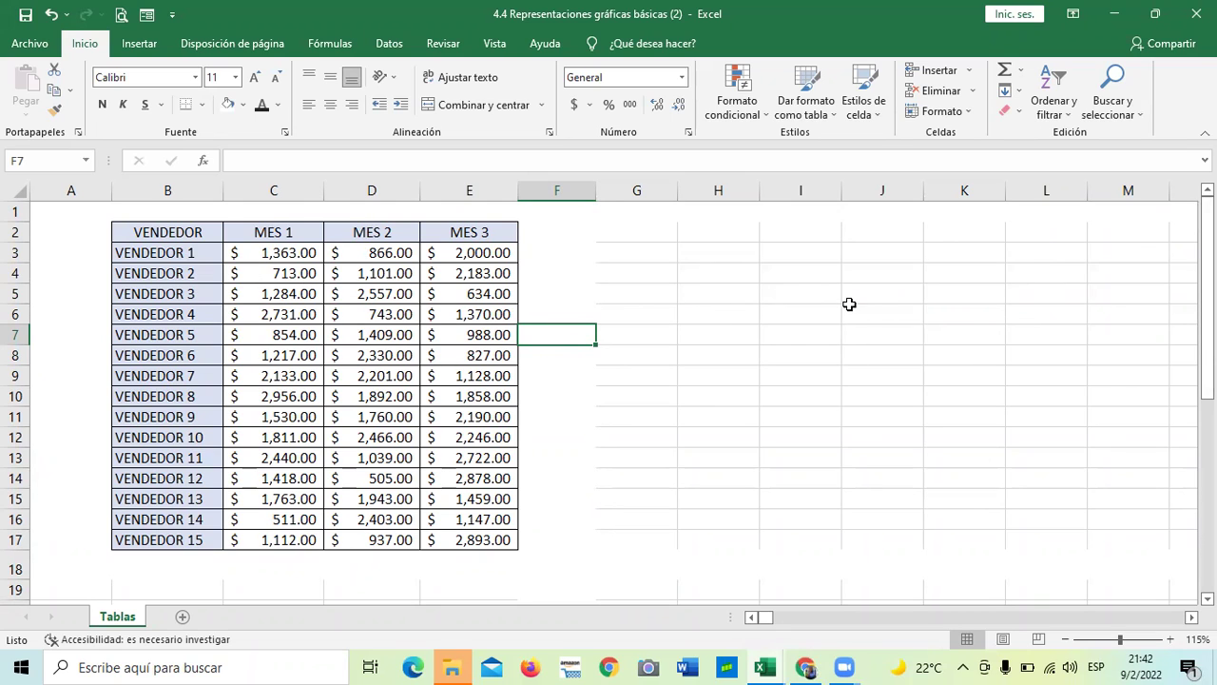
scroll(850, 304, down, 4)
scroll(850, 304, up, 4)
click(646, 376)
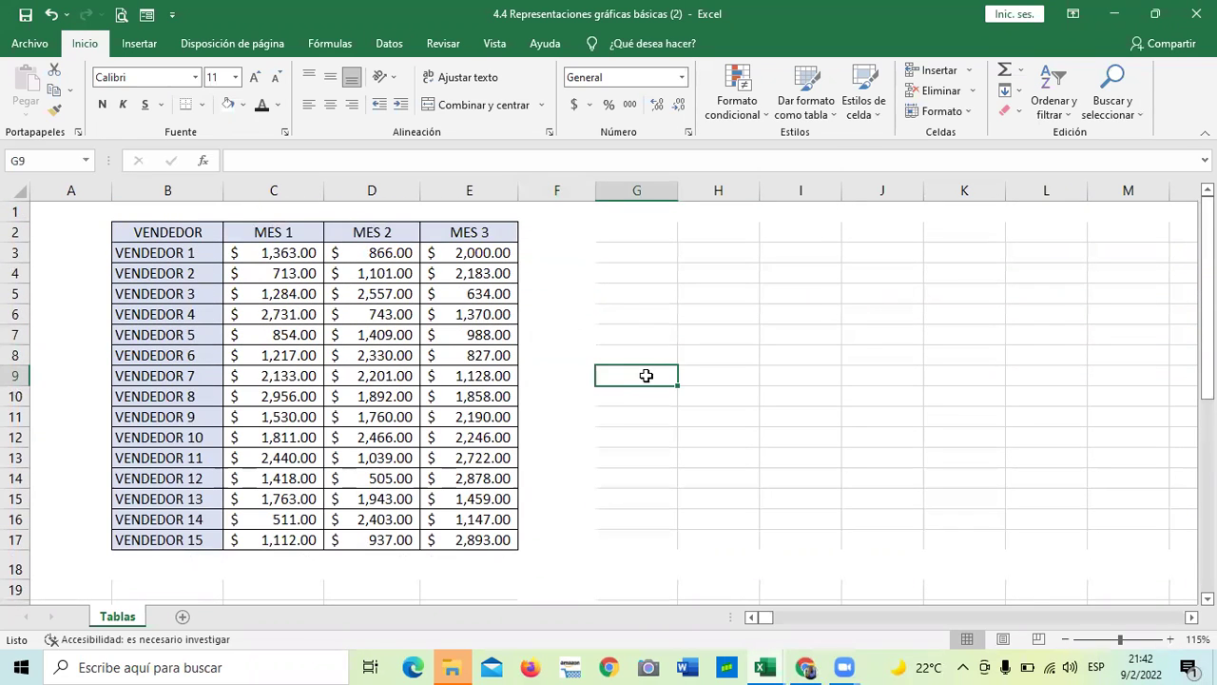
scroll(633, 309, down, 2)
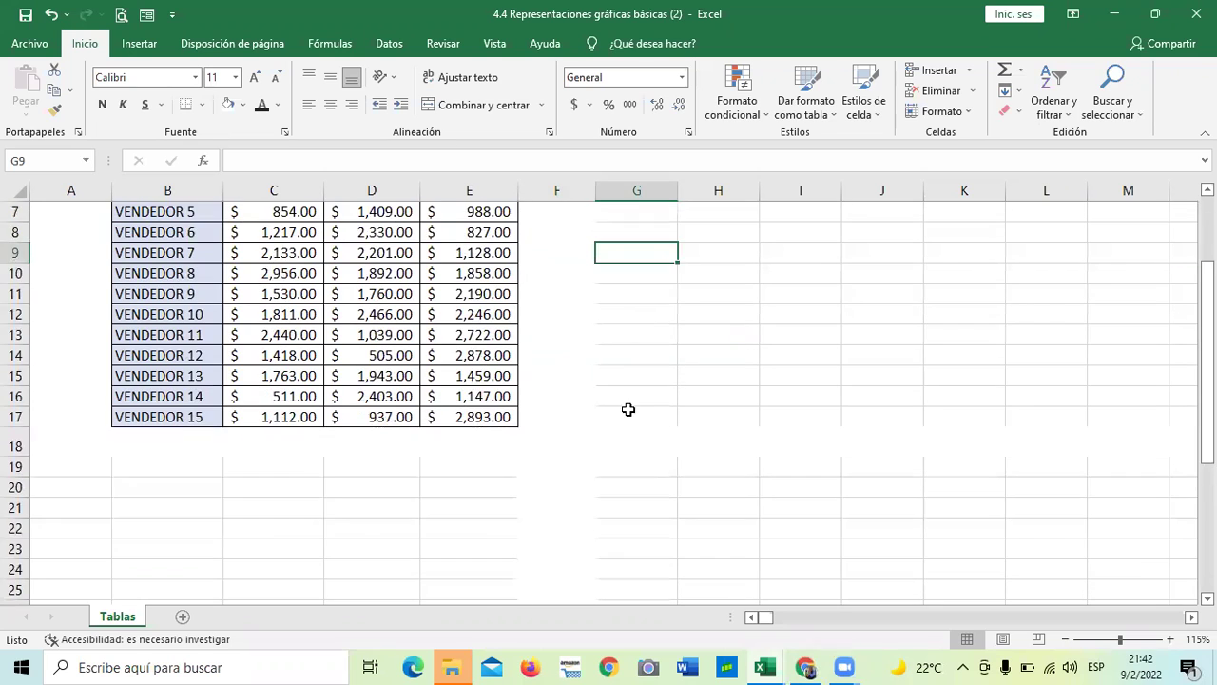
scroll(629, 409, up, 2)
click(192, 361)
click(698, 363)
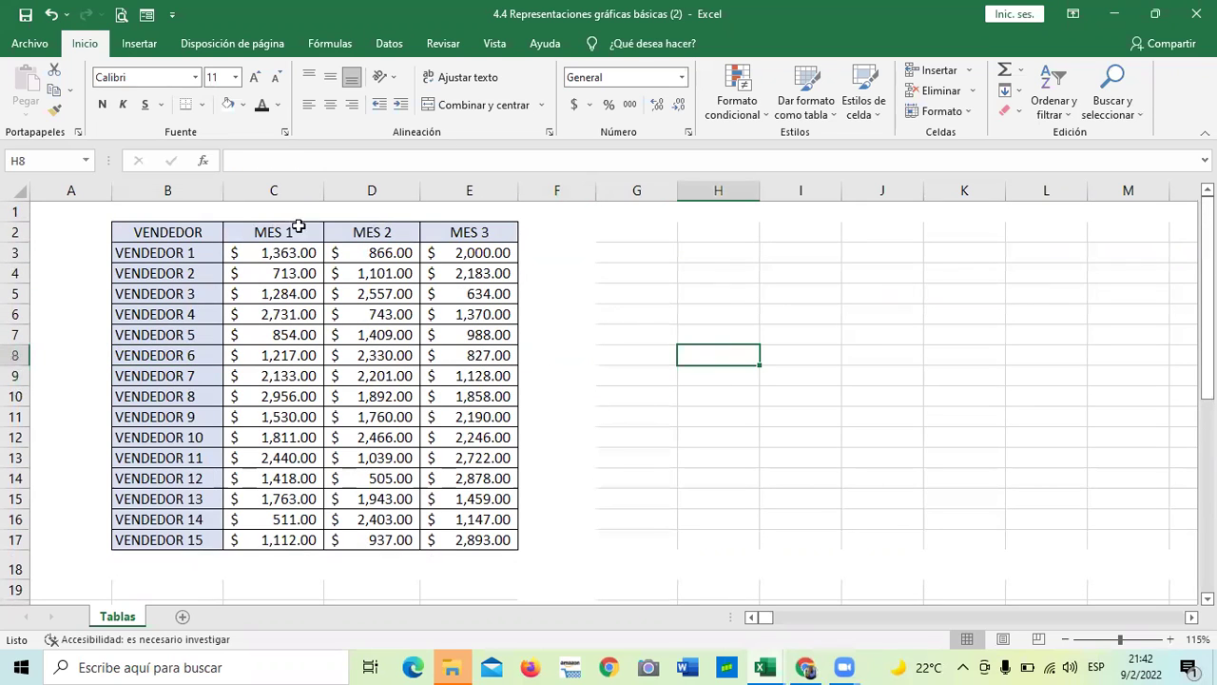
Select the whole VENDEDOR table, B2:E17, and bring up the full list of chart types for inserting a chart.
drag(152, 233, 471, 540)
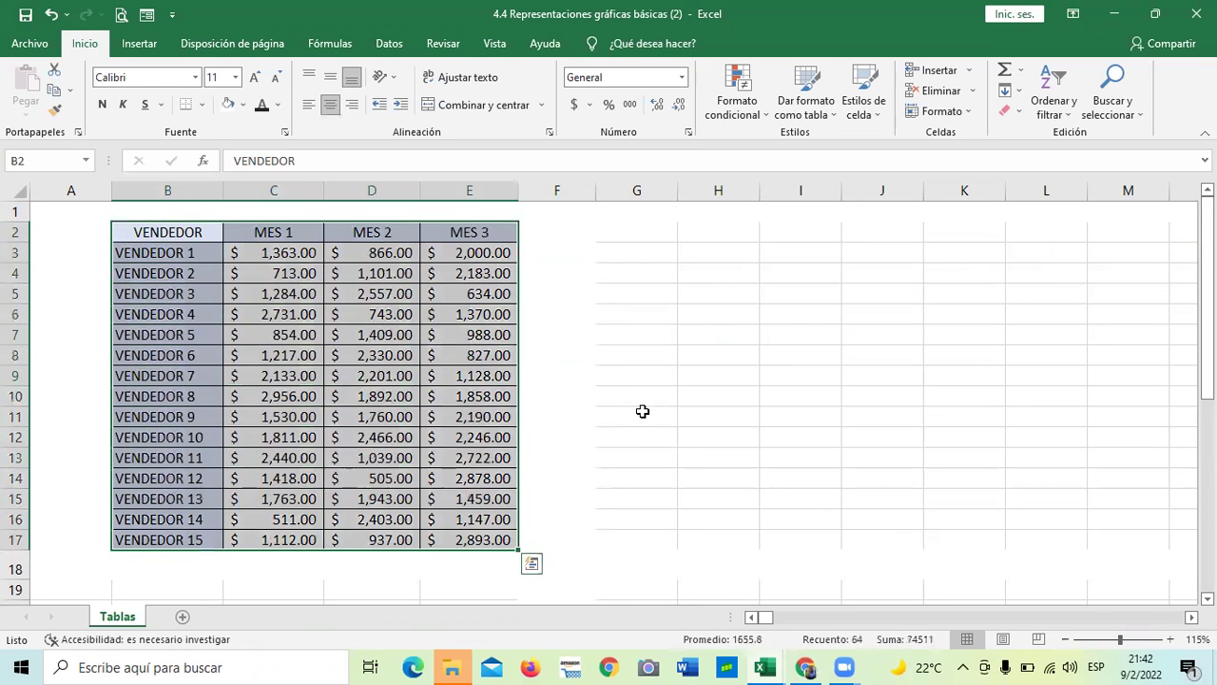
click(643, 411)
drag(205, 233, 467, 539)
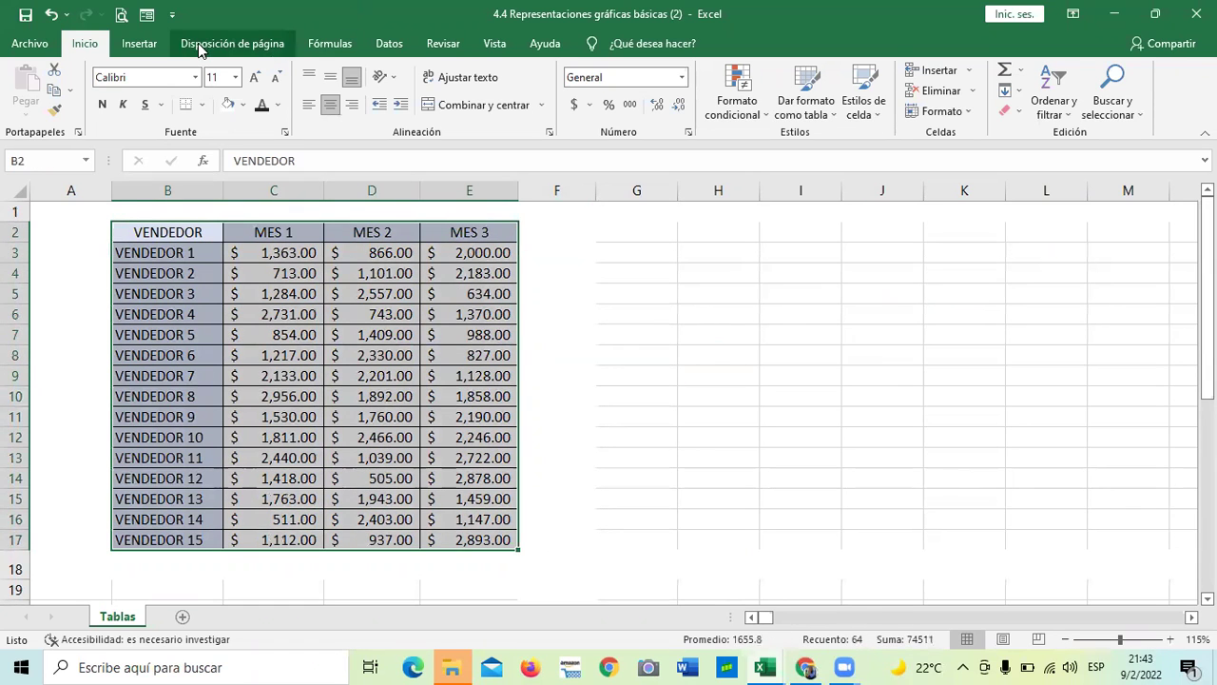
click(142, 45)
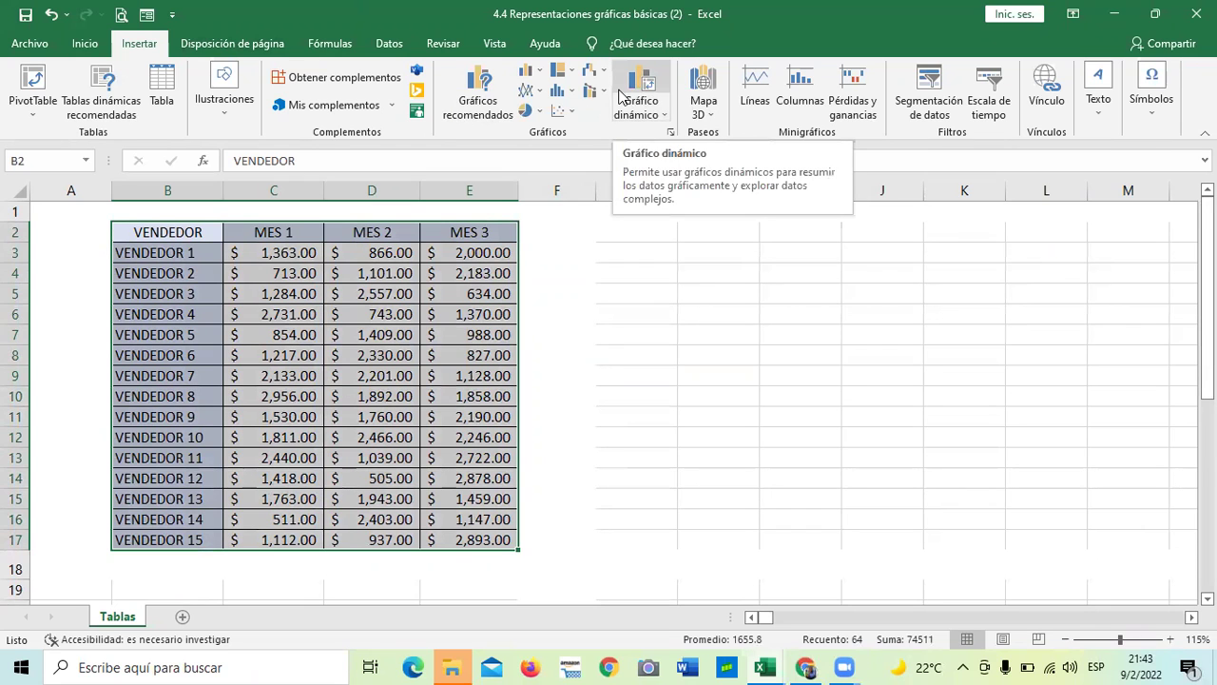
click(478, 92)
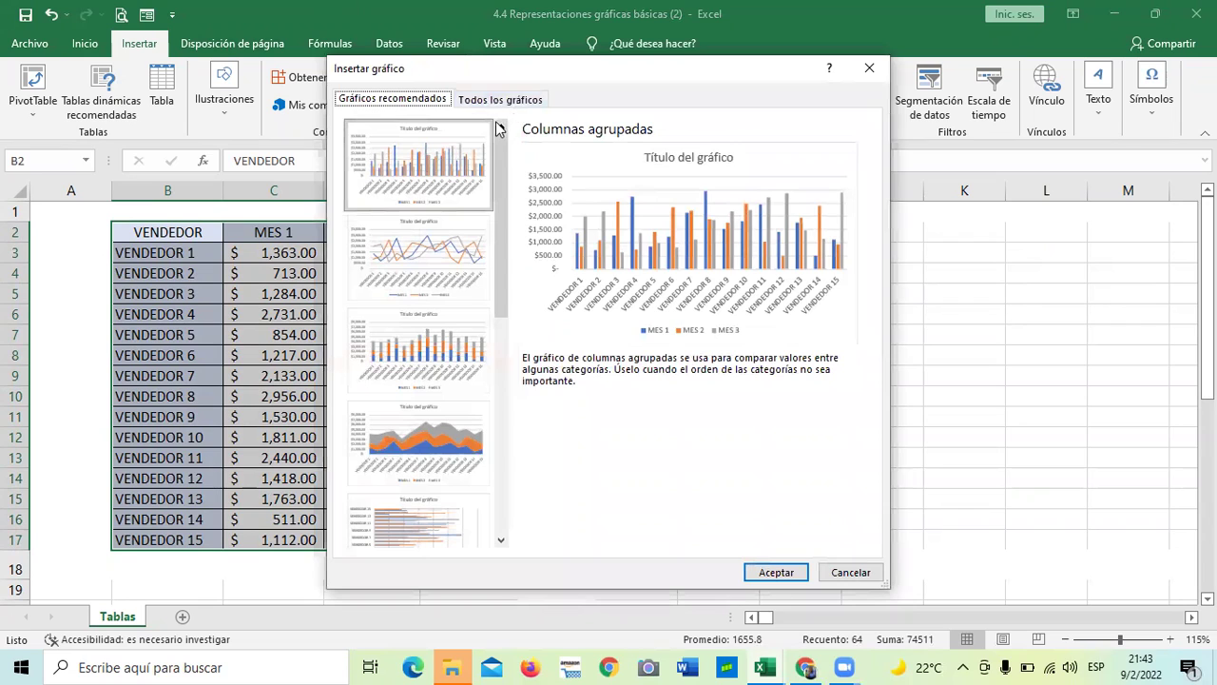
click(532, 101)
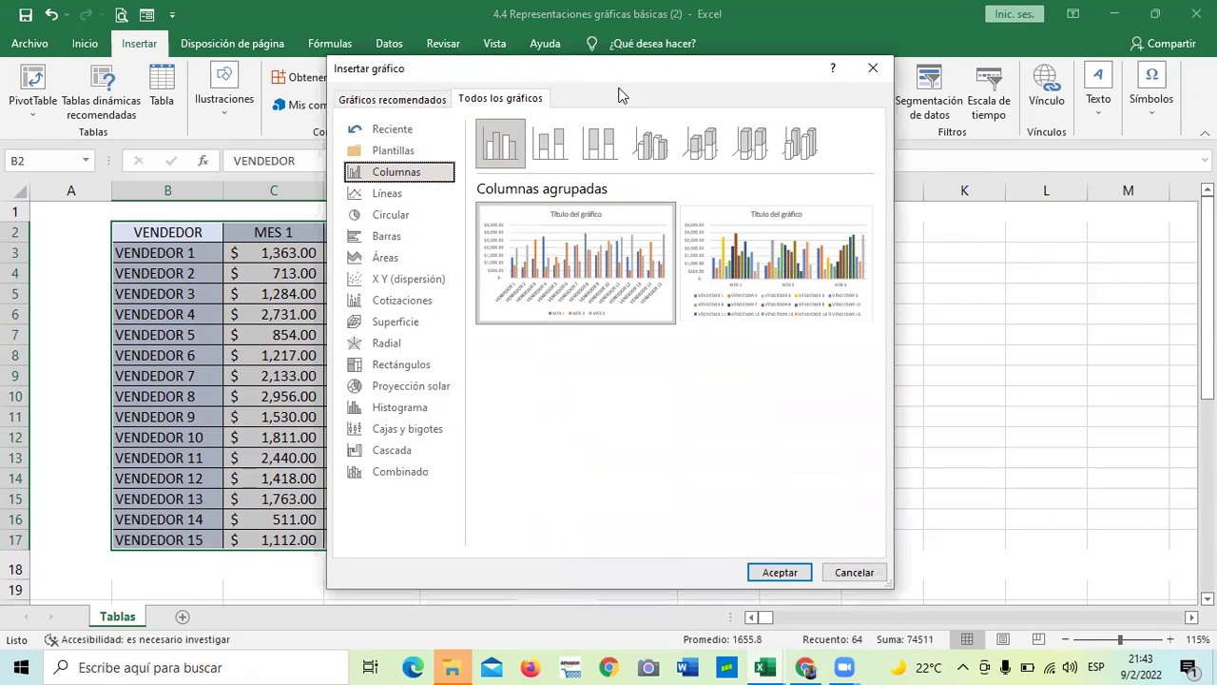
drag(620, 80, 628, 46)
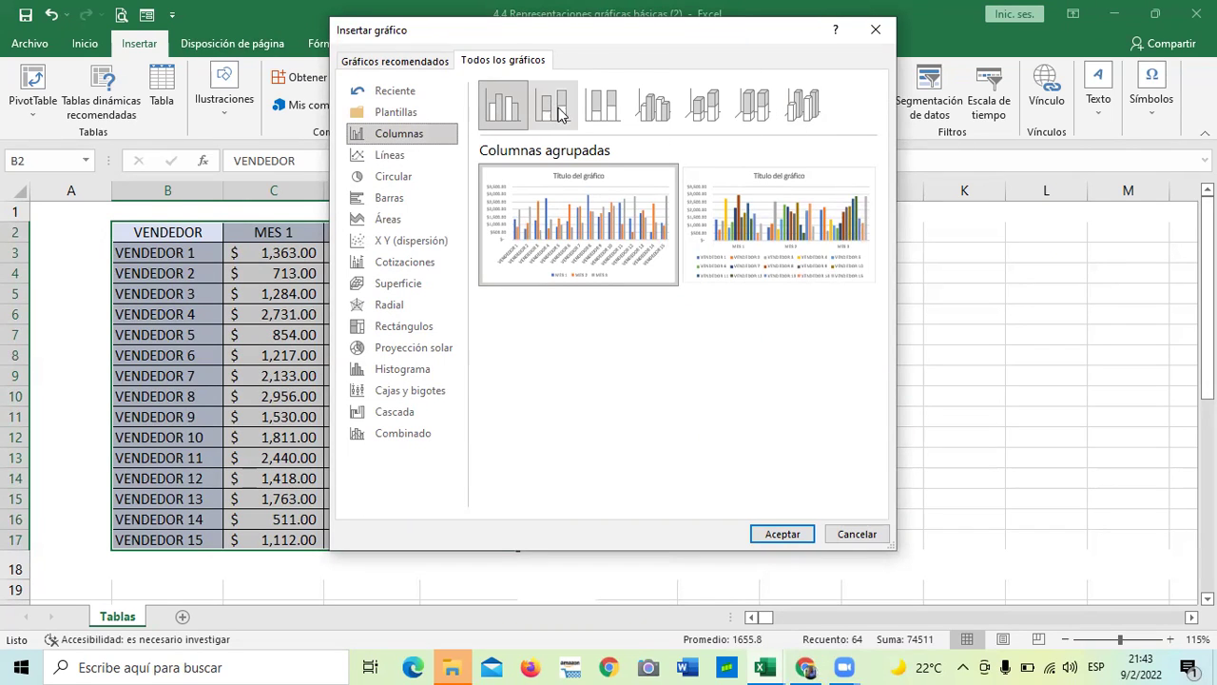
Preview the Columnas chart subtypes for the seller data, from Columnas 3D and the stacked 3D variants to Columna agrupada 3D and Columnas agrupadas.
click(801, 100)
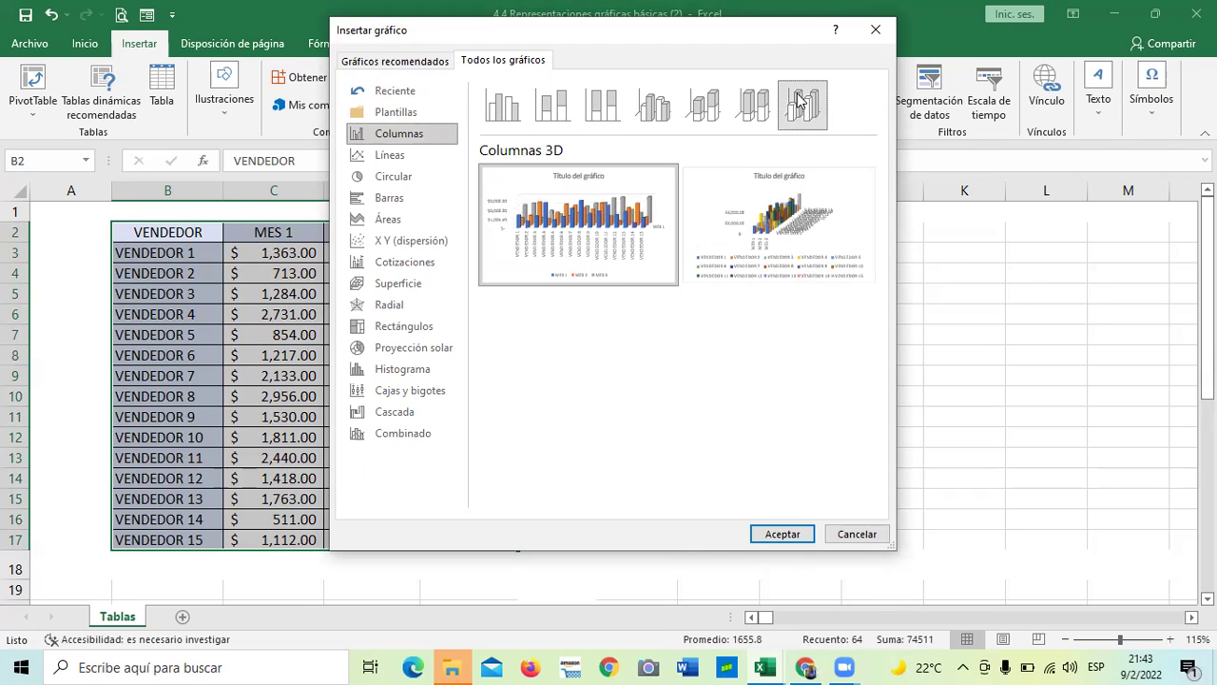
click(756, 105)
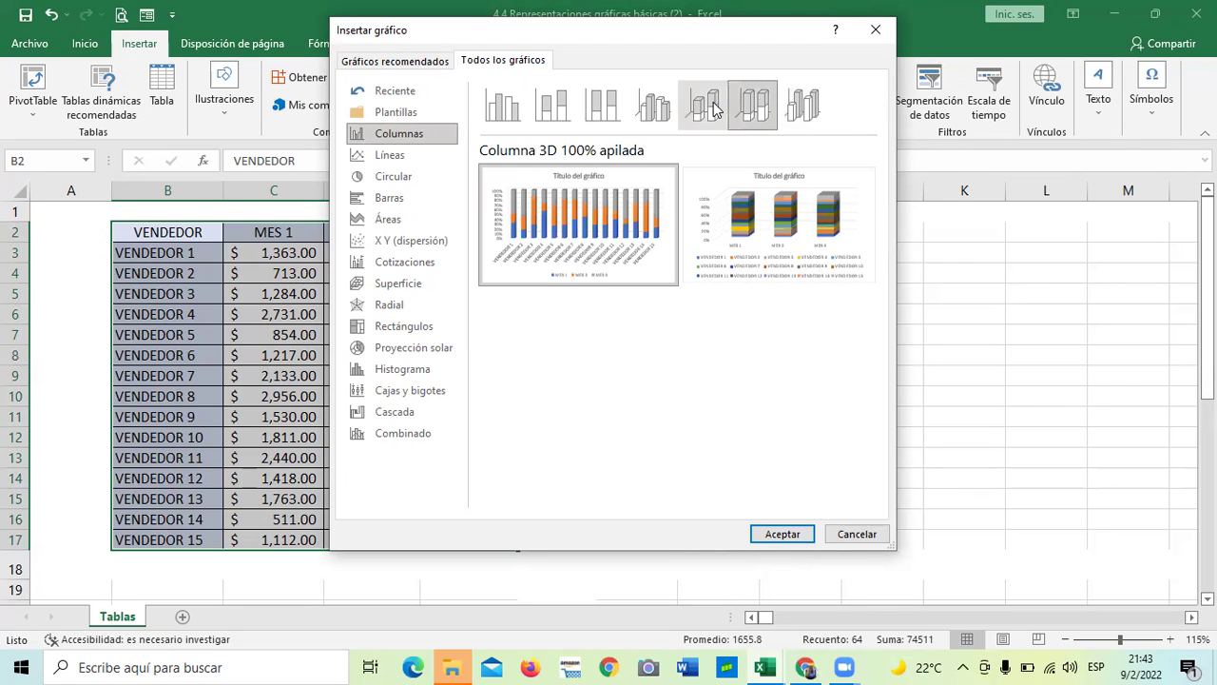
click(711, 108)
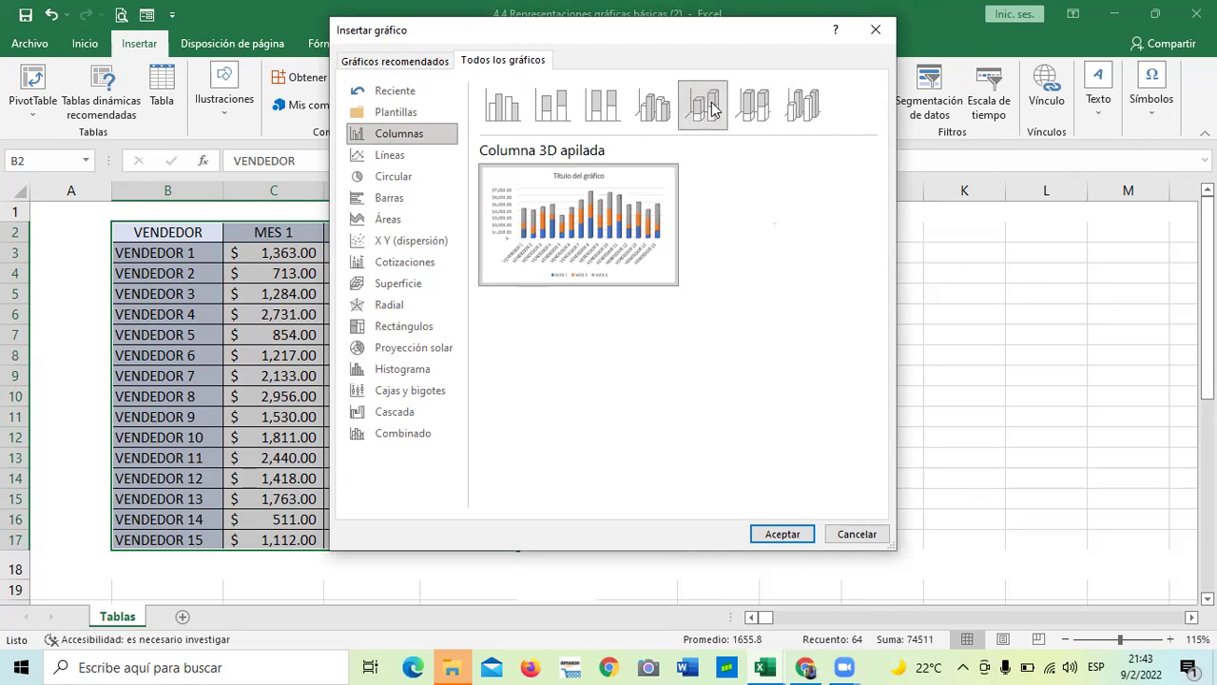
click(654, 107)
mouse_move(610, 202)
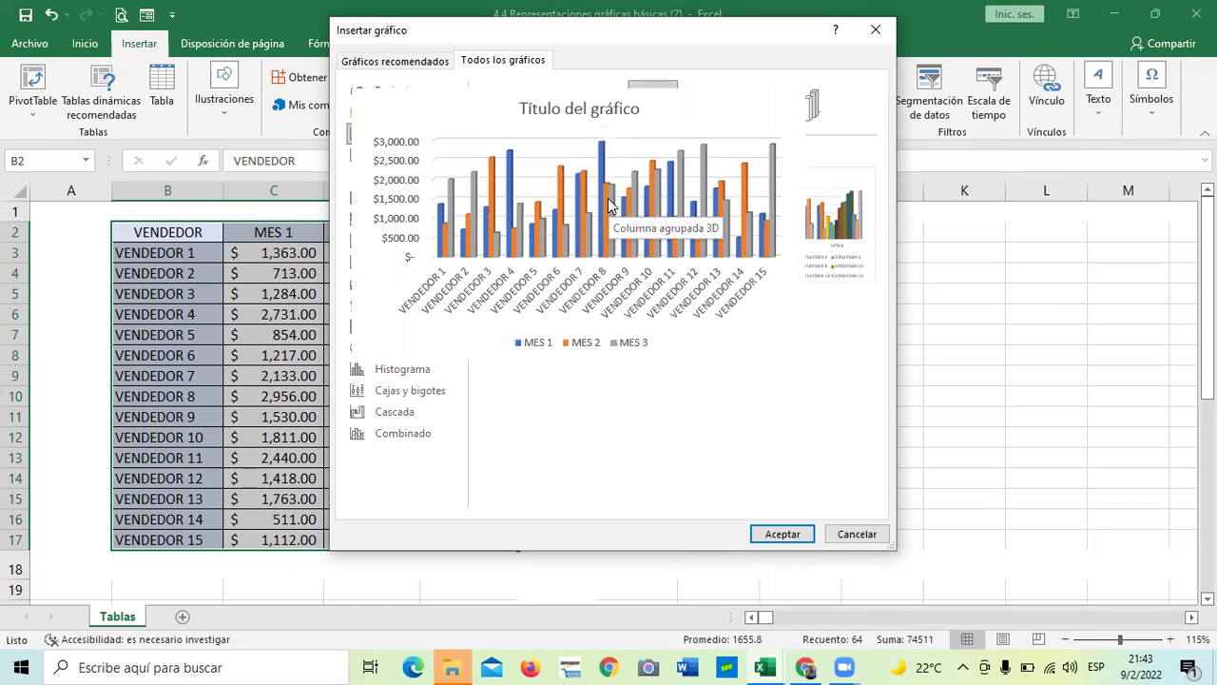
mouse_move(797, 211)
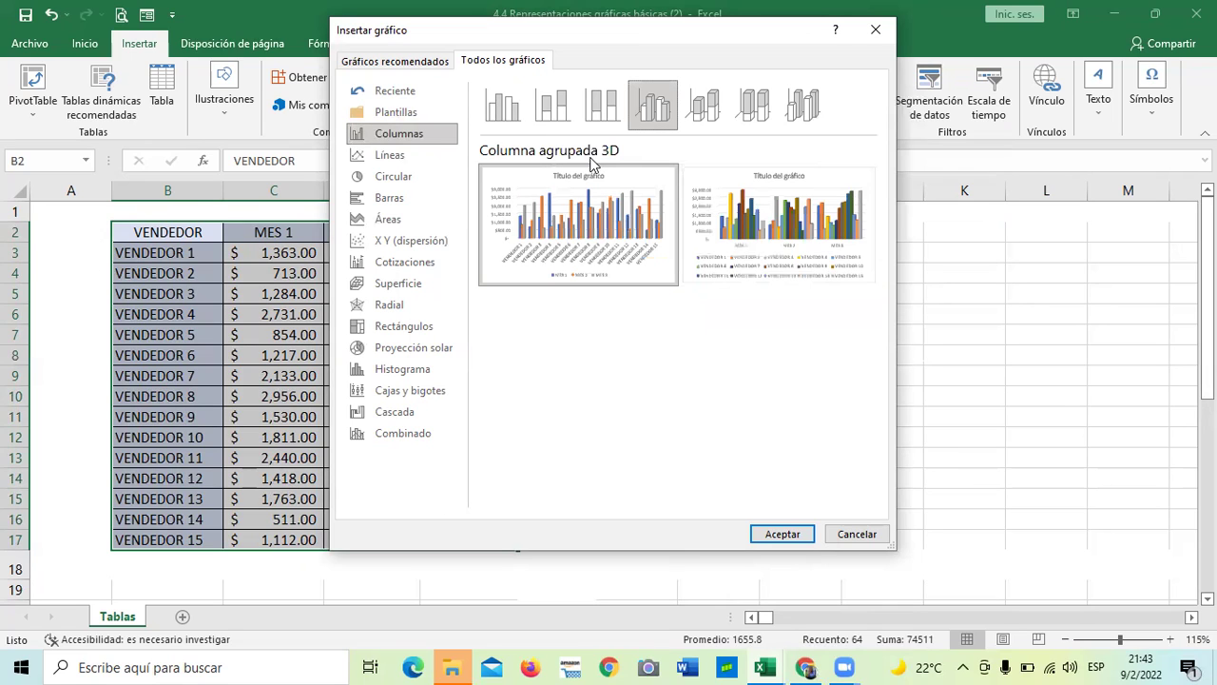
click(512, 109)
mouse_move(577, 233)
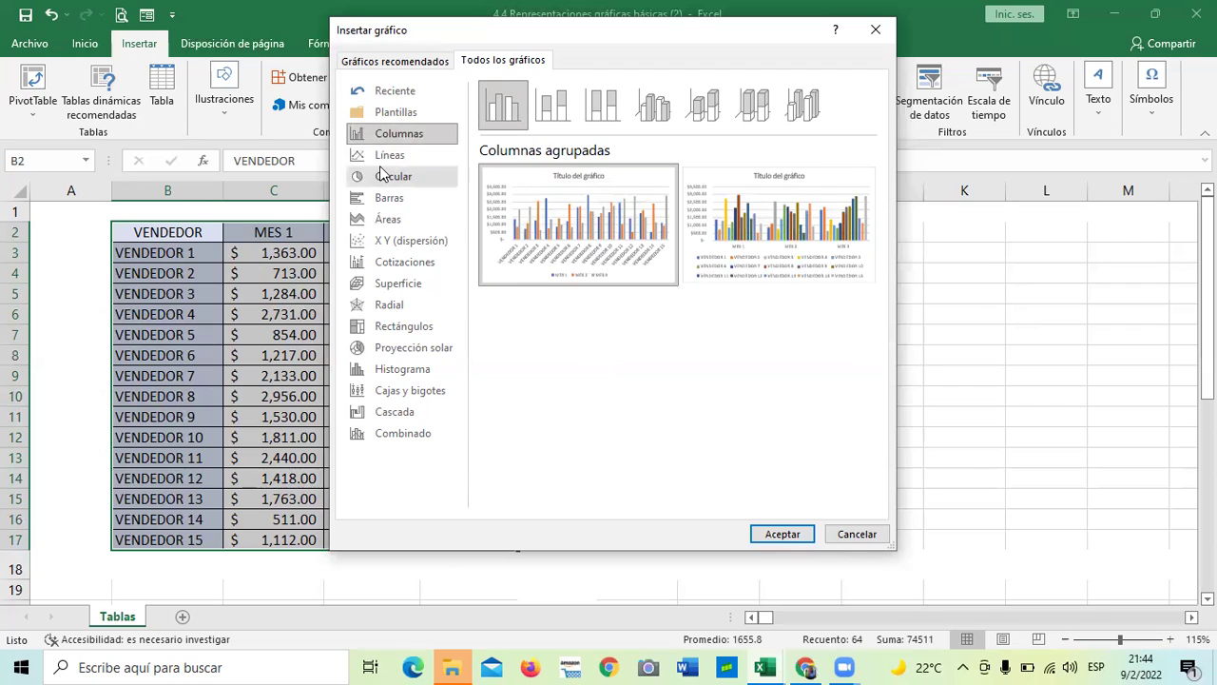
Preview the Líneas chart subtypes, including Líneas 3D, the stacked variants with markers, plain Líneas, Líneas 100 % apiladas and Línea con marcadores.
click(408, 157)
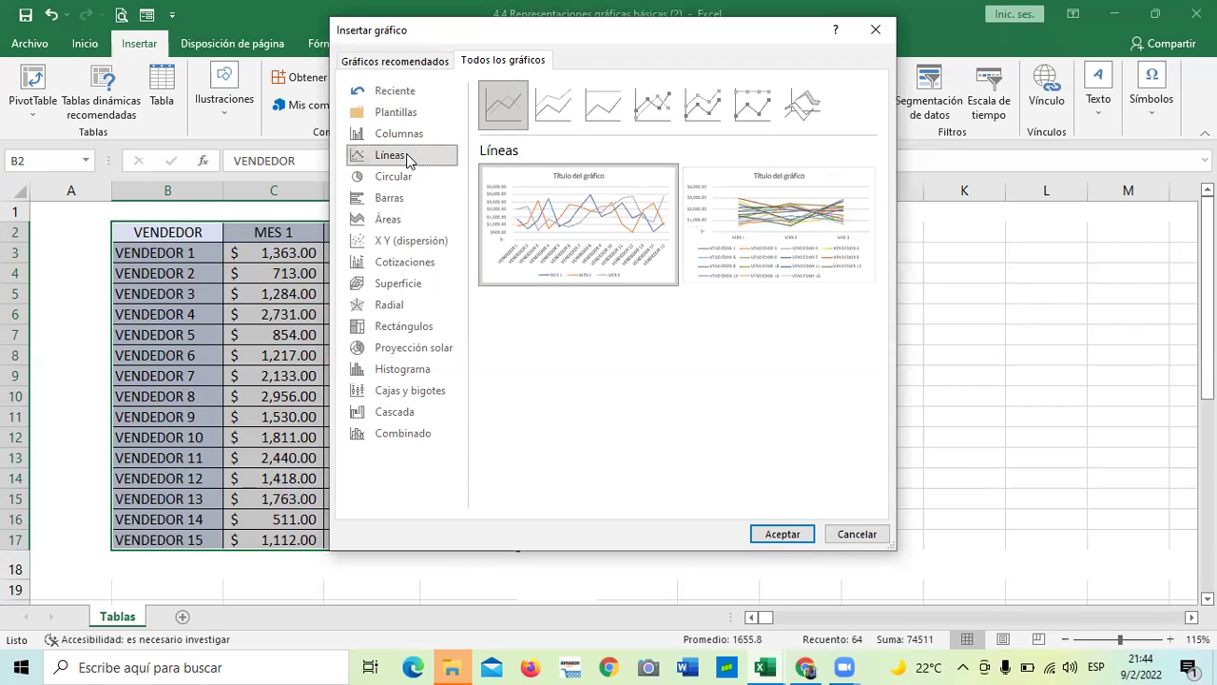
click(802, 101)
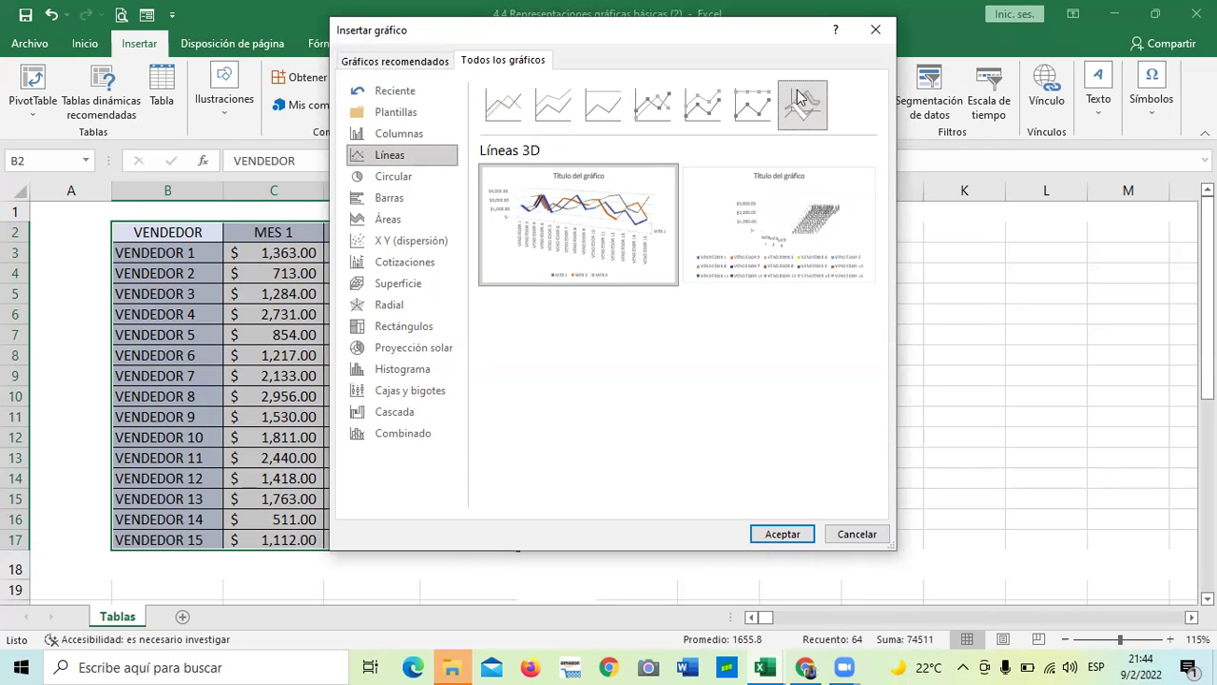
click(756, 101)
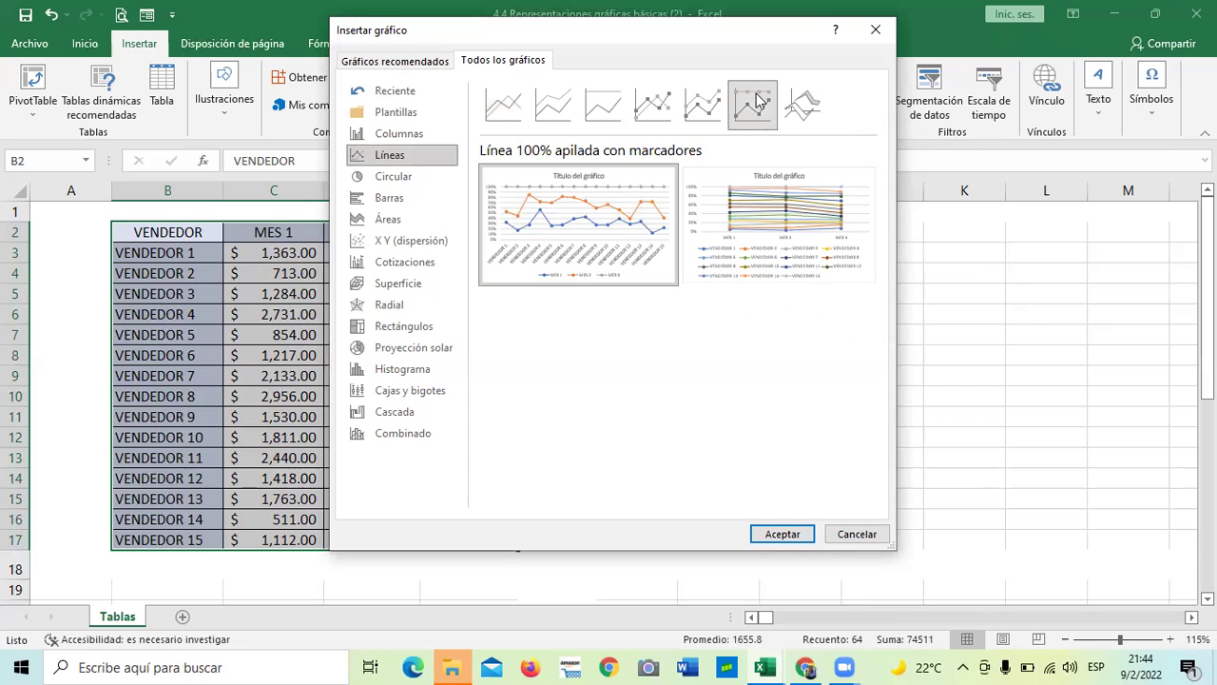
click(708, 99)
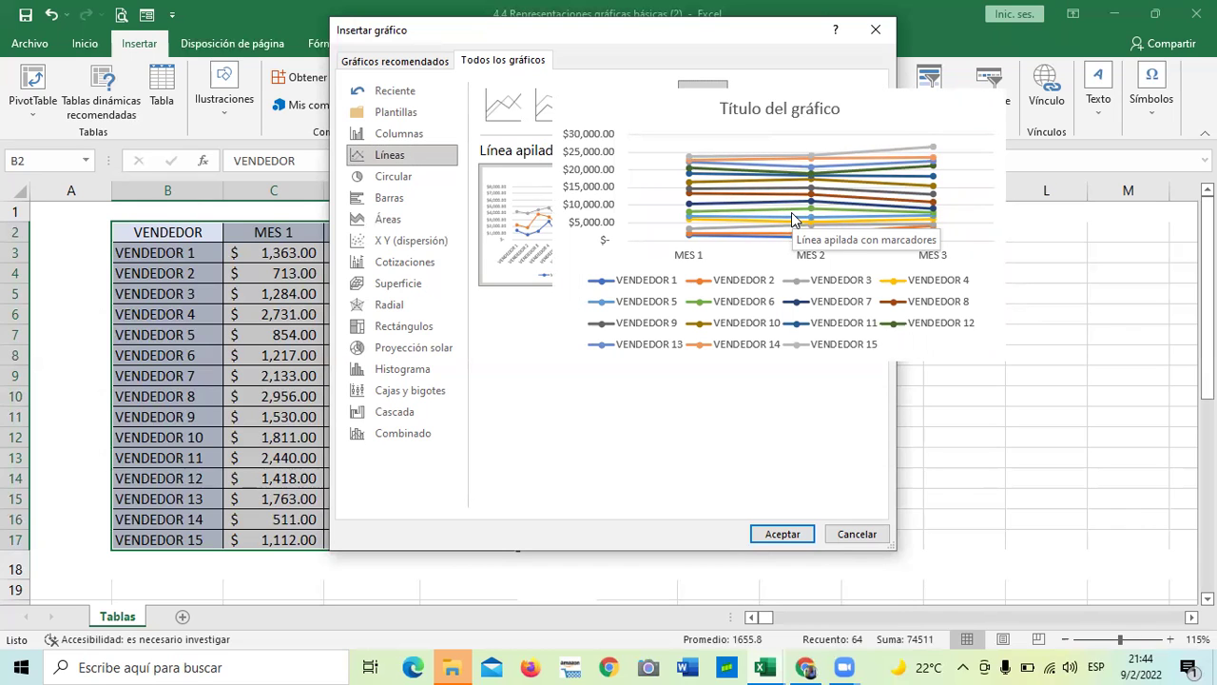
mouse_move(537, 209)
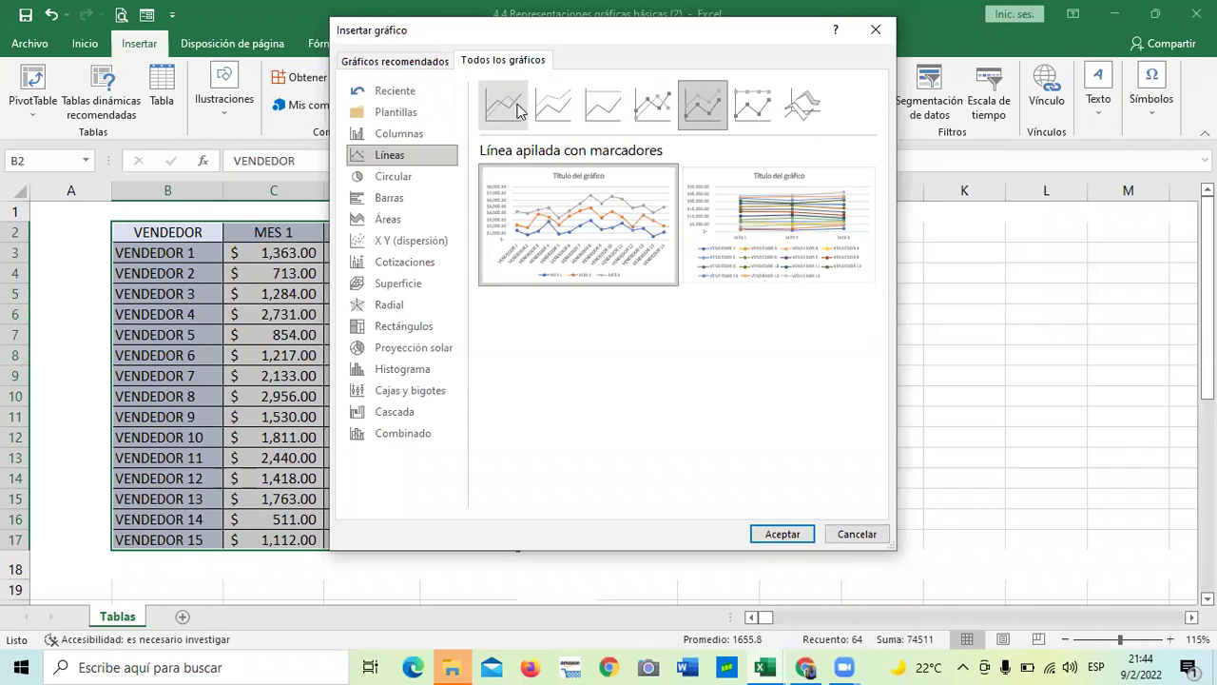
click(517, 107)
mouse_move(580, 220)
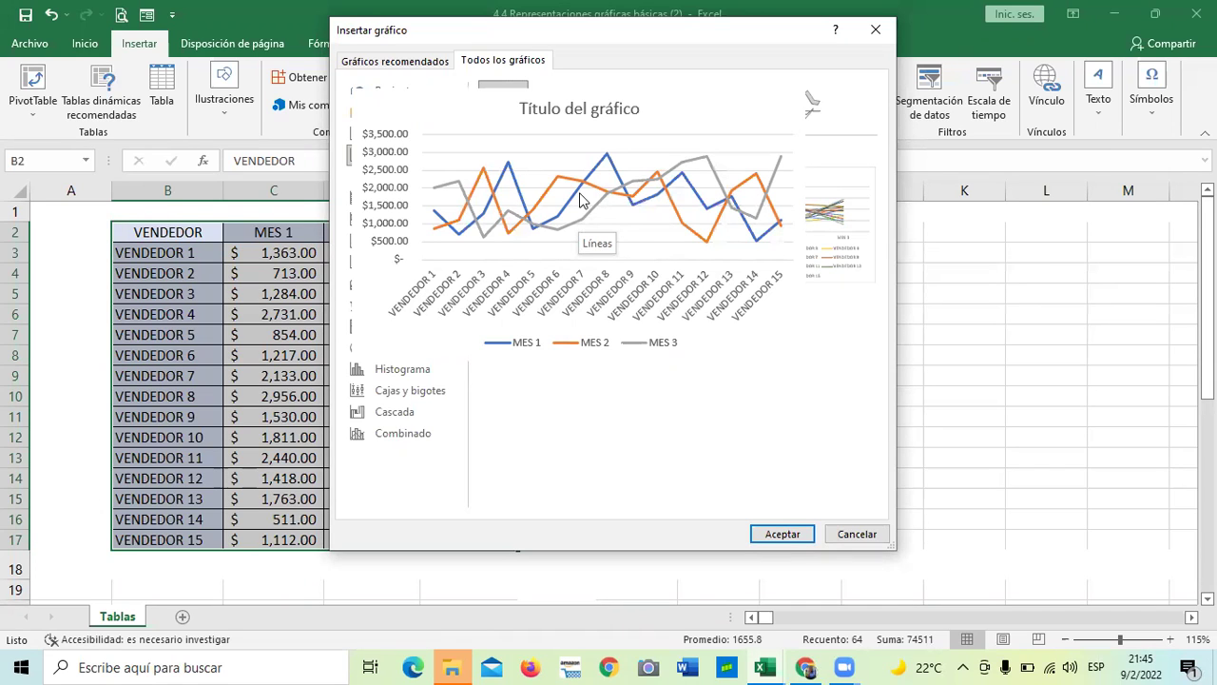
click(606, 102)
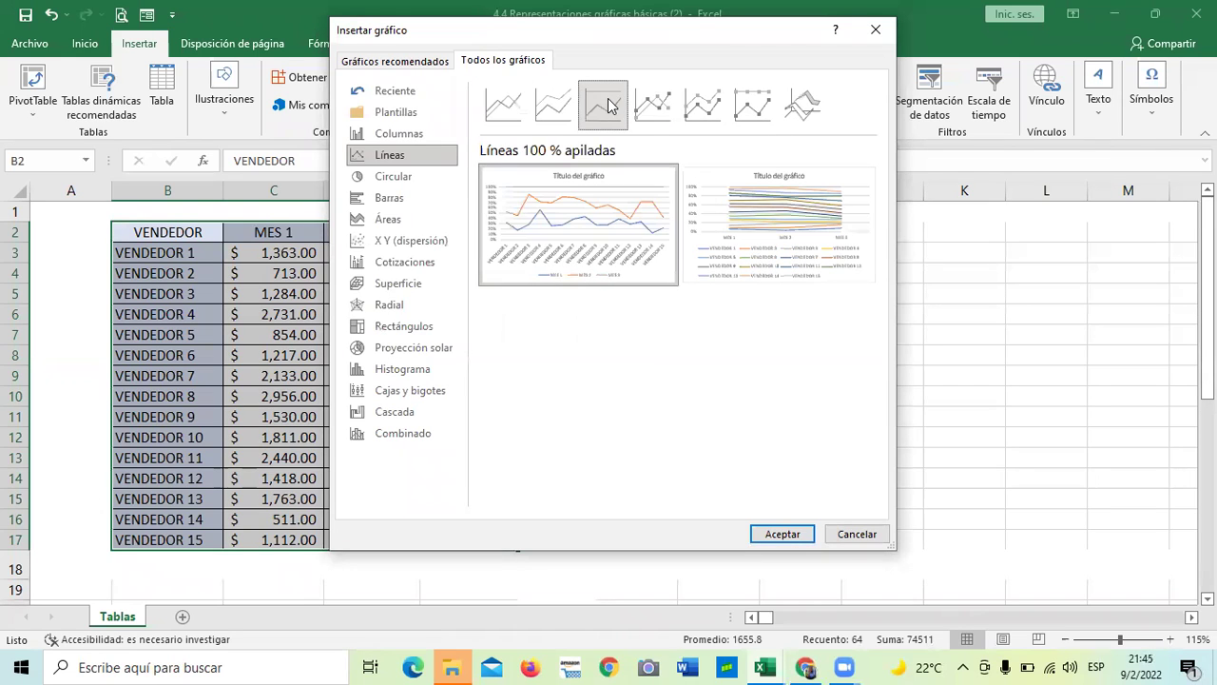
click(656, 109)
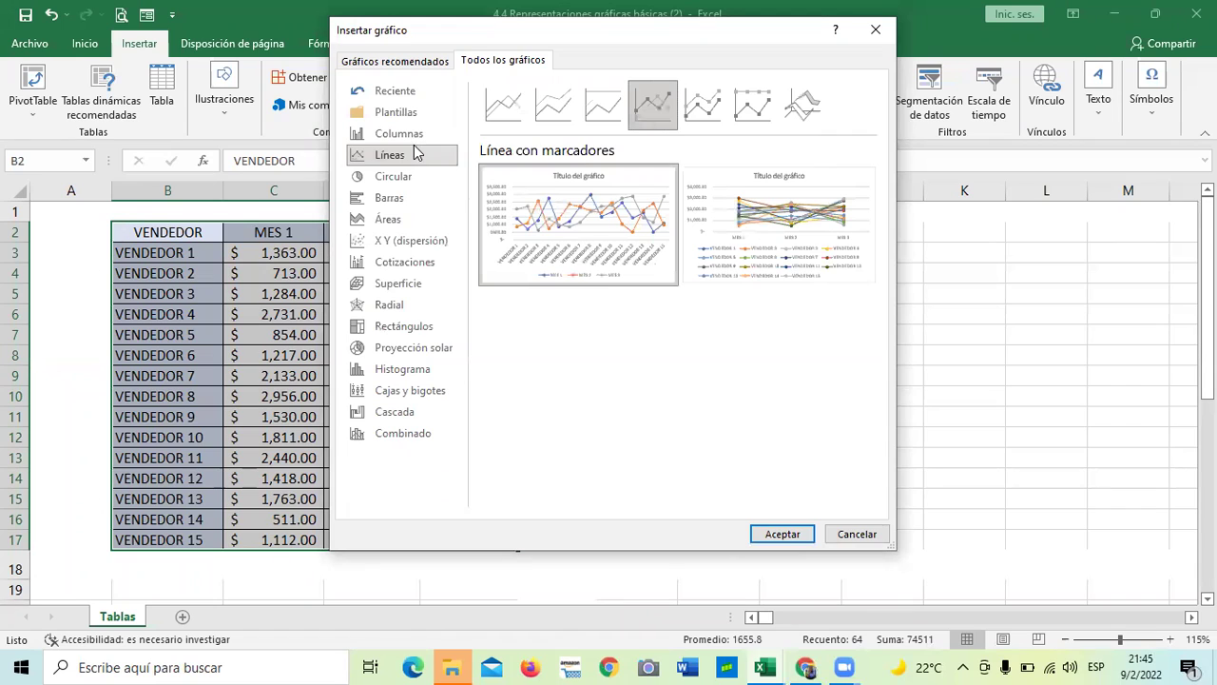
Preview the Circular chart subtypes: the 3D pie, the pies with a circular or bar subchart, and Anillos.
click(395, 175)
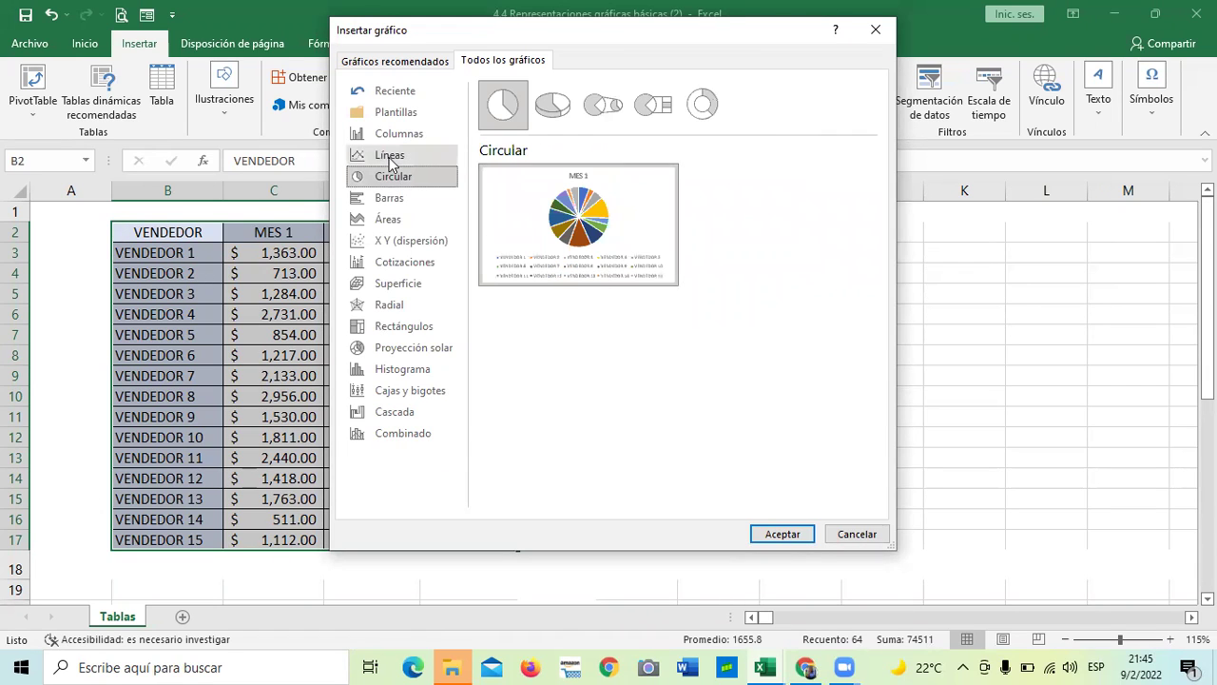
click(554, 105)
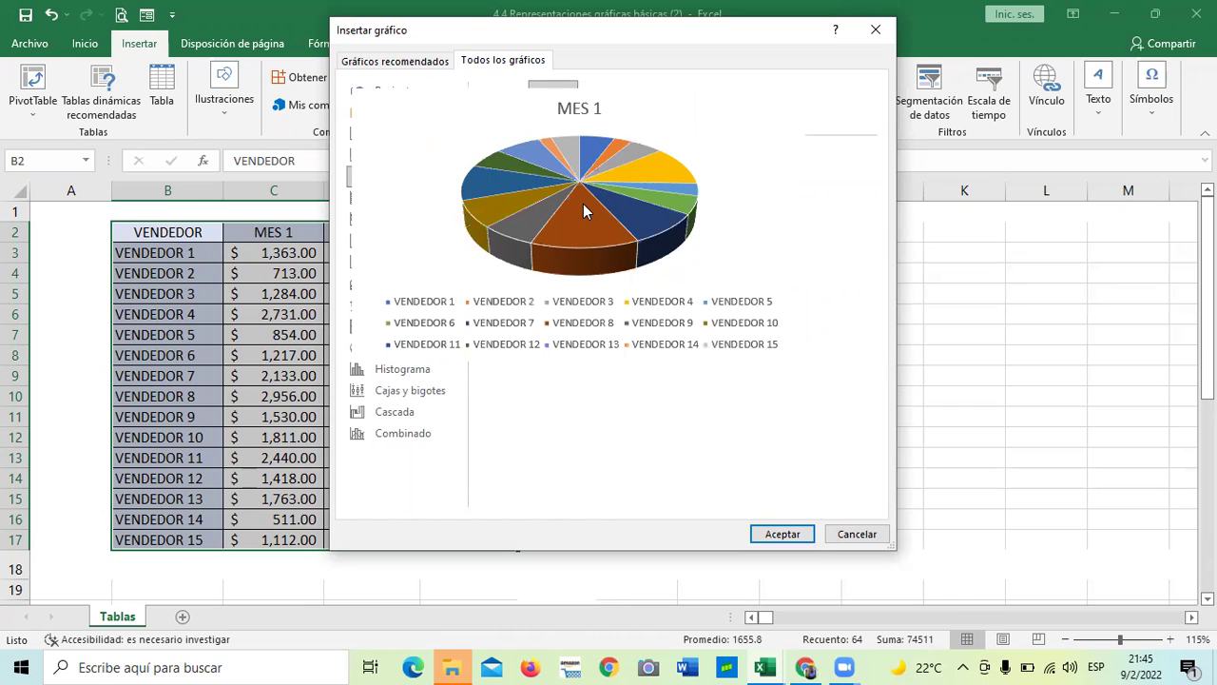
click(609, 106)
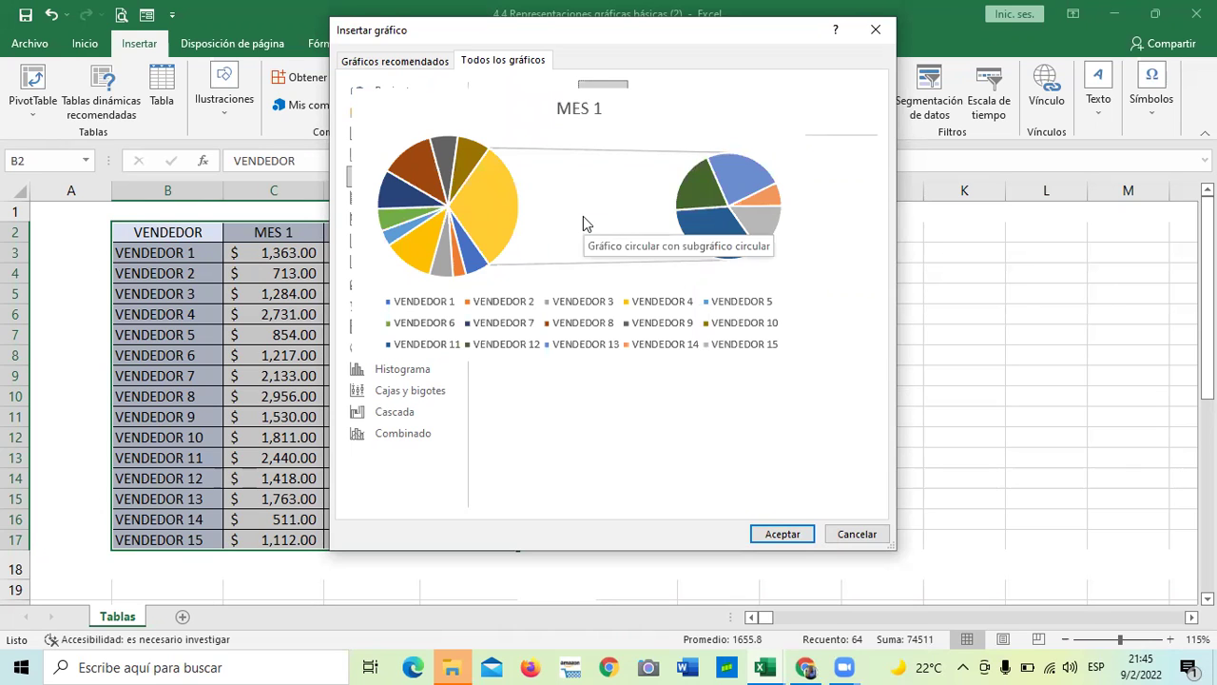
click(652, 107)
mouse_move(636, 232)
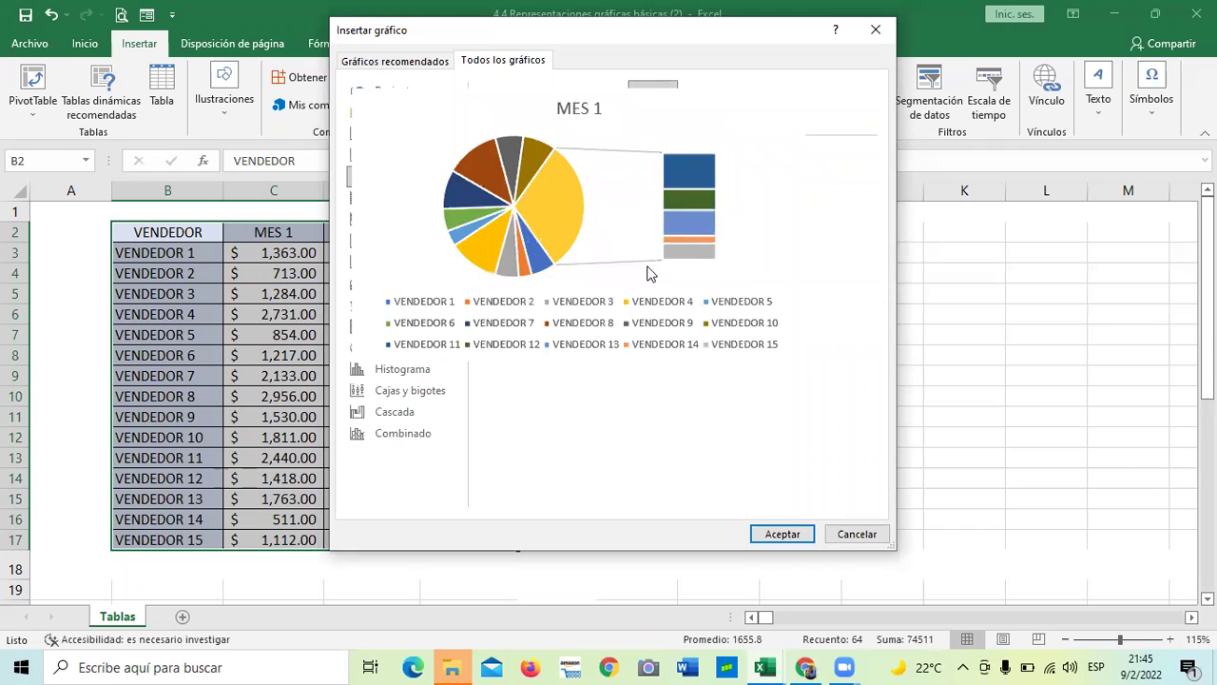
click(708, 116)
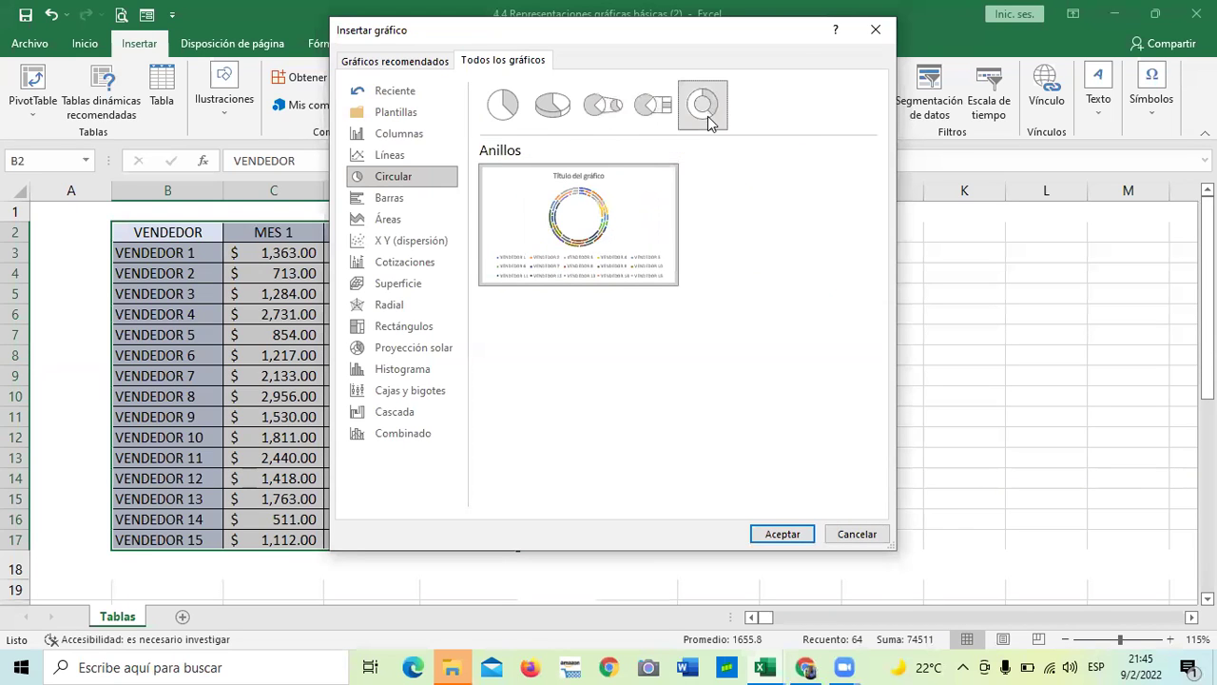
mouse_move(593, 231)
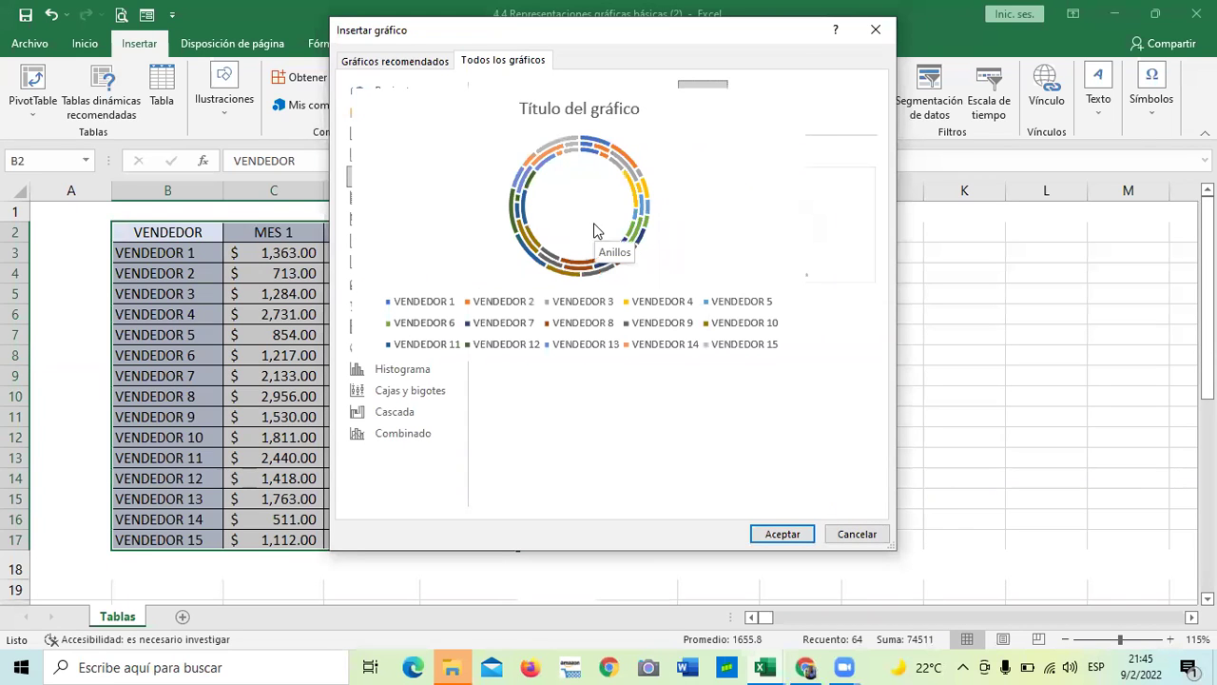
Preview the Barras chart subtypes, comparing Barra 3D agrupada, Barra 3D apilada, Barras agrupadas and Barras 100 % apiladas.
click(390, 198)
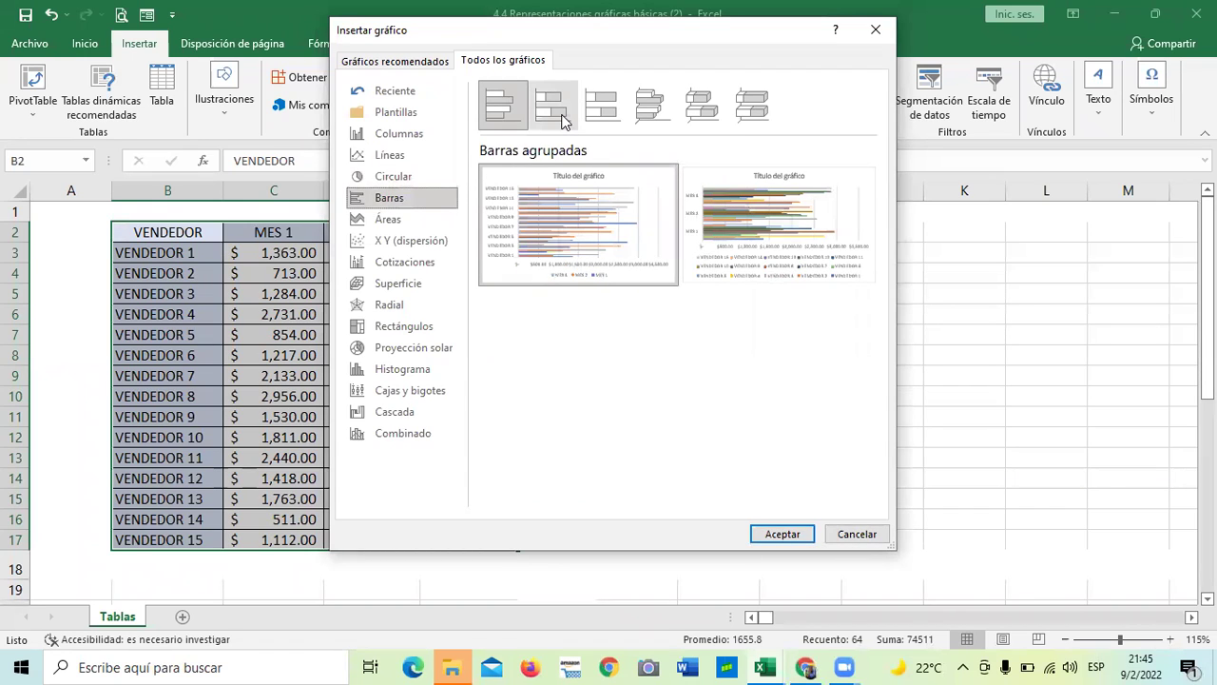
click(647, 97)
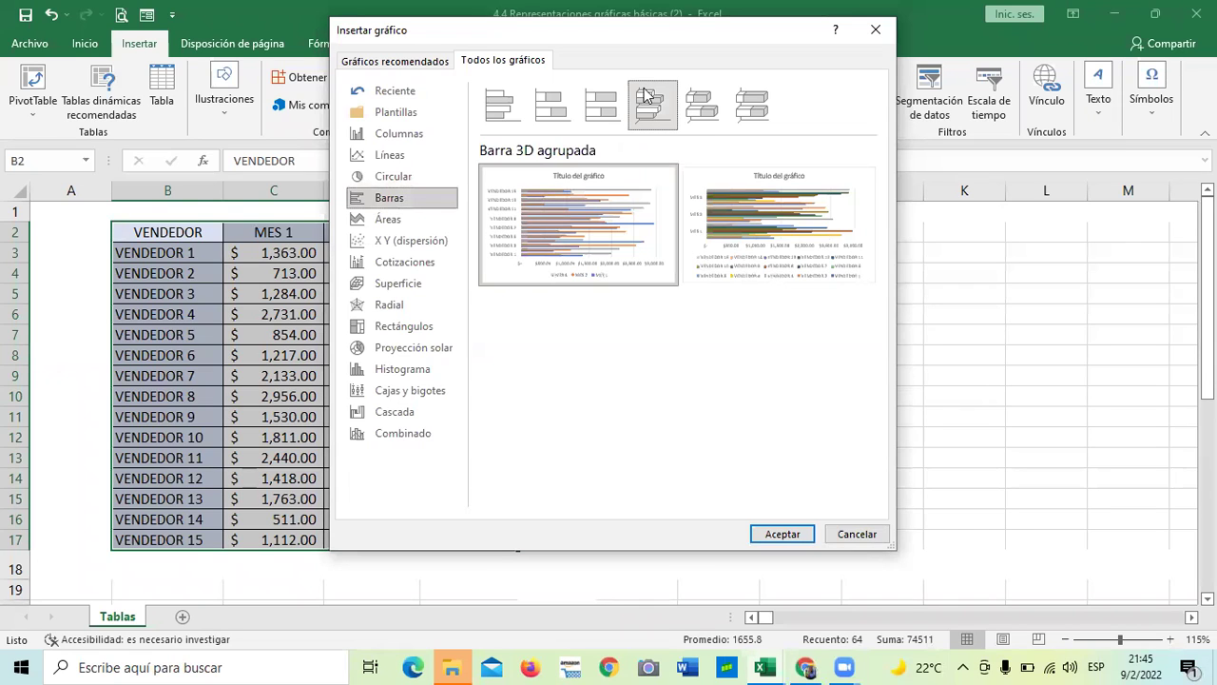
click(695, 105)
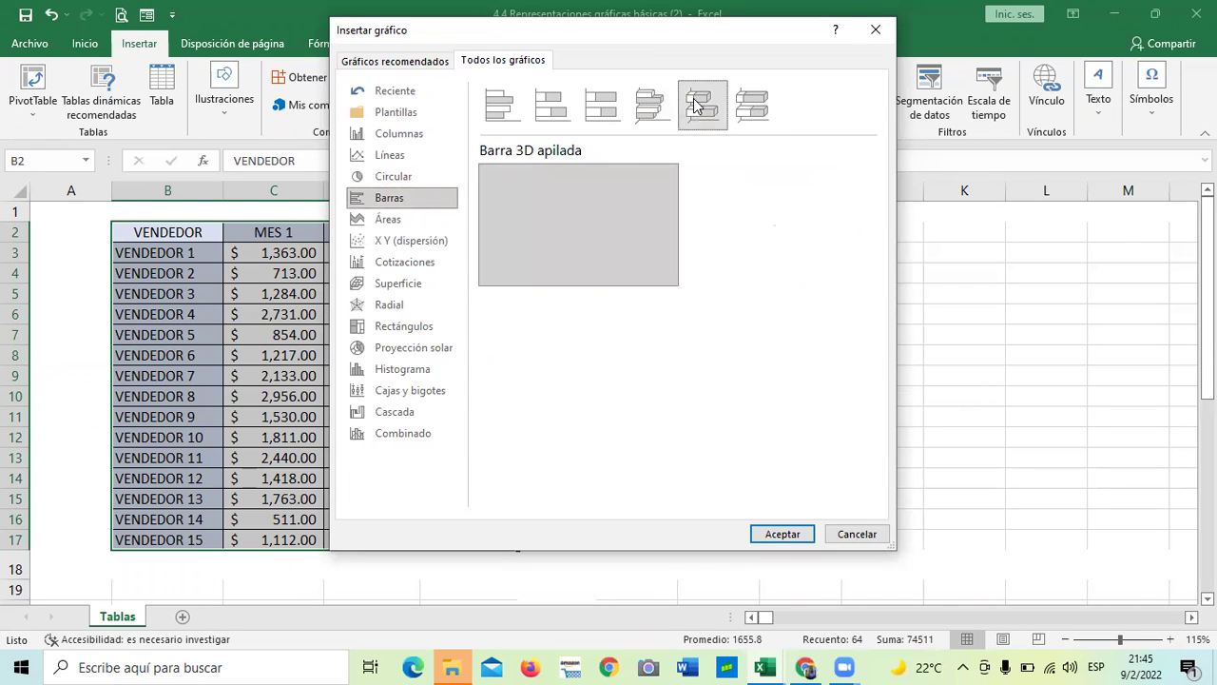
mouse_move(611, 226)
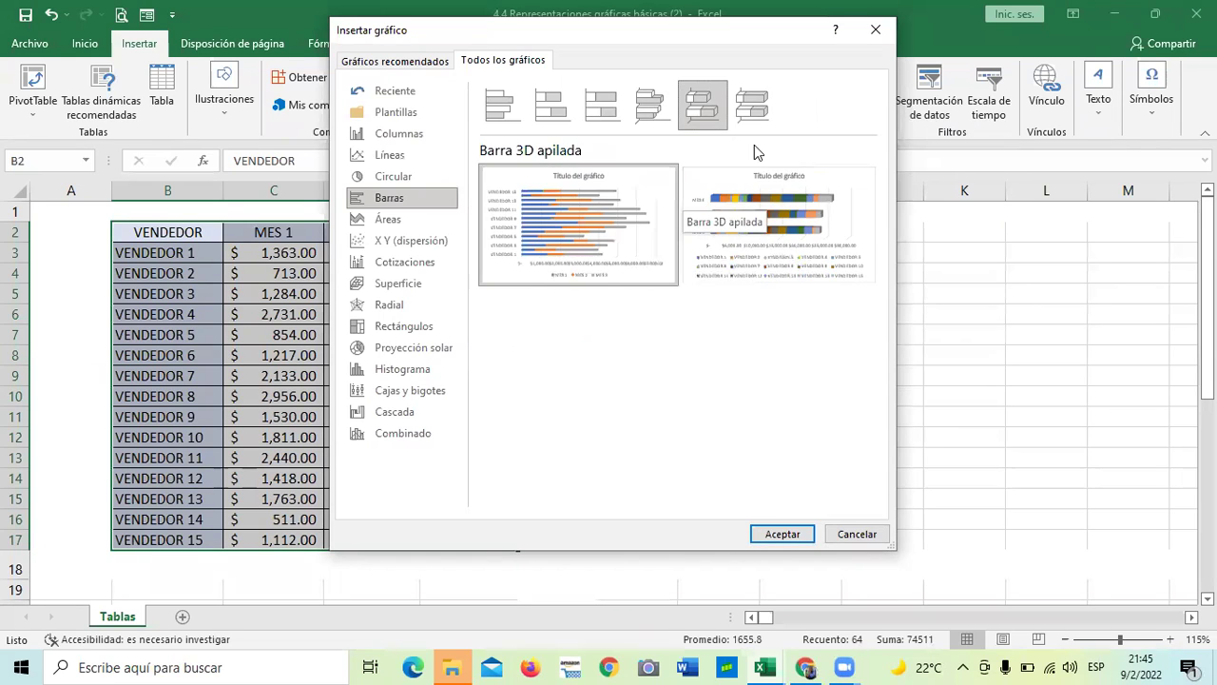
click(651, 104)
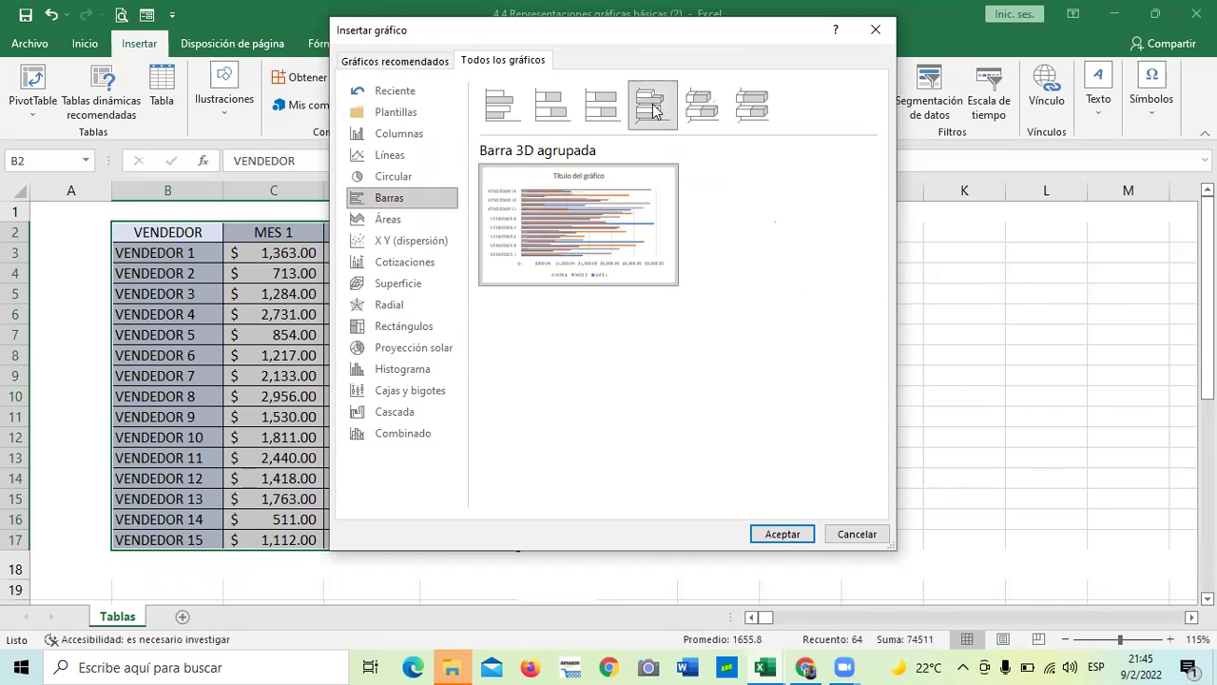
mouse_move(775, 221)
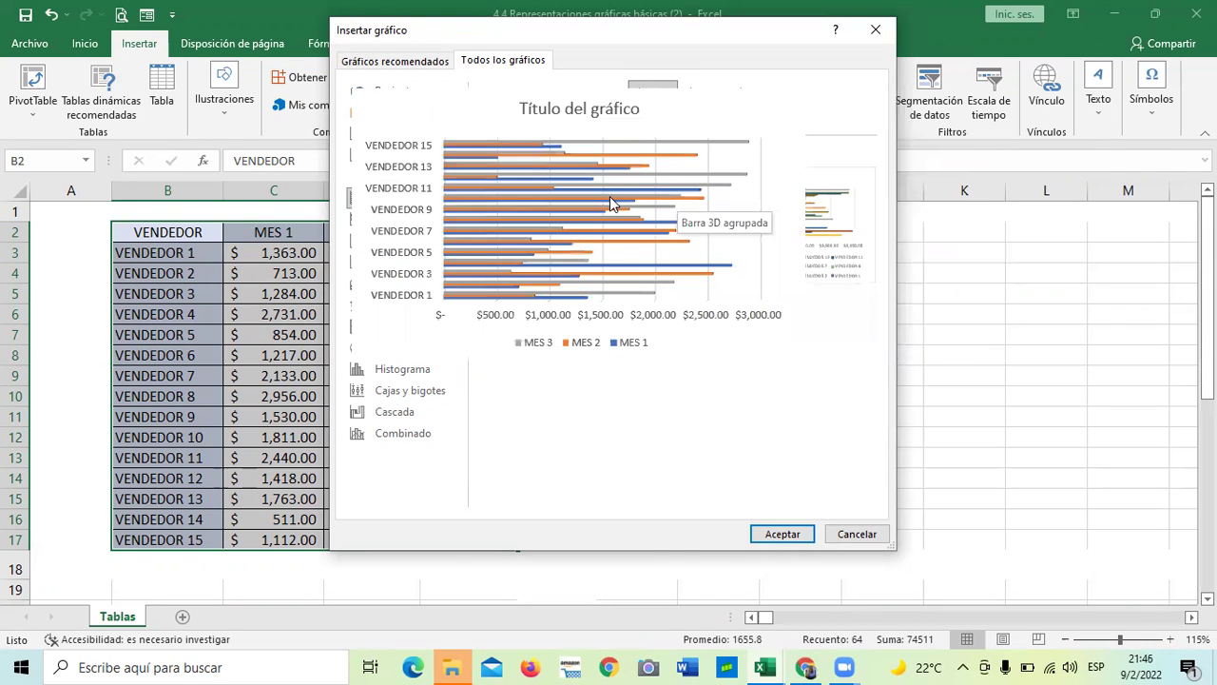
click(499, 102)
mouse_move(553, 240)
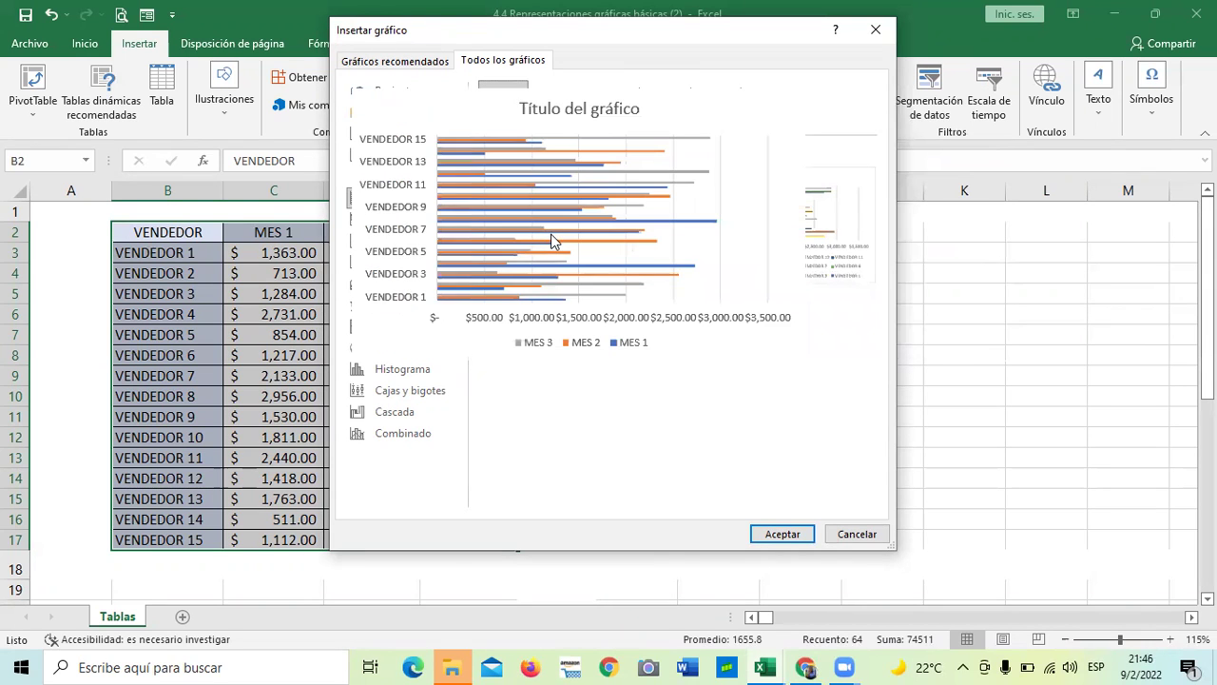
click(606, 103)
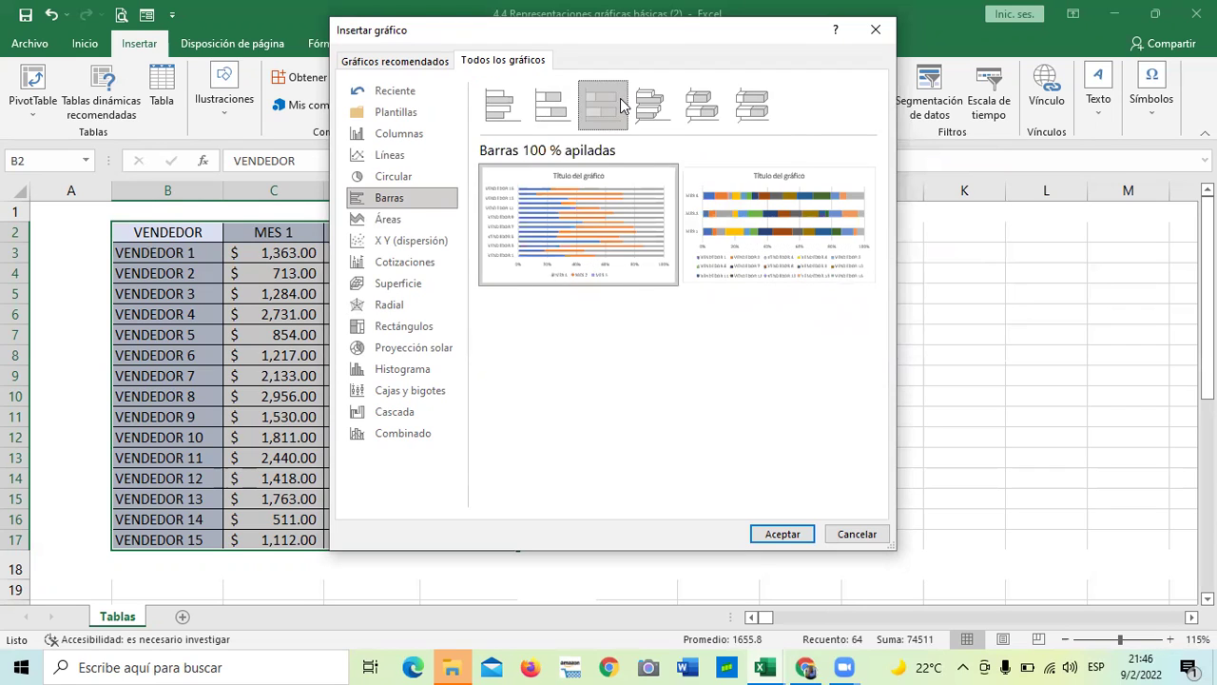
mouse_move(619, 271)
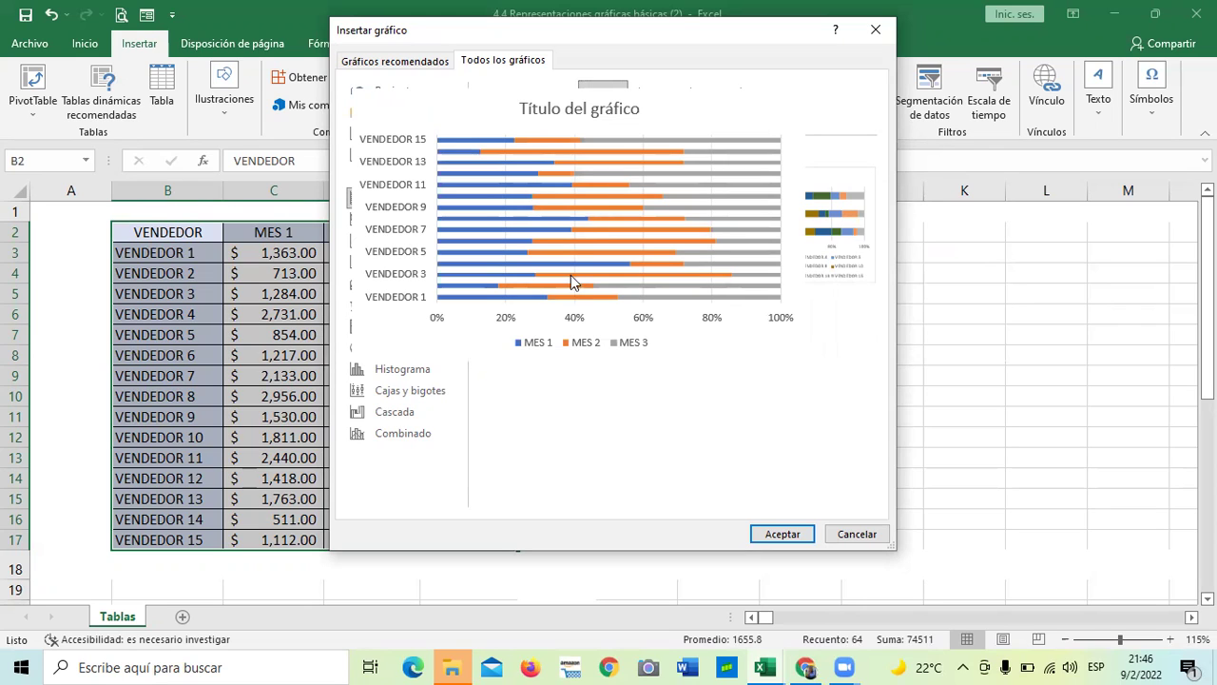
Enlarge the two Barras 100 % apiladas previews to compare grouping by seller with grouping by month.
mouse_move(524, 236)
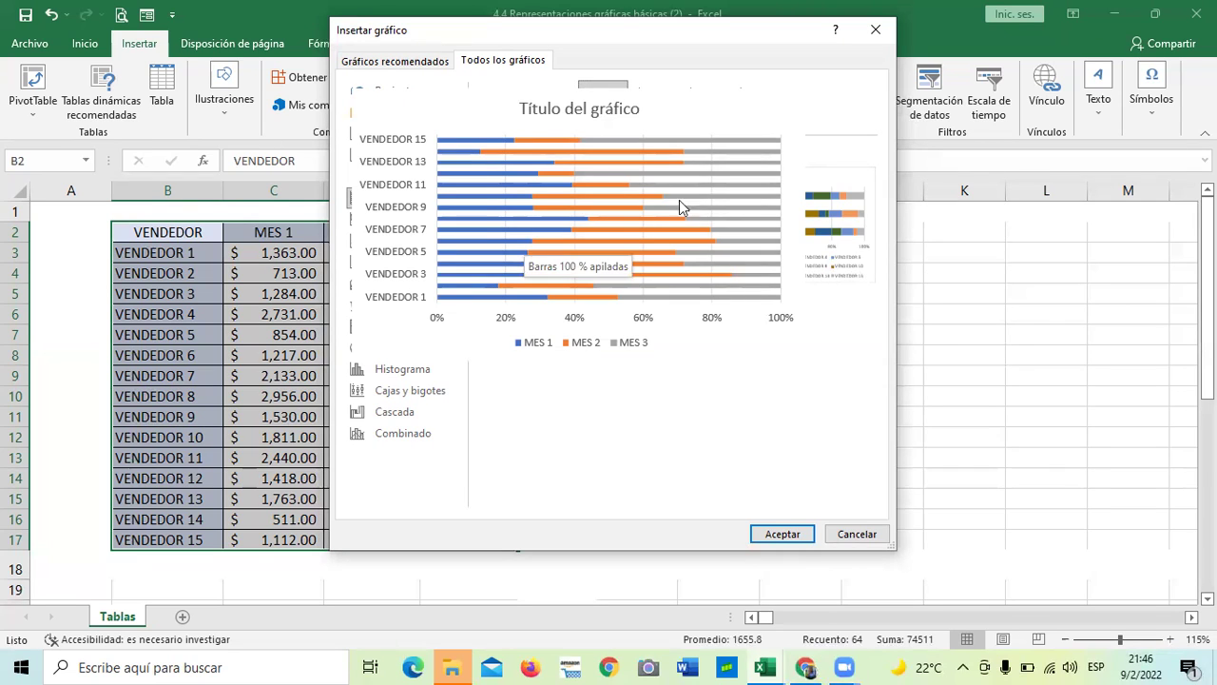
mouse_move(720, 197)
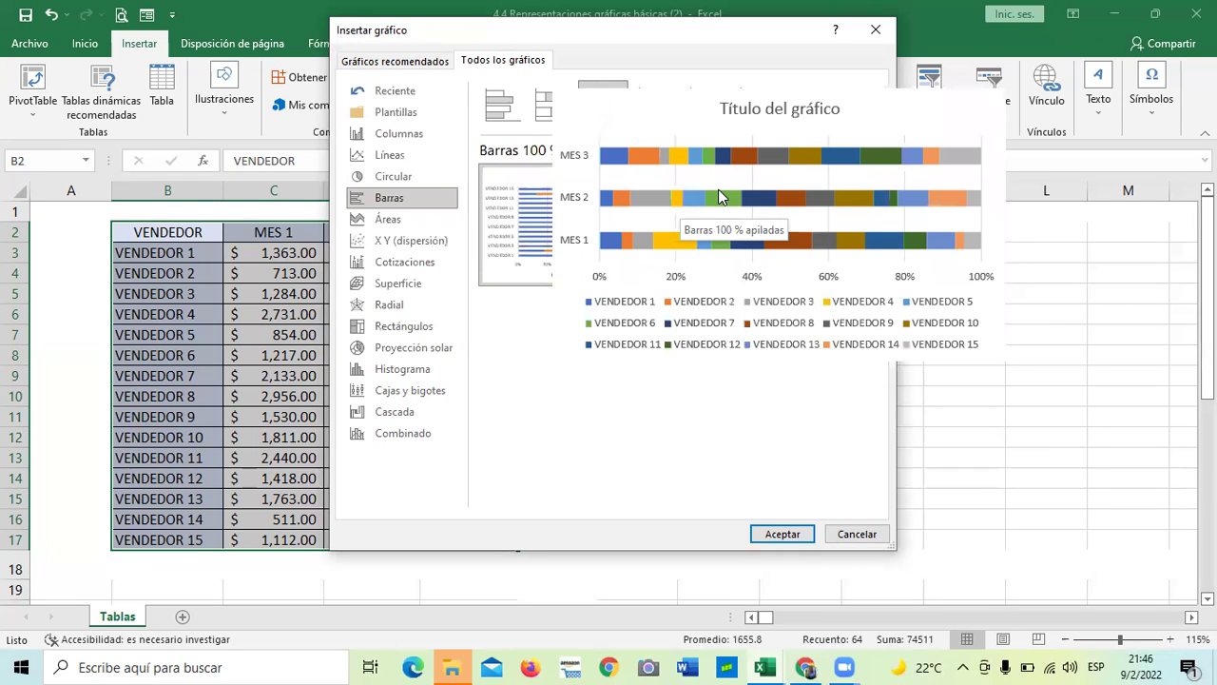
mouse_move(613, 191)
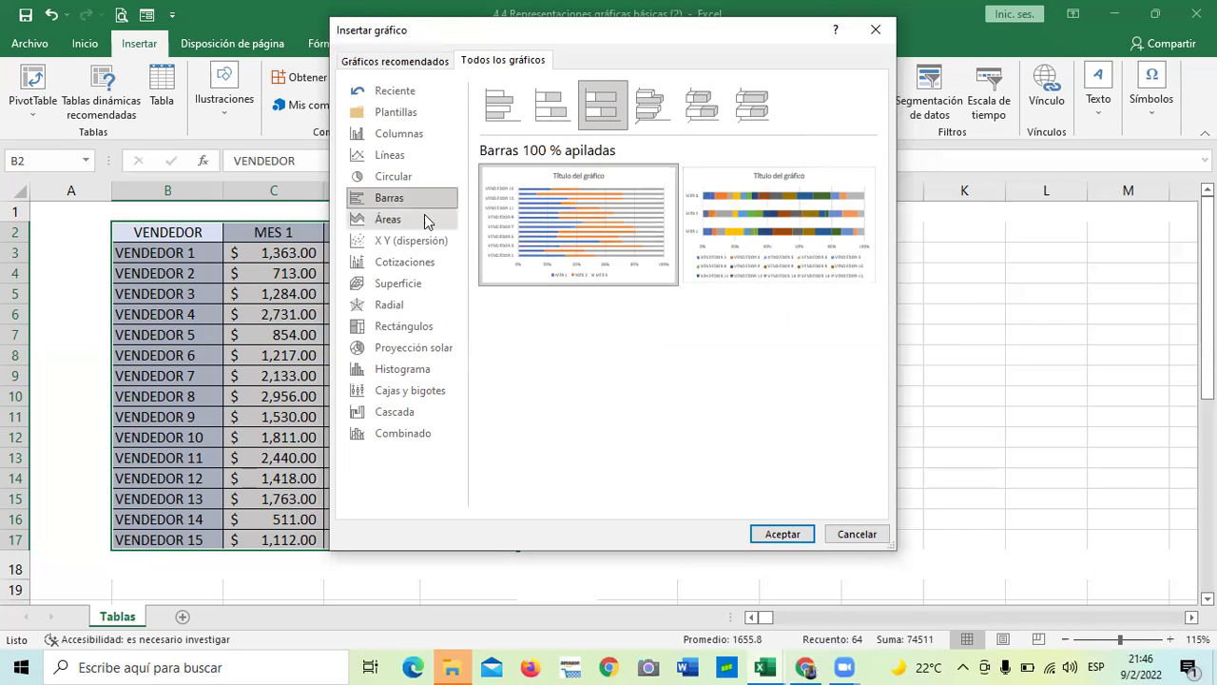
Preview the Áreas chart subtypes, including Áreas 100 % apiladas, Área 3D, Área 3D 100 % apilada and plain Áreas.
click(407, 224)
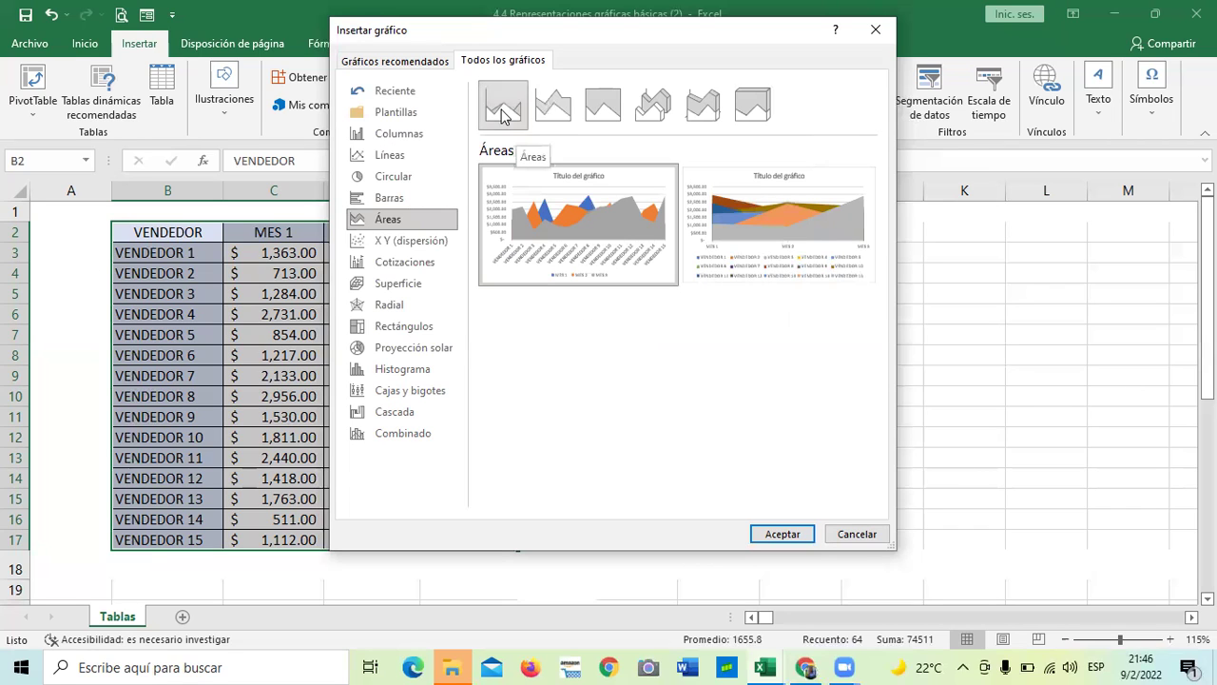
click(549, 106)
click(585, 103)
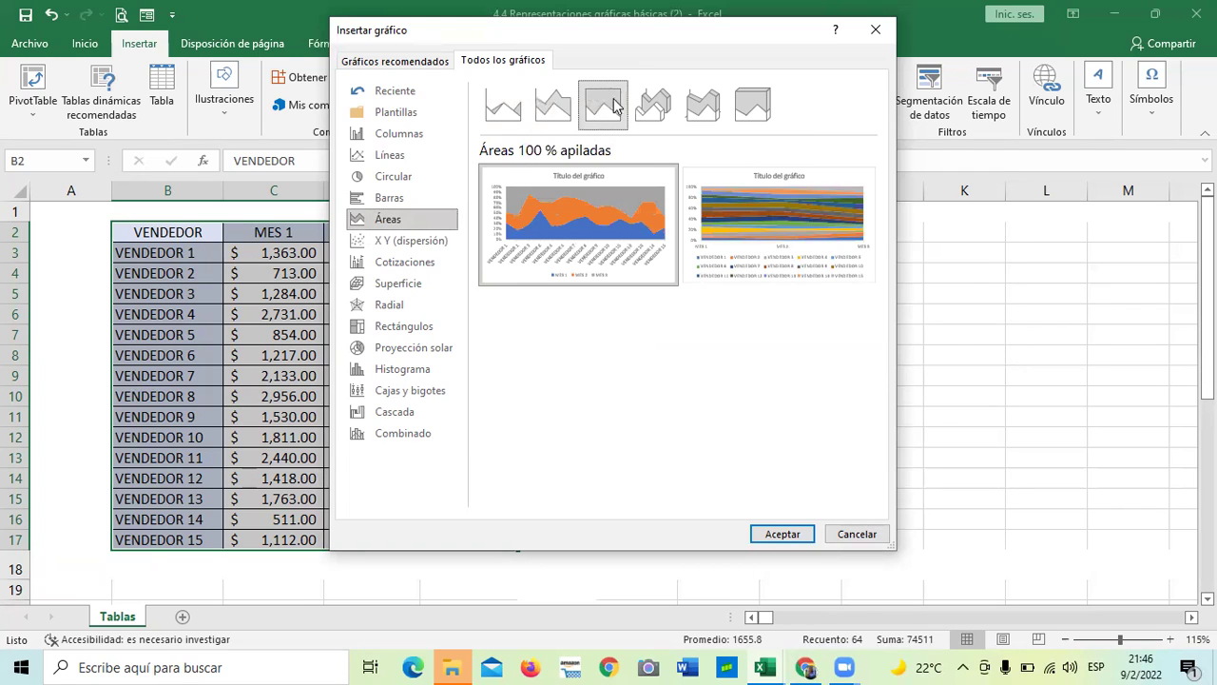
mouse_move(767, 207)
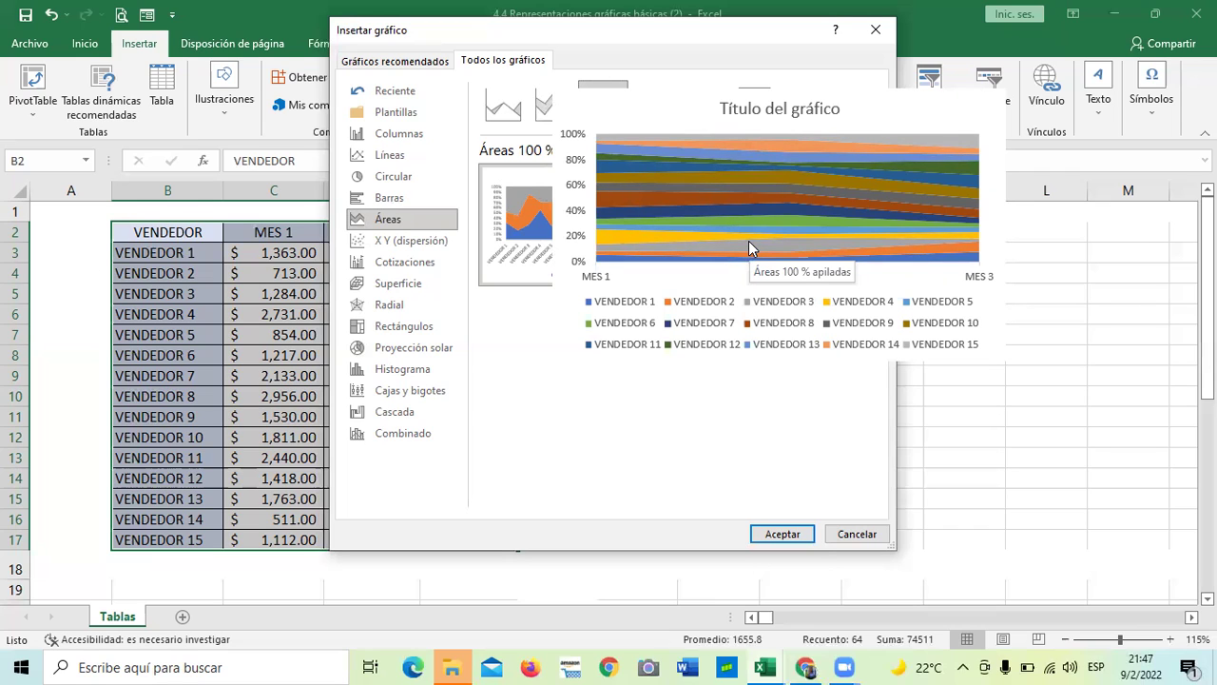
click(652, 105)
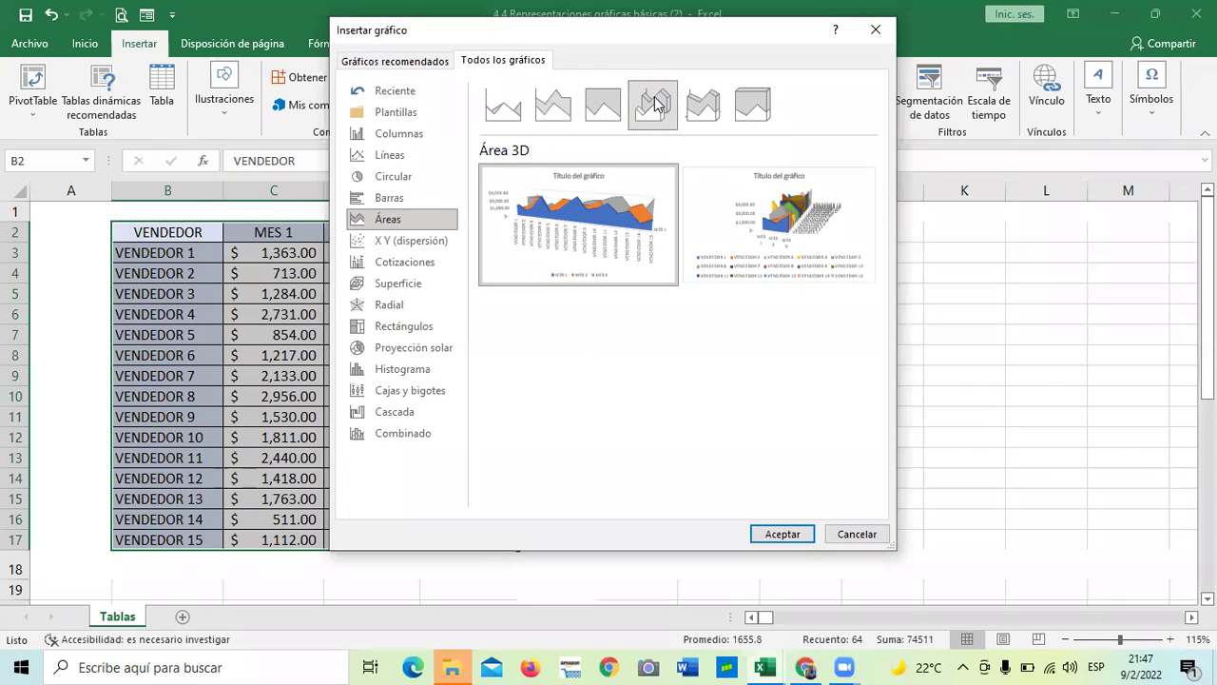
click(703, 104)
click(754, 104)
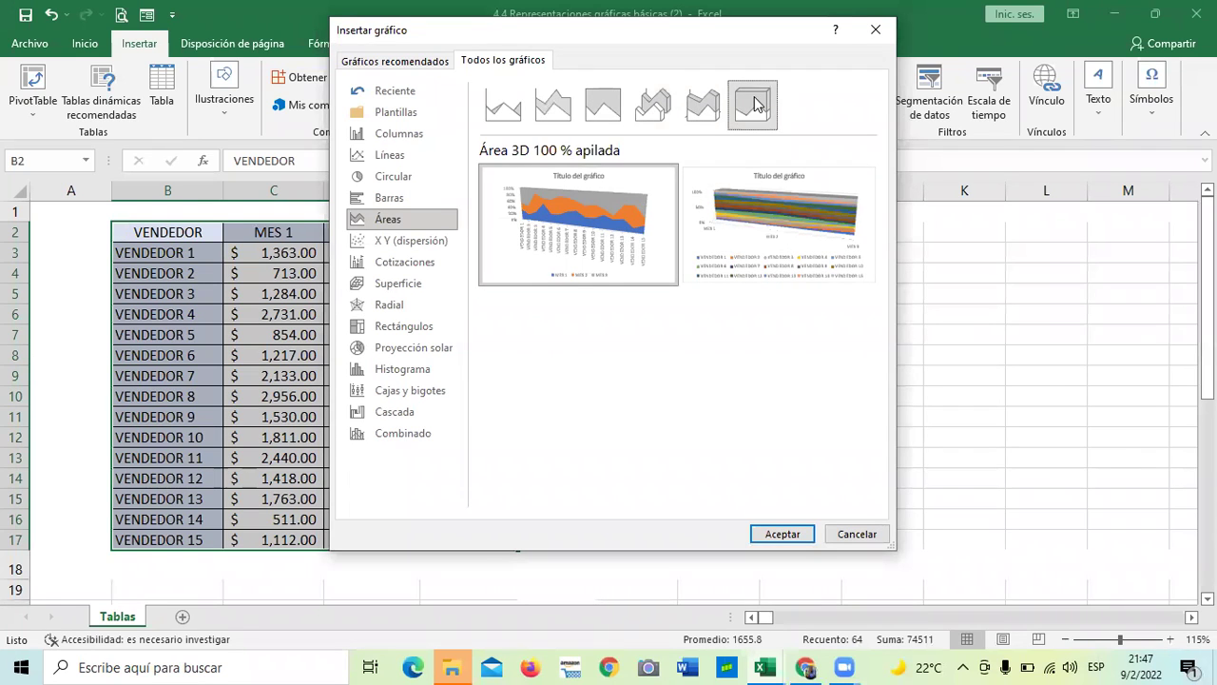
click(503, 105)
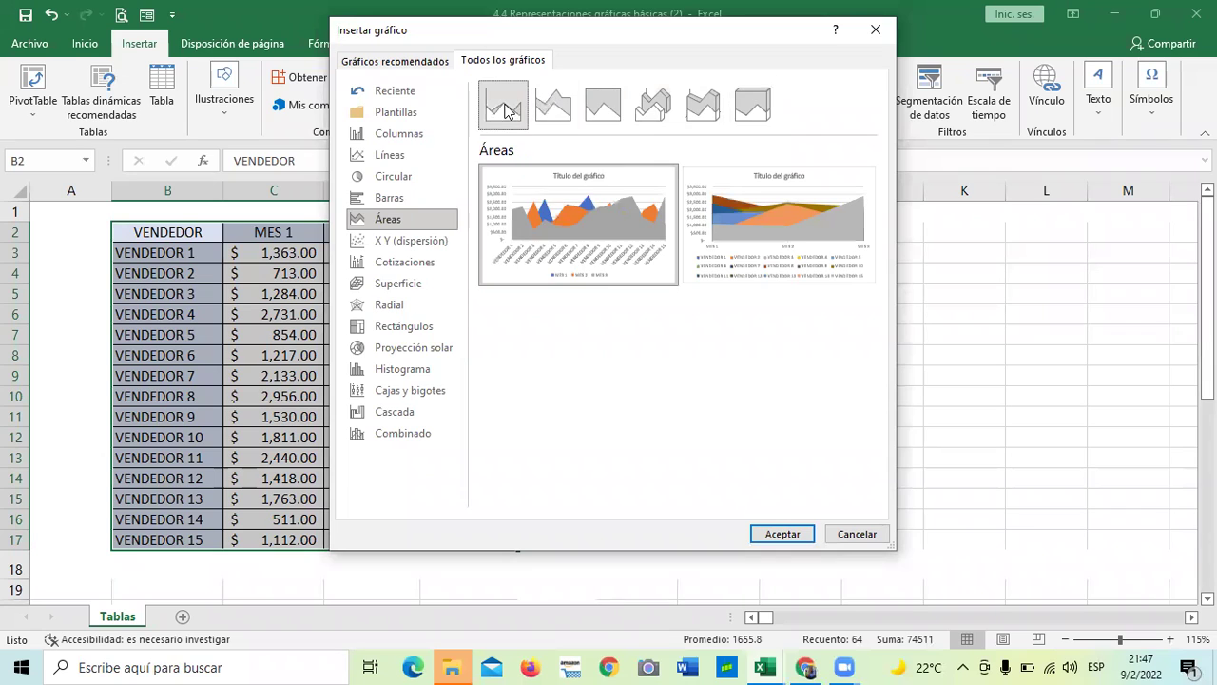
mouse_move(587, 240)
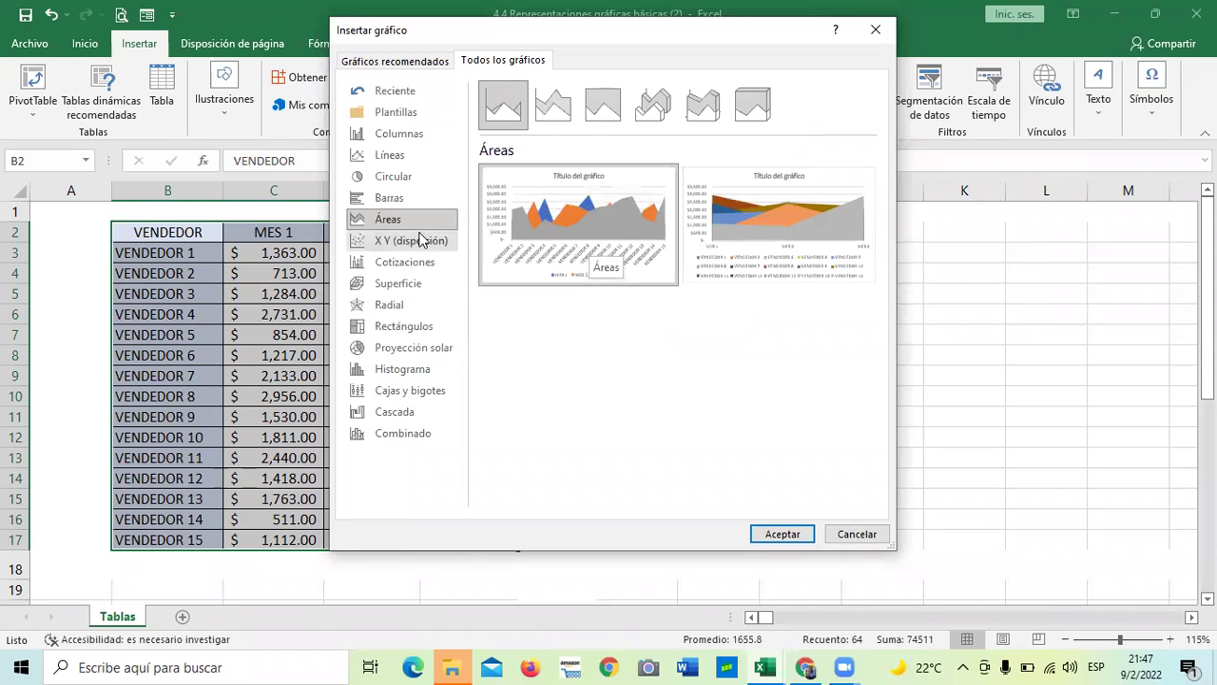
Preview the X Y (dispersión) point and line subtypes: Dispersión, con líneas suavizadas, and con líneas rectas y marcadores.
click(381, 239)
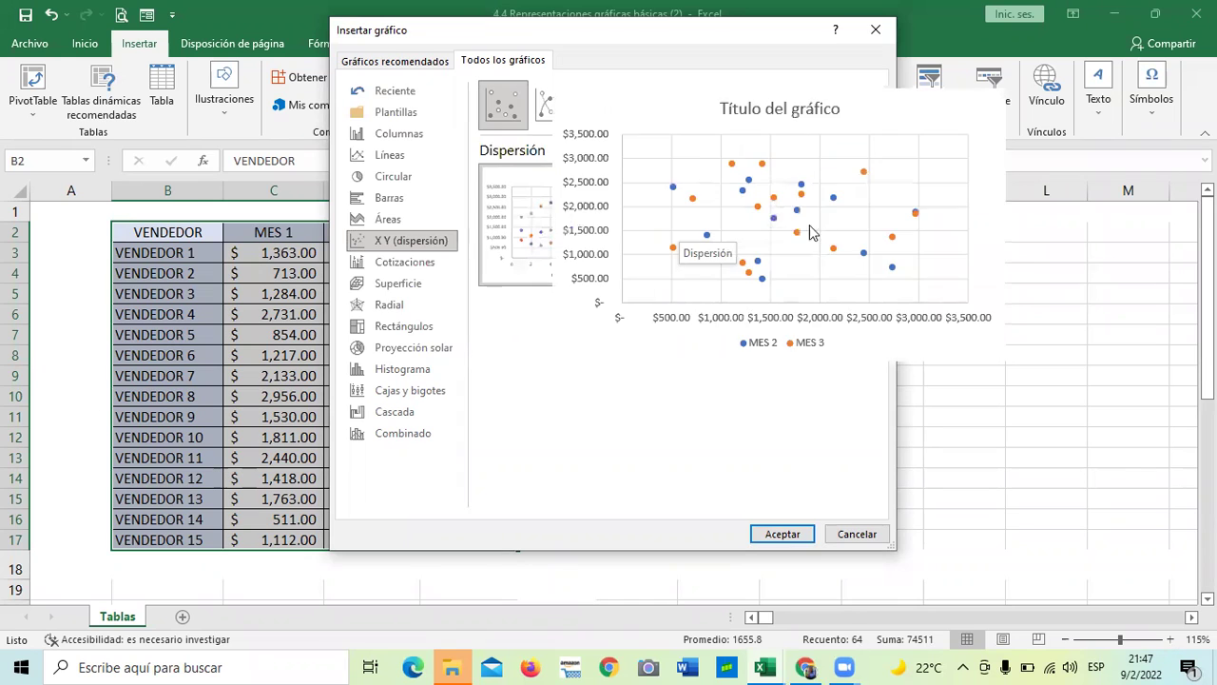
click(603, 106)
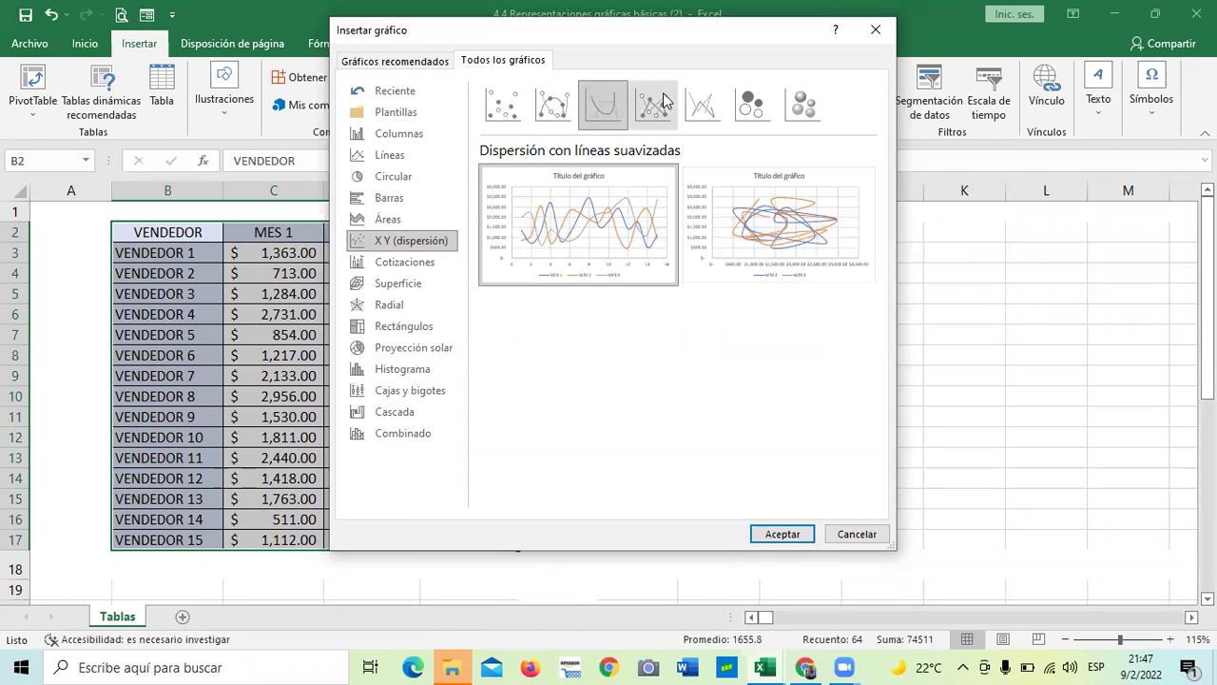
mouse_move(623, 205)
click(653, 103)
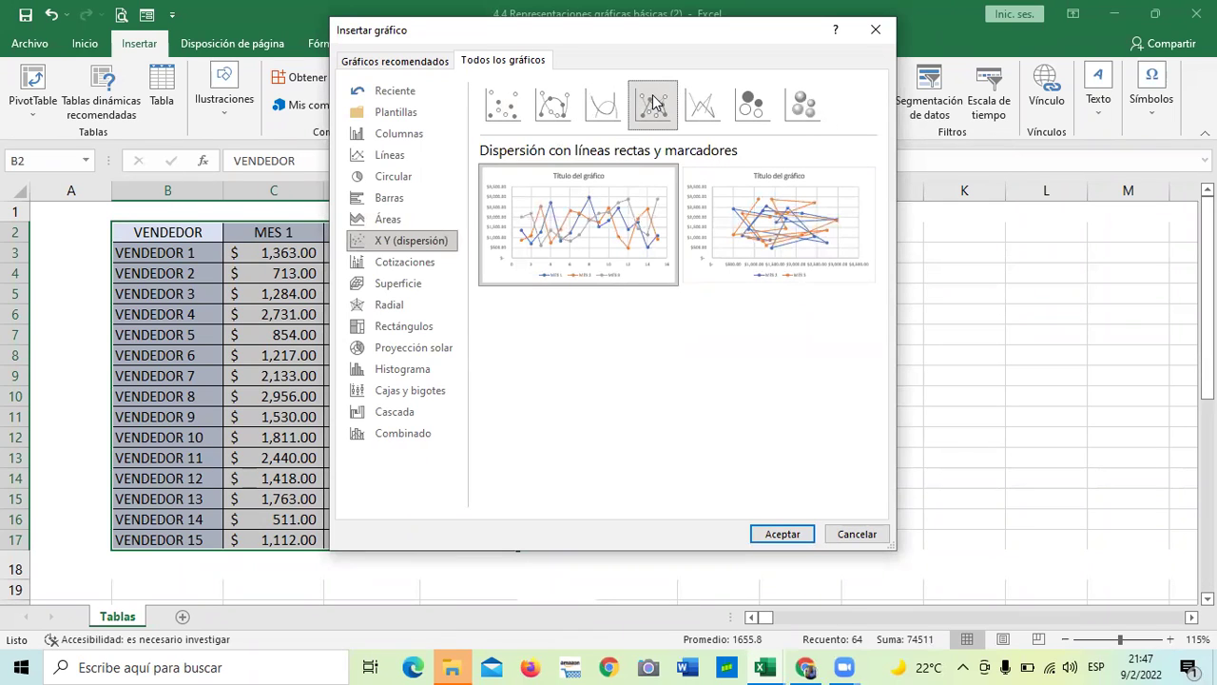
mouse_move(618, 217)
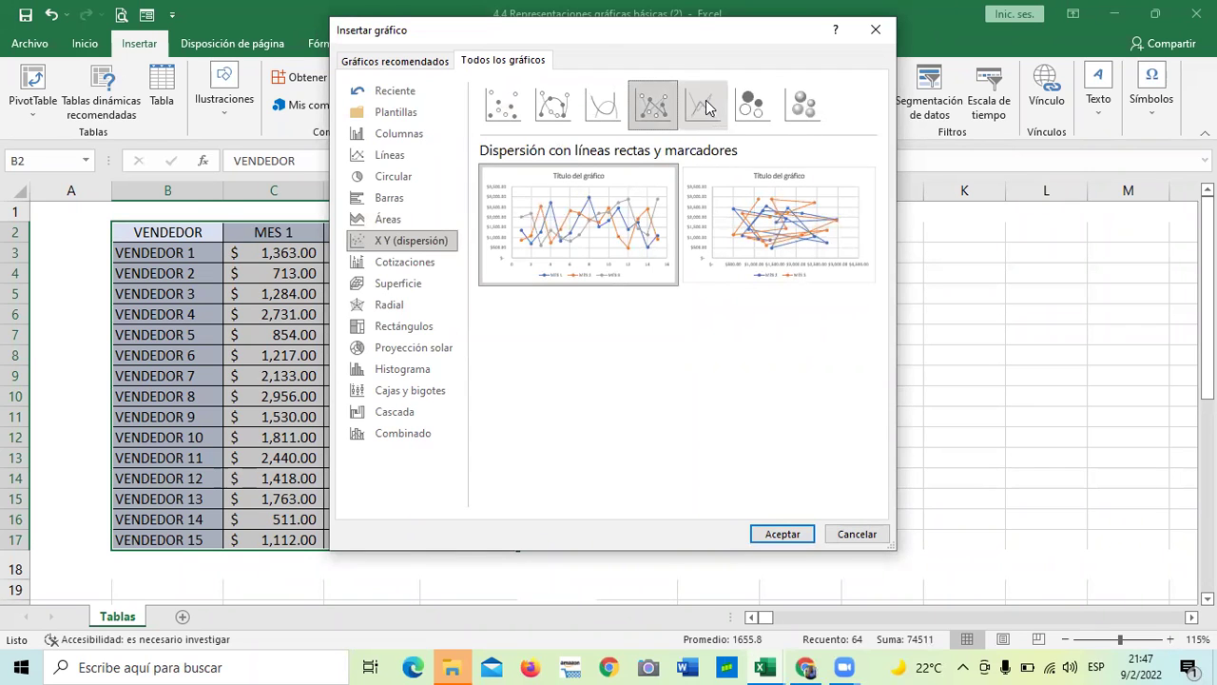
click(706, 106)
Preview the Burbuja and Burbuja 3D scatter subtypes, enlarging their alternative layouts of the seller data.
click(749, 107)
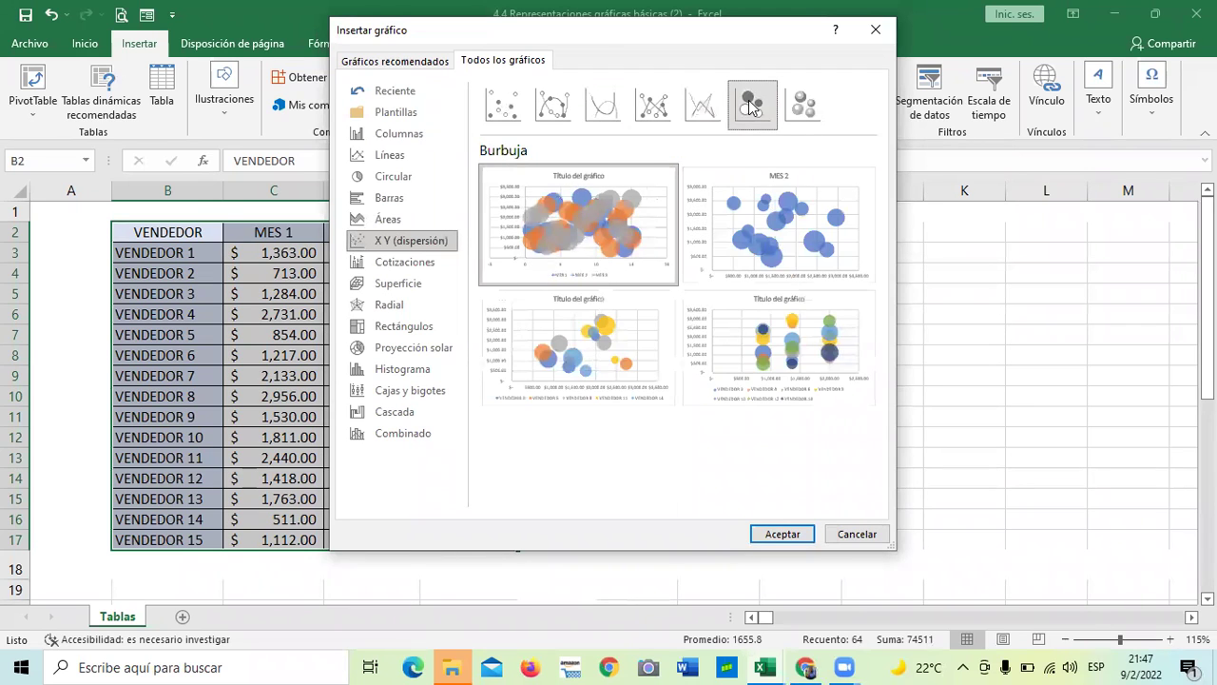
mouse_move(769, 244)
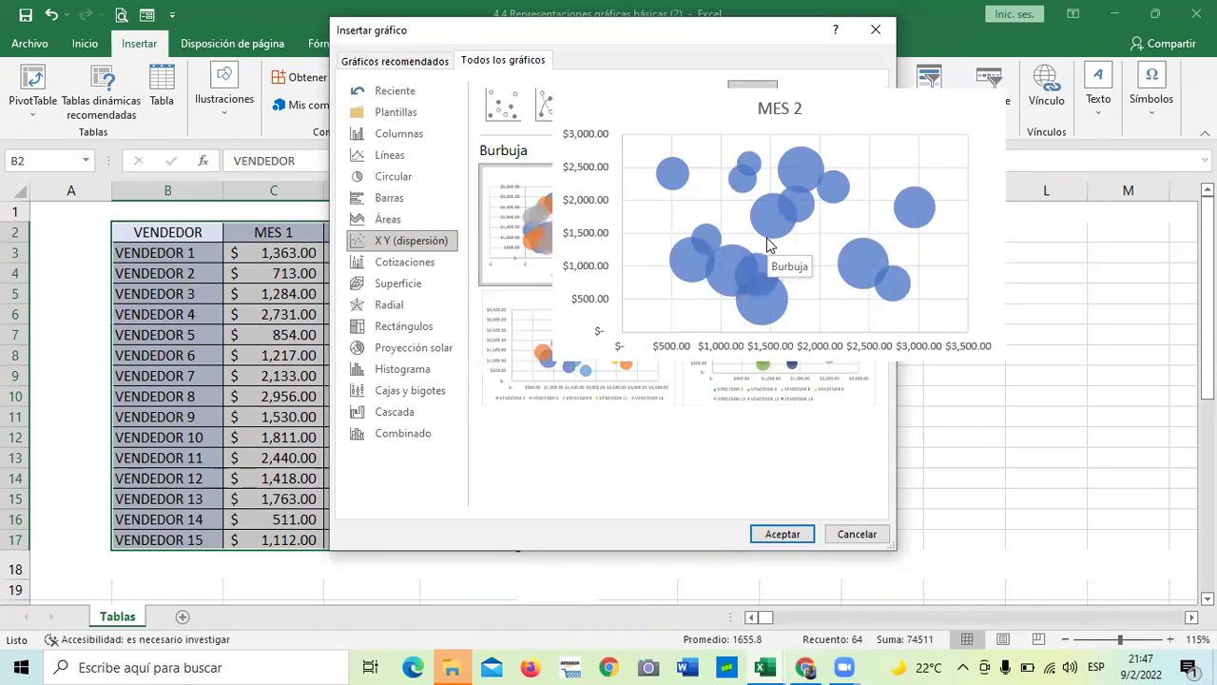
mouse_move(571, 214)
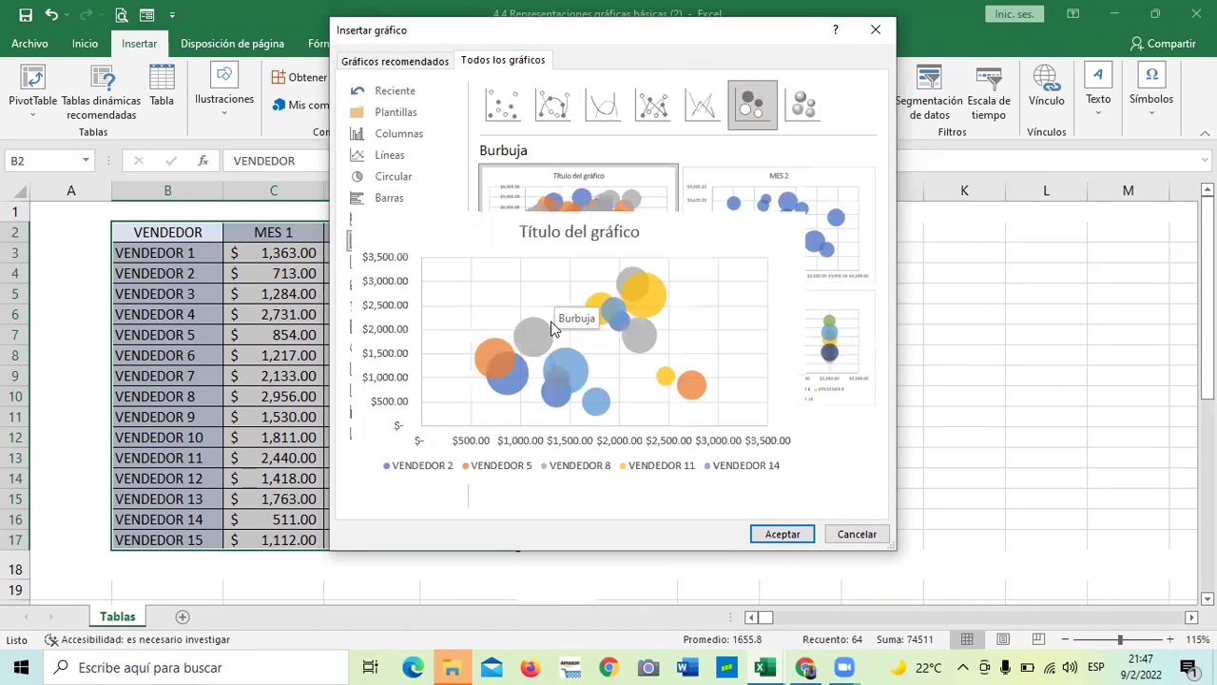
click(803, 105)
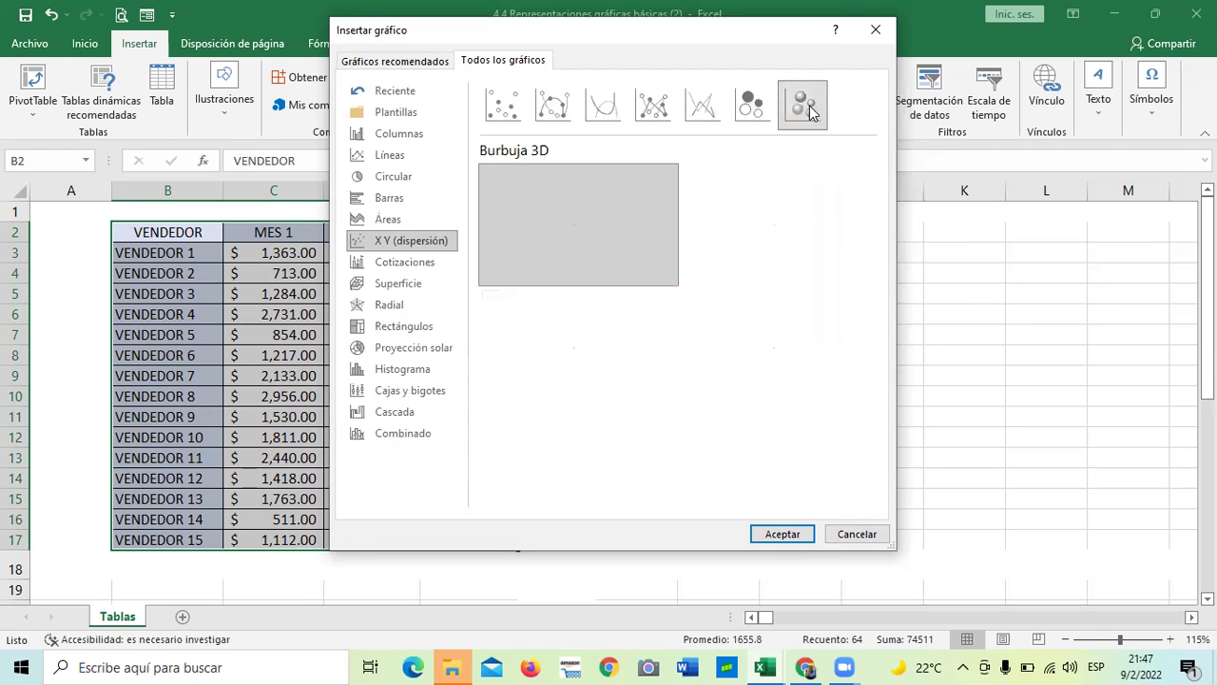
mouse_move(799, 354)
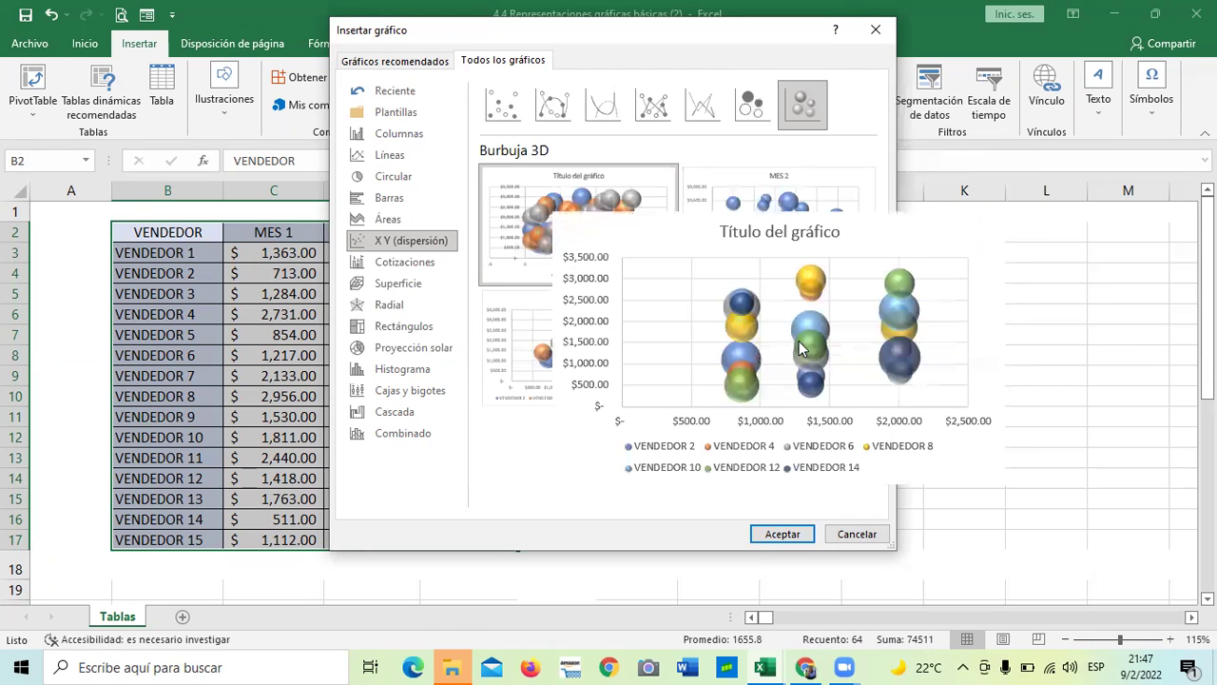
mouse_move(529, 359)
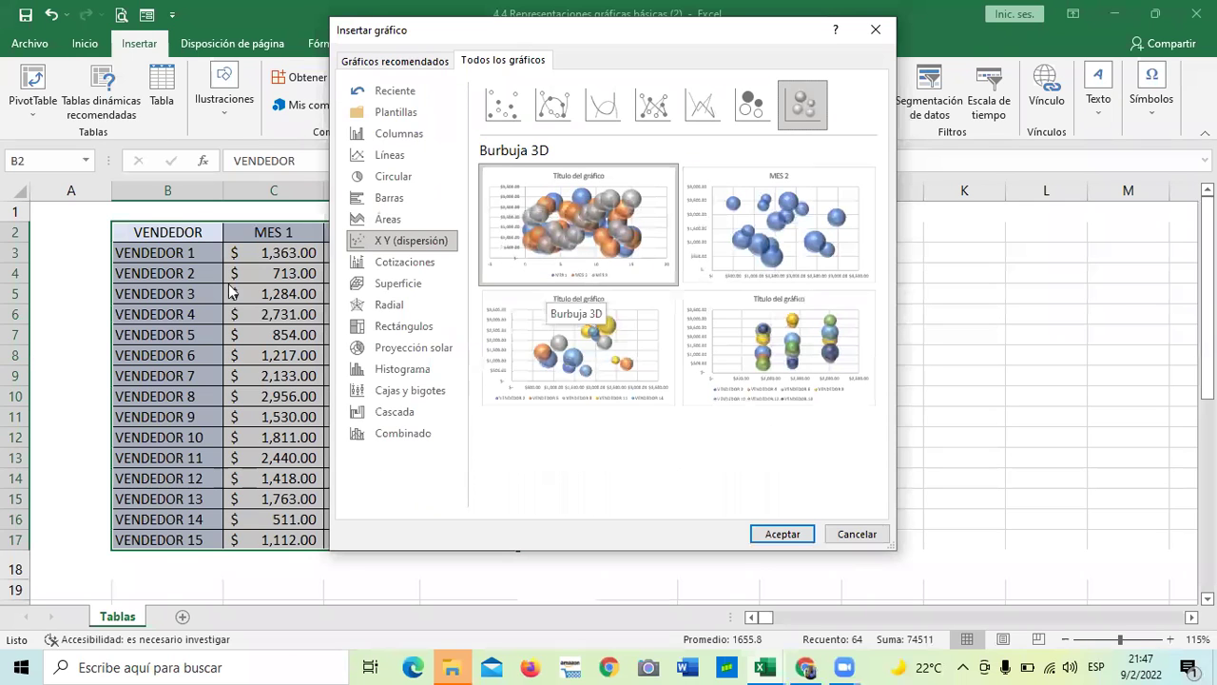
Preview the Cotizaciones chart subtypes, including Apertura, máximos, mínimos, cierre, the Volumen variant, and Máximos, mínimos, cierre.
click(433, 264)
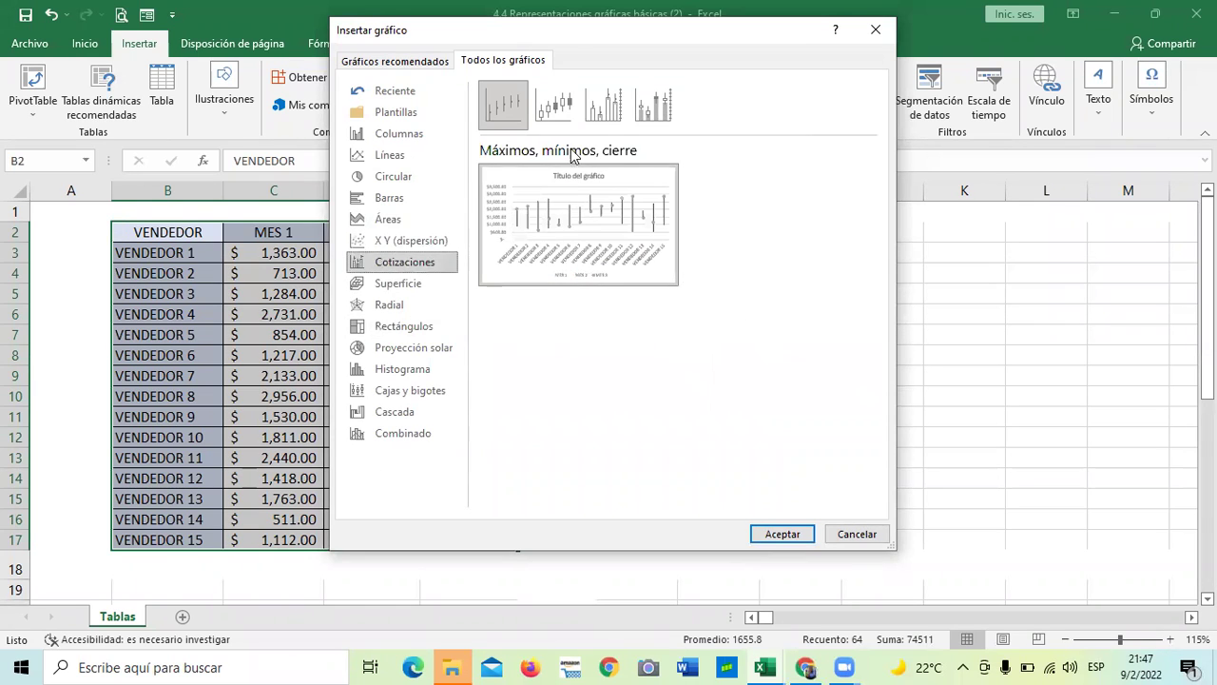
click(557, 110)
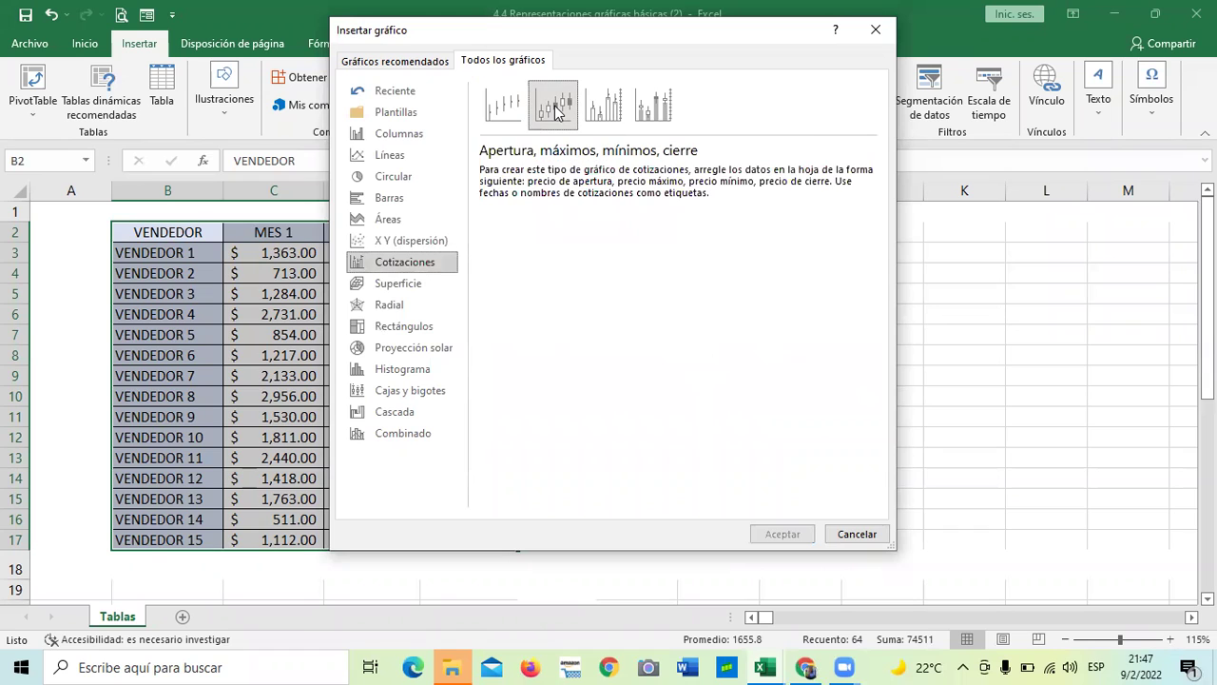
click(657, 106)
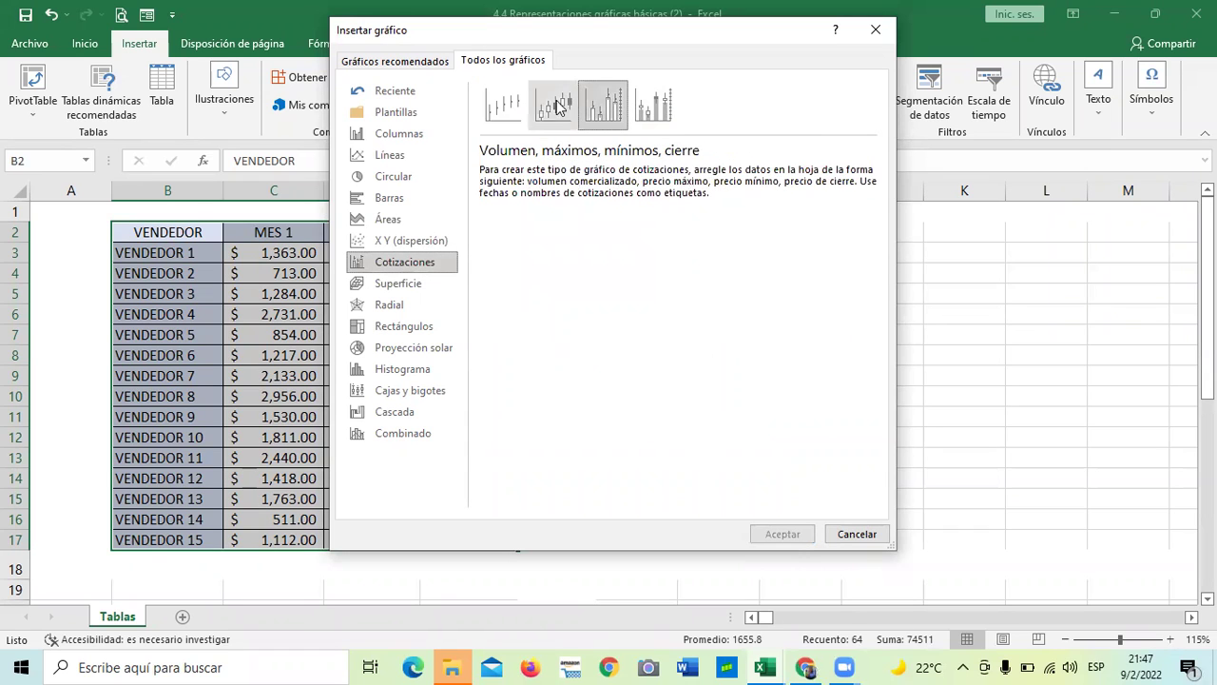
click(505, 105)
mouse_move(582, 242)
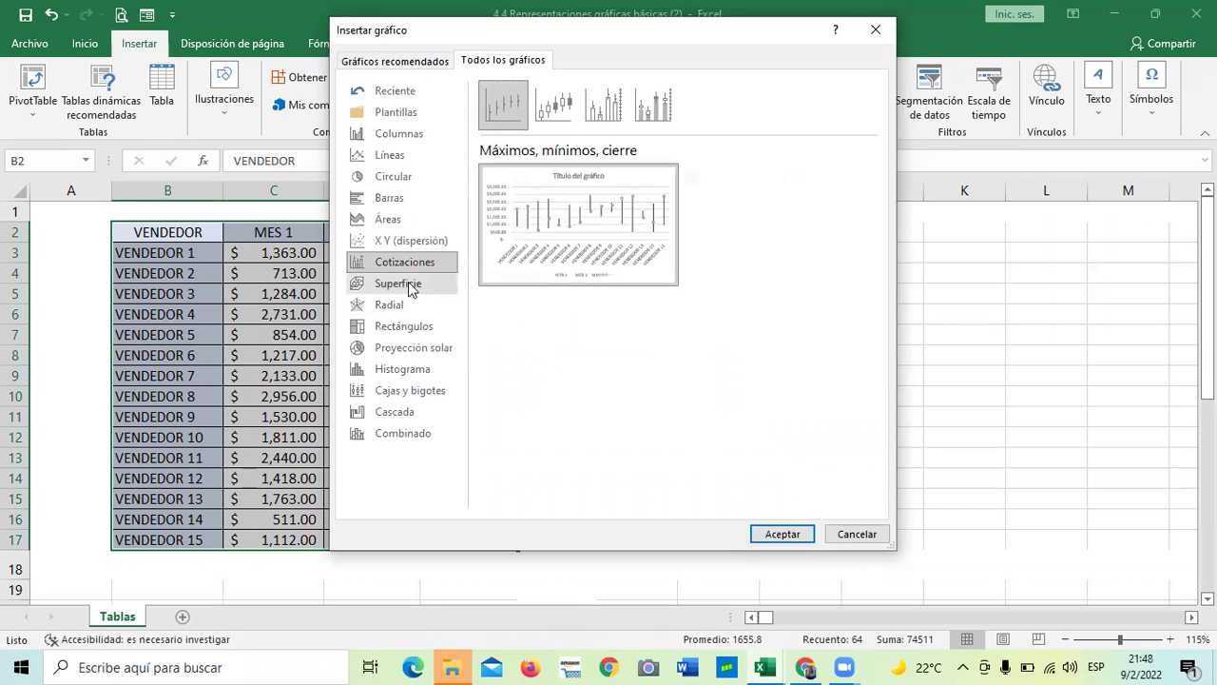
Preview the Superficie chart subtypes: Superficie 3D, Trama de superficie 3D, Contorno and Contorno reticular.
click(410, 285)
mouse_move(563, 230)
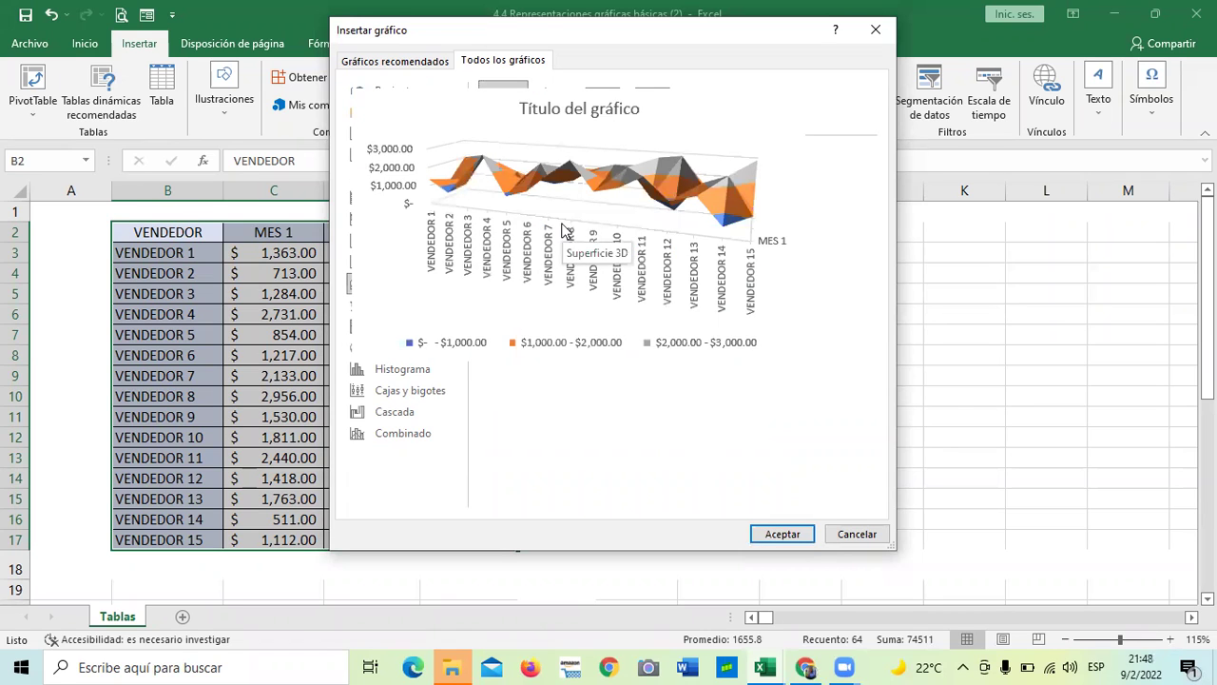
click(554, 104)
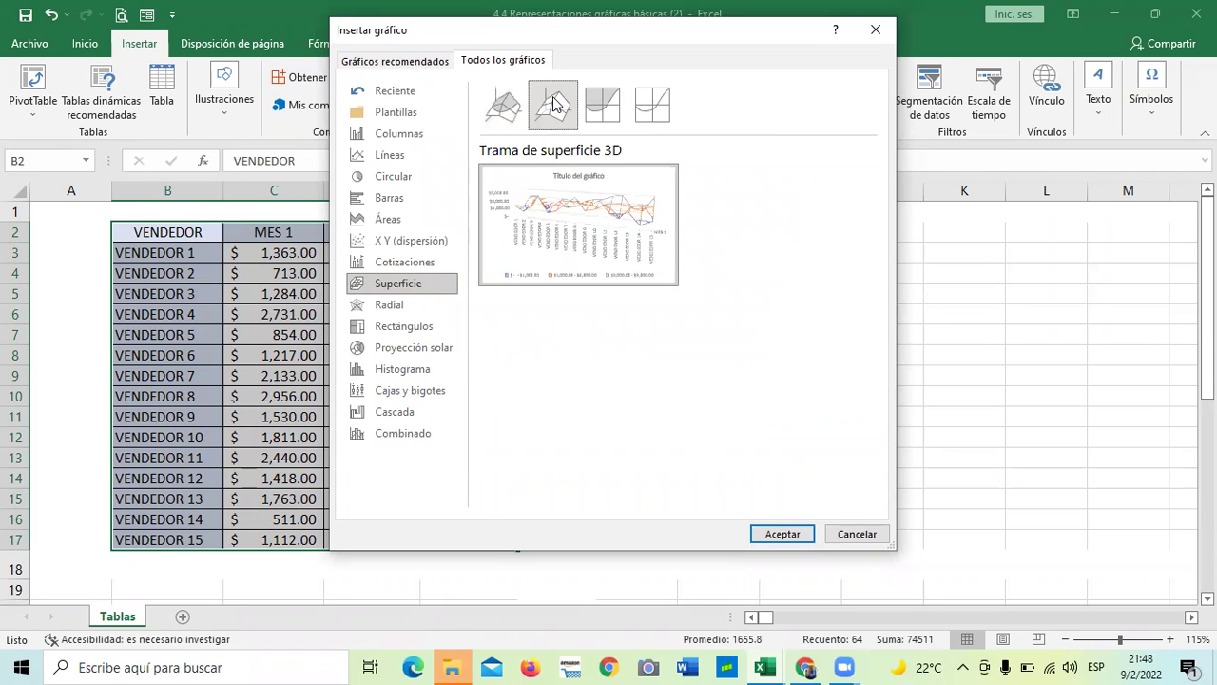
click(600, 104)
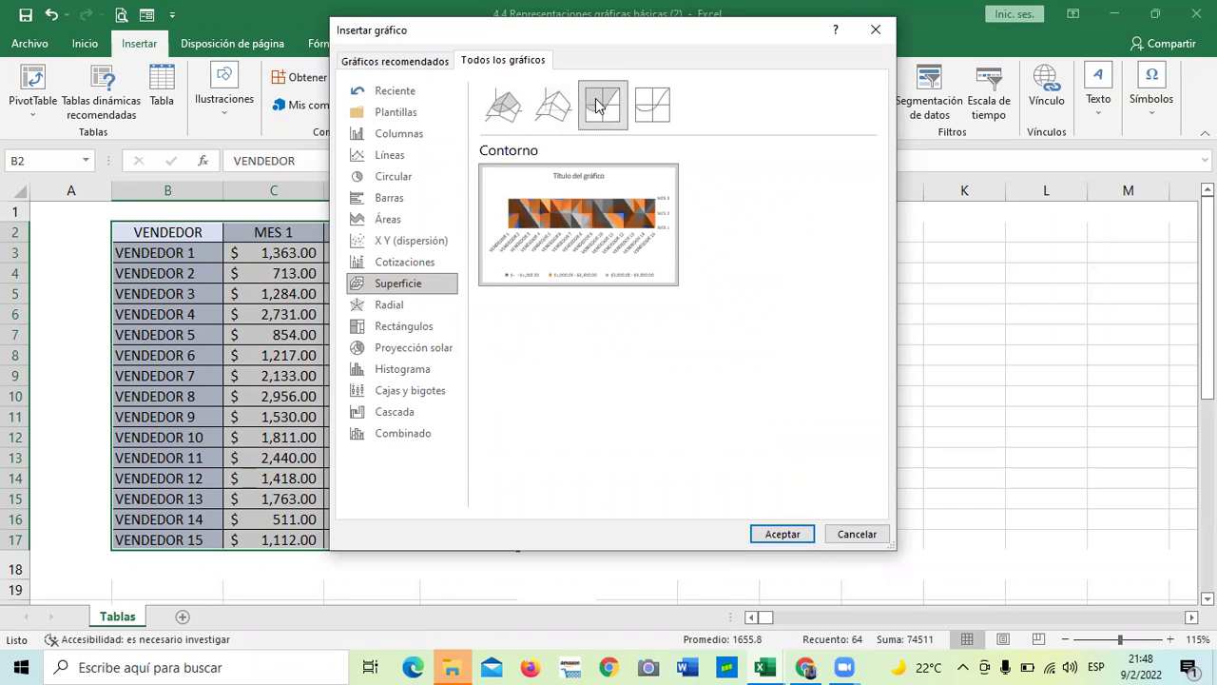
mouse_move(580, 224)
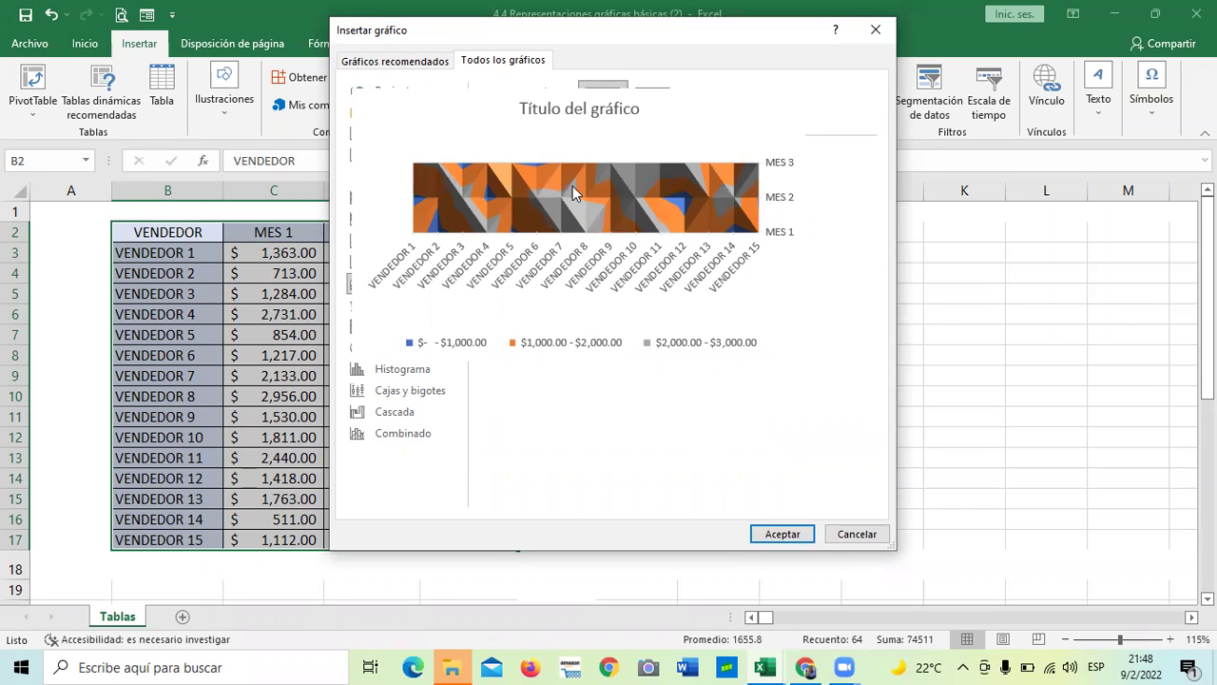
click(661, 107)
mouse_move(618, 219)
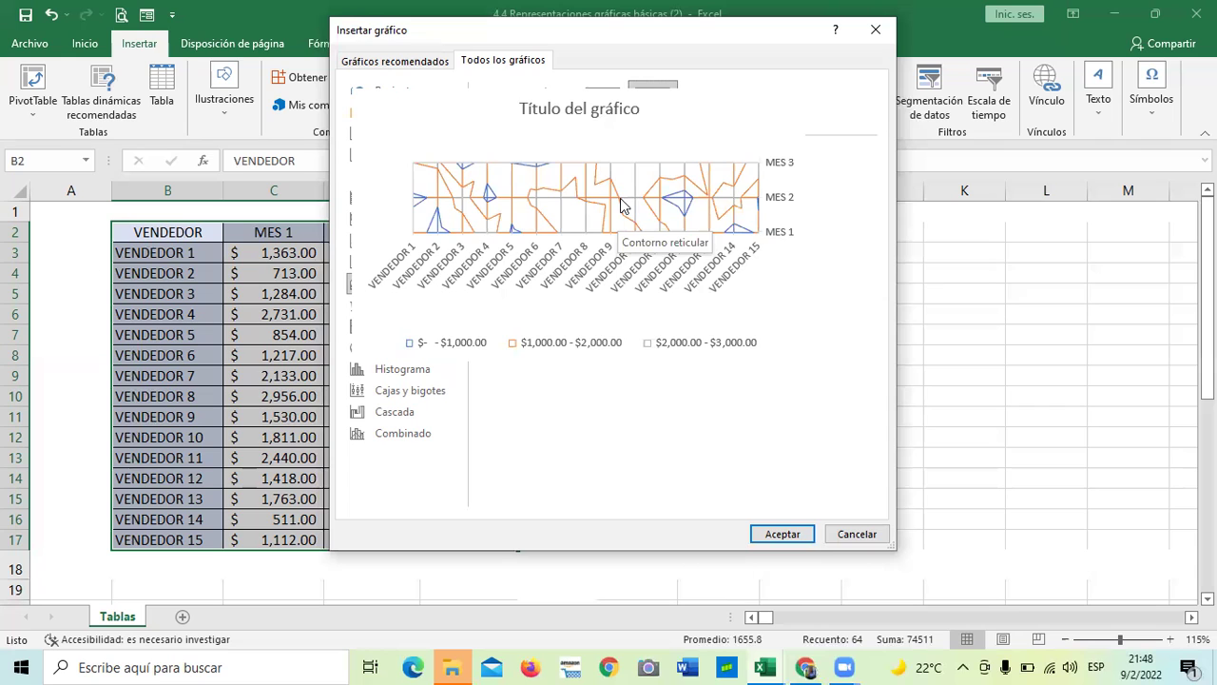
click(557, 110)
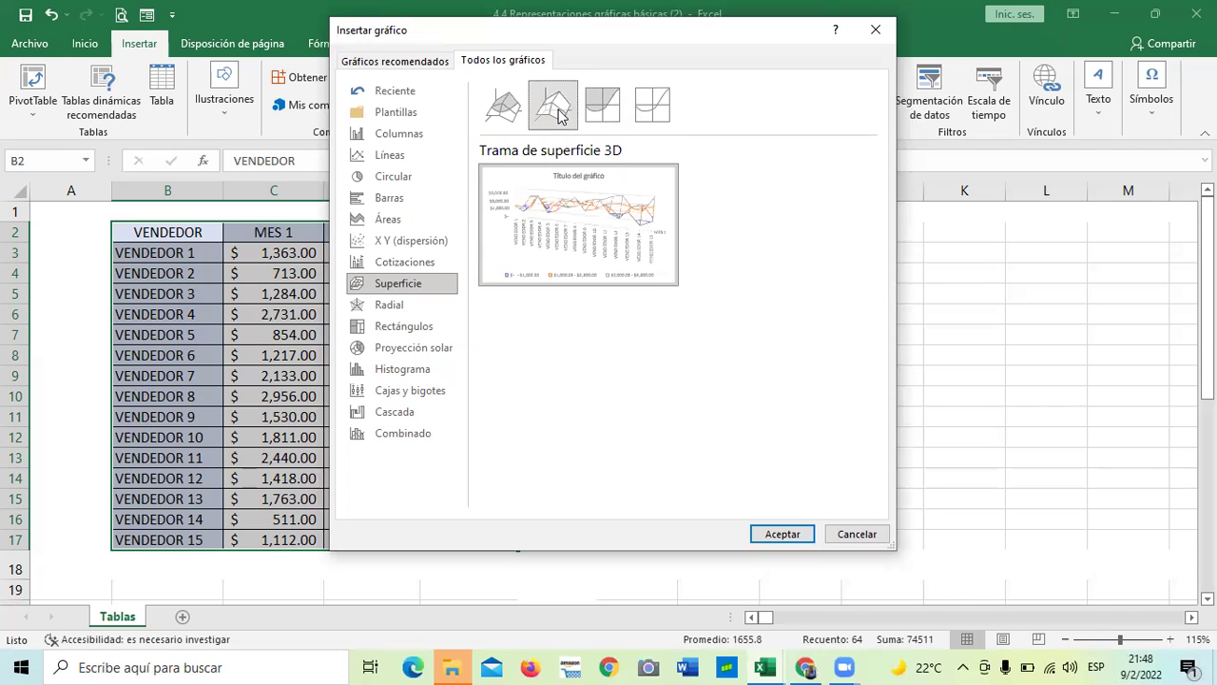
click(515, 112)
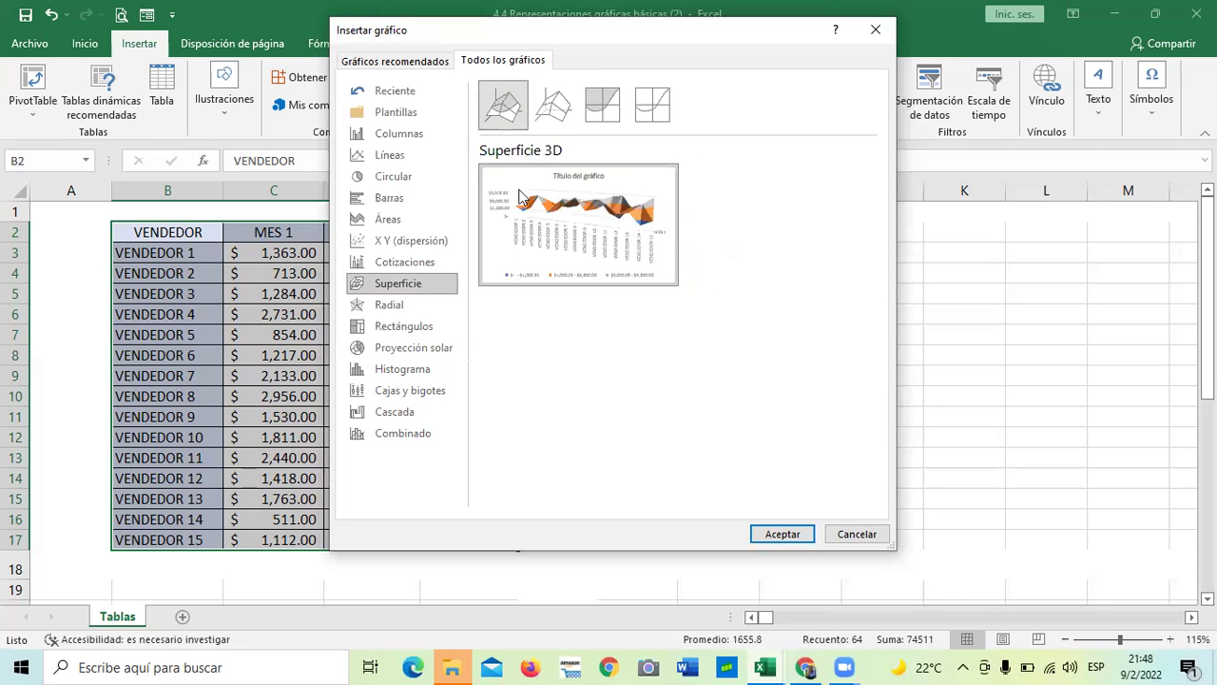
mouse_move(551, 255)
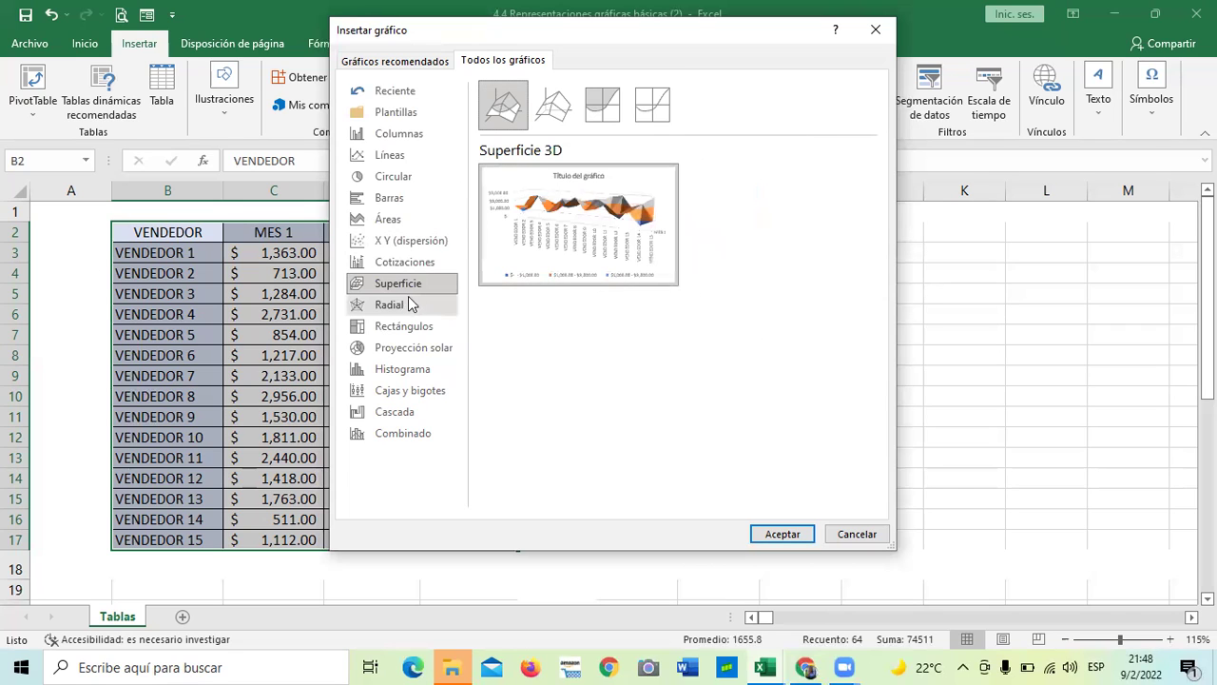
Preview the Radial chart subtypes for the seller data: Radial, Radial con marcadores and Radial relleno.
click(401, 303)
mouse_move(599, 245)
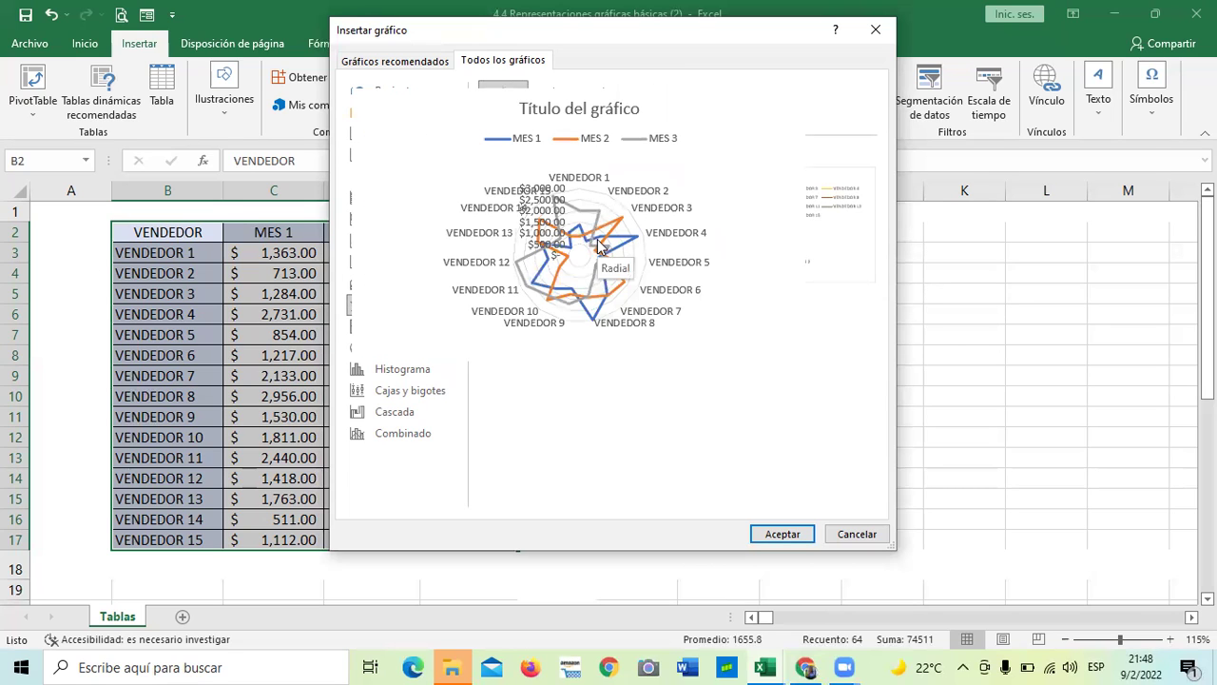
click(551, 102)
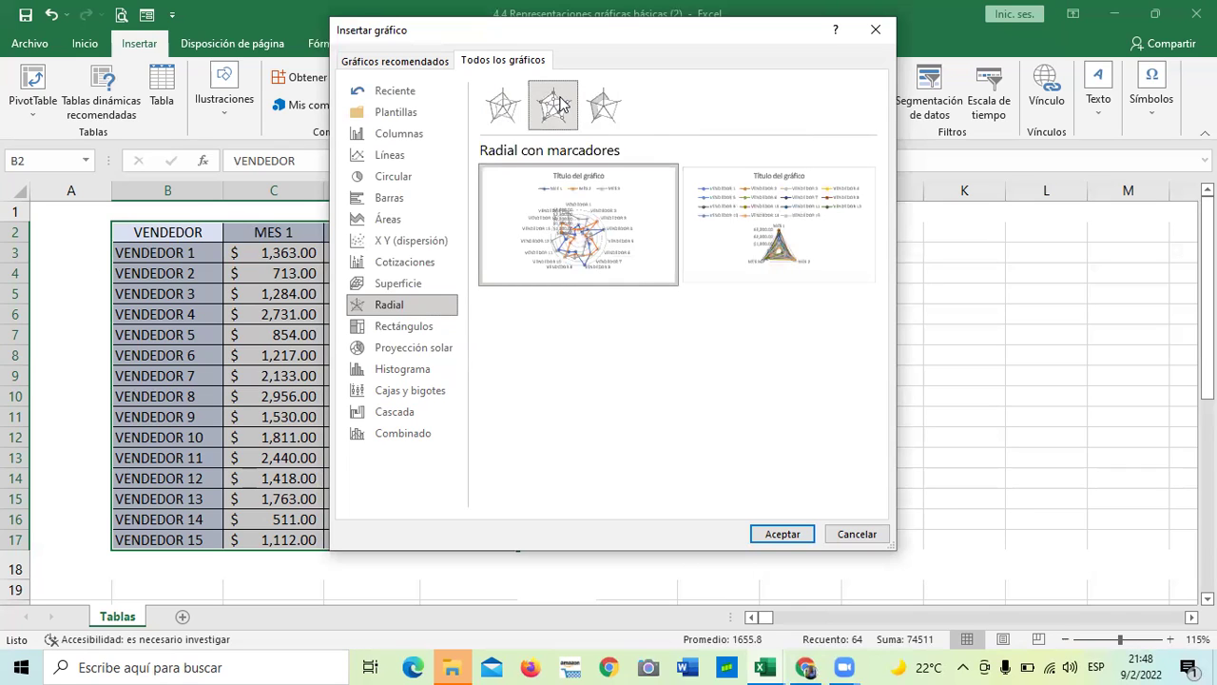
mouse_move(582, 238)
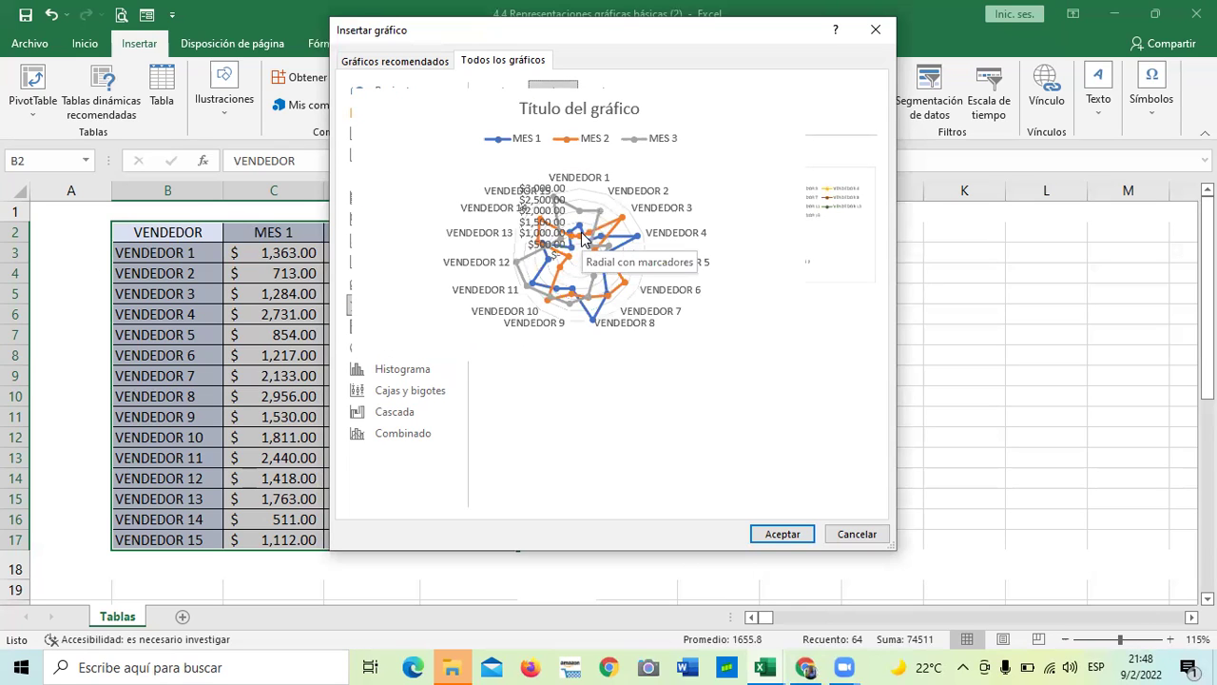
click(603, 107)
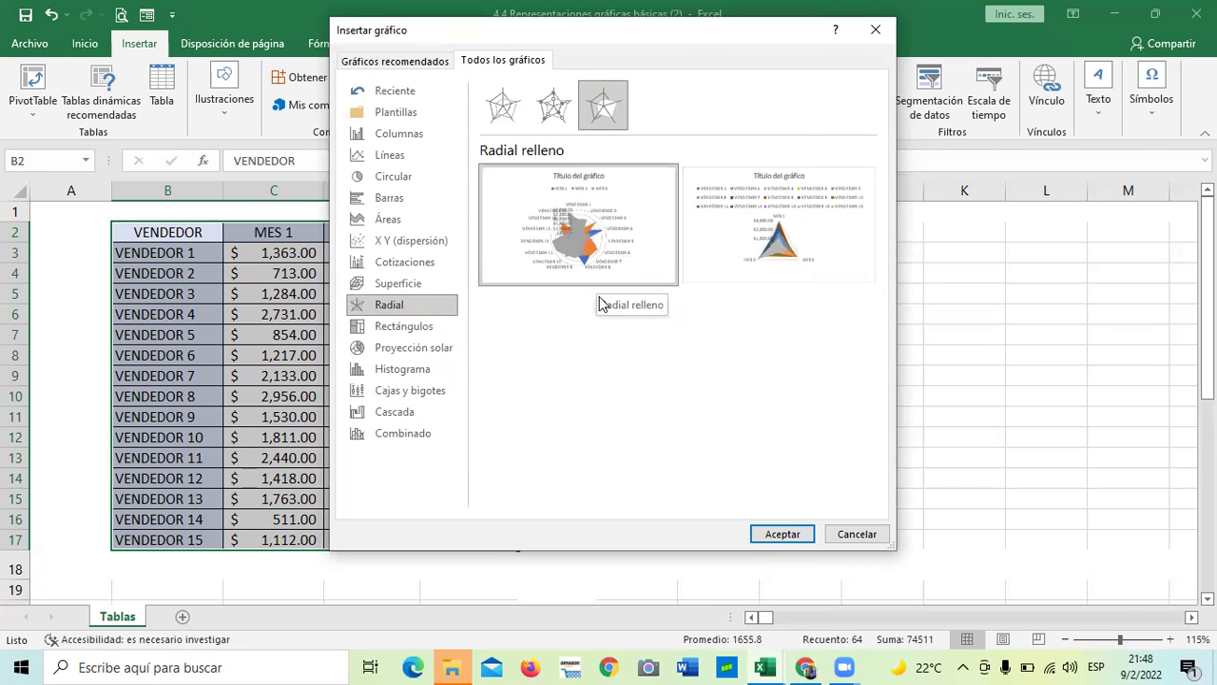
click(503, 105)
Preview the Rectángulos and Proyección solar chart types, enlarging each layout of the seller data.
click(405, 326)
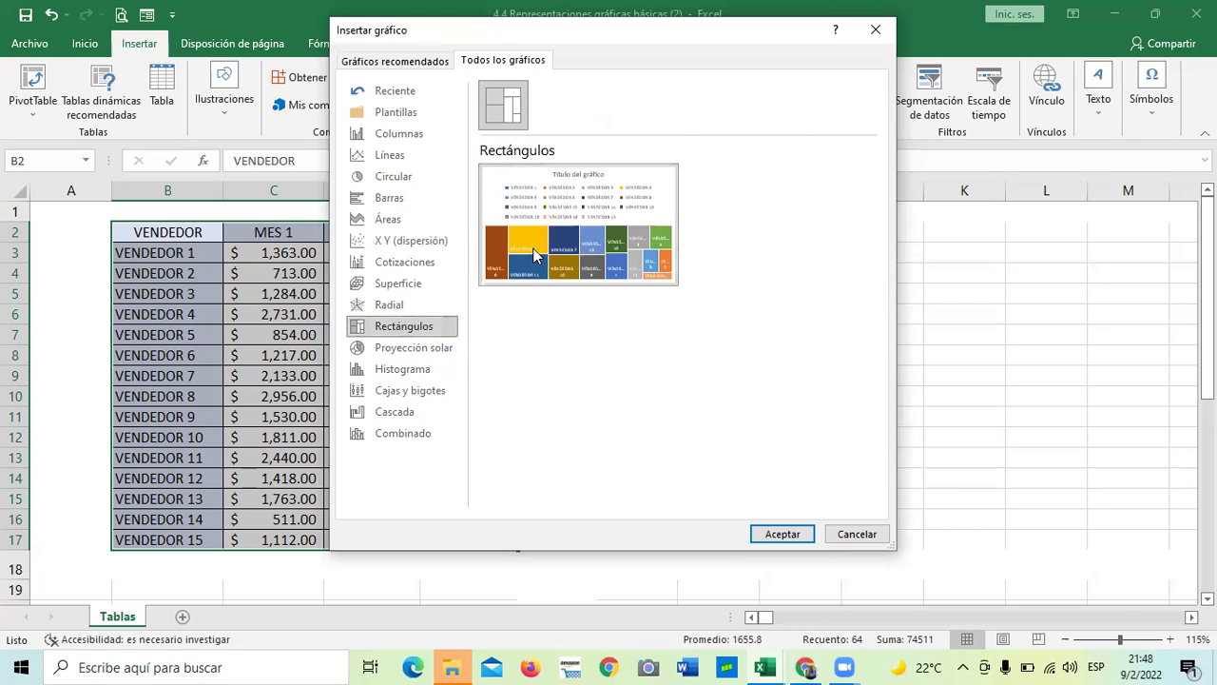
mouse_move(551, 239)
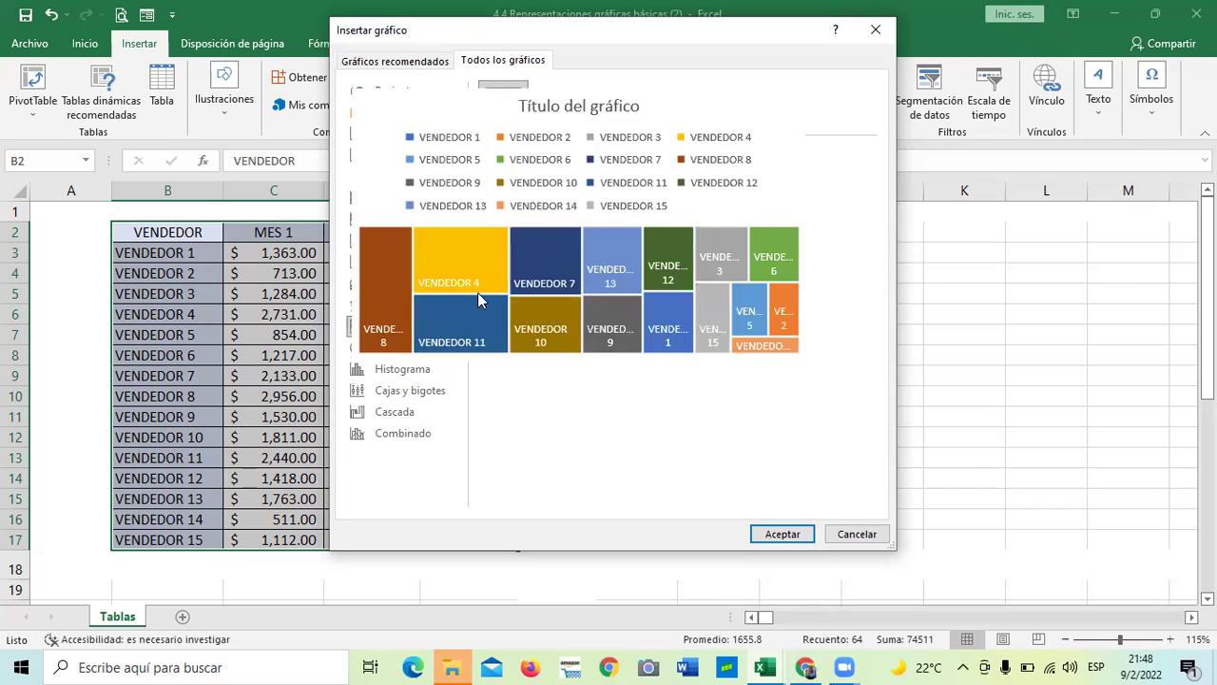
click(423, 352)
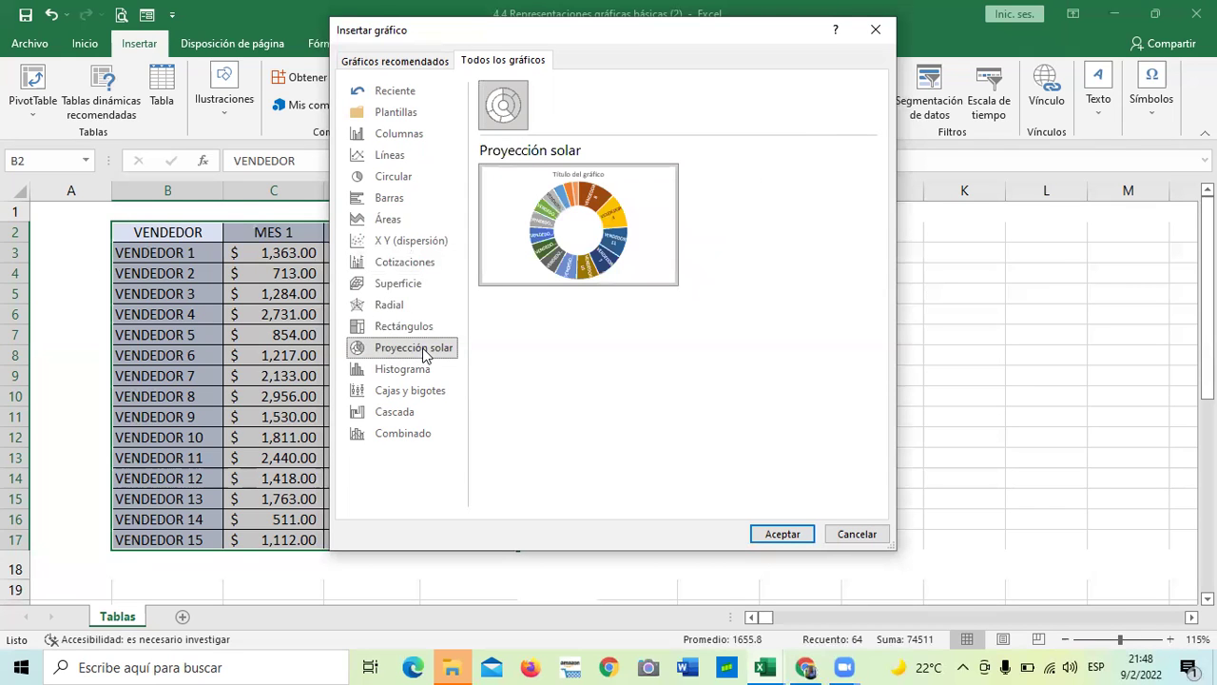
mouse_move(612, 248)
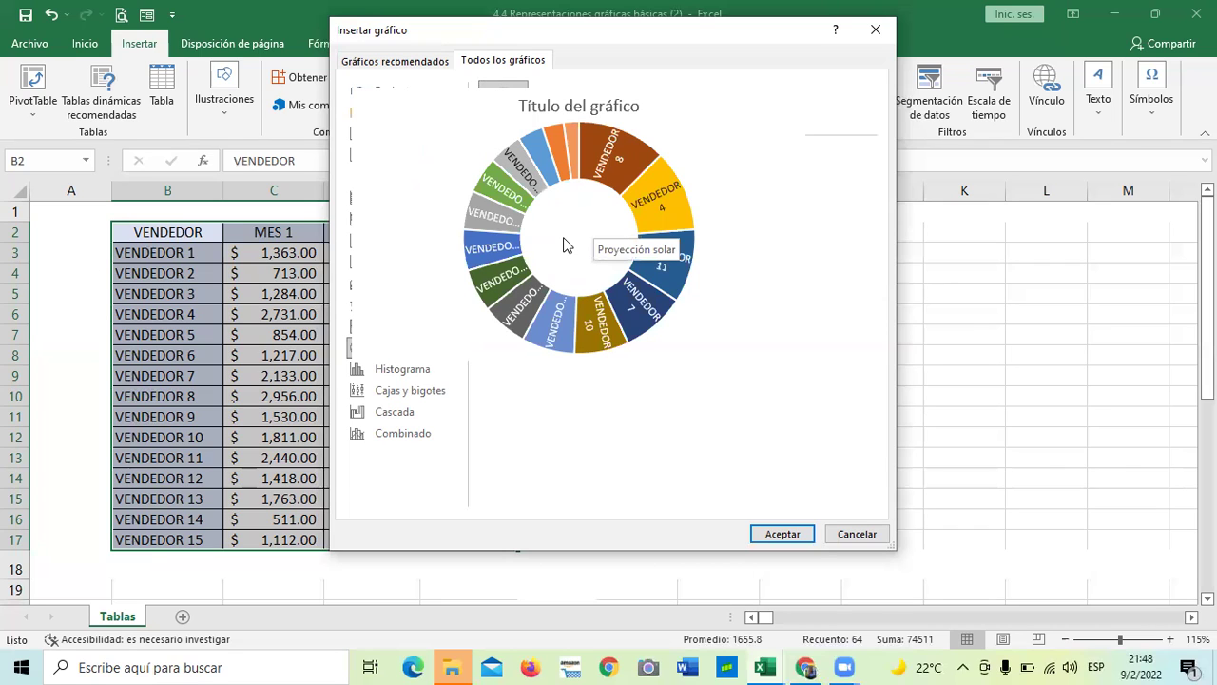
Preview the Histograma and Pareto chart subtypes and compare them for the seller data.
click(417, 373)
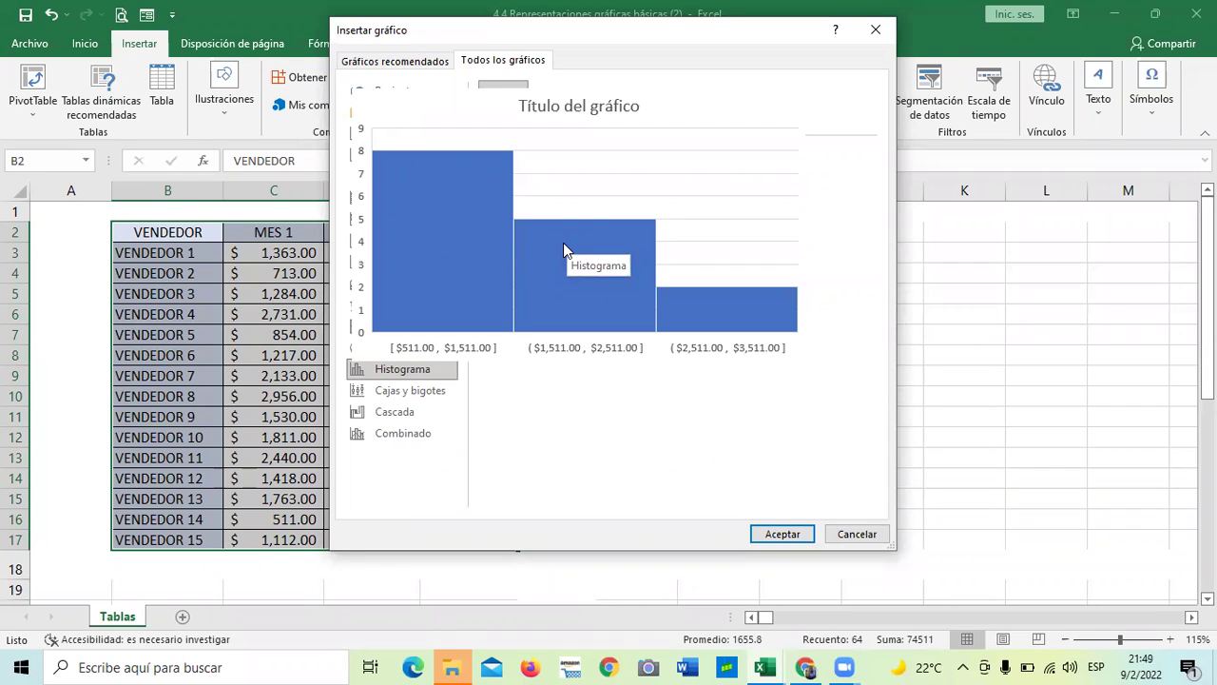
click(552, 105)
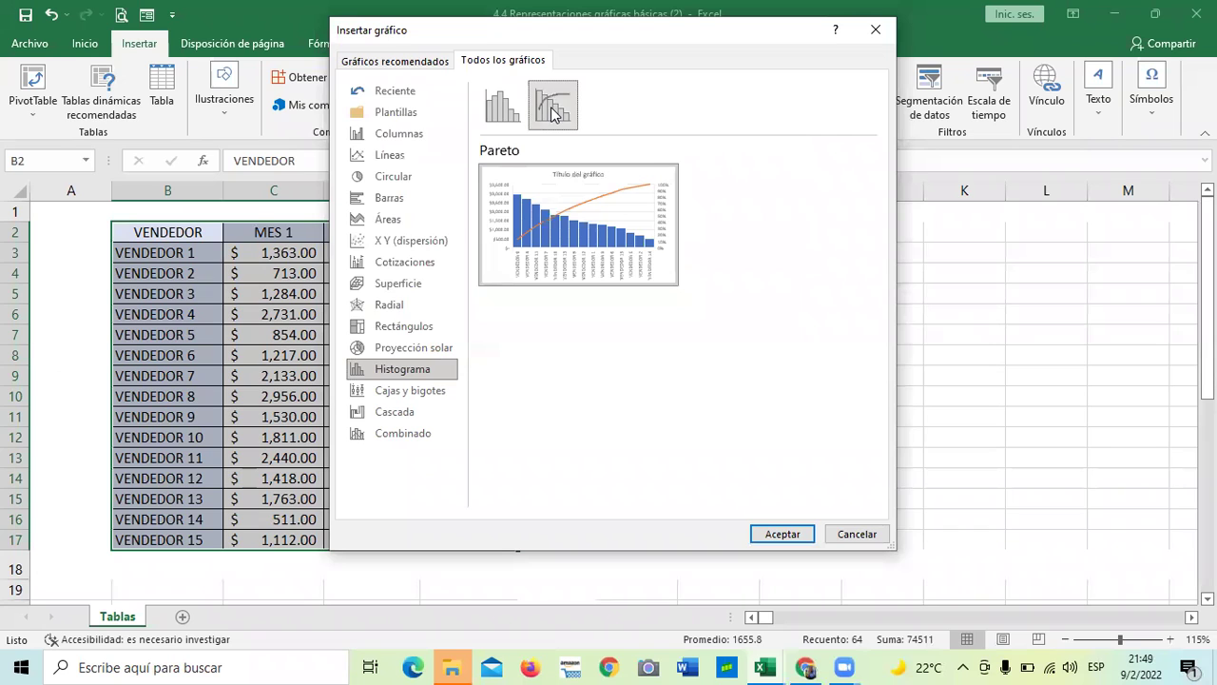
mouse_move(605, 270)
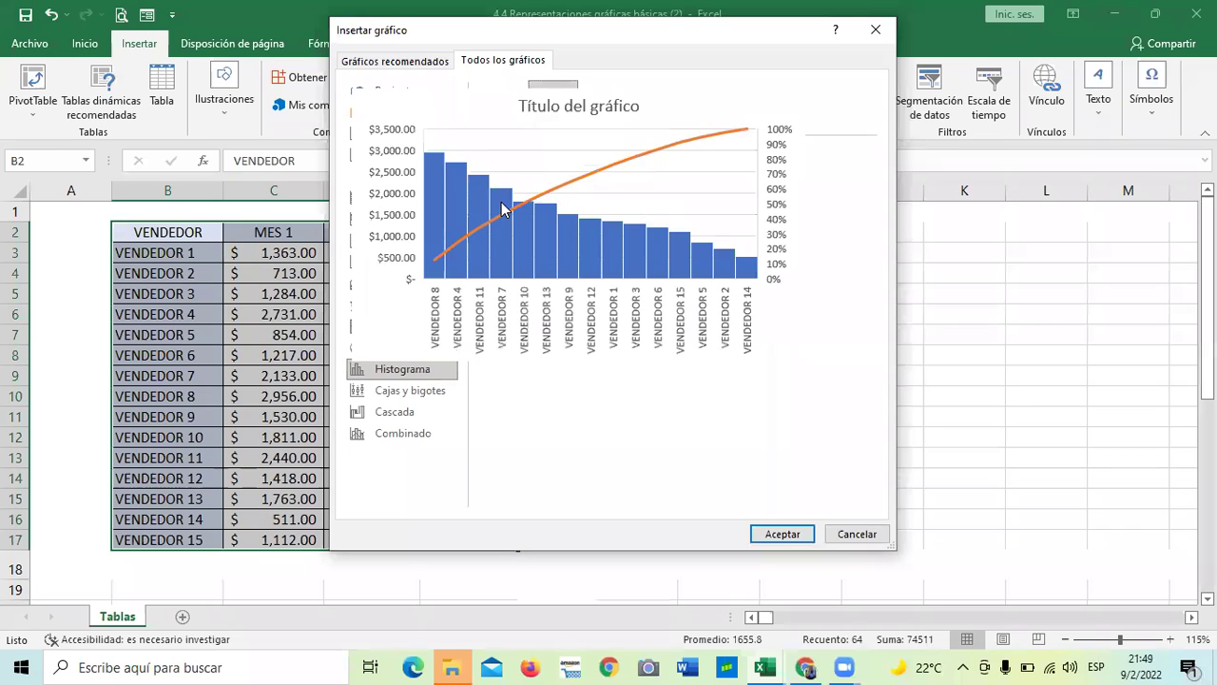
click(504, 107)
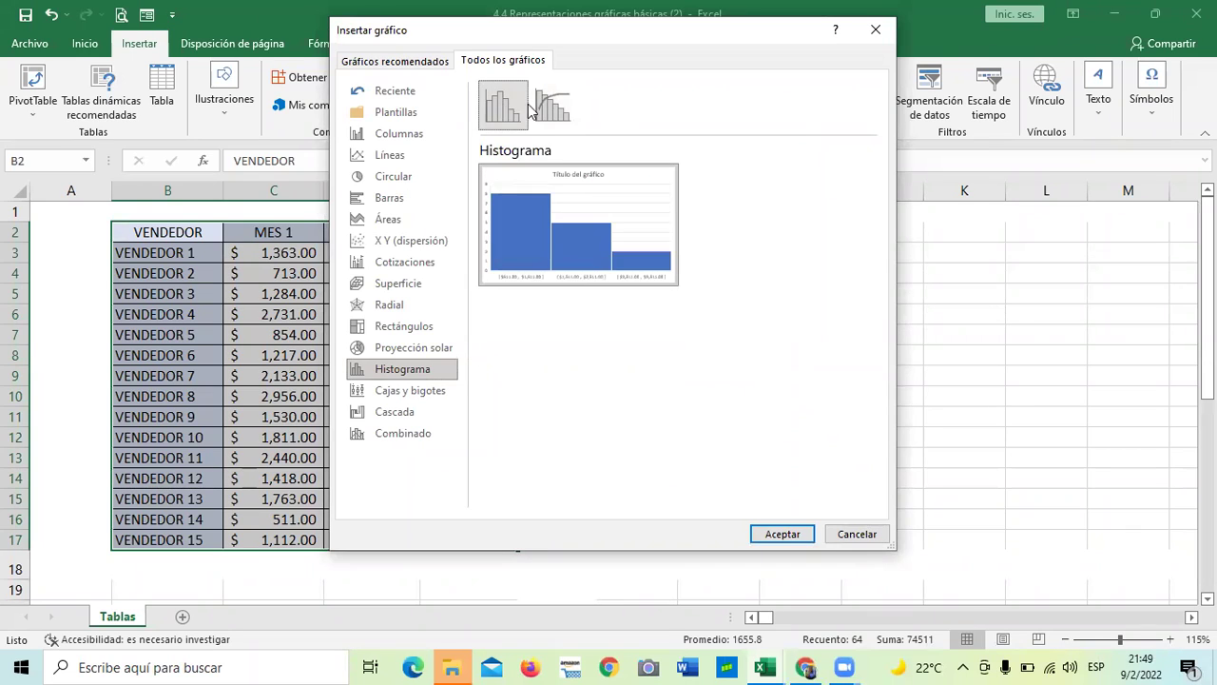
click(548, 107)
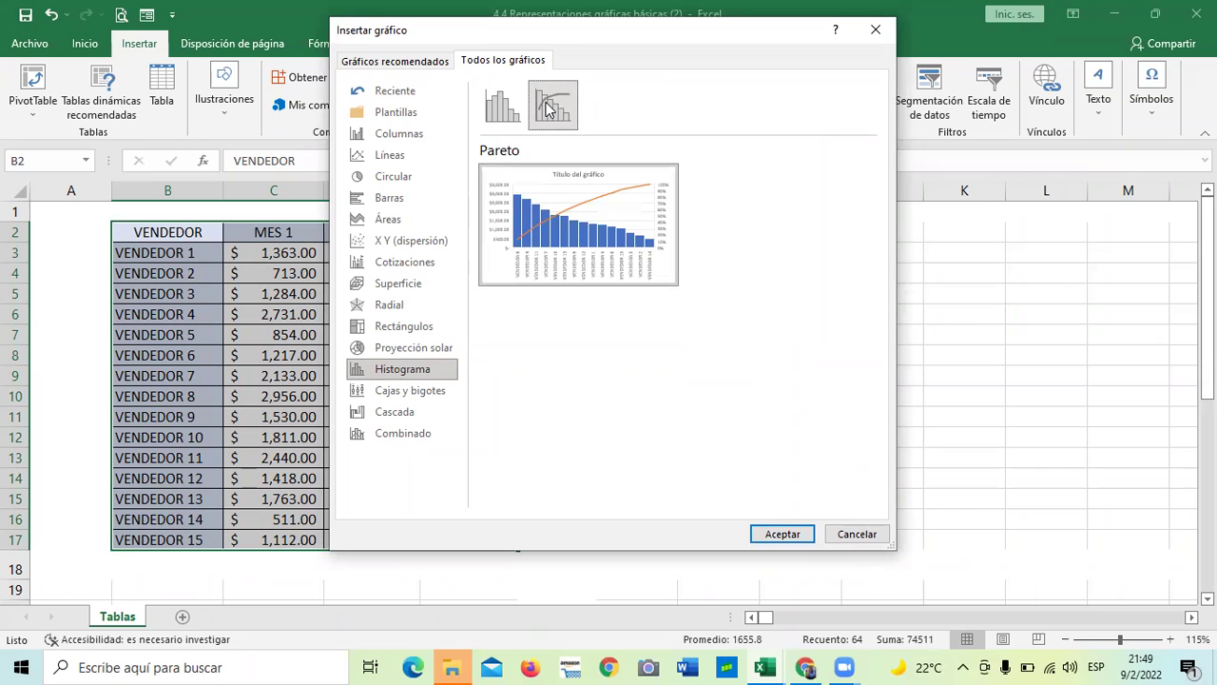
Preview the Cajas y bigotes and Cascada chart types, enlarging each one for the seller data.
click(427, 390)
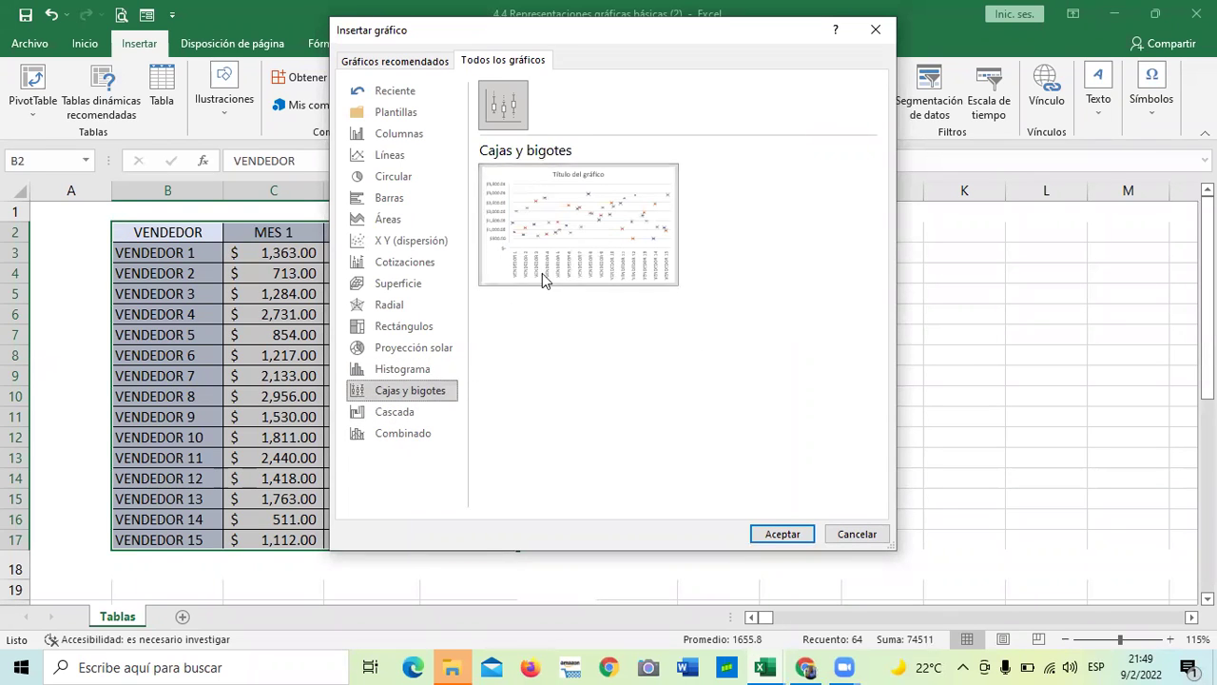
mouse_move(580, 226)
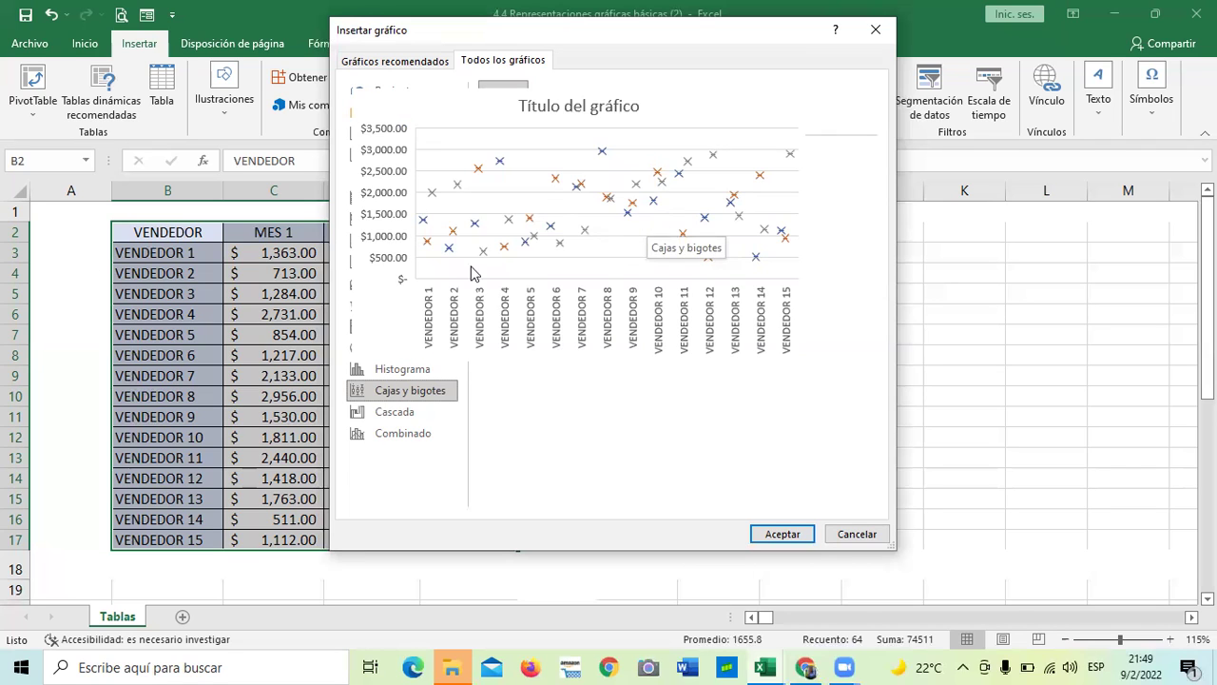
click(395, 412)
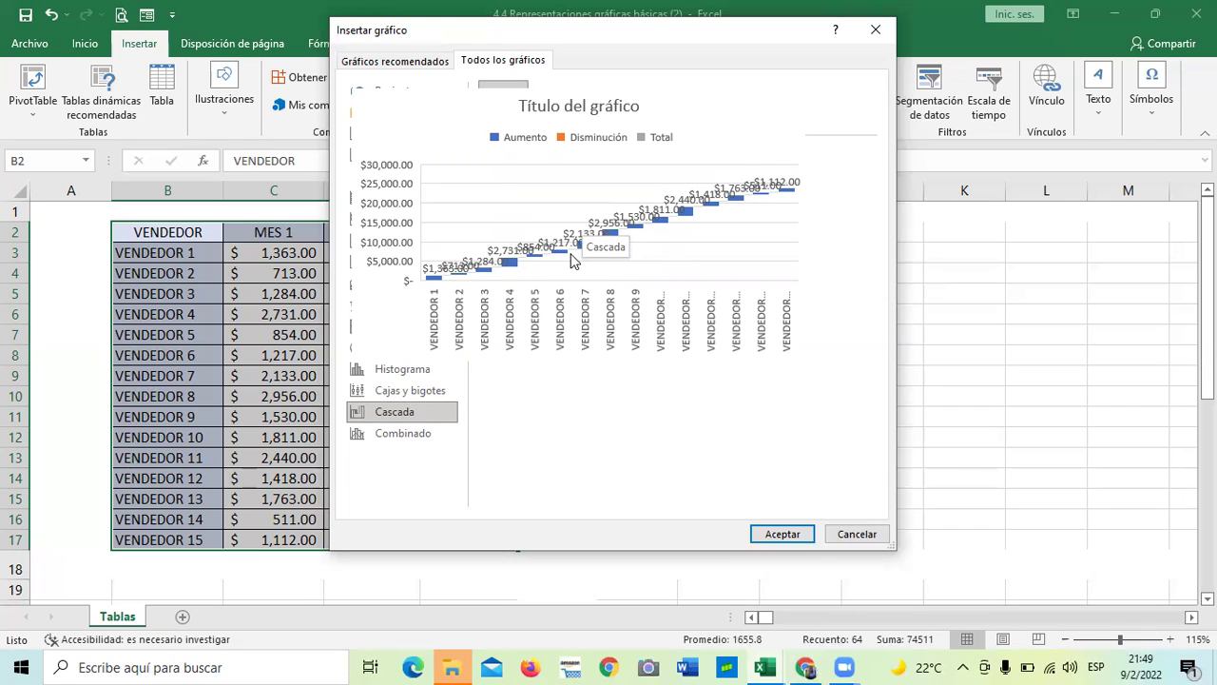
mouse_move(635, 236)
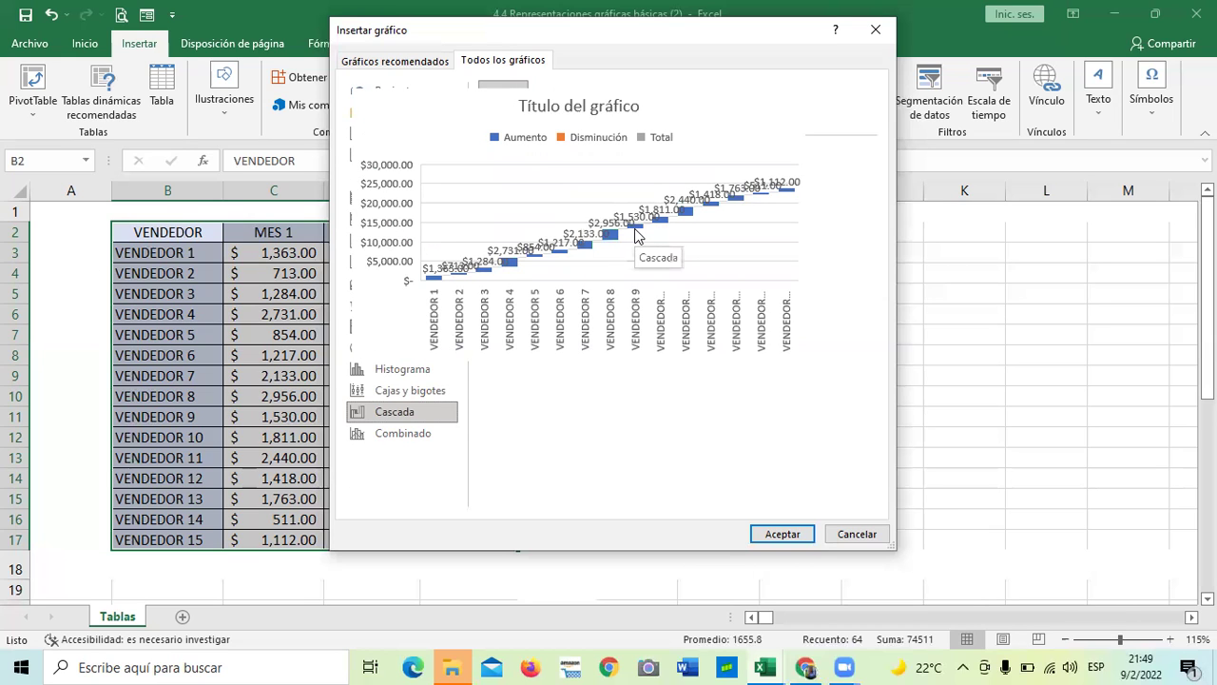
Preview the Combinado subtypes: Columna agrupada - Línea, its secondary-axis variant, stacked areas with clustered columns, and Combinación personalizada.
click(392, 434)
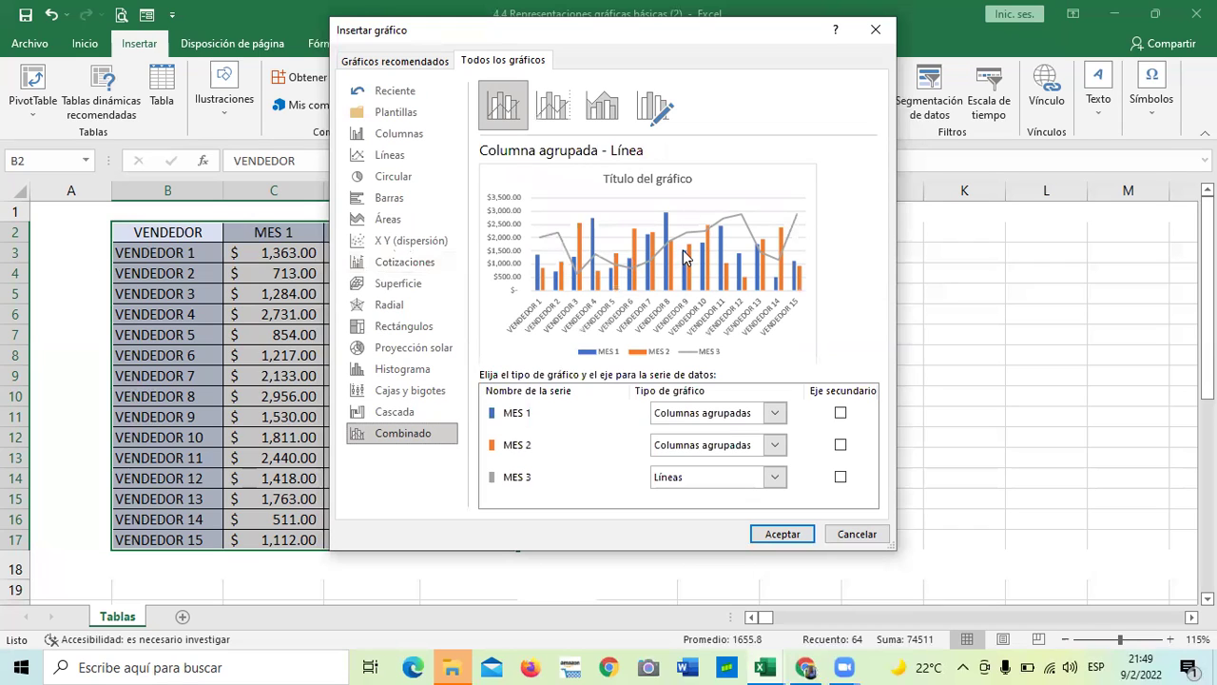
click(569, 116)
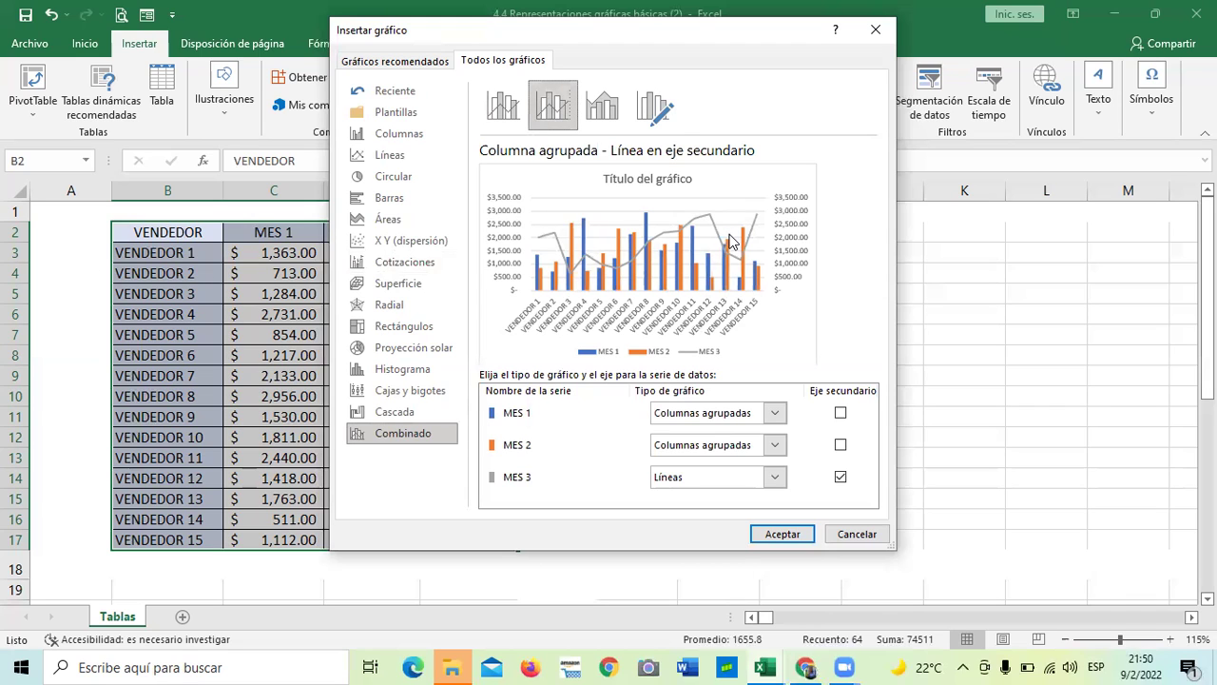
click(614, 118)
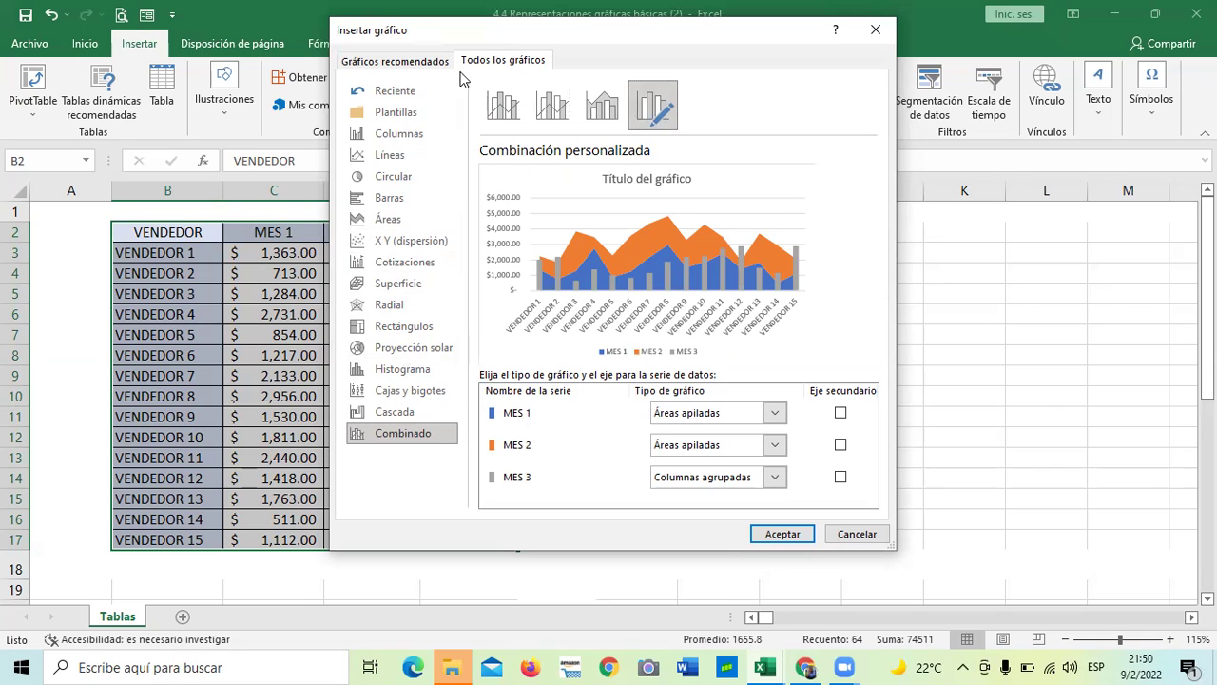
Insert a Columna agrupada 3D chart with the sellers on the horizontal axis and place it beside the table, over columns F to K.
click(404, 134)
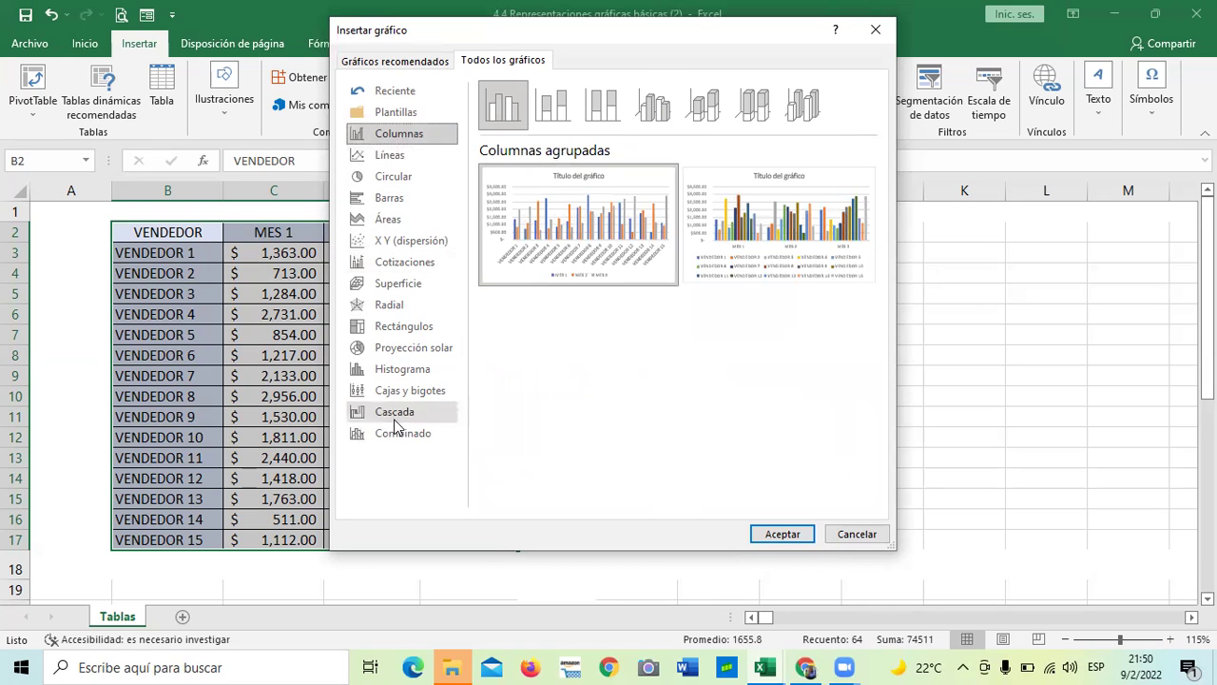
mouse_move(591, 192)
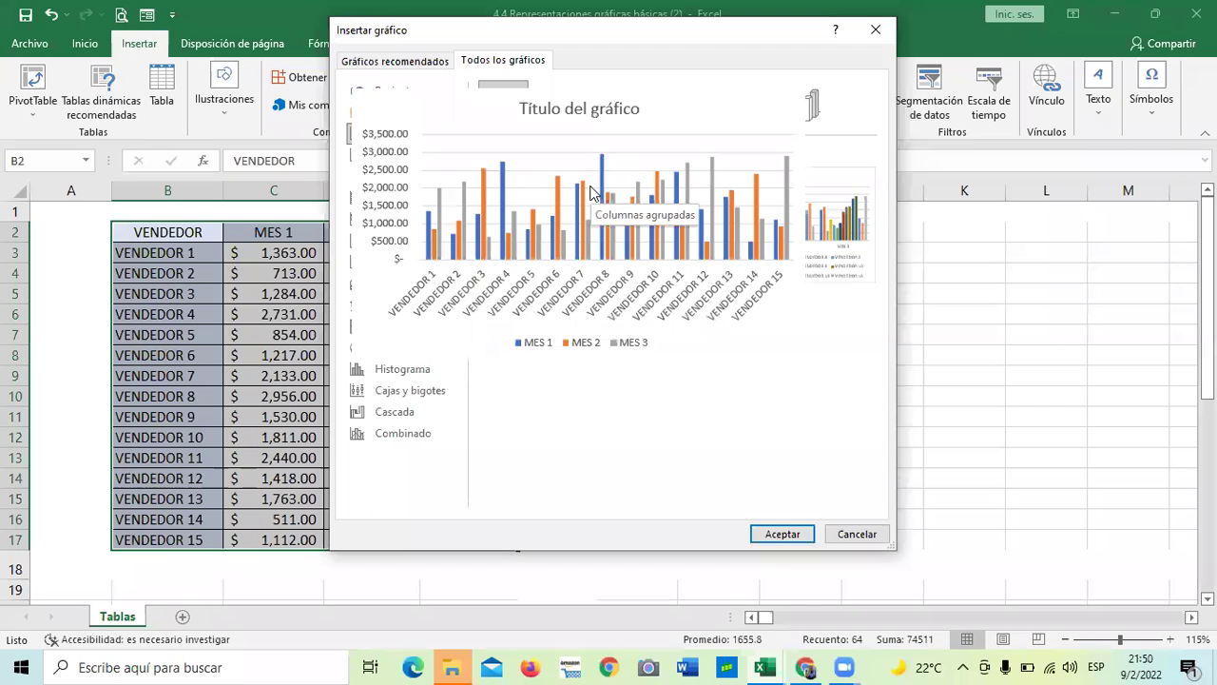
click(553, 107)
click(657, 108)
mouse_move(597, 260)
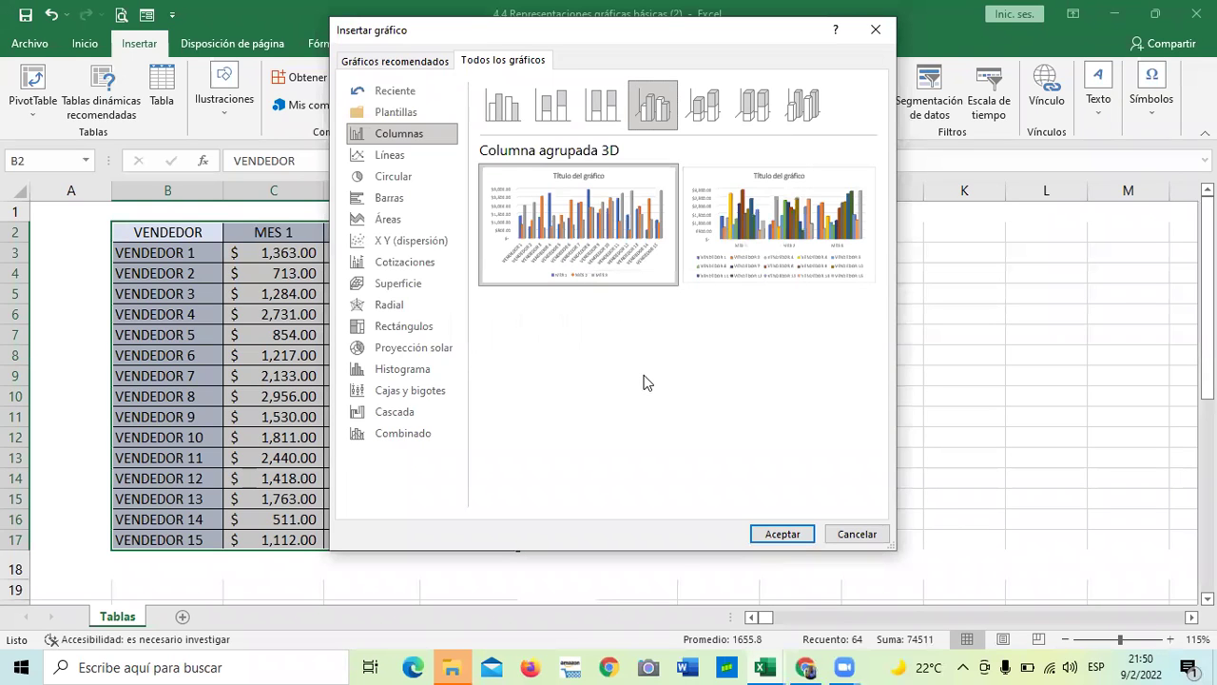
click(785, 534)
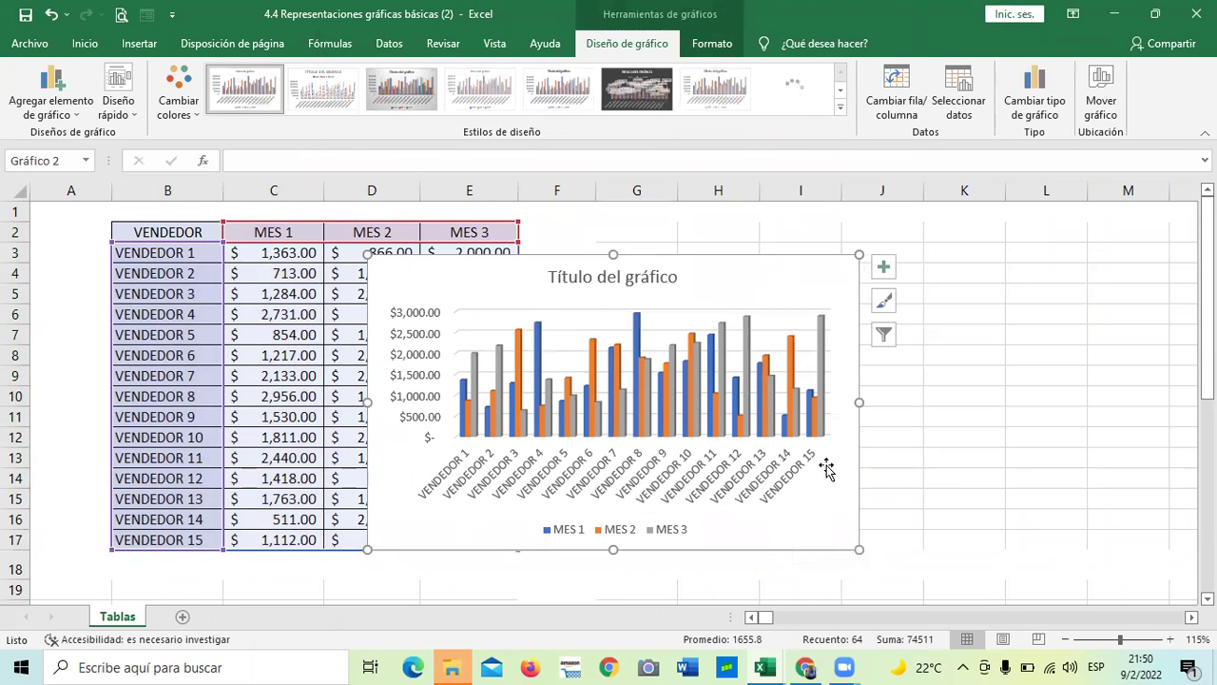
drag(717, 279, 904, 240)
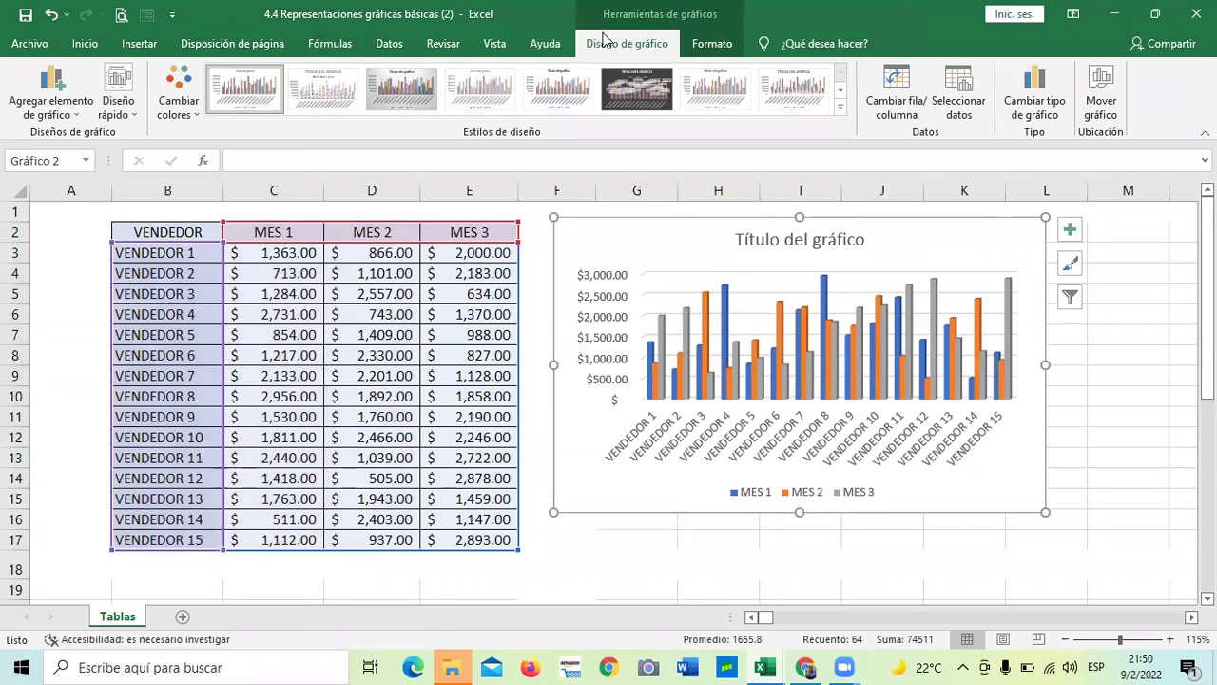
Examine the formatting and design options available for the inserted column chart.
click(712, 43)
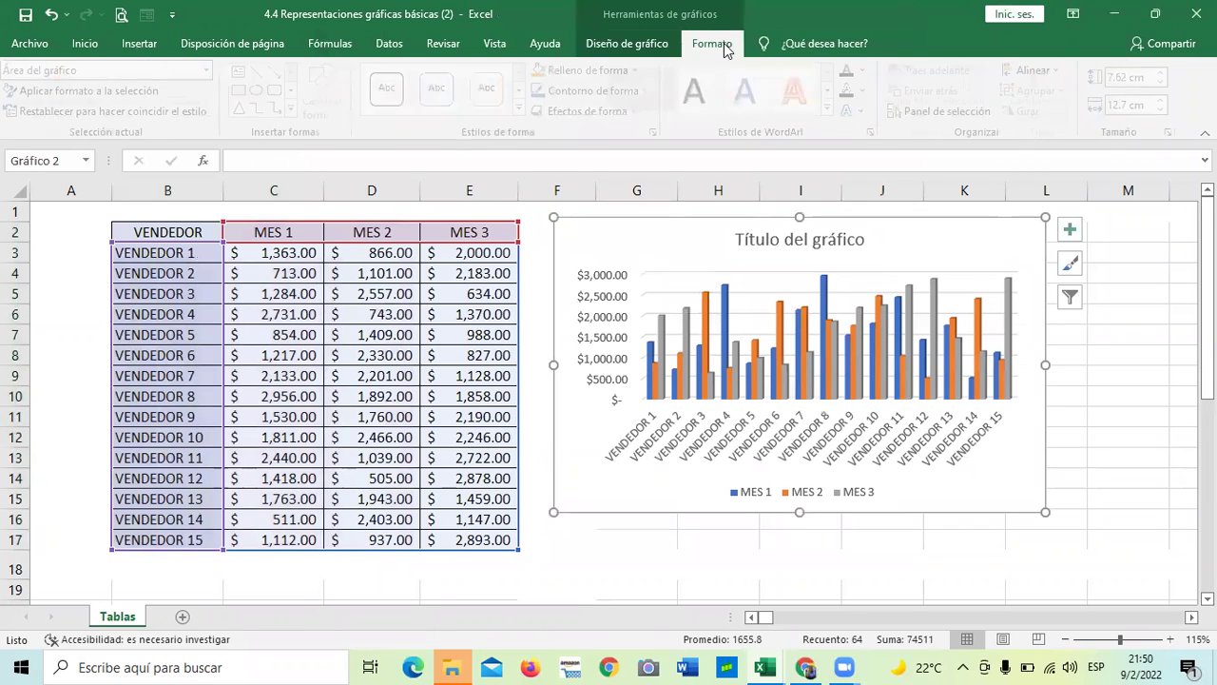
click(643, 44)
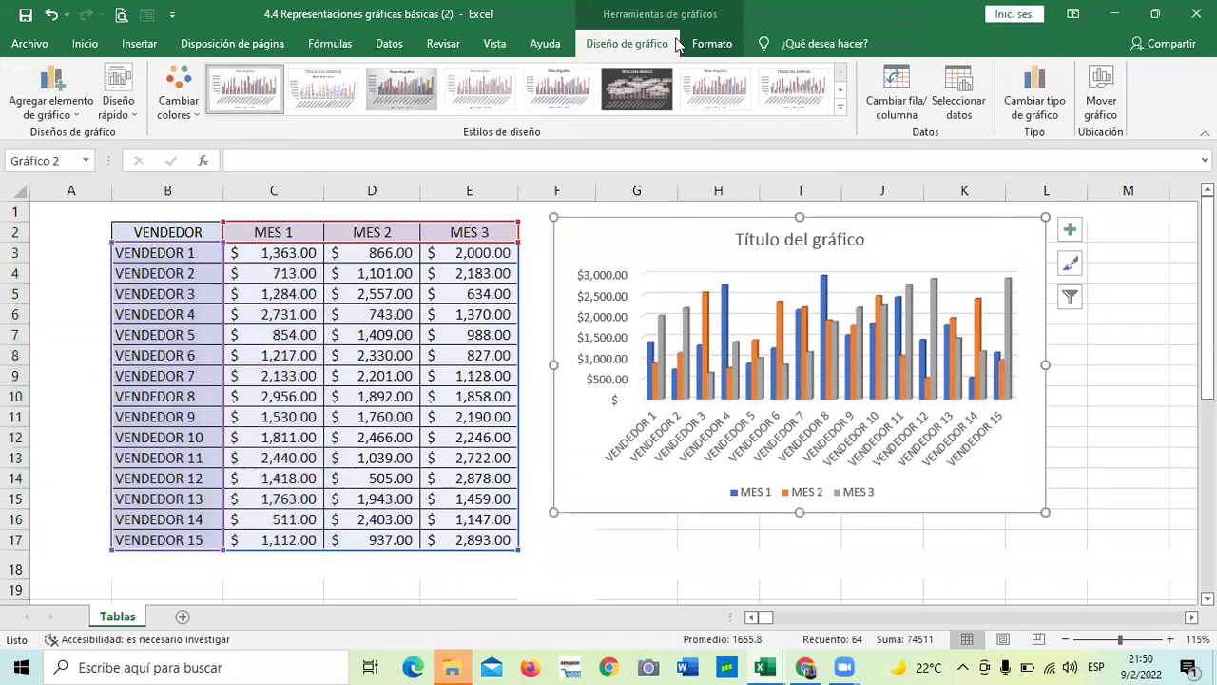
click(712, 44)
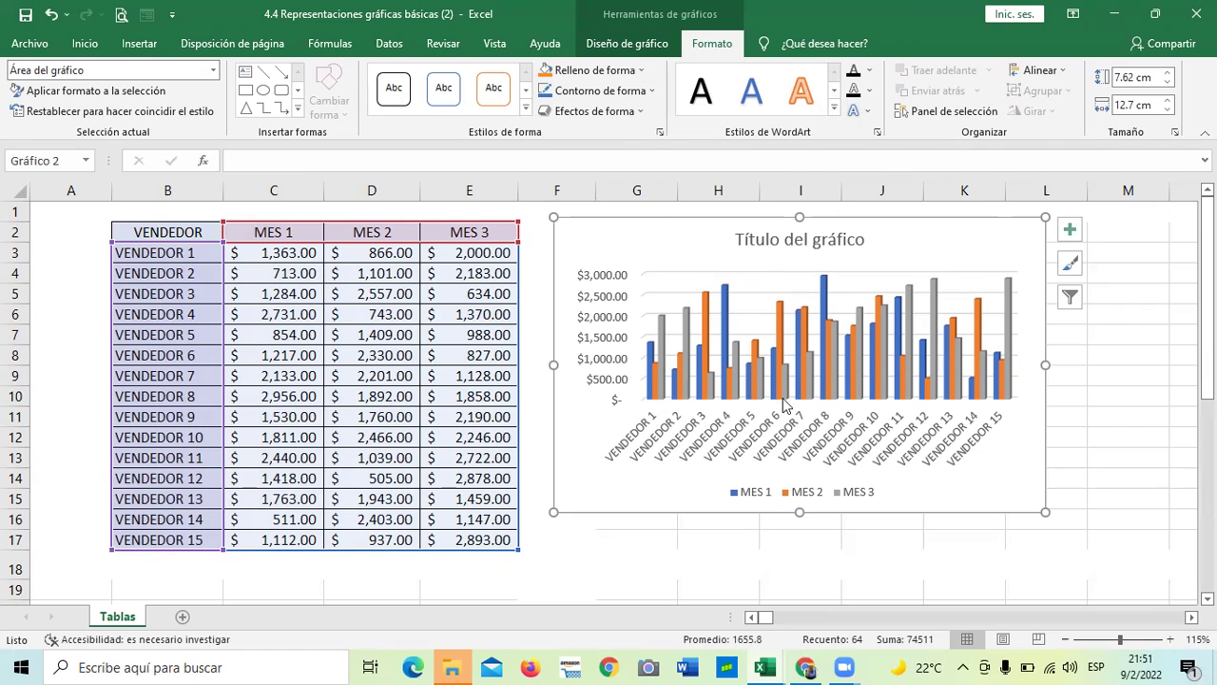
click(609, 50)
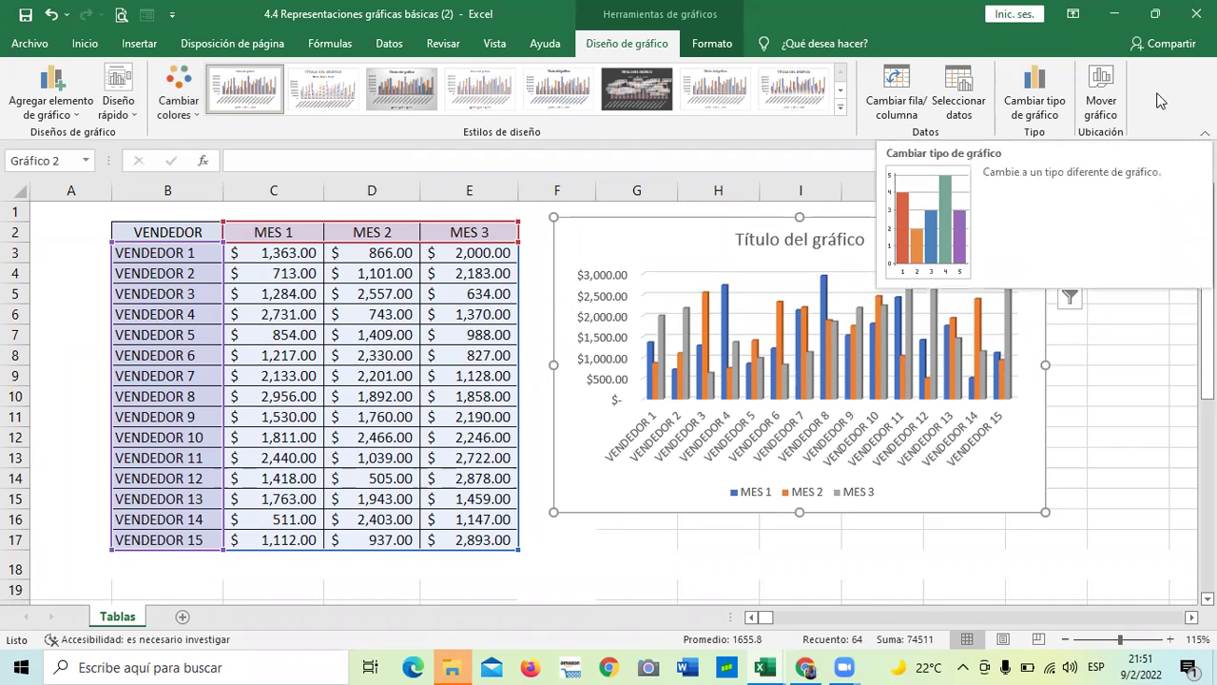
Review the destination options for moving the chart and the alternative chart types, keeping the current location and type.
click(1105, 93)
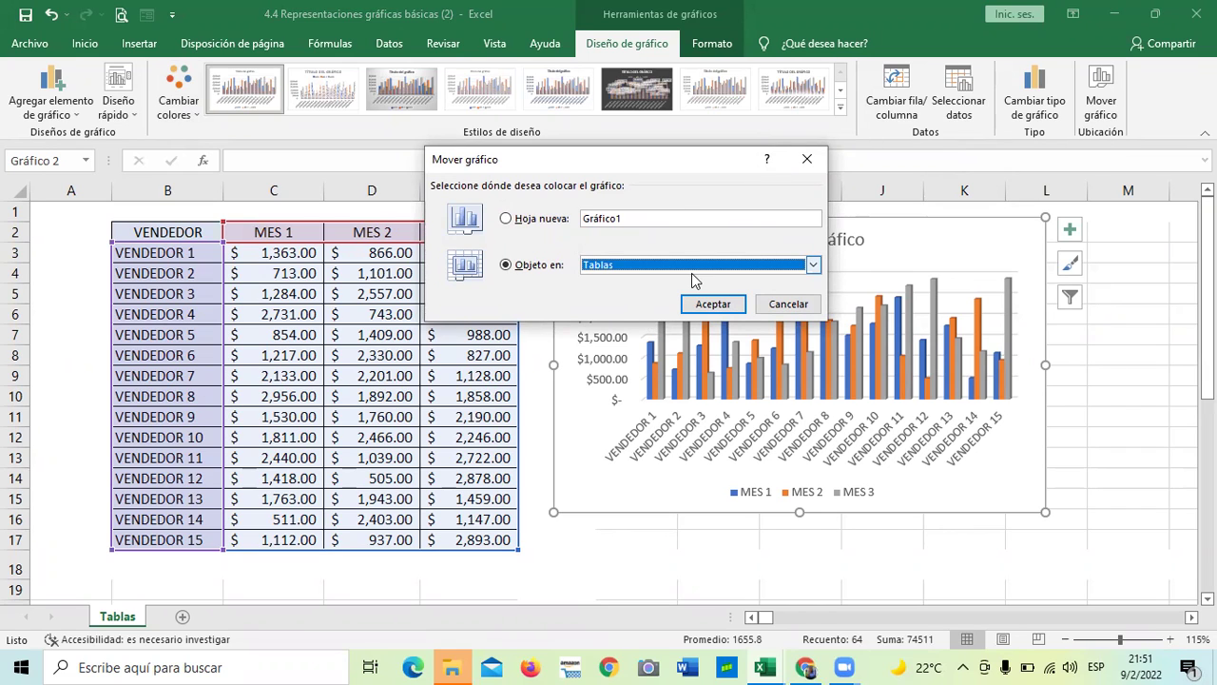
click(789, 306)
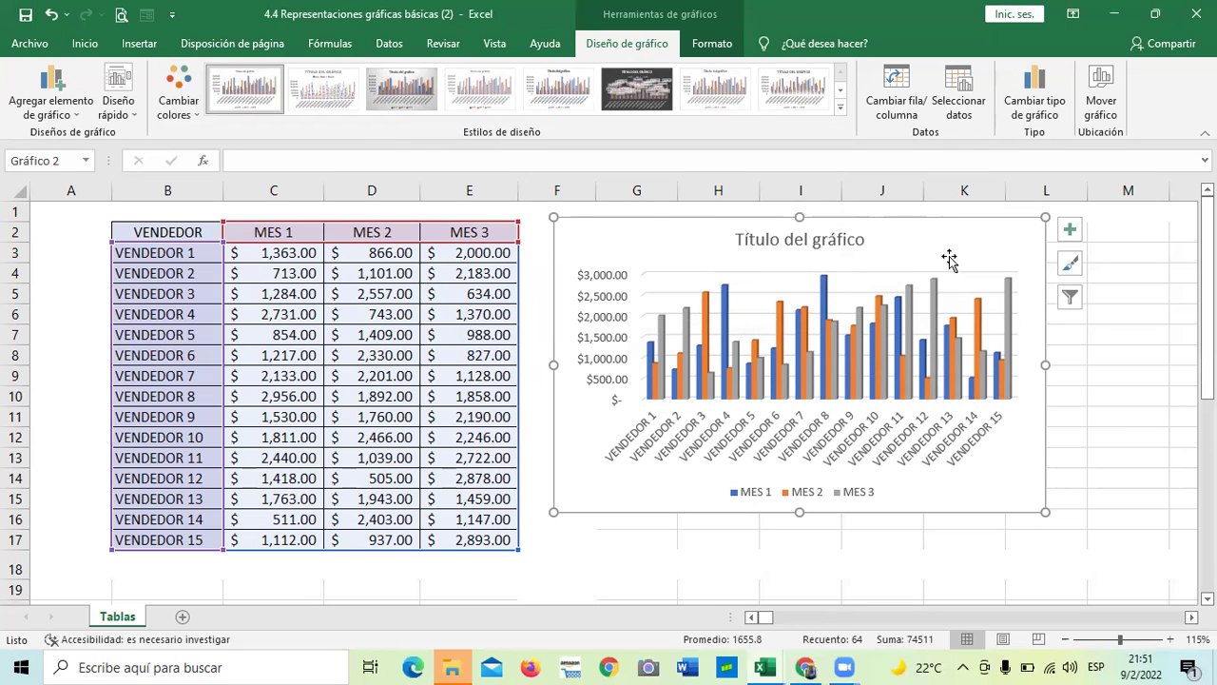
click(1037, 86)
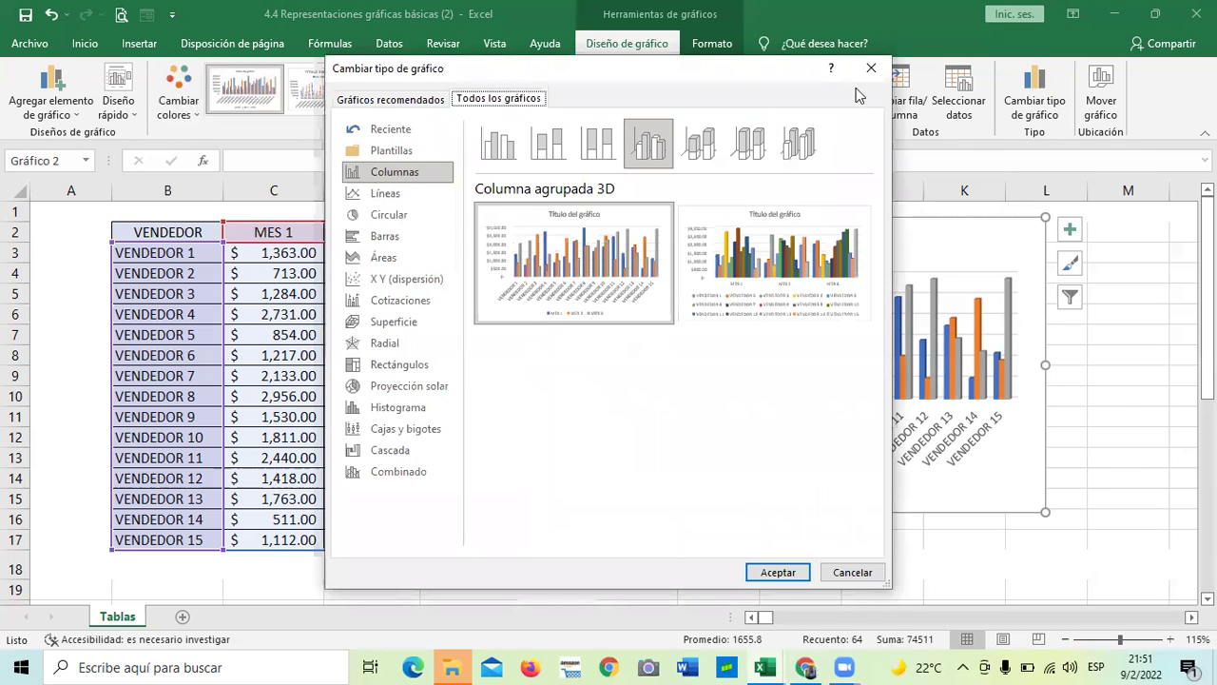
mouse_move(571, 251)
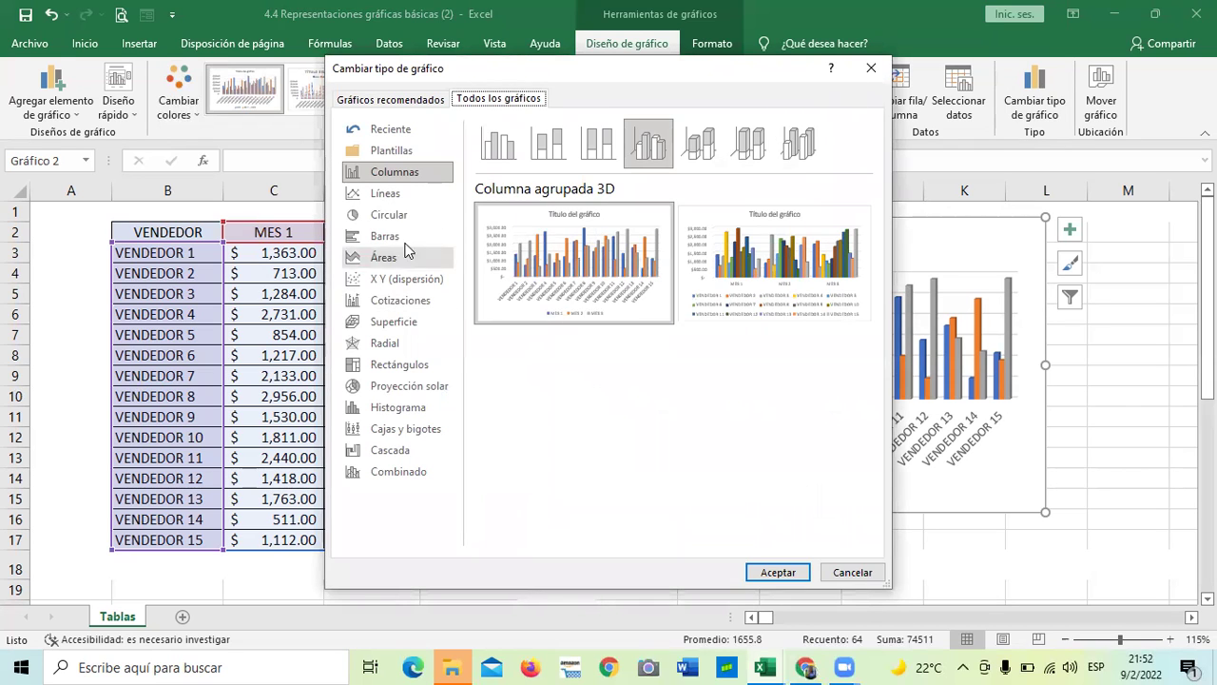
click(872, 68)
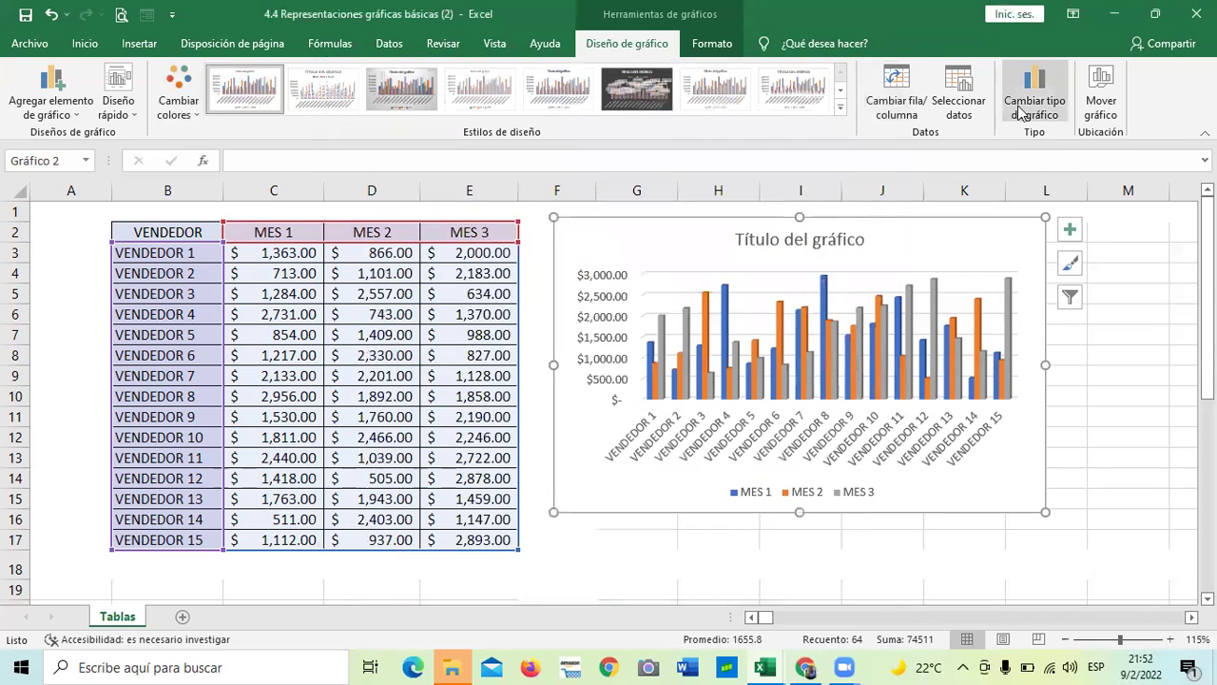
Switch the chart's rows and columns so the months form the axis categories and the sellers become the series.
click(907, 85)
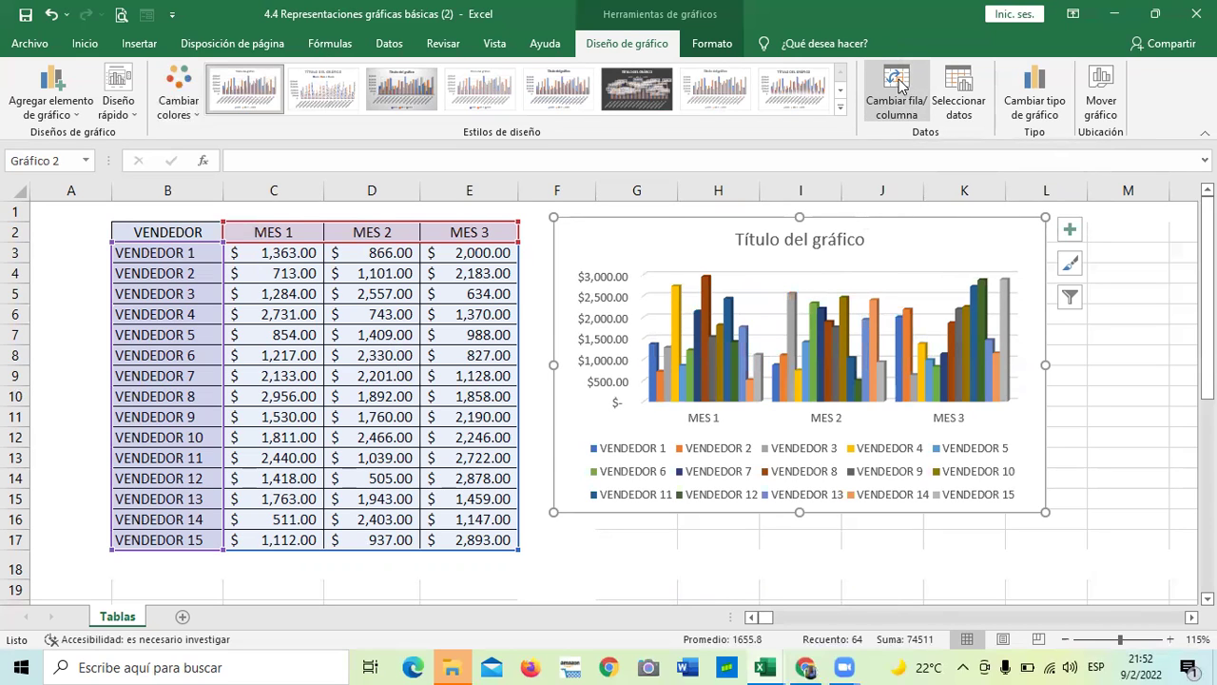
Alternate the chart's rows and columns, ending with the sellers as axis categories and the months as series.
right_click(901, 85)
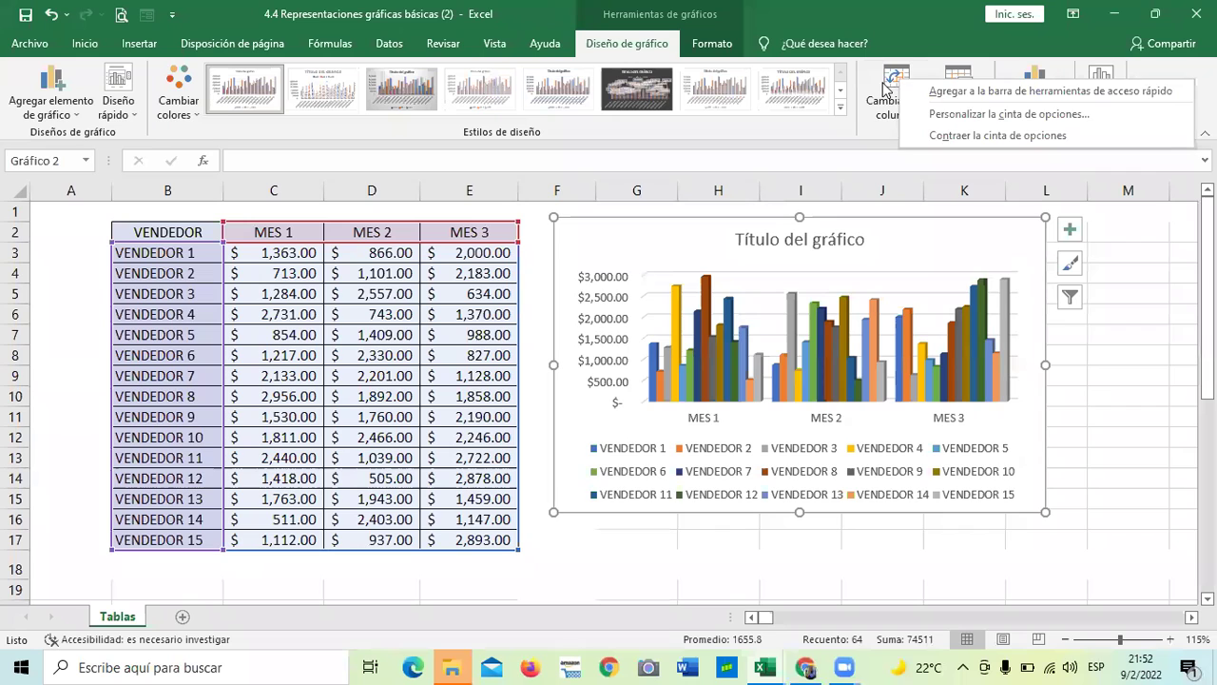
click(896, 86)
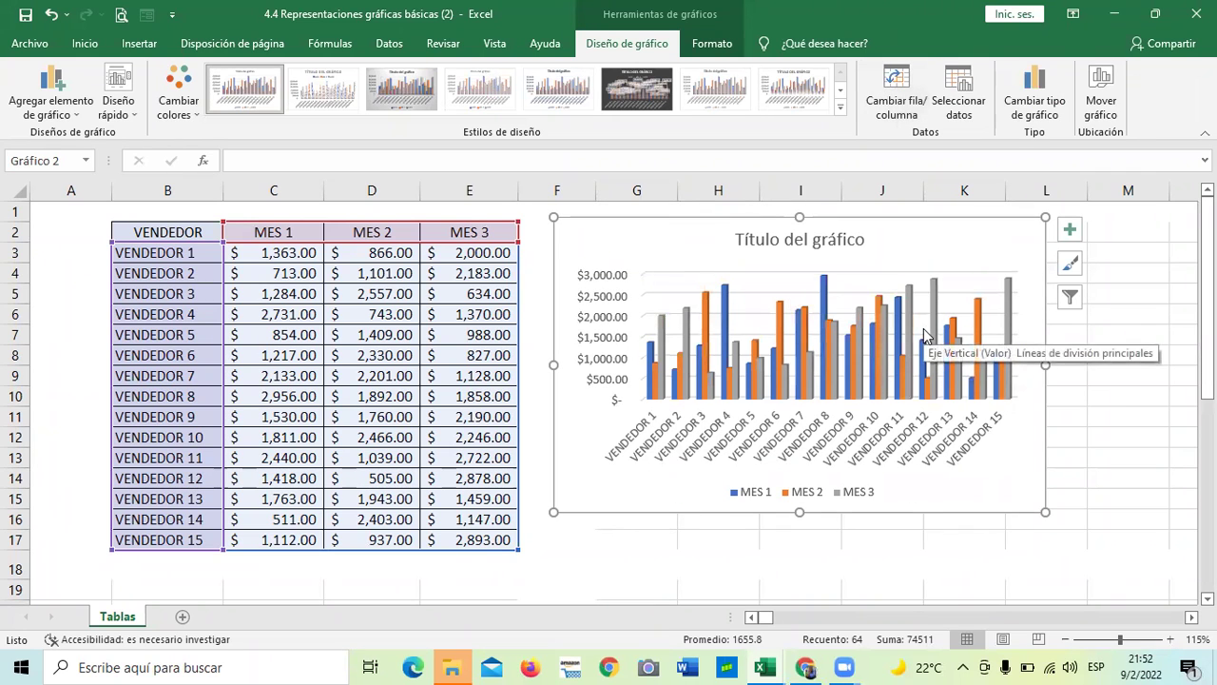
click(892, 92)
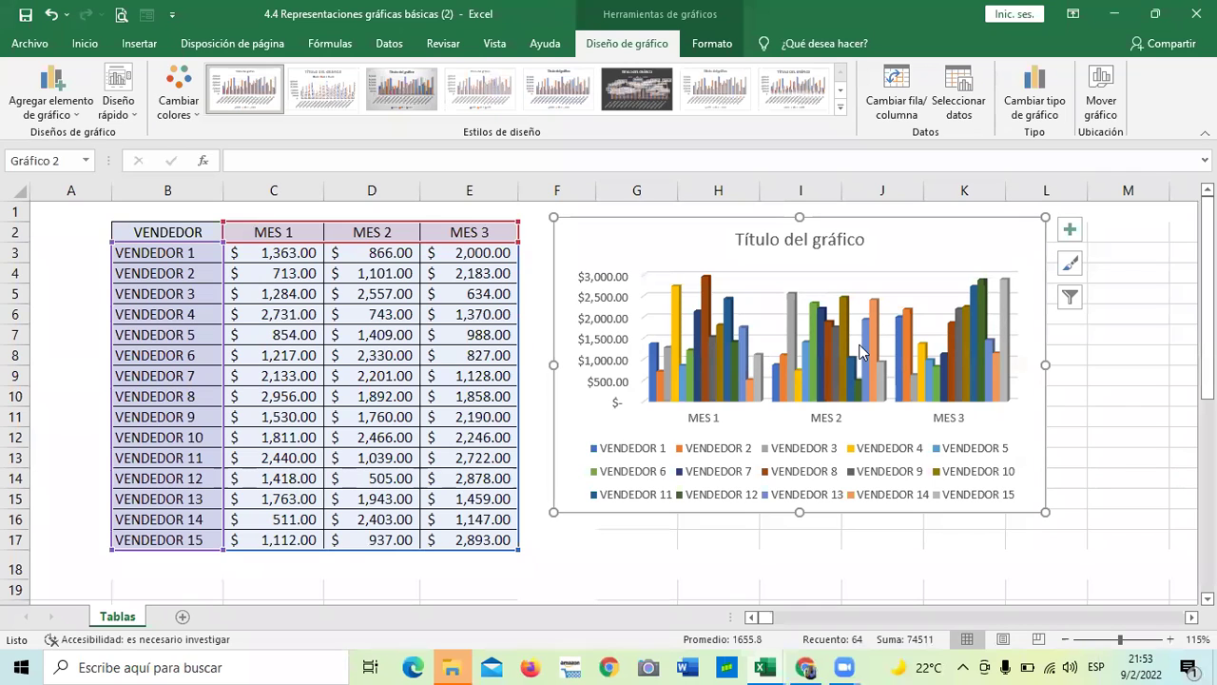
click(905, 86)
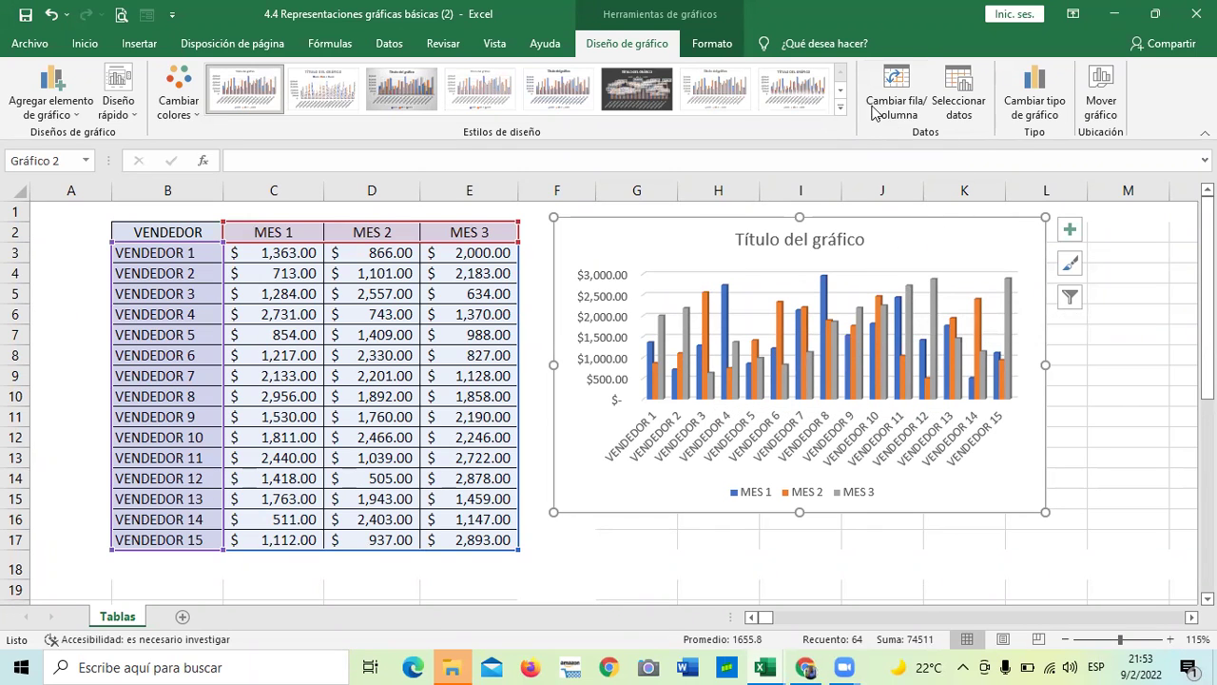
Apply the dark-background chart style and the first quick layout, which places the legend to the right of the plot.
click(841, 110)
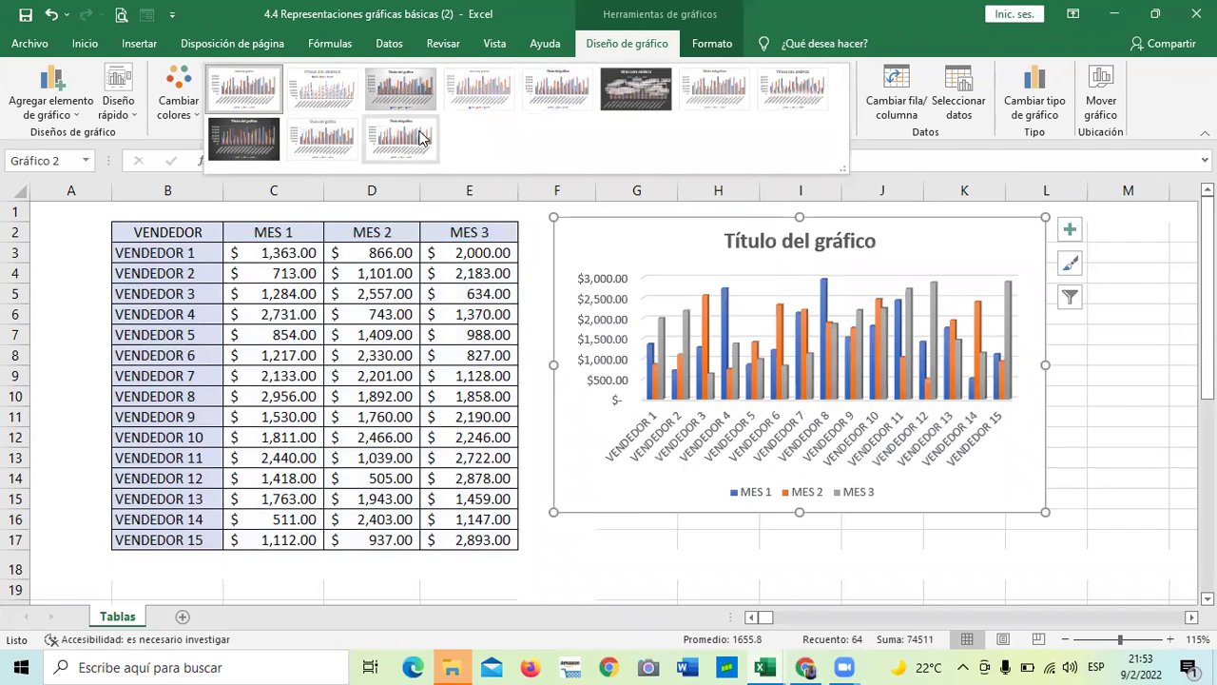
click(240, 143)
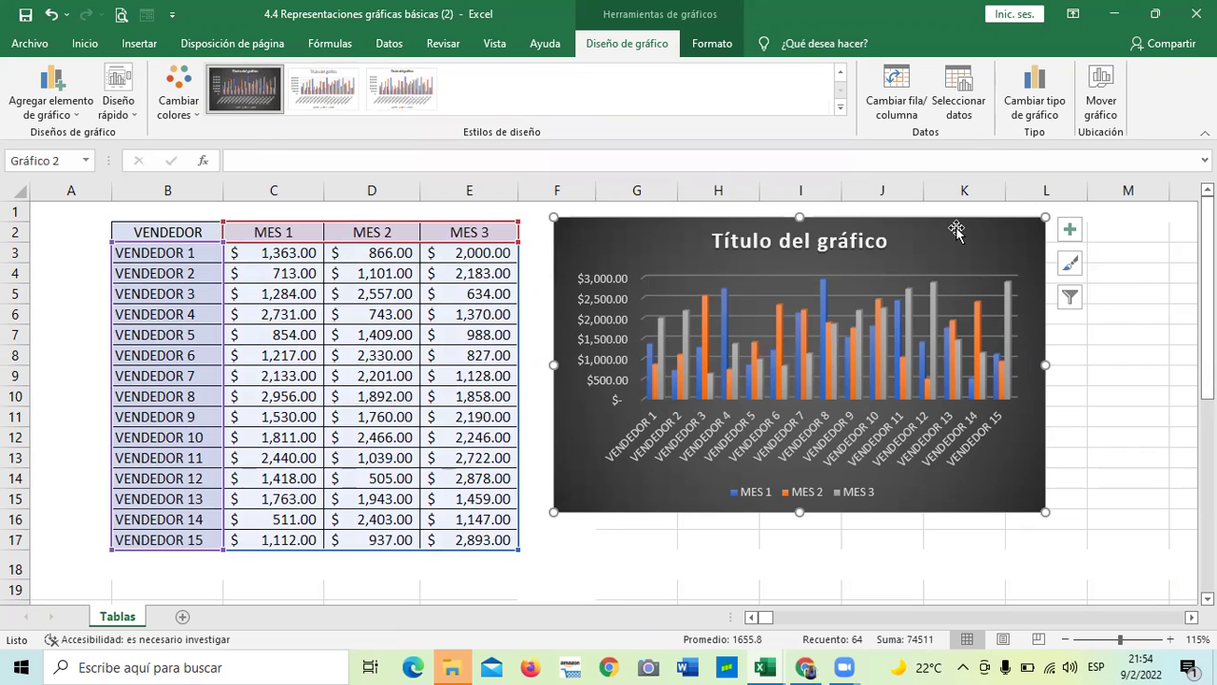
click(188, 107)
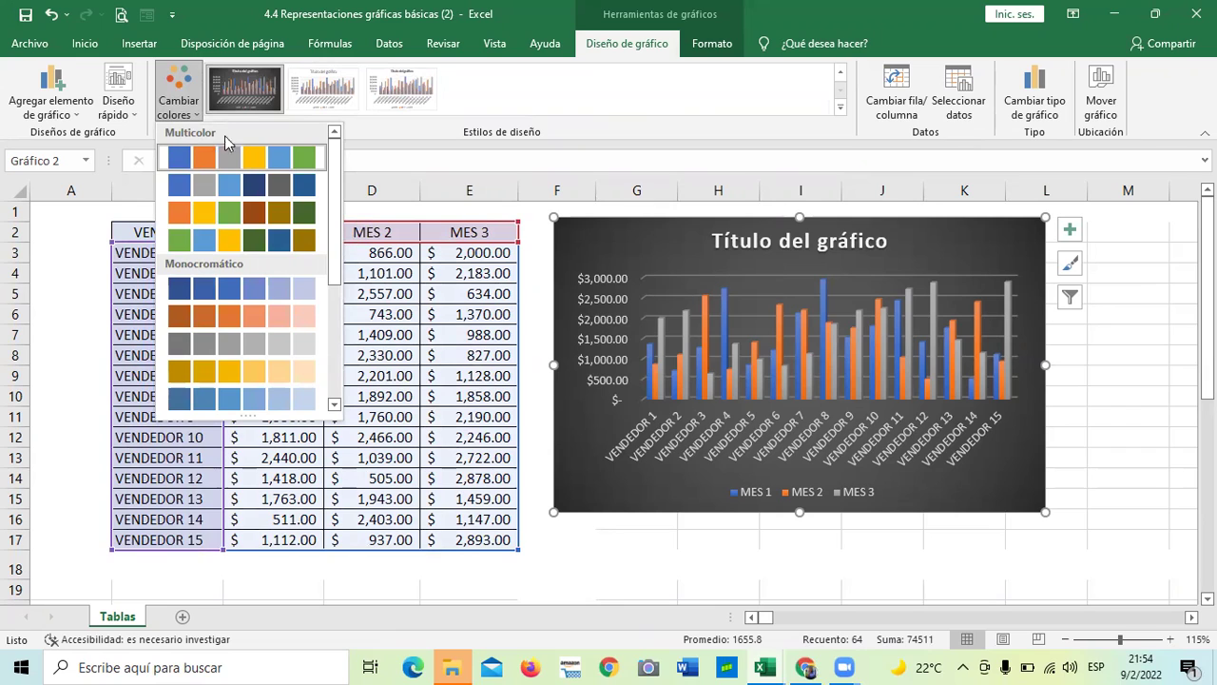
click(133, 114)
click(133, 114)
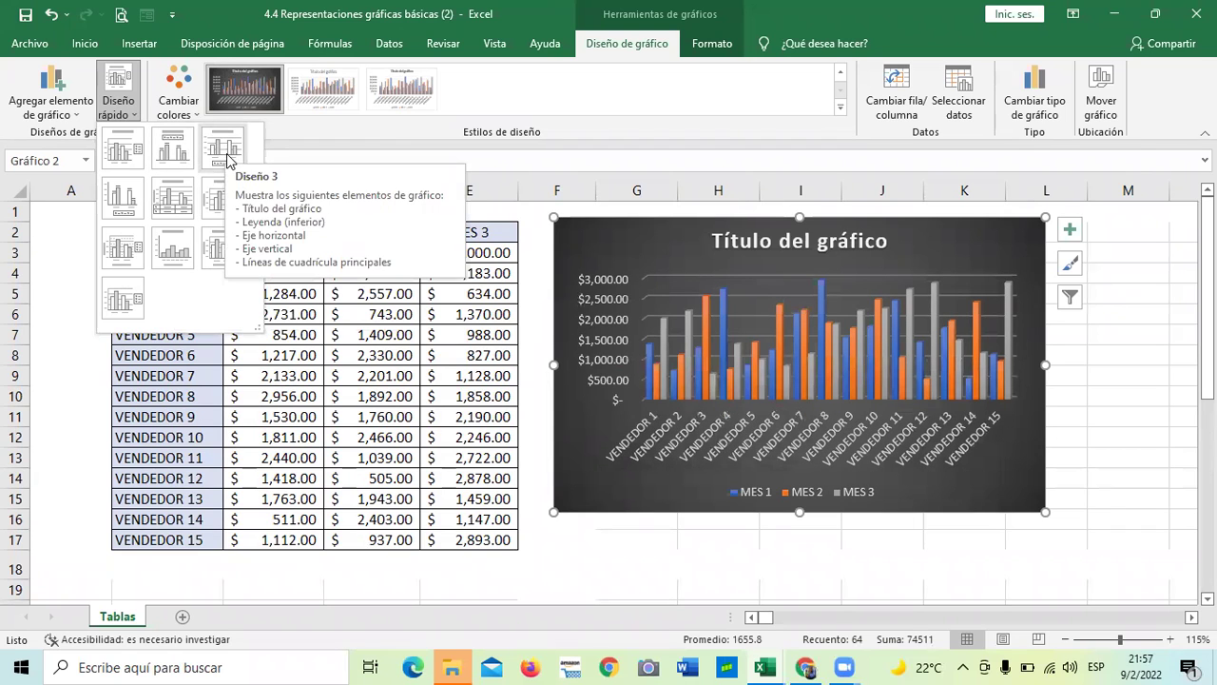
click(126, 152)
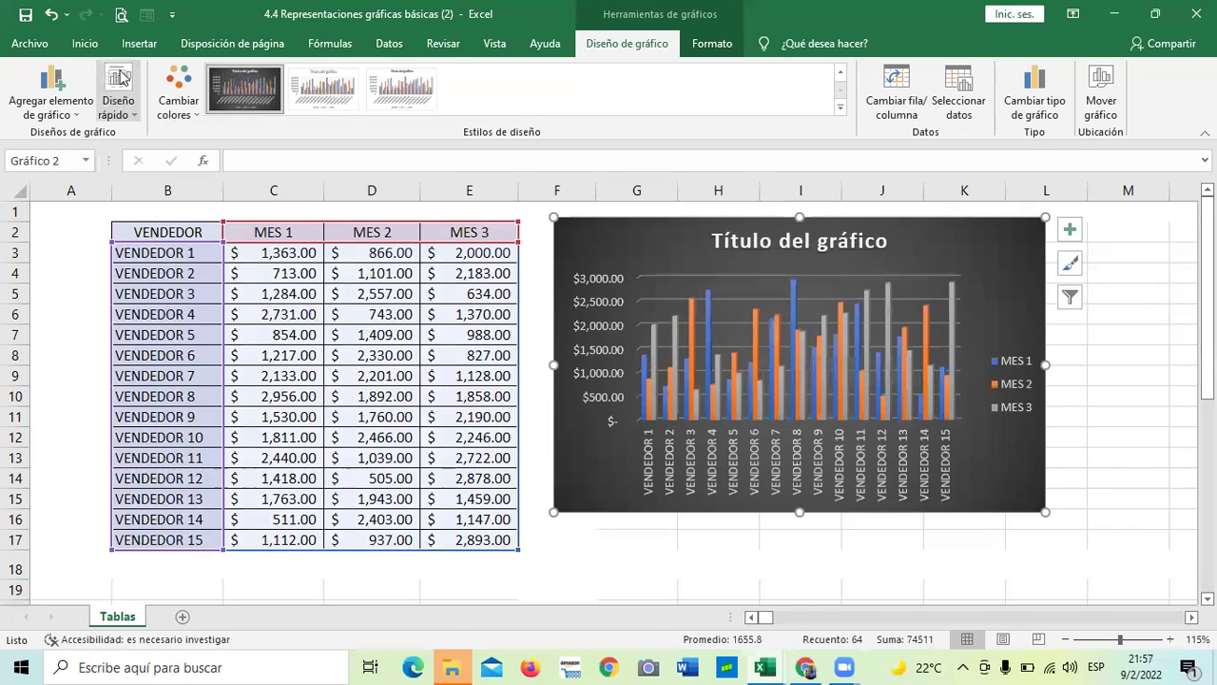
Review the chart elements that can be added to the chart and the shortcut tools beside it.
click(77, 114)
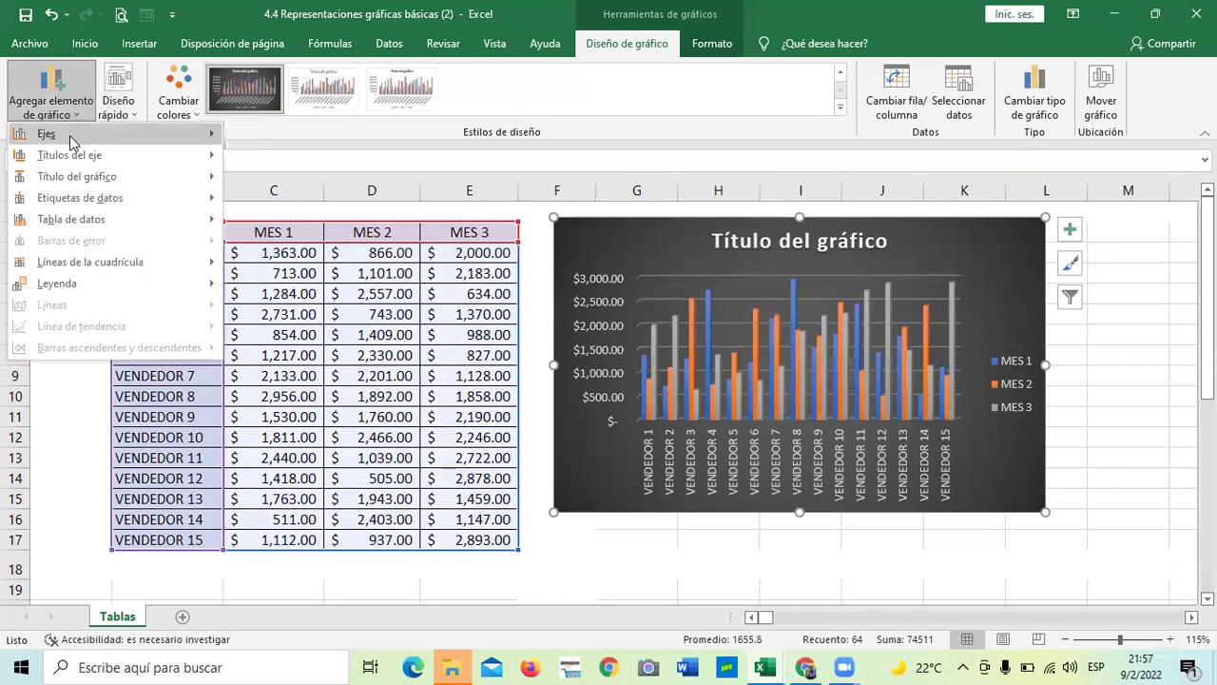
mouse_move(69, 136)
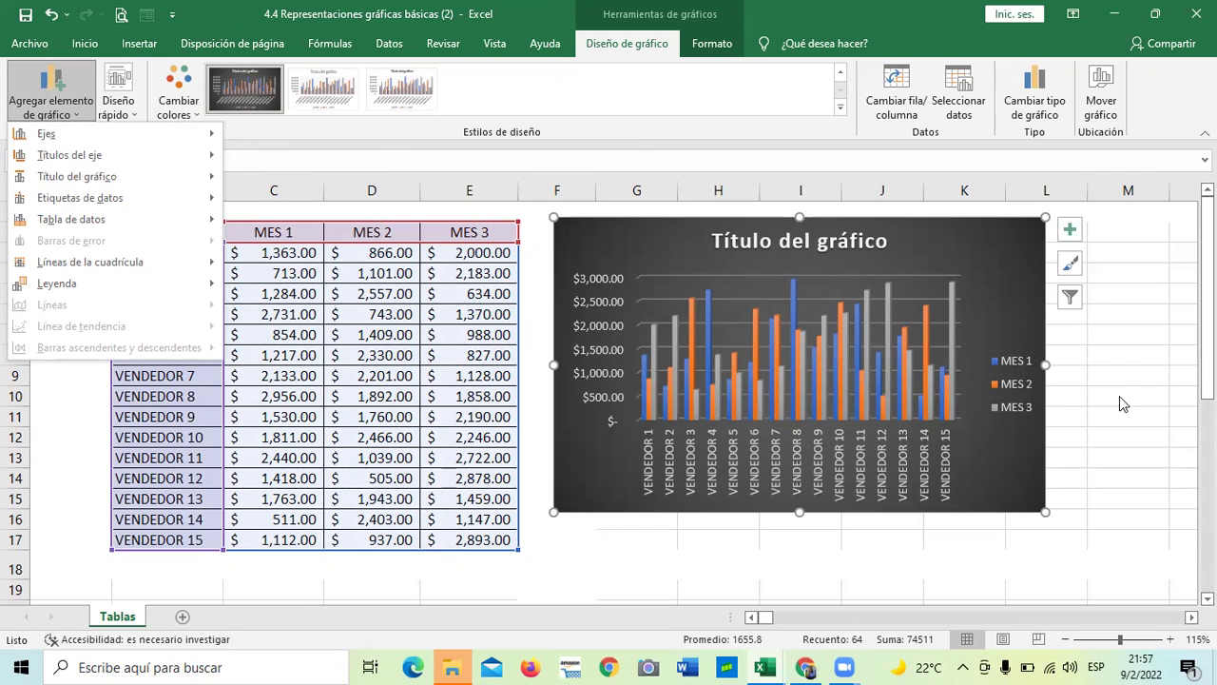
click(1075, 387)
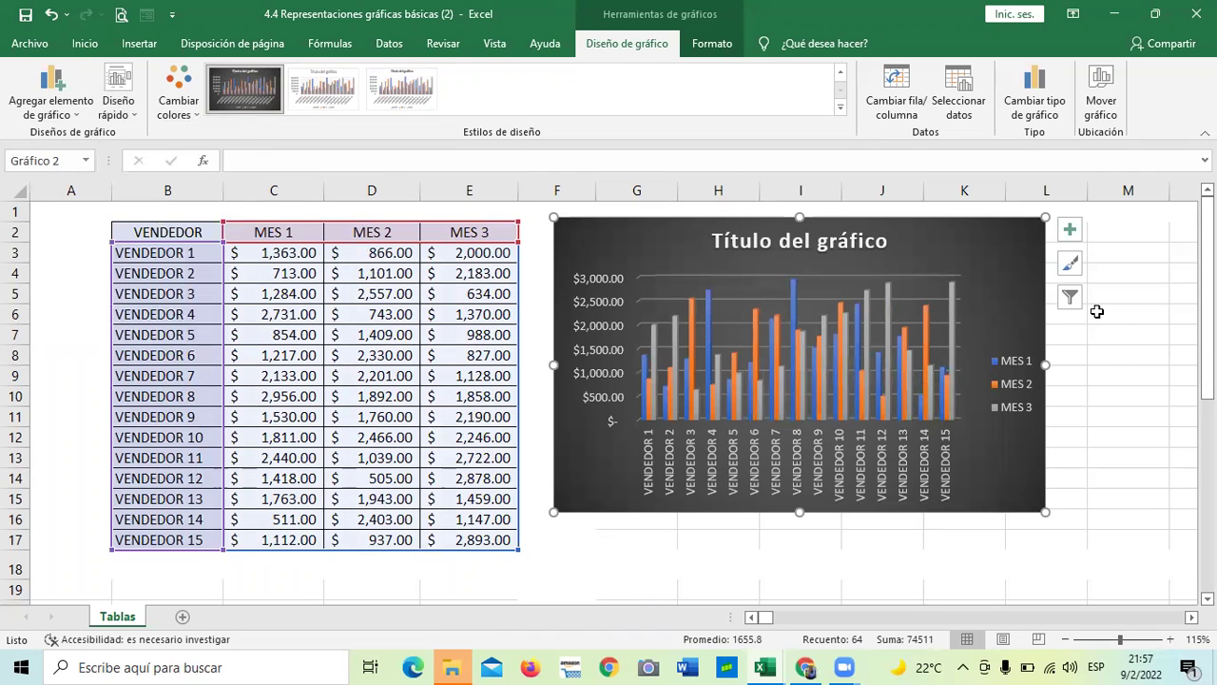
click(1113, 438)
click(997, 283)
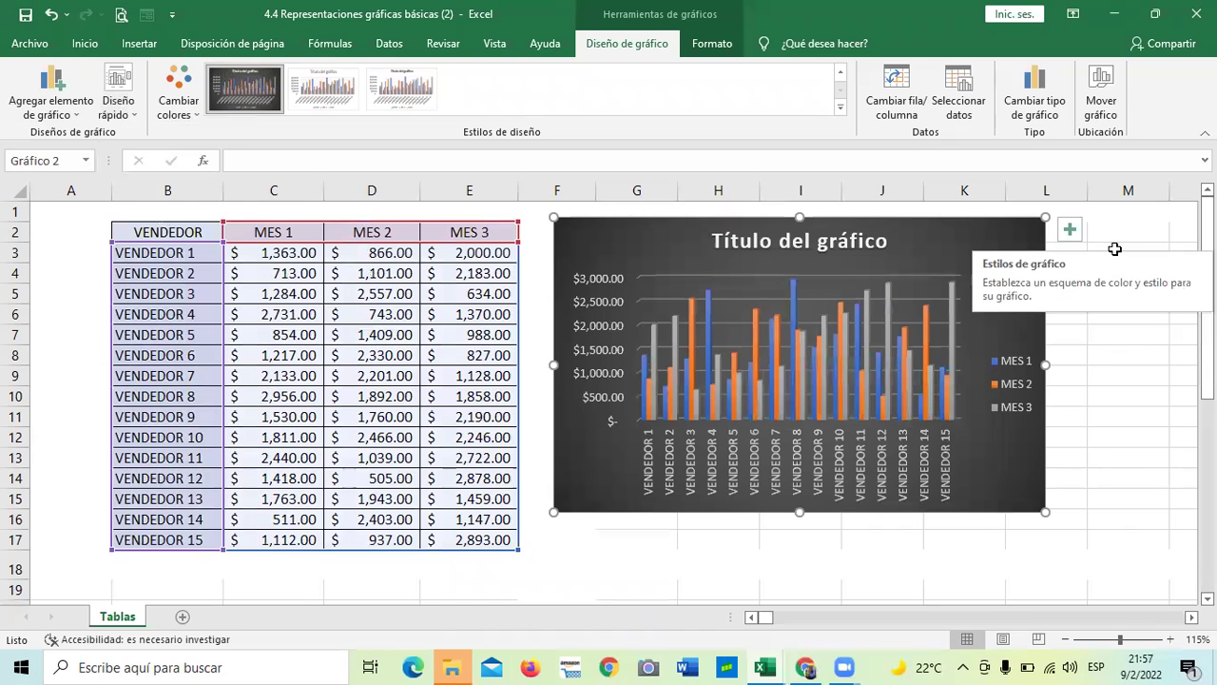
click(1078, 390)
click(1060, 286)
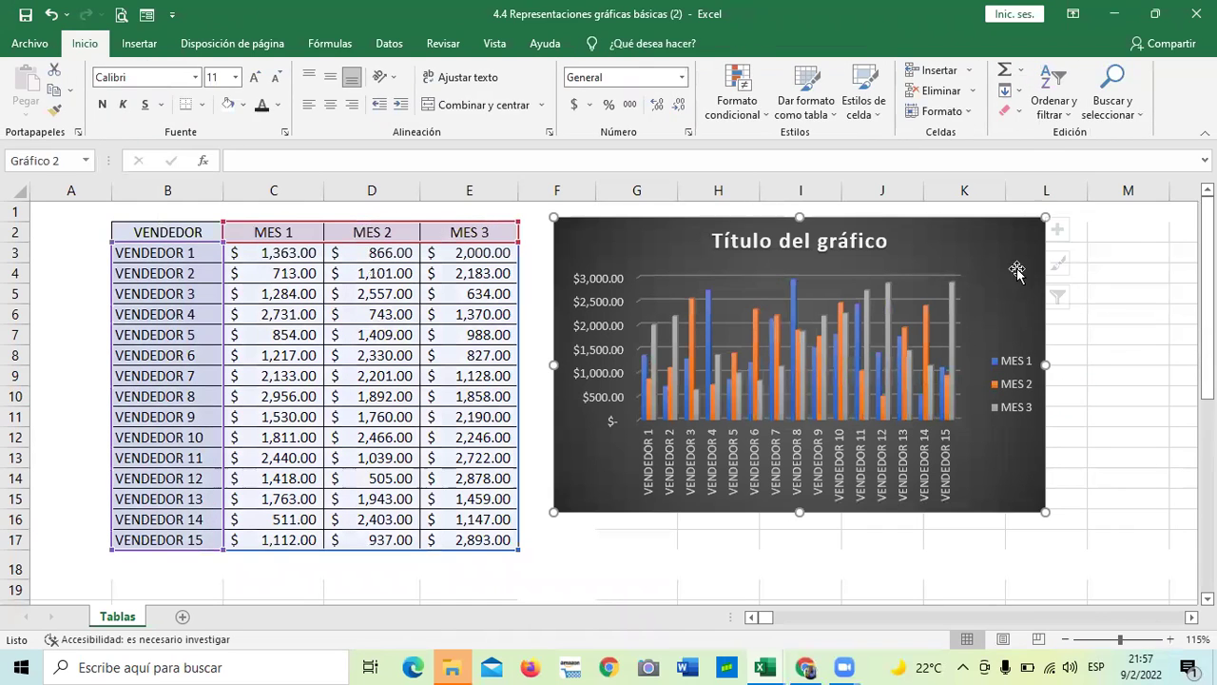
click(1069, 298)
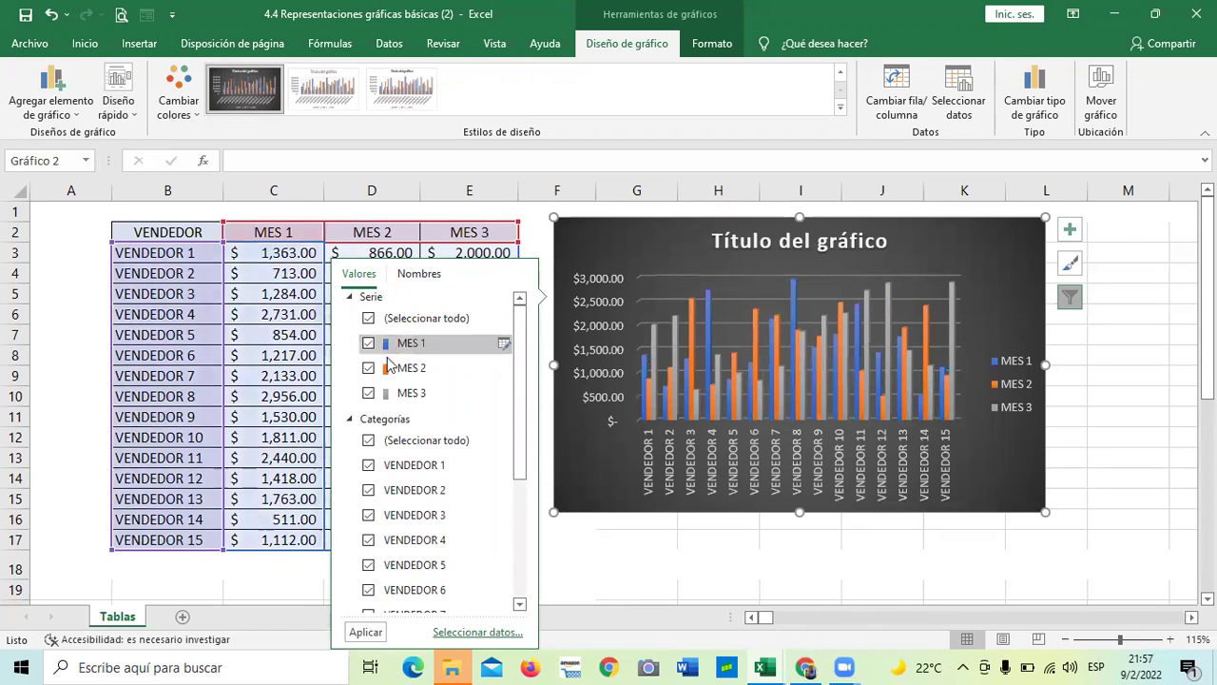
click(368, 317)
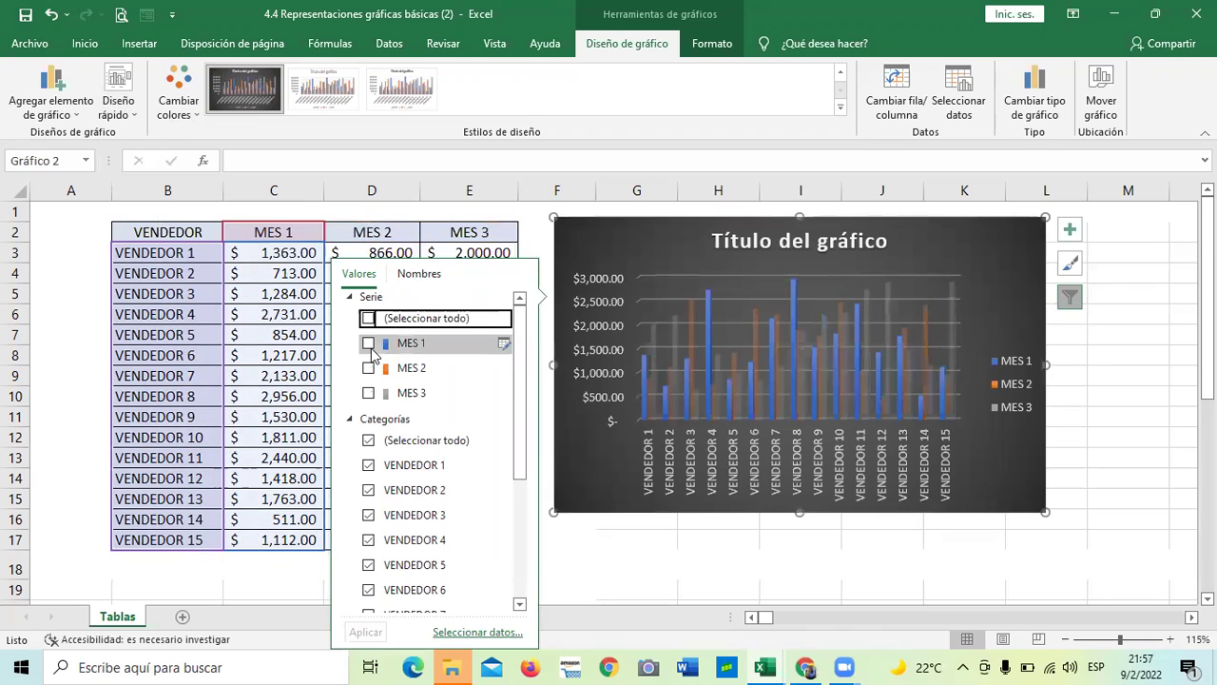
click(369, 343)
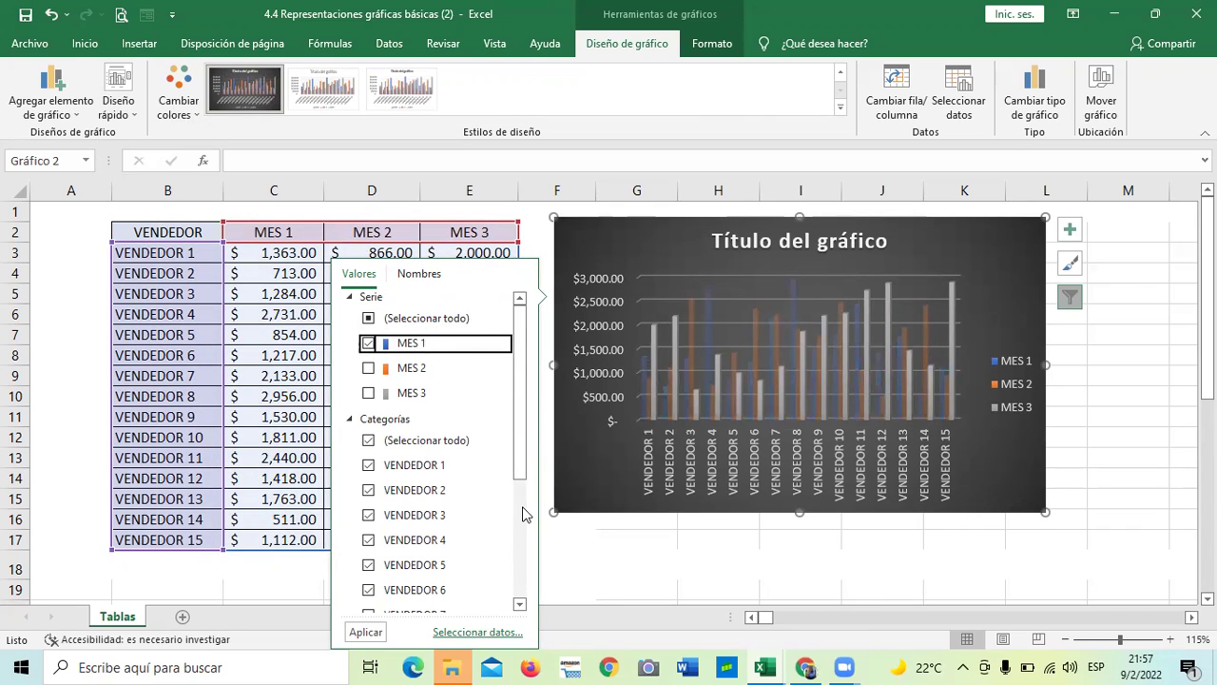
key(Escape)
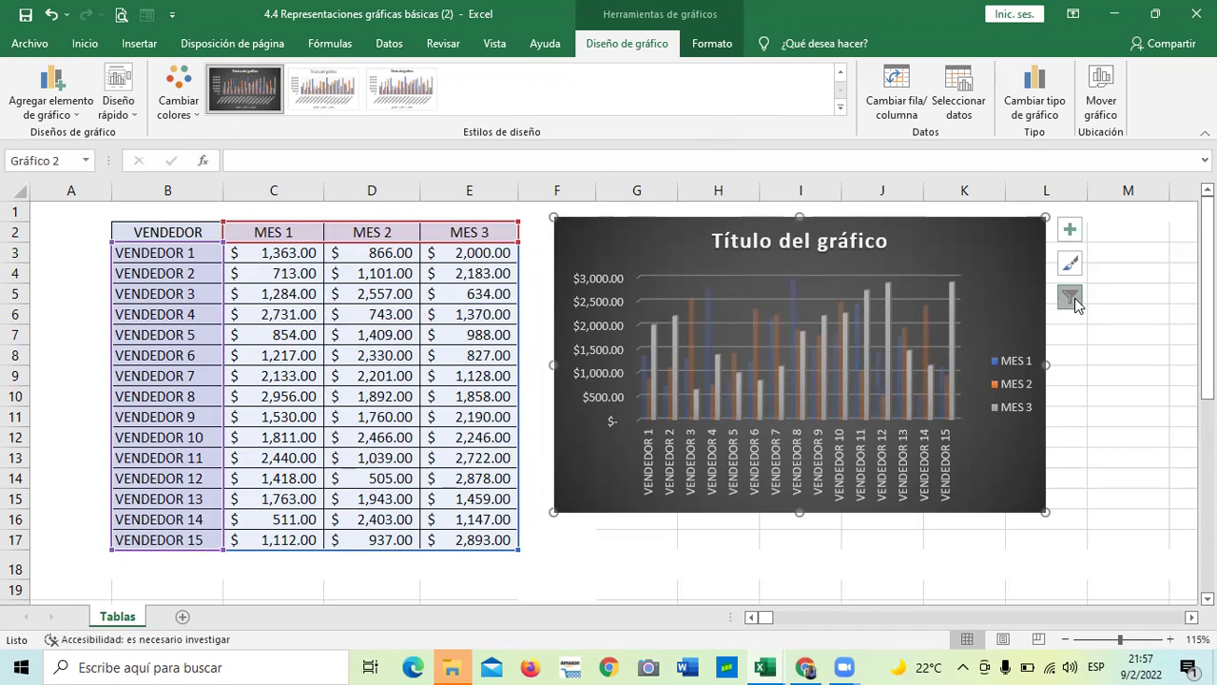
Filter the chart series so that only MES 2 is plotted.
click(1071, 298)
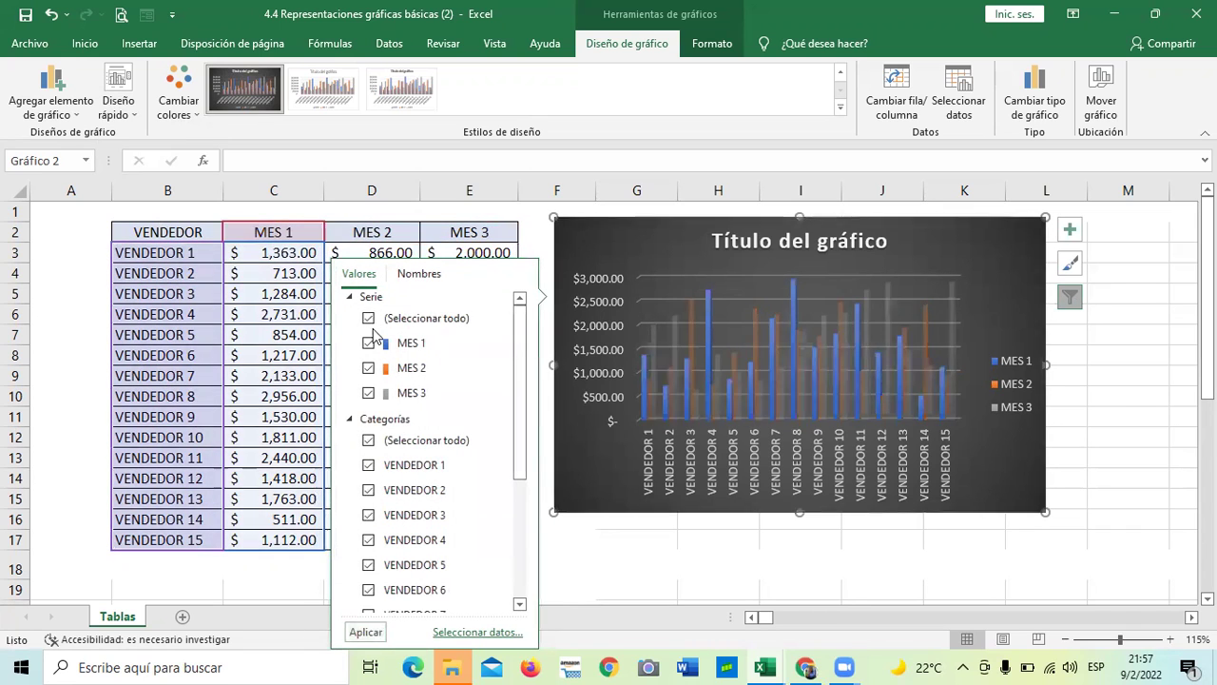
click(368, 319)
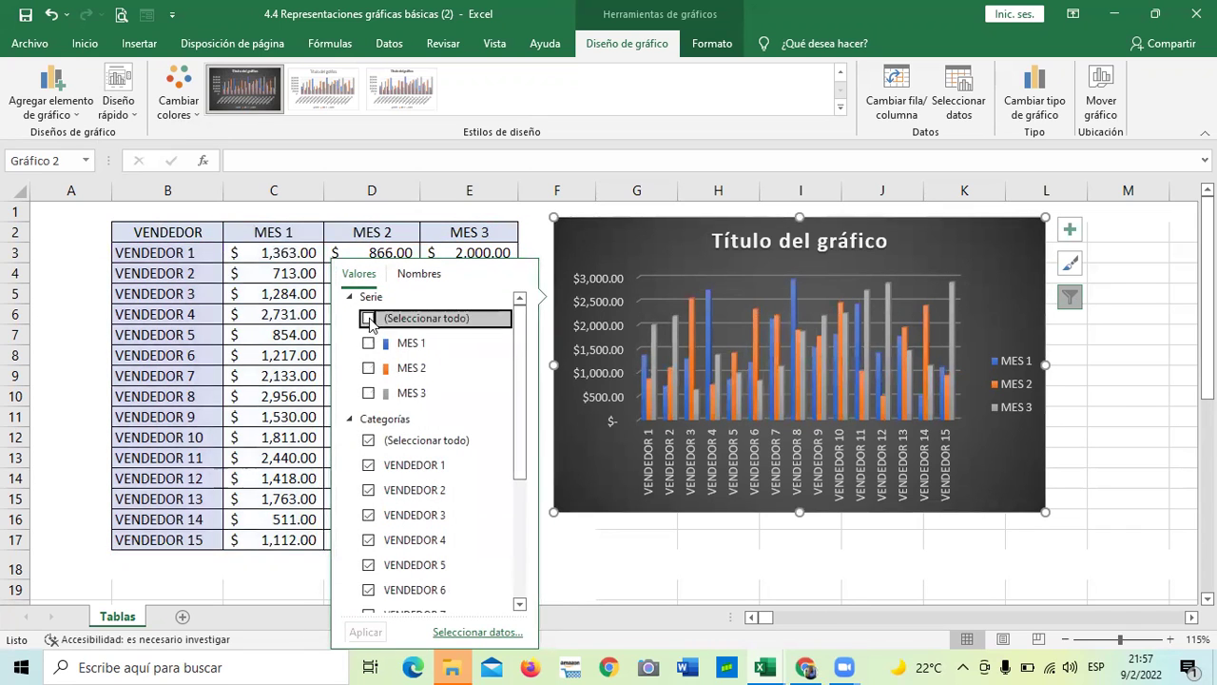
click(369, 368)
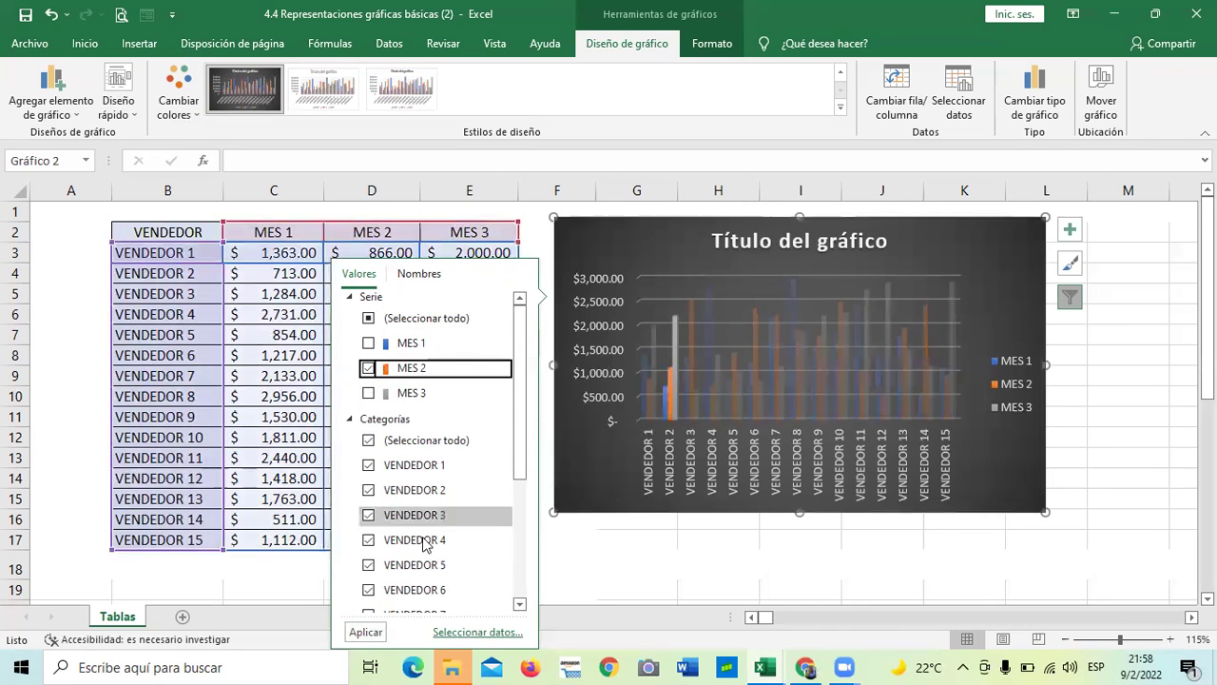
click(365, 631)
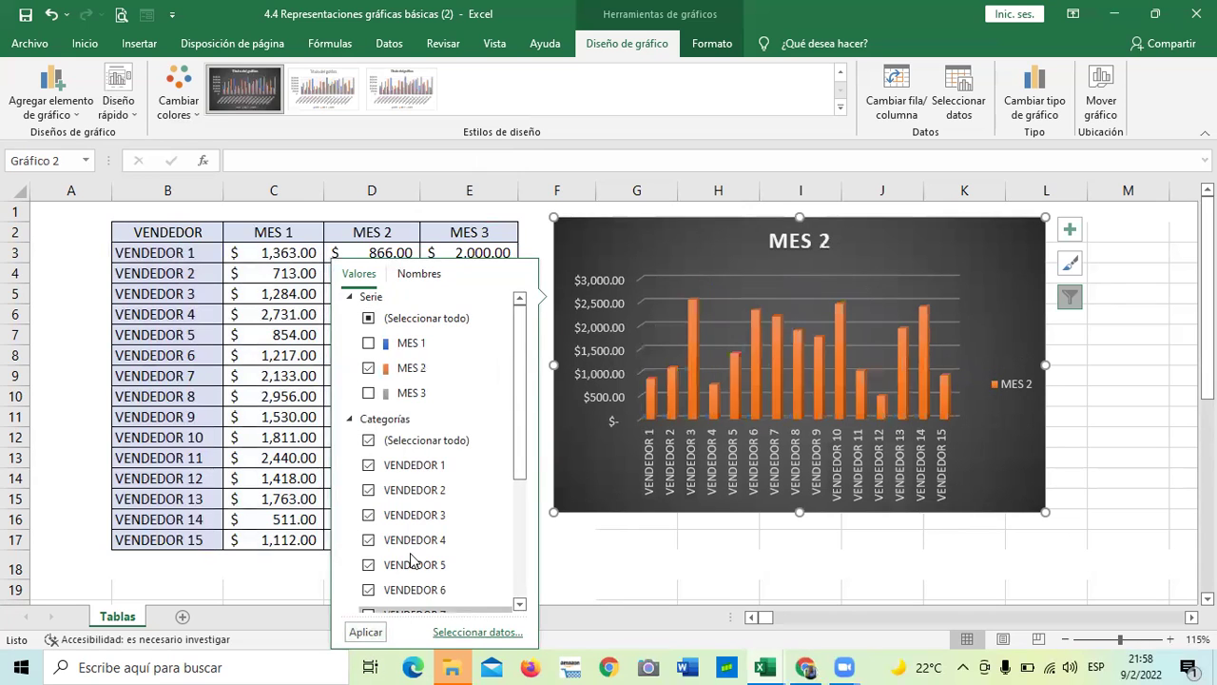
click(790, 558)
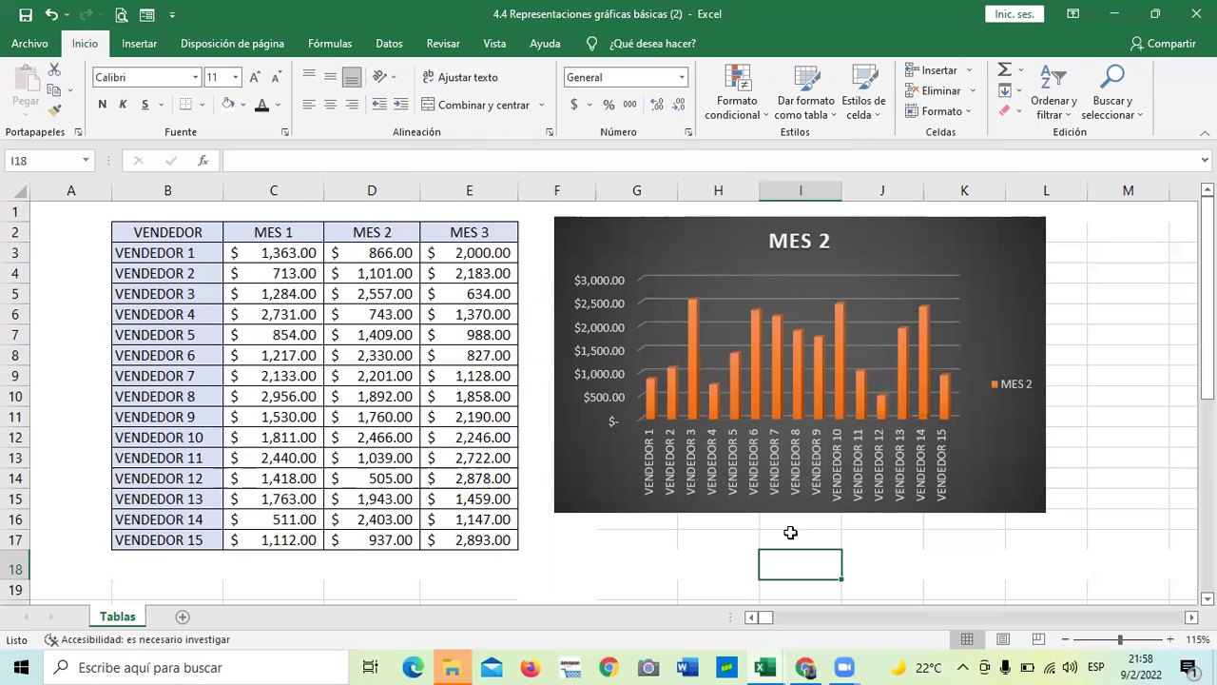
Restore all three month series in the chart filter and apply it.
click(1020, 300)
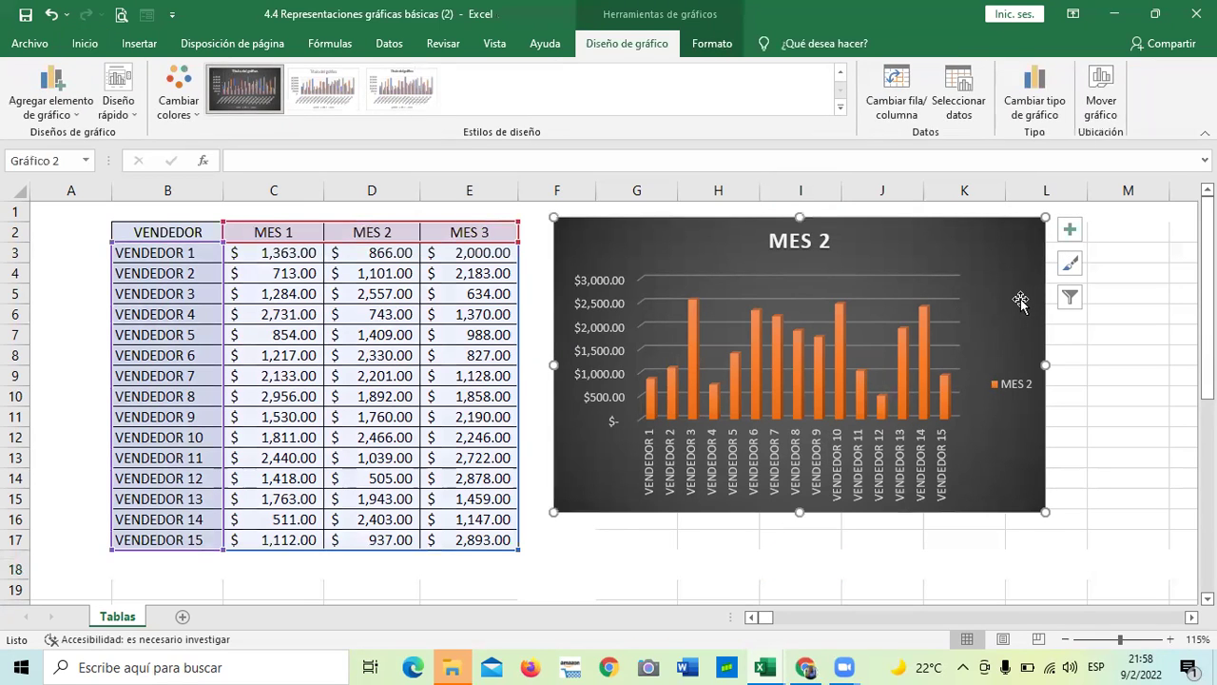
click(1070, 297)
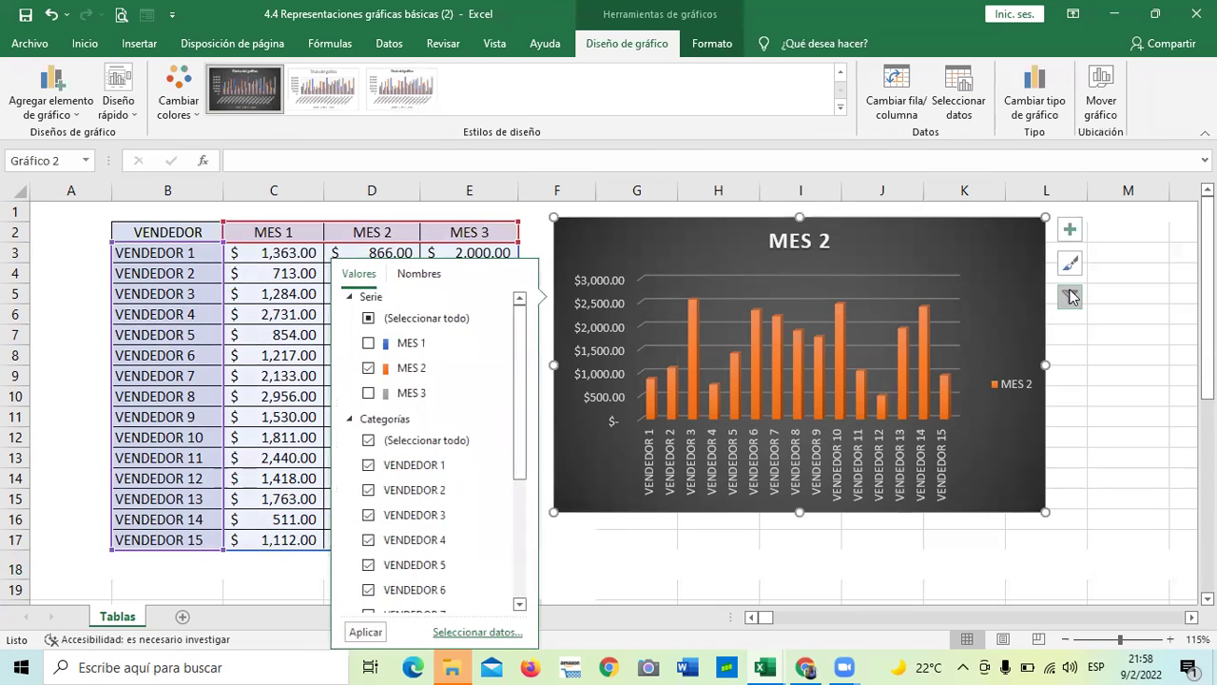
click(370, 319)
click(370, 319)
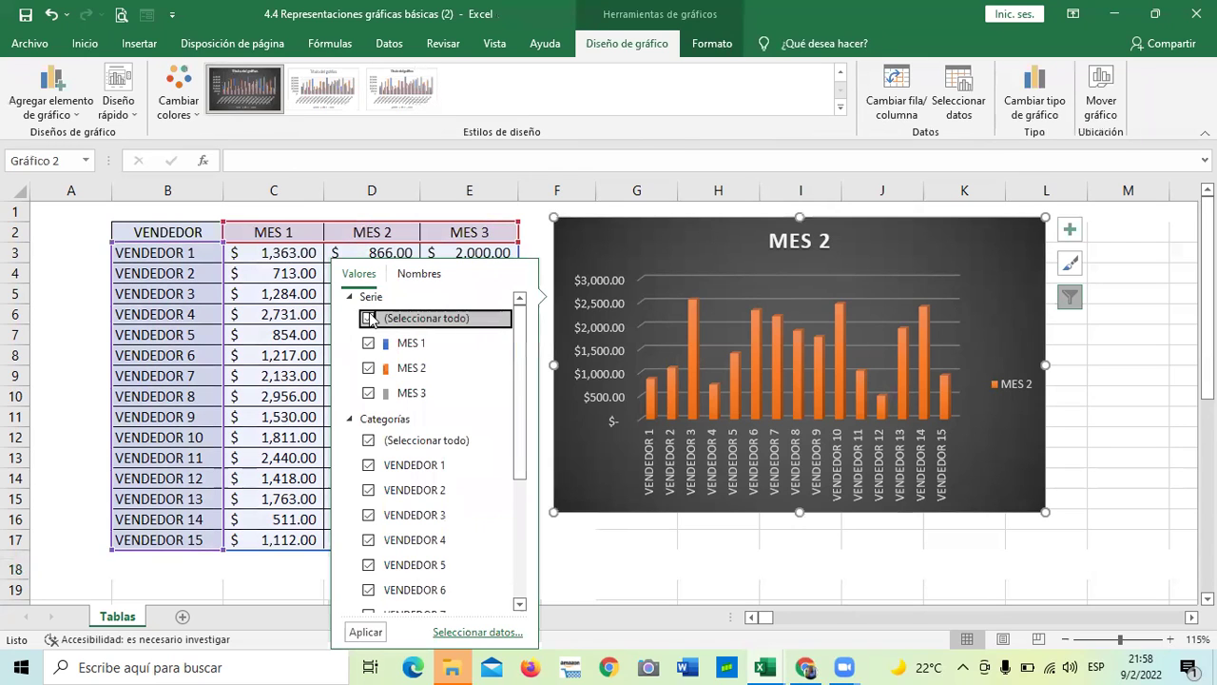
click(365, 632)
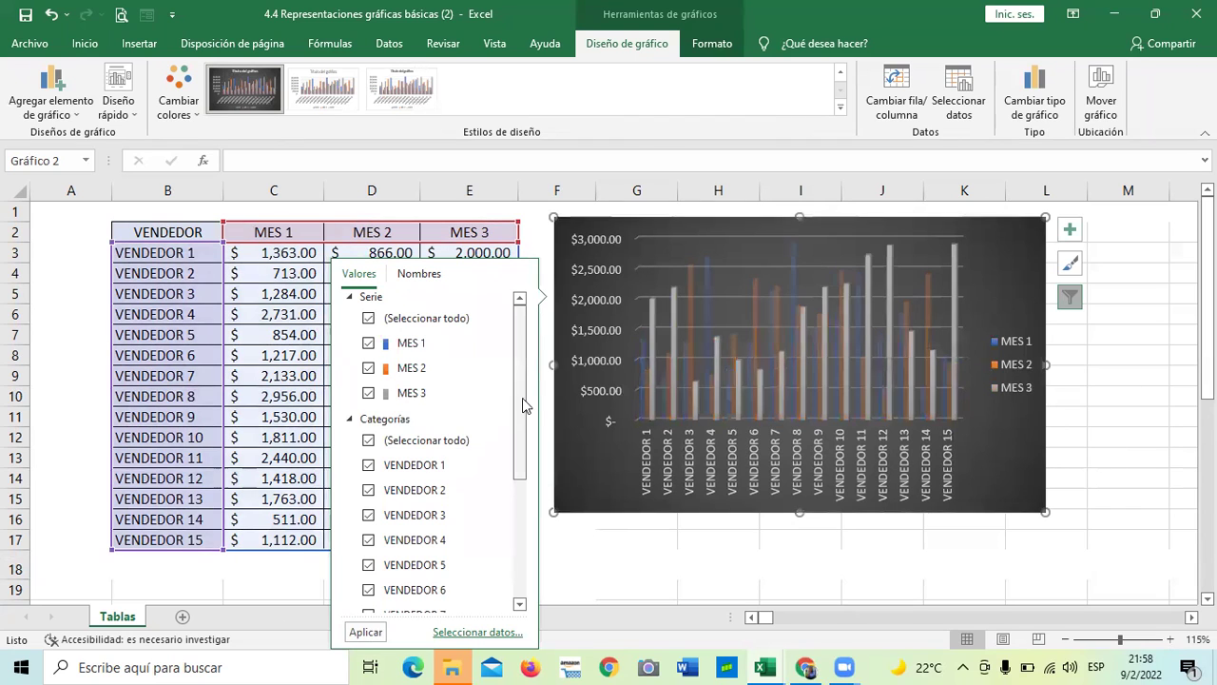
Filter the chart categories so that only VENDEDOR 1 to VENDEDOR 8 are plotted, keeping every month series.
click(369, 441)
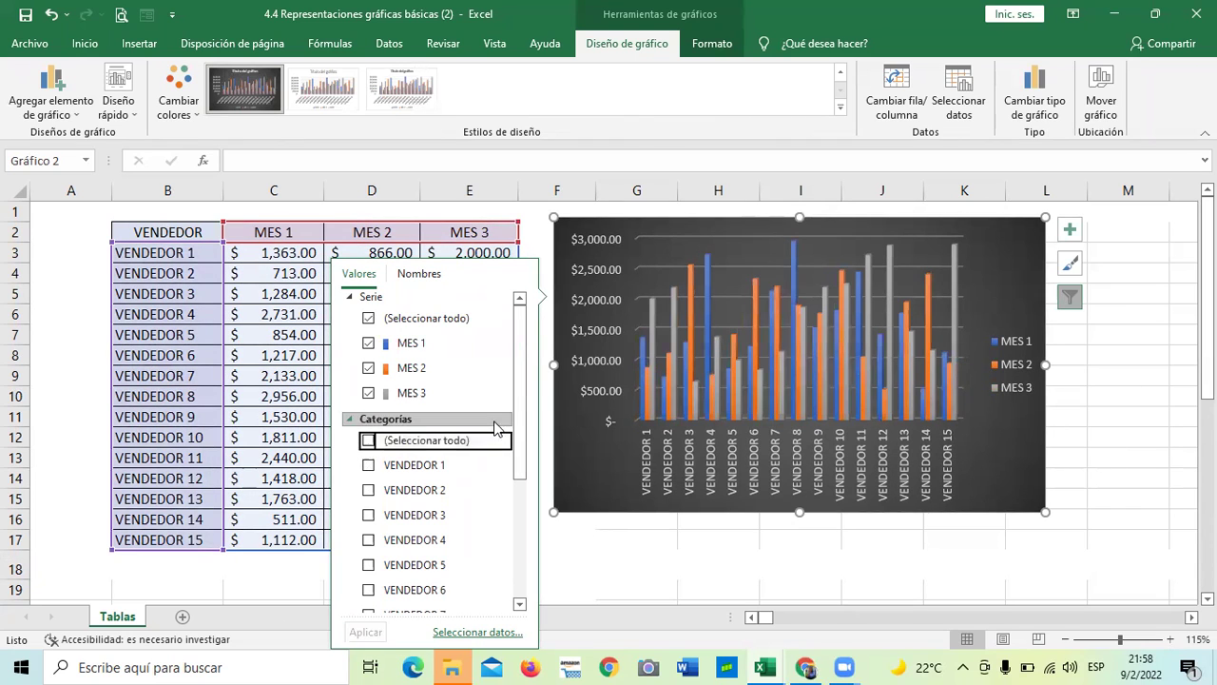
scroll(520, 434, down, 2)
scroll(519, 434, down, 3)
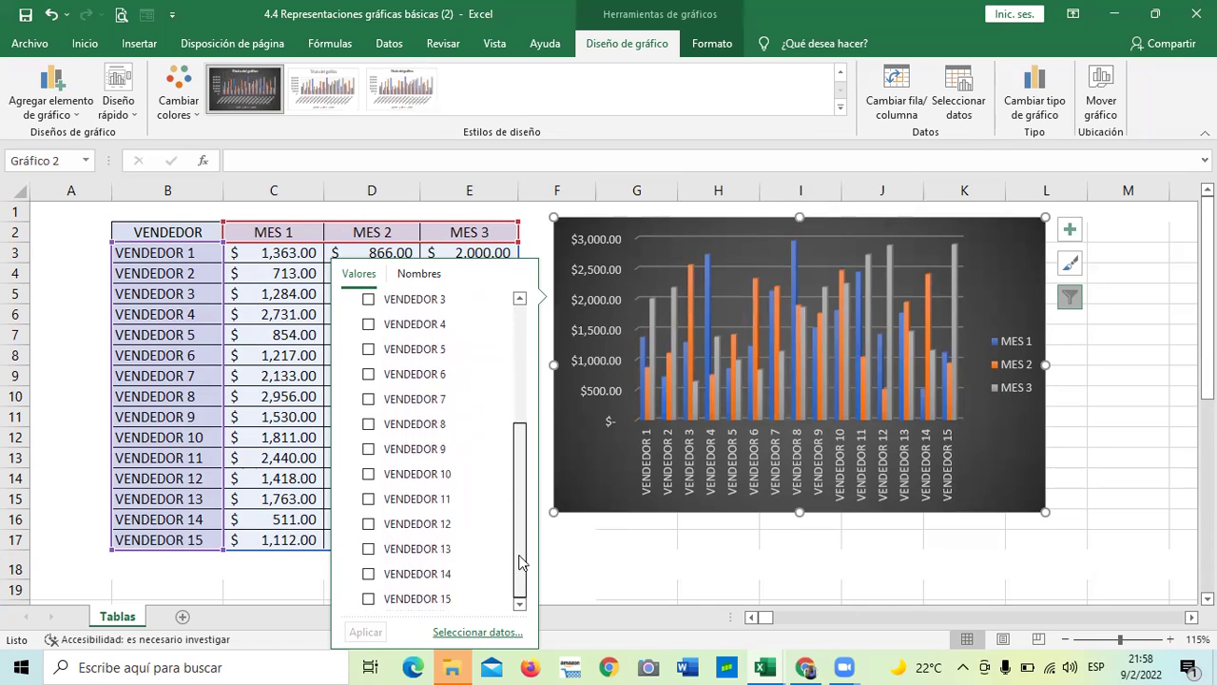
scroll(521, 451, up, 4)
click(368, 354)
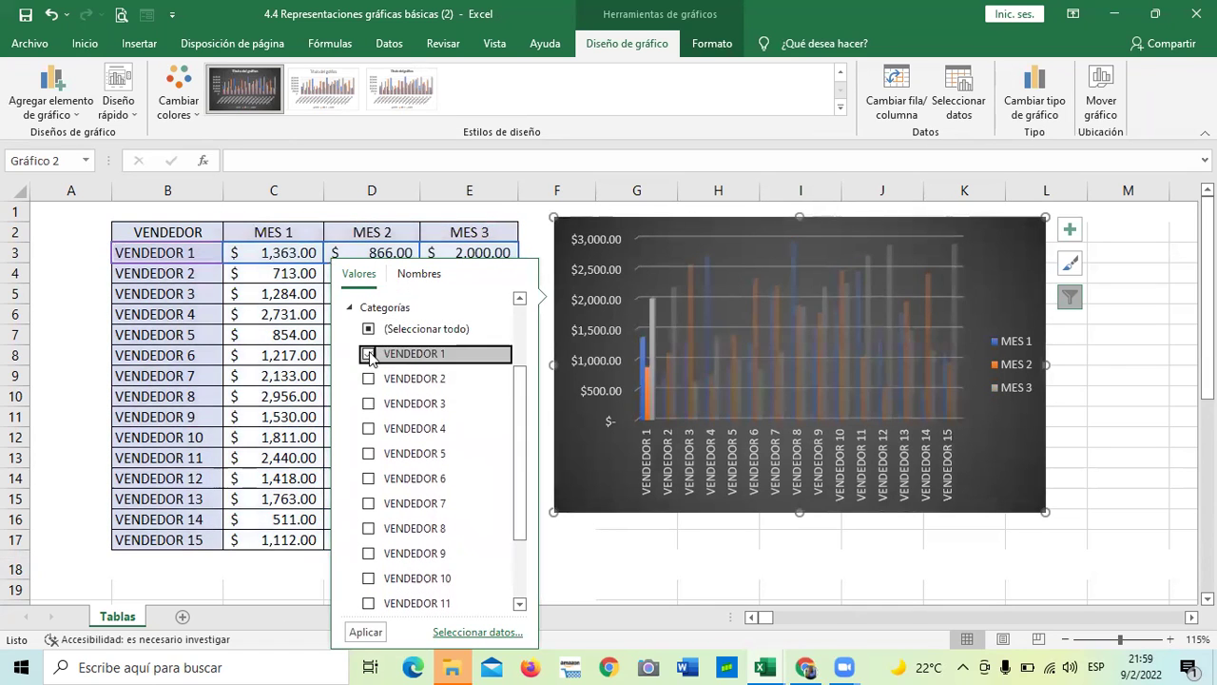
click(368, 378)
click(368, 403)
click(369, 428)
click(369, 454)
click(369, 478)
click(369, 503)
click(370, 529)
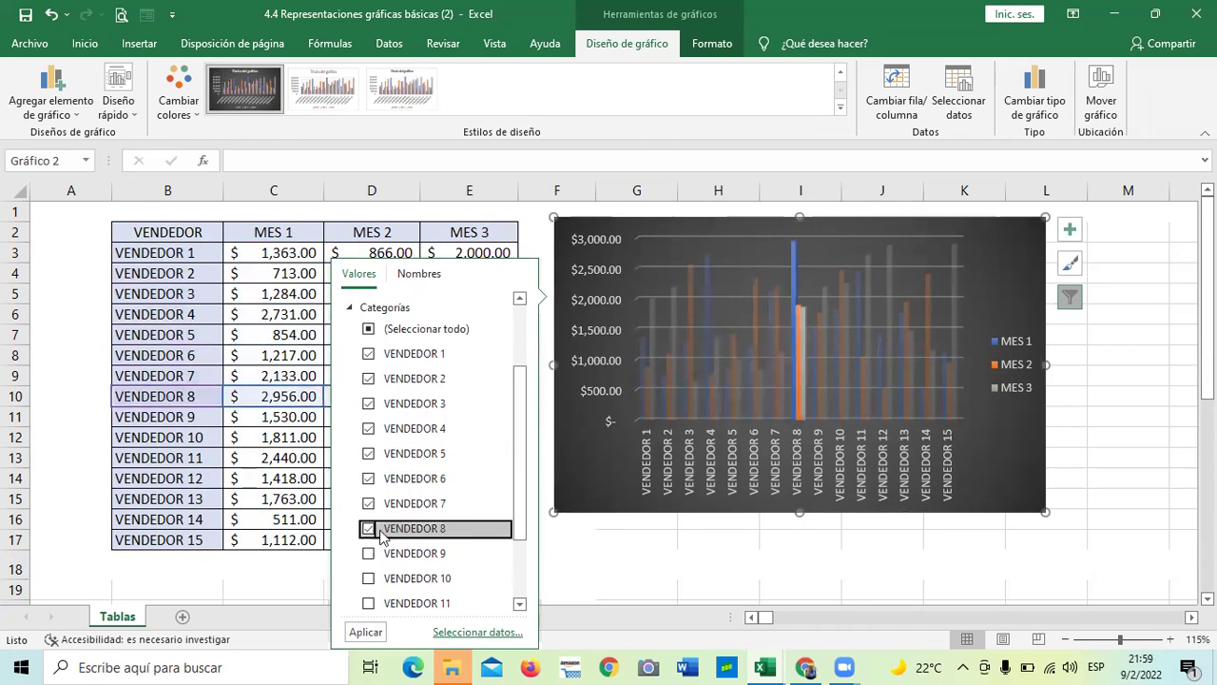
scroll(513, 533, down, 3)
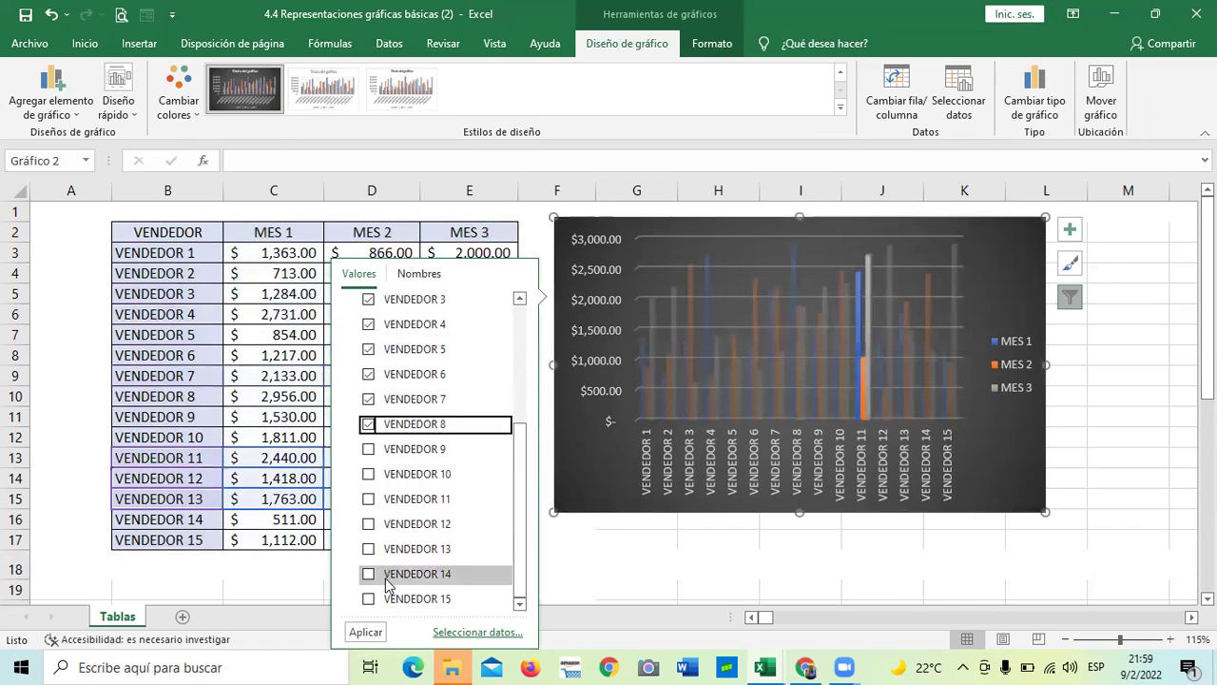
click(364, 633)
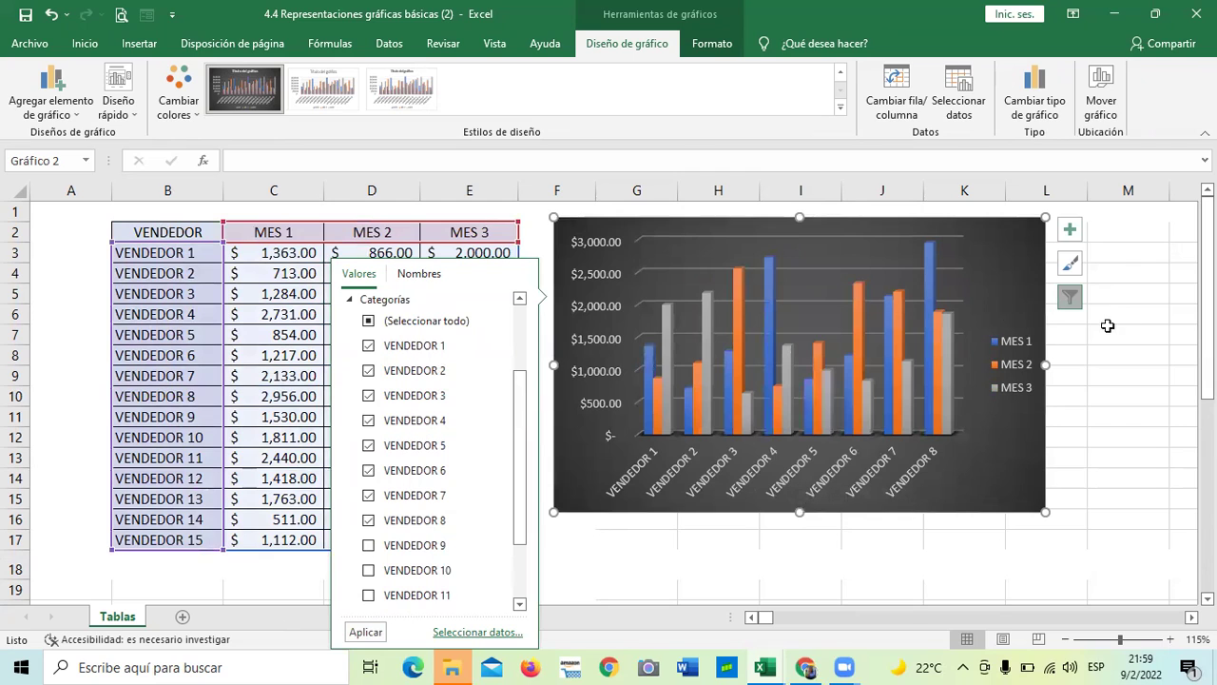
click(1011, 416)
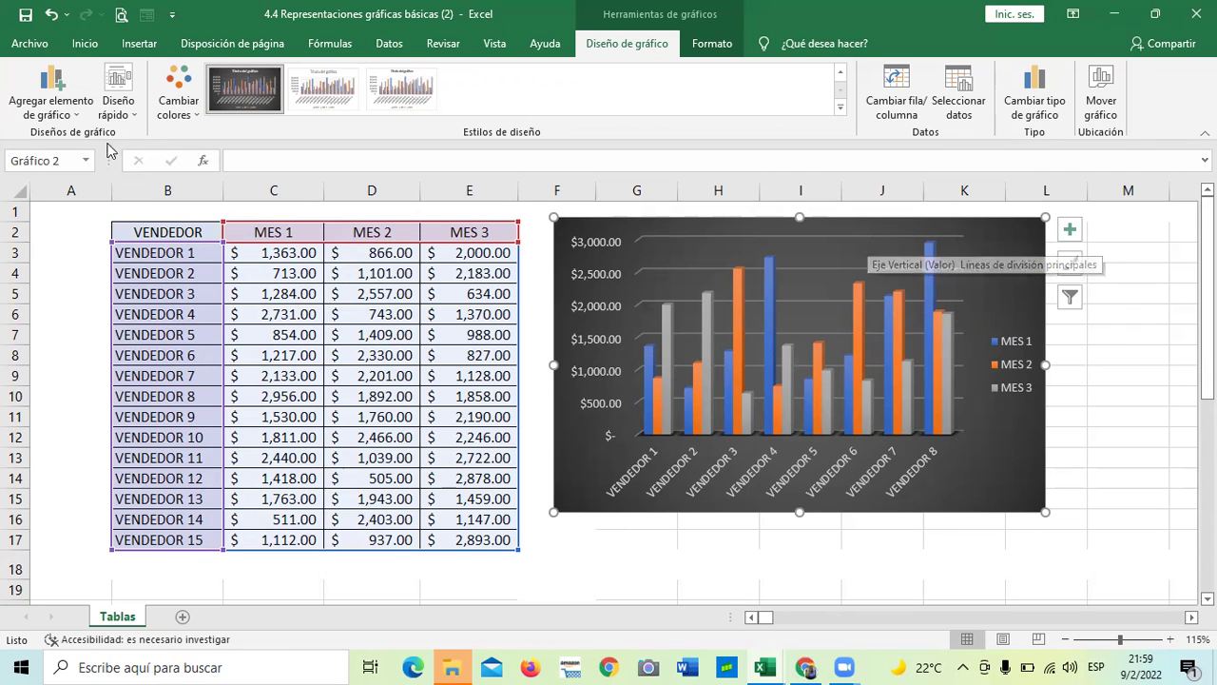
Remove the gridlines from the chart.
click(134, 113)
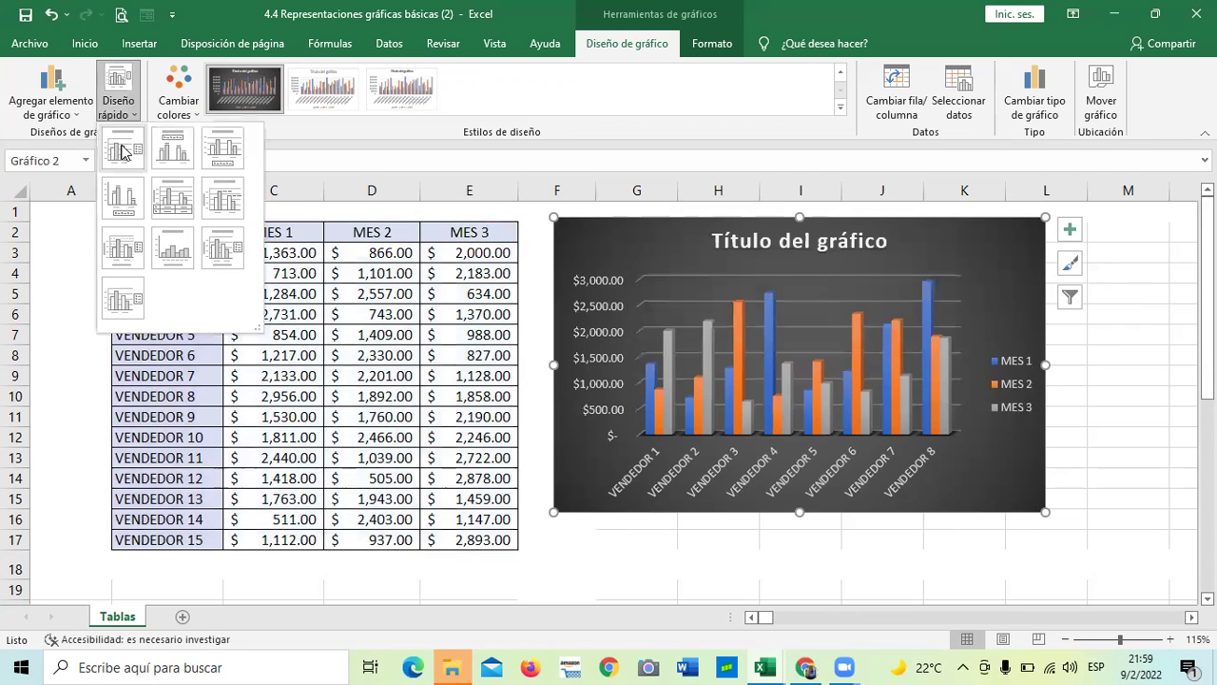
click(1070, 229)
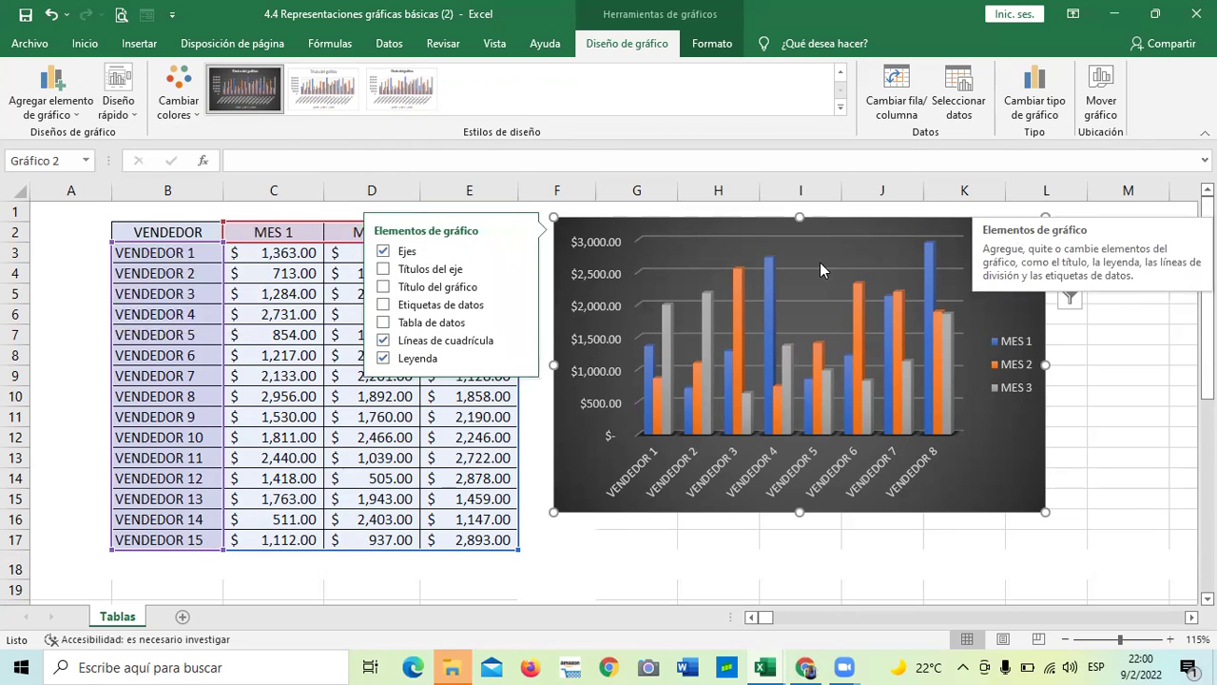
click(383, 339)
click(1124, 421)
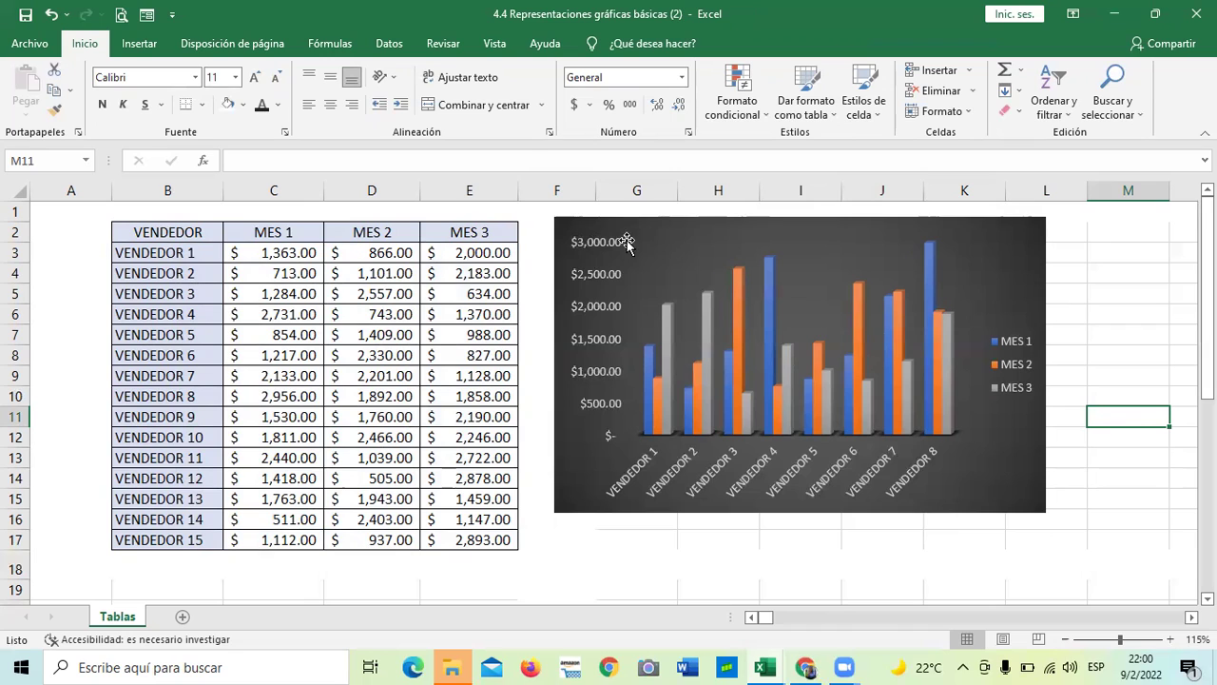
Restore the gridlines on the chart.
click(998, 251)
click(1070, 230)
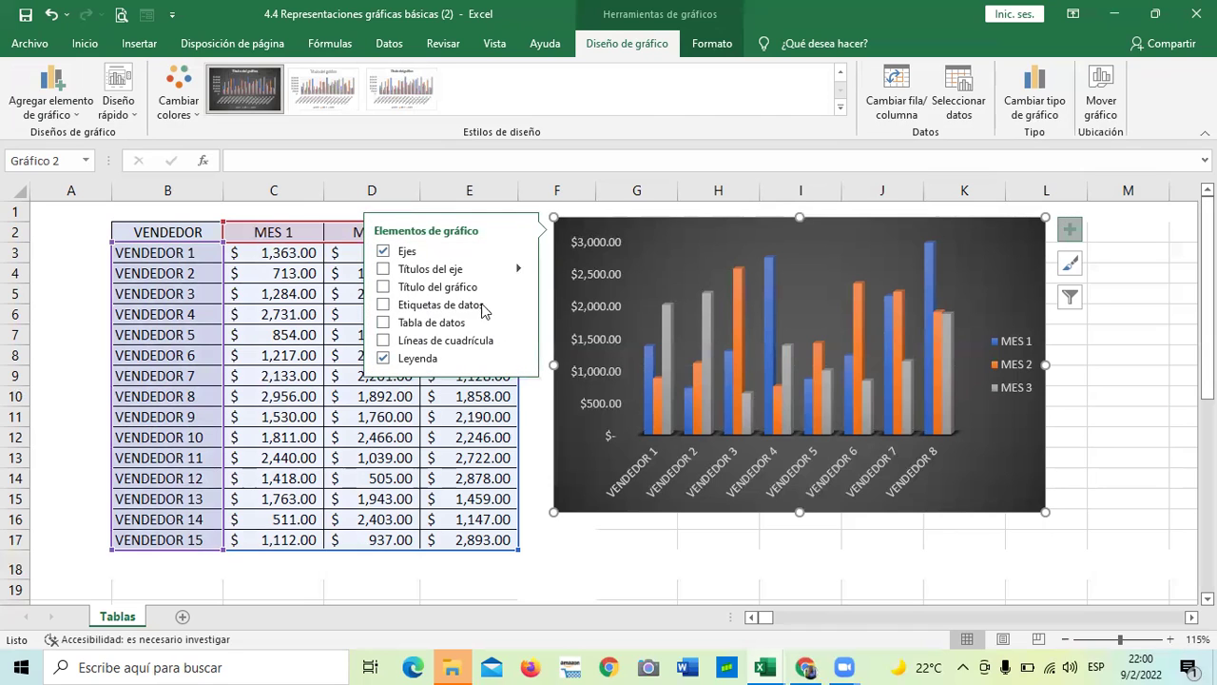
click(423, 340)
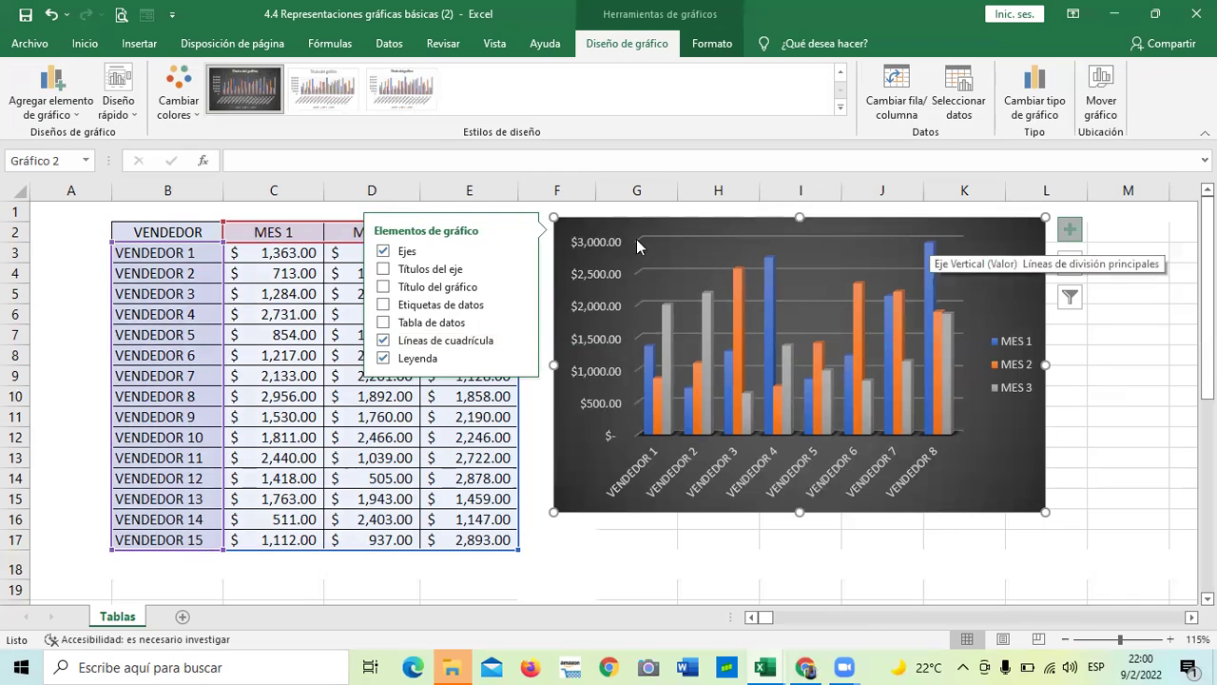
click(1099, 484)
Try out the axis titles and the chart title on the chart, leaving both switched off.
click(1014, 275)
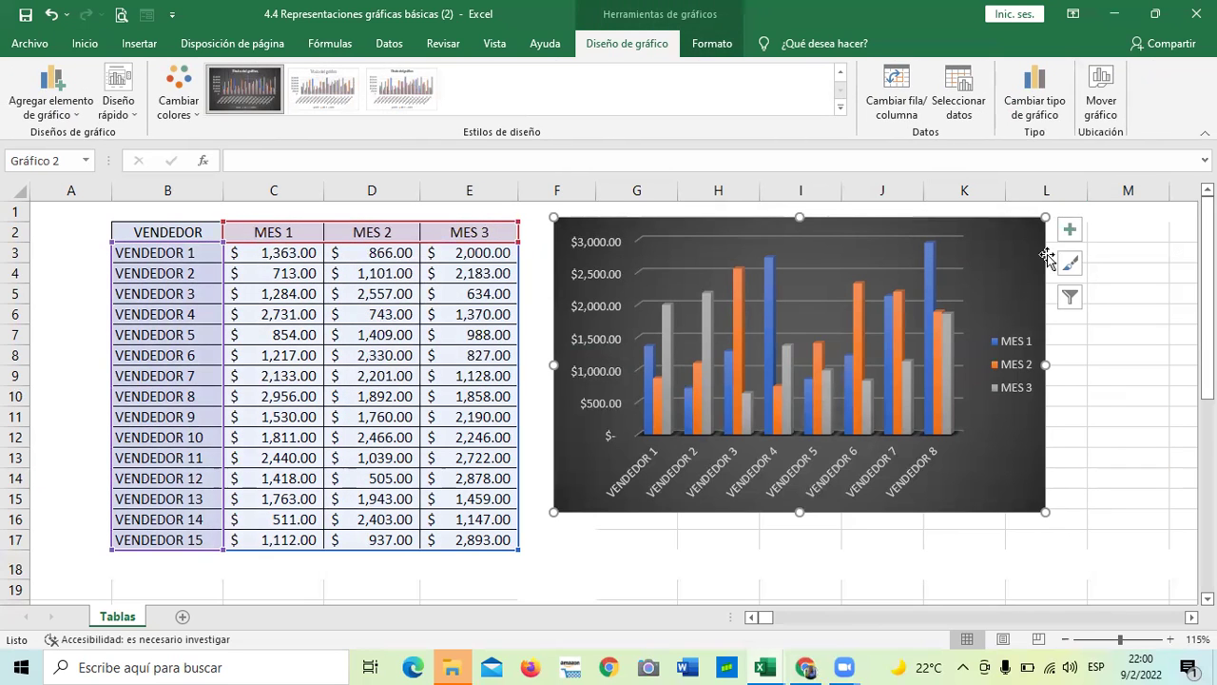
click(1071, 231)
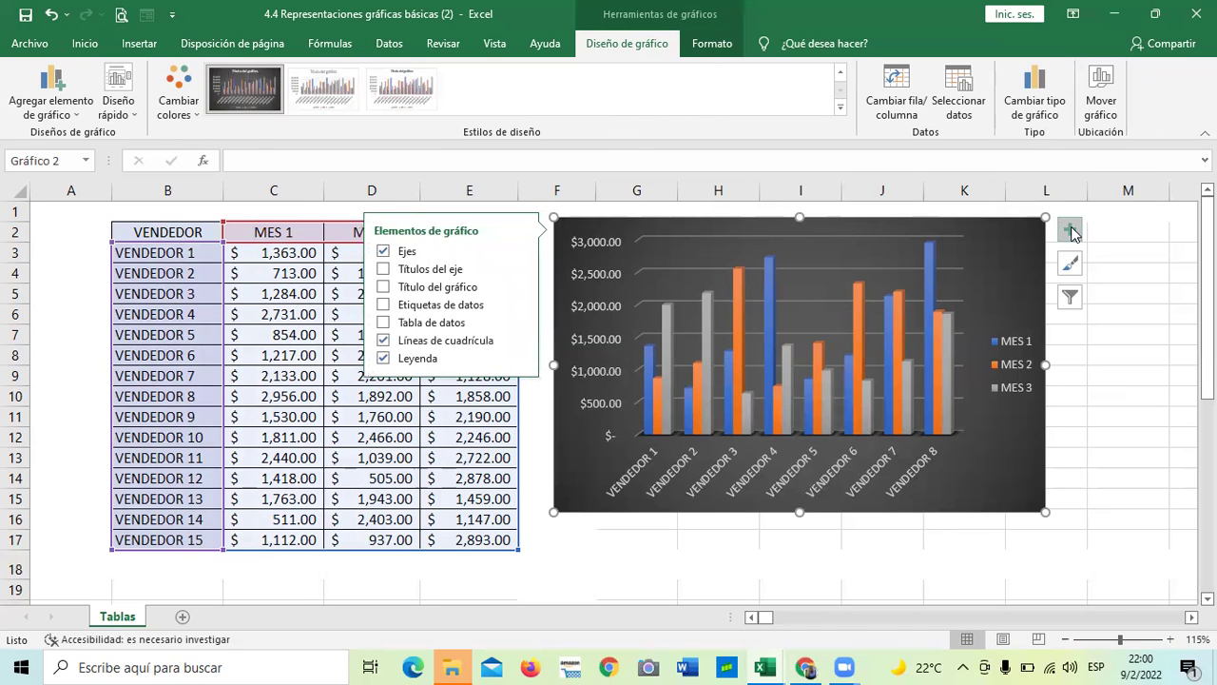
click(385, 271)
click(385, 272)
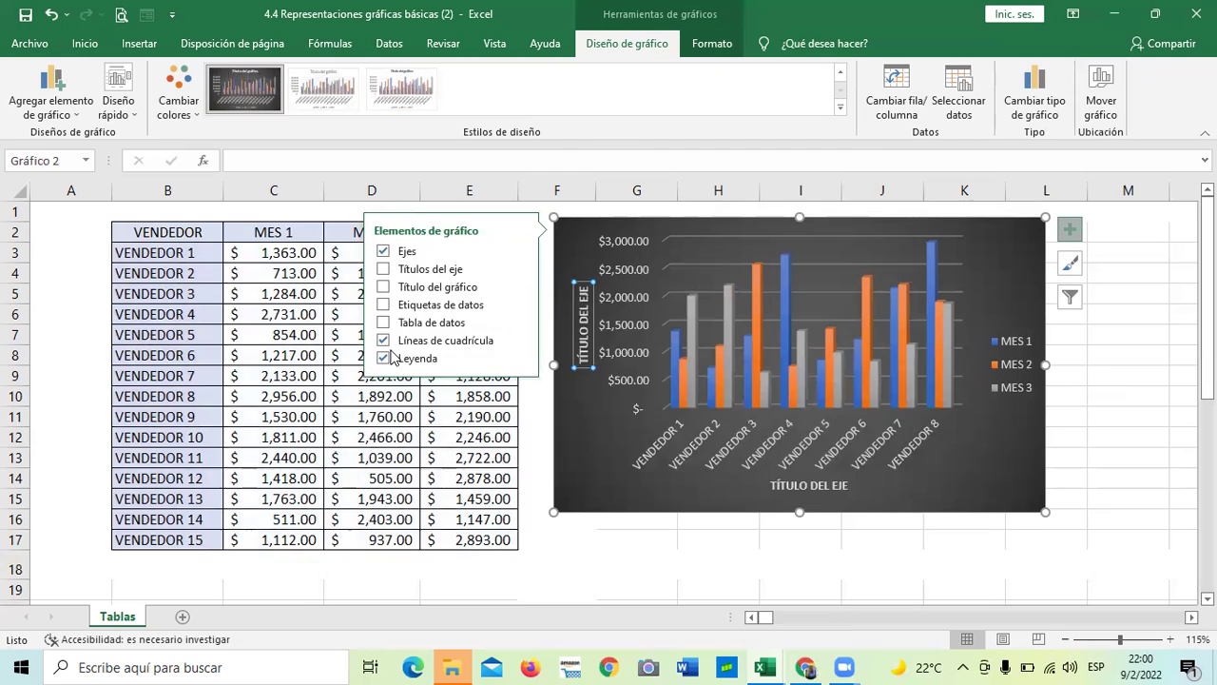
click(383, 287)
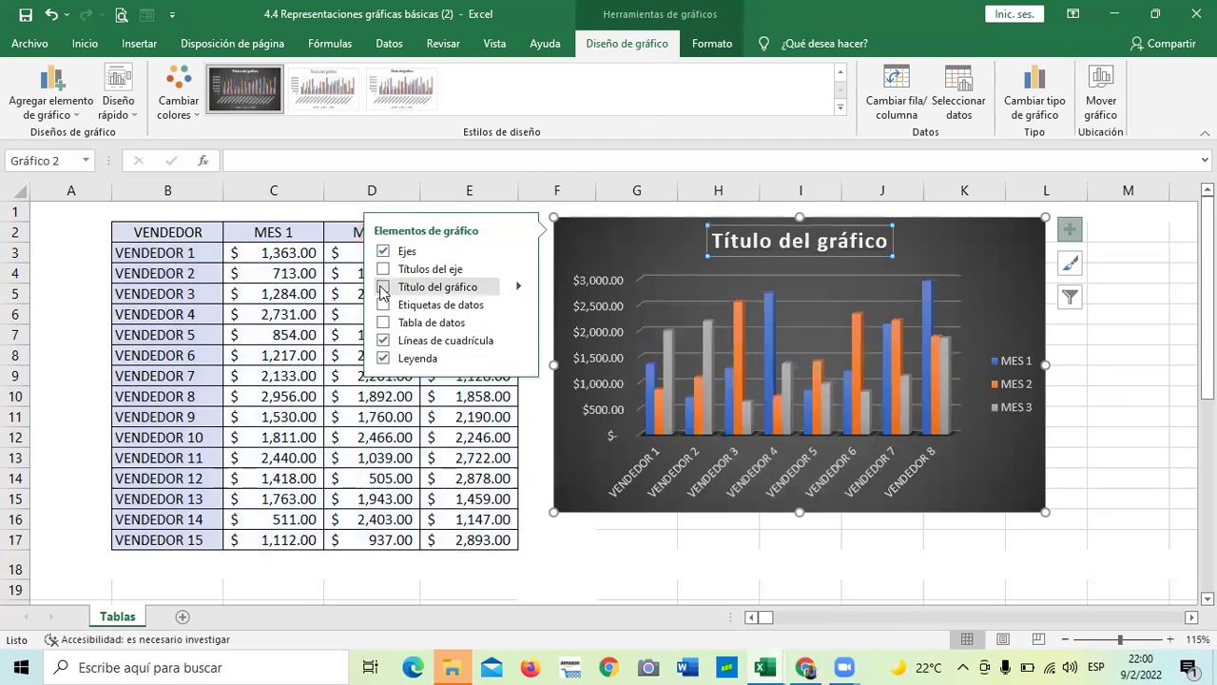
click(383, 288)
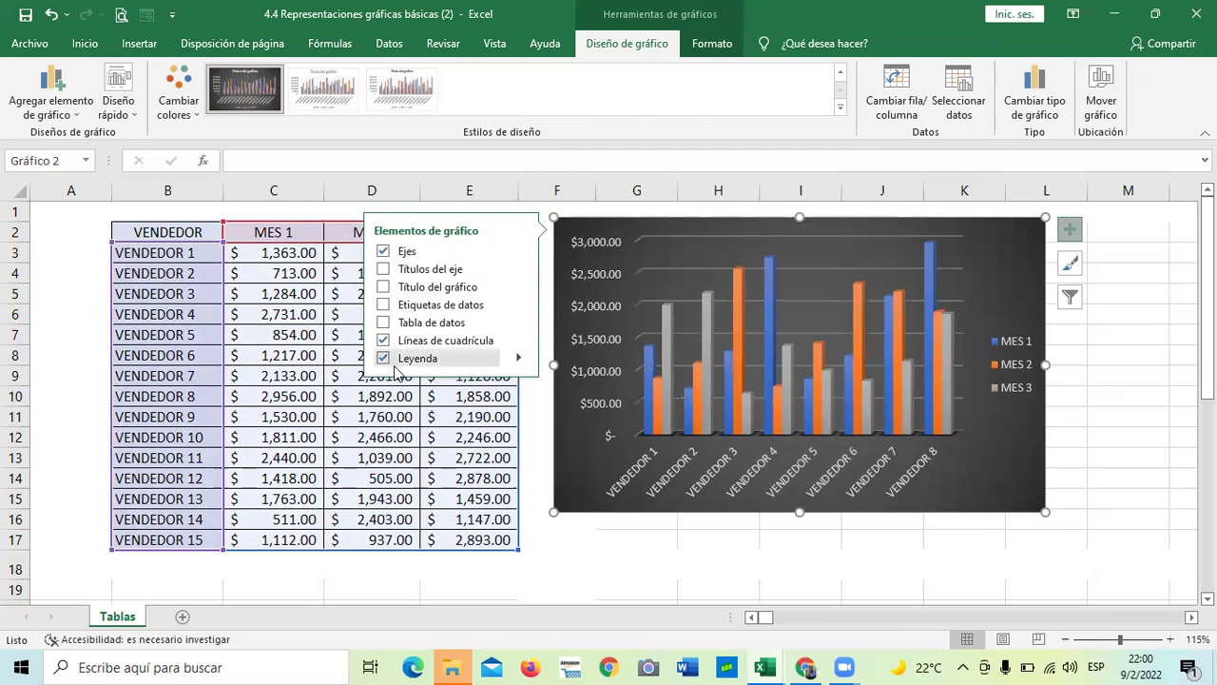
Add a chart title above the columns and delete its placeholder text.
click(390, 281)
click(867, 241)
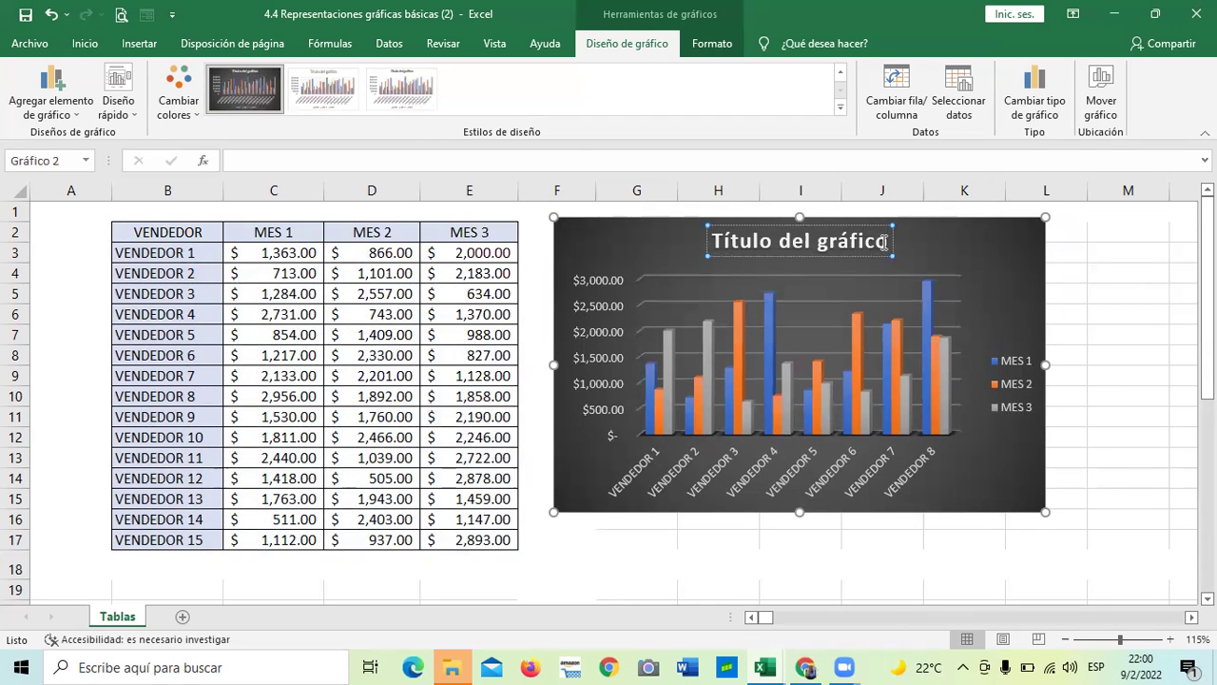
click(882, 241)
key(BackSpace)
key(BackSpace)
key(BackSpace)
key(BackSpace)
key(BackSpace)
key(BackSpace)
key(BackSpace)
key(BackSpace)
key(BackSpace)
key(BackSpace)
key(BackSpace)
key(BackSpace)
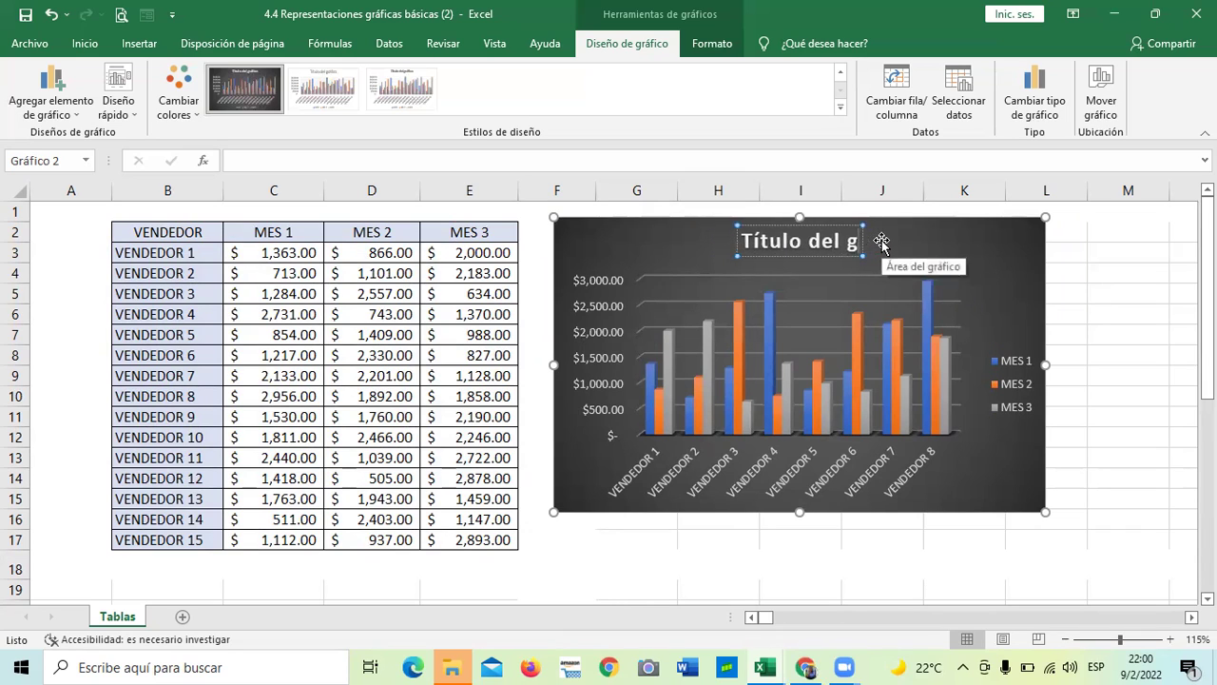
key(BackSpace)
key(BackSpace)
key(BackSpace)
key(BackSpace)
key(BackSpace)
key(BackSpace)
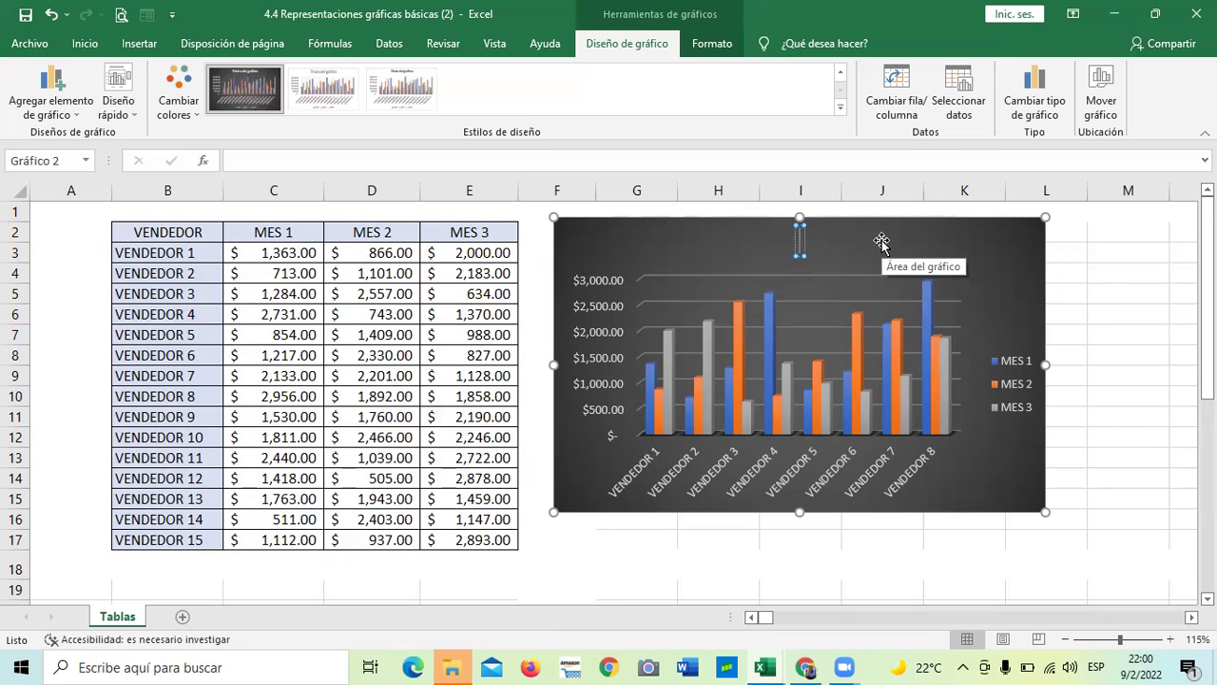
Enter VENTAS PRIMER TRIMESTRE in capitals as the chart title.
text(veNTAS)
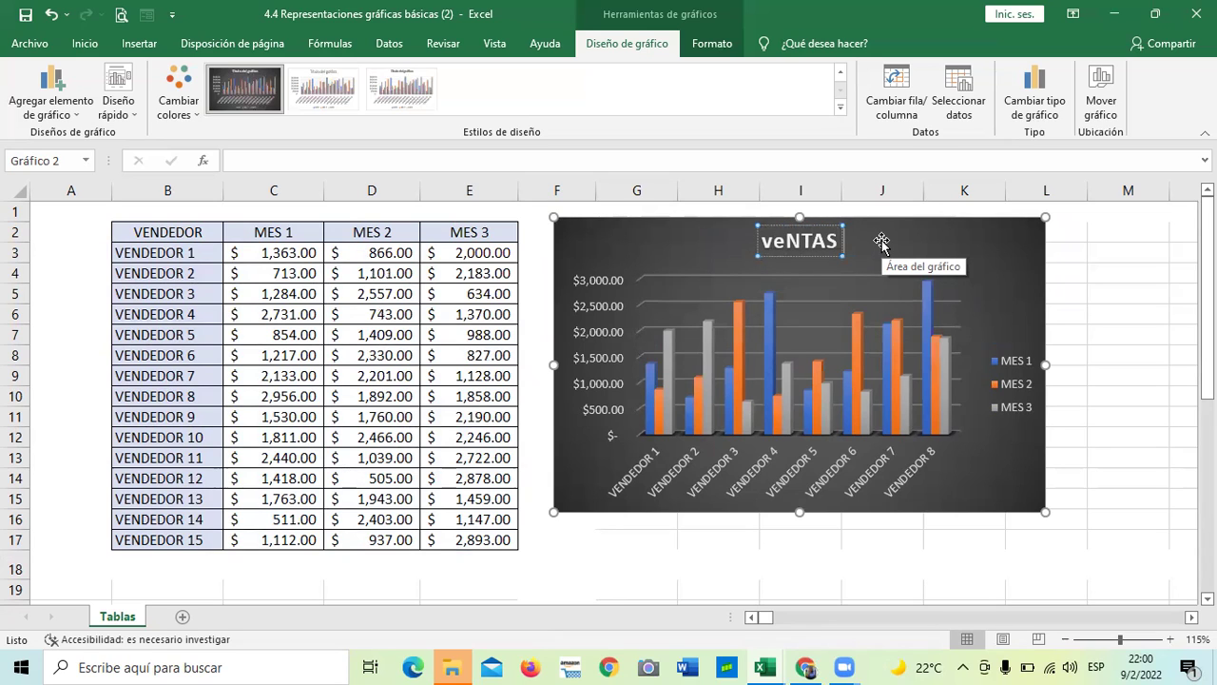
key(Caps_Lock)
key(Caps_Lock)
key(BackSpace)
key(BackSpace)
key(BackSpace)
key(BackSpace)
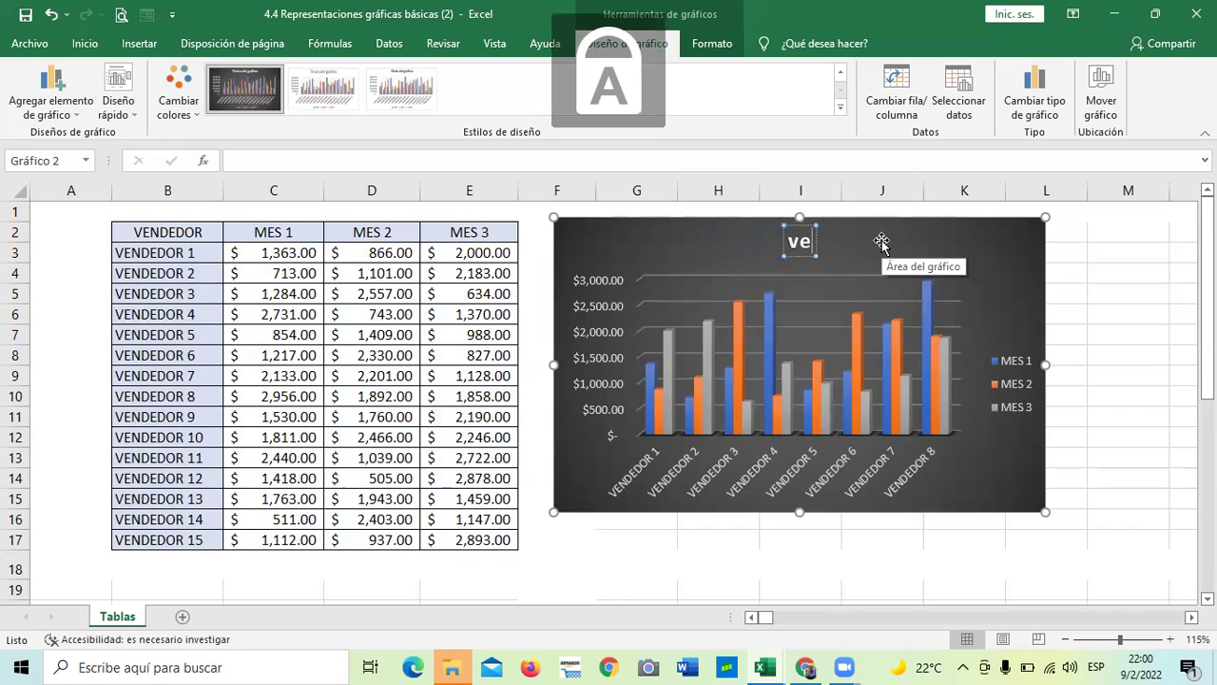
key(BackSpace)
key(BackSpace)
text(VENTAS PRIMER)
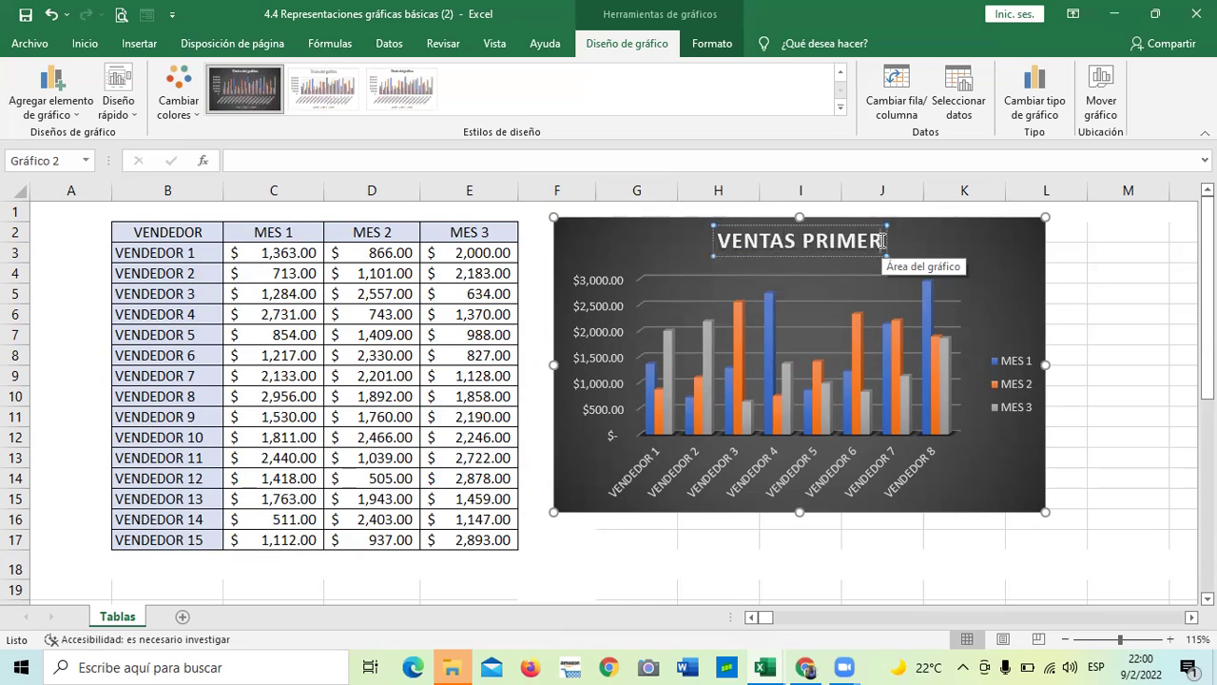
text( TRI)
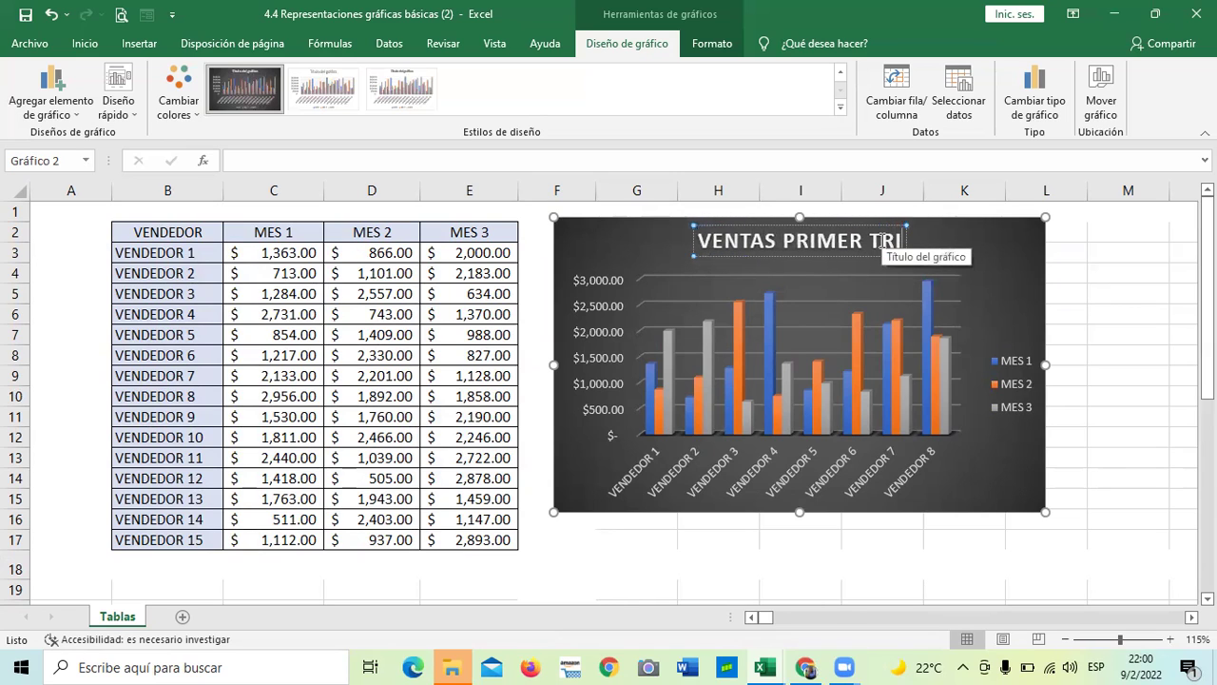
text(MESTRE)
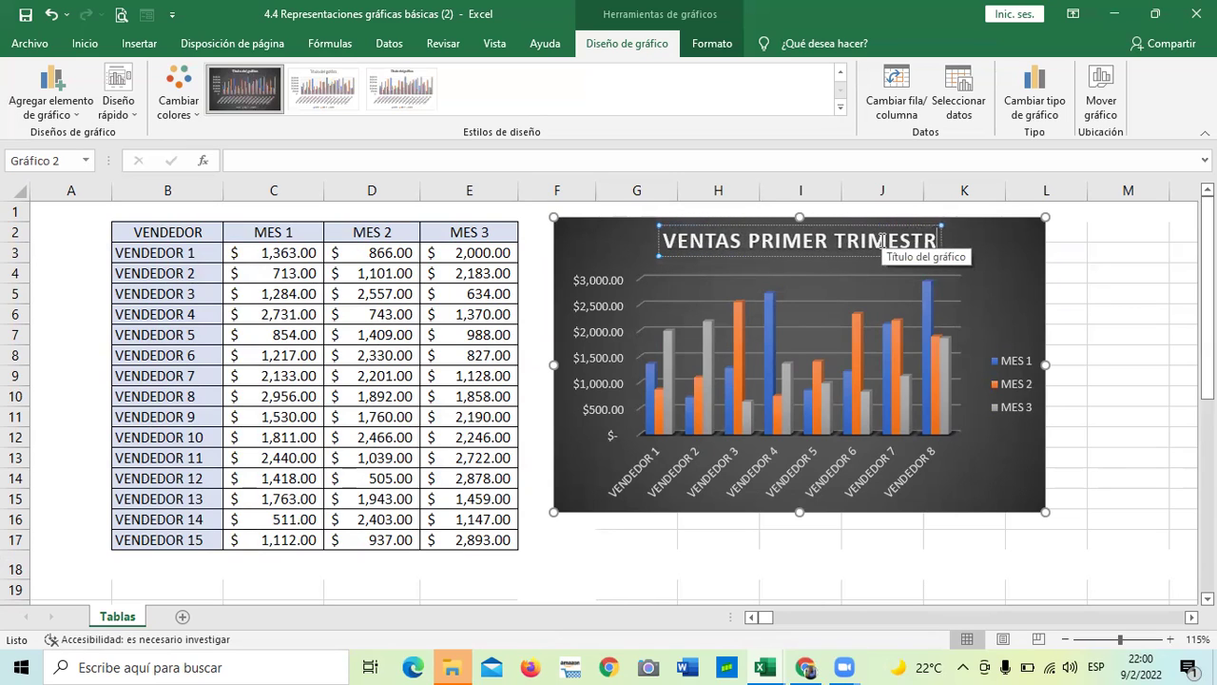
click(994, 278)
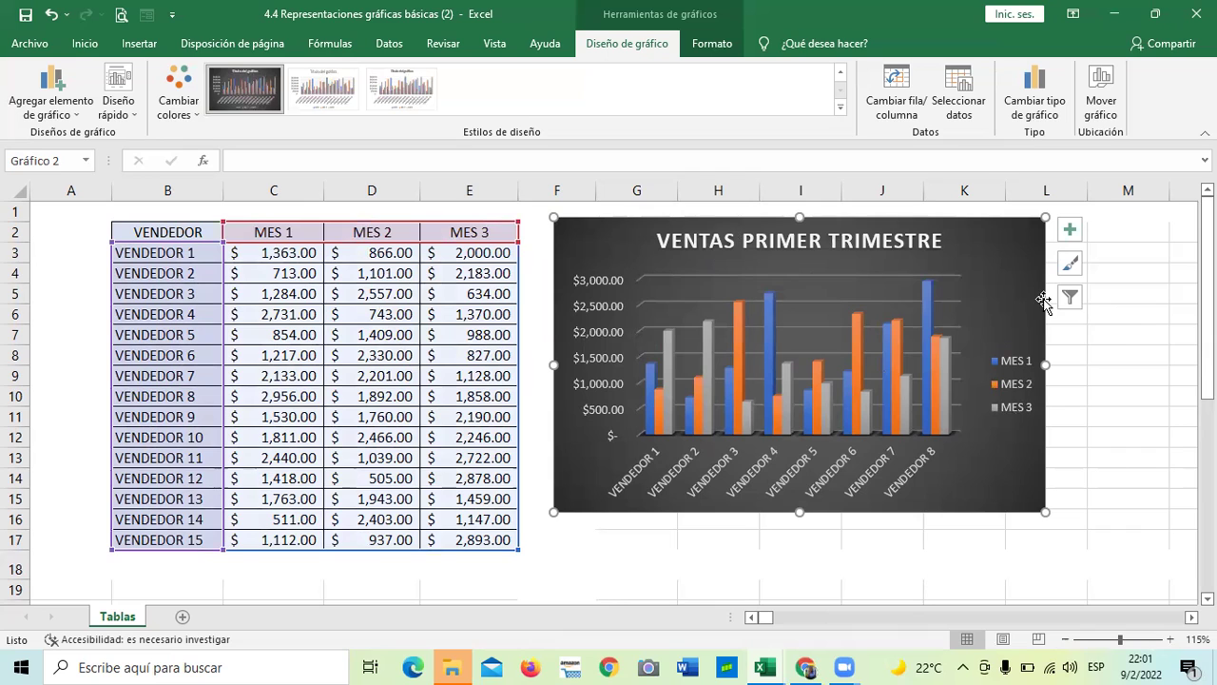
Examine the data table option among the chart elements.
click(1070, 229)
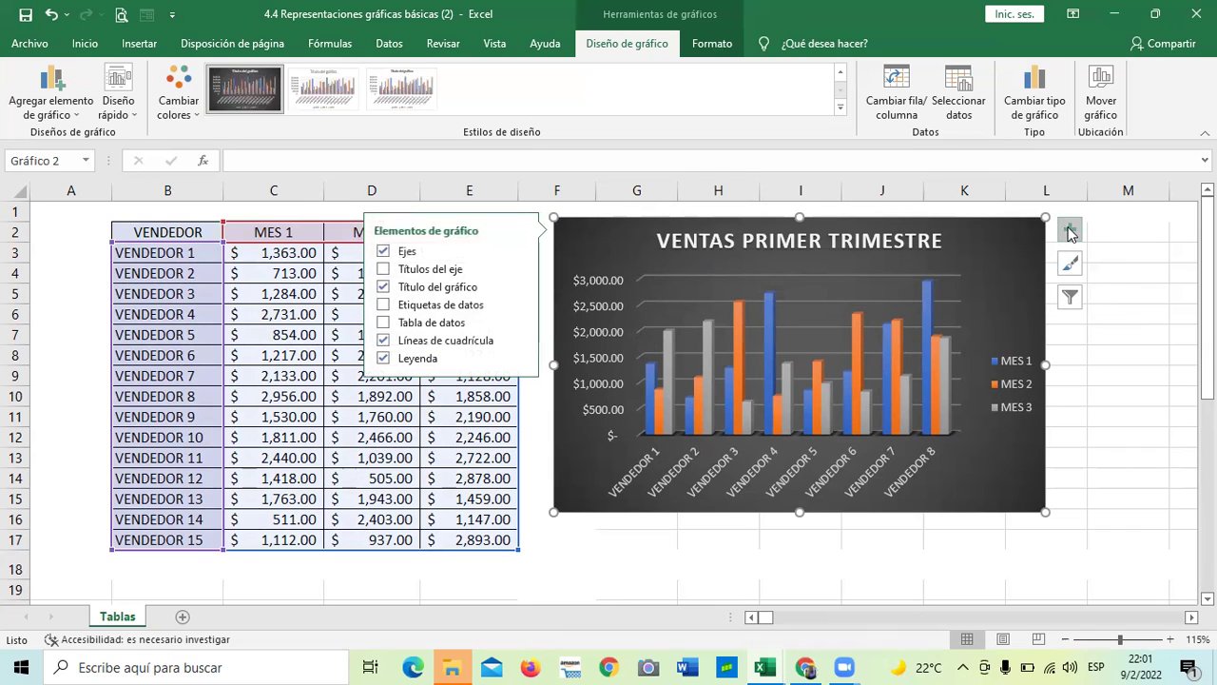
click(411, 325)
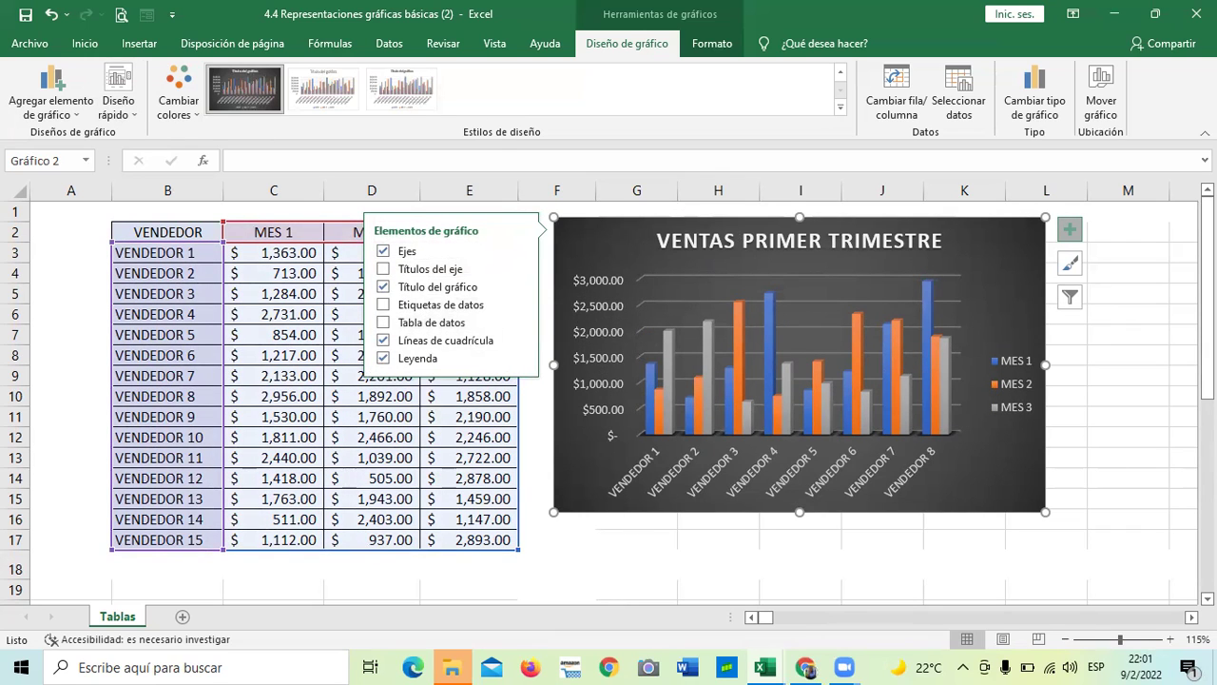
click(1137, 376)
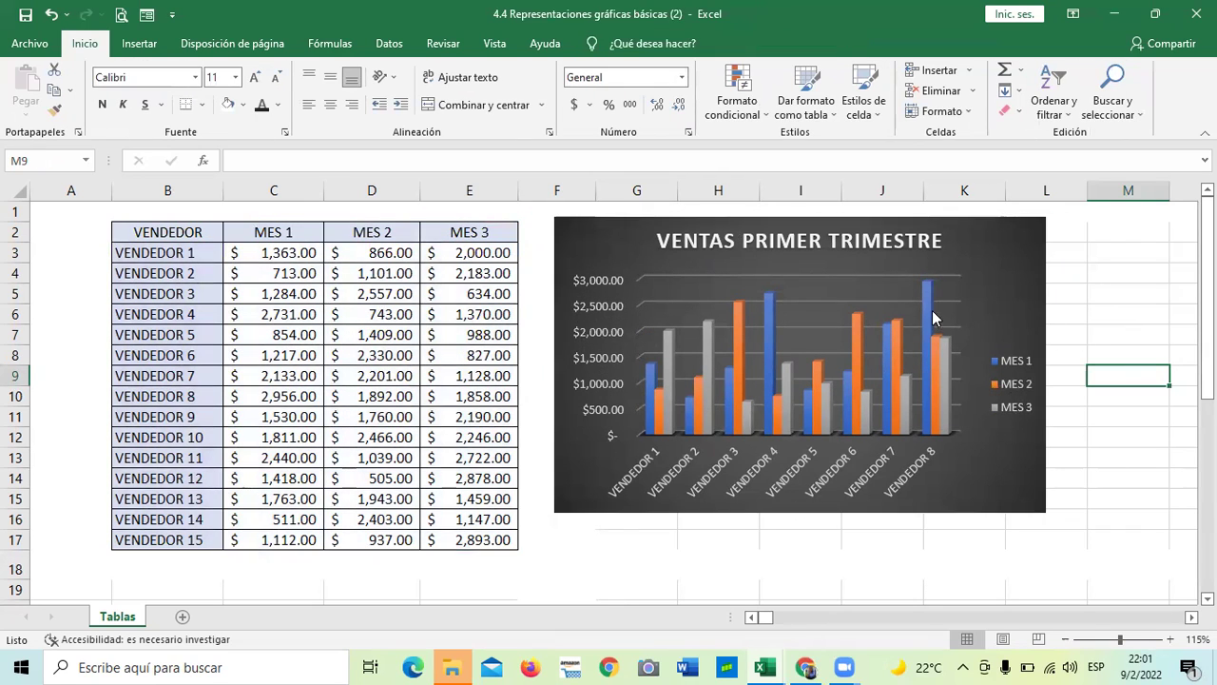
Restore all the seller categories in the chart filter and apply it.
click(977, 291)
click(1066, 297)
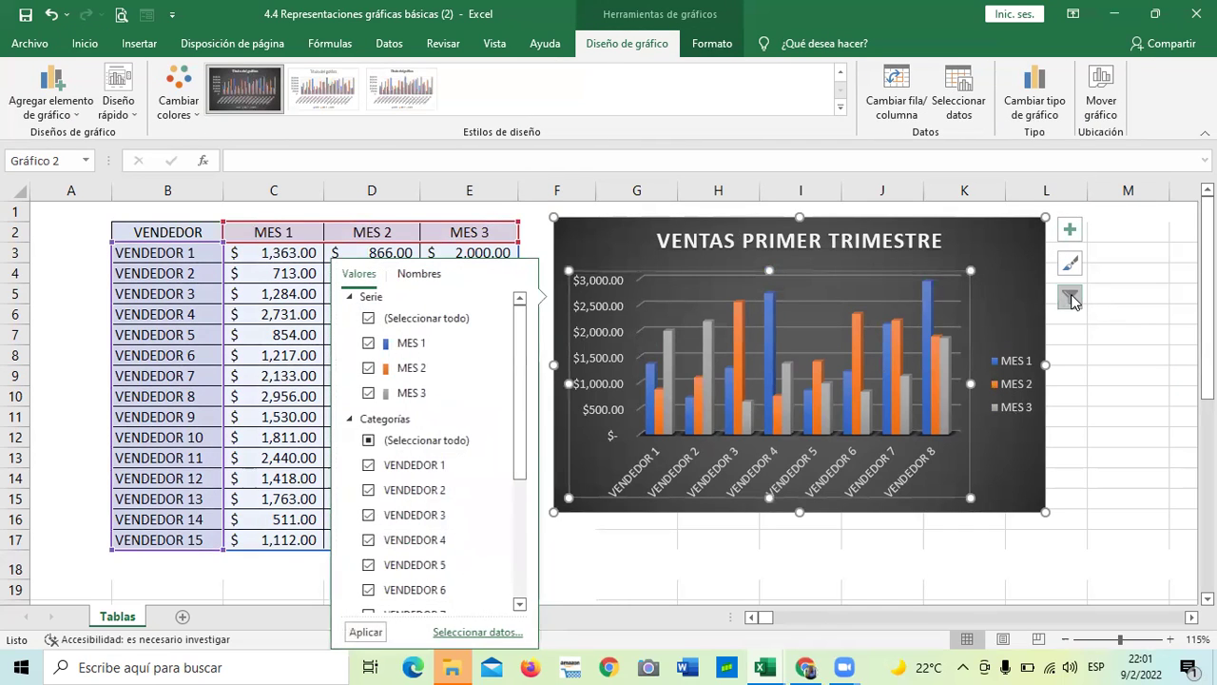
click(369, 441)
click(369, 441)
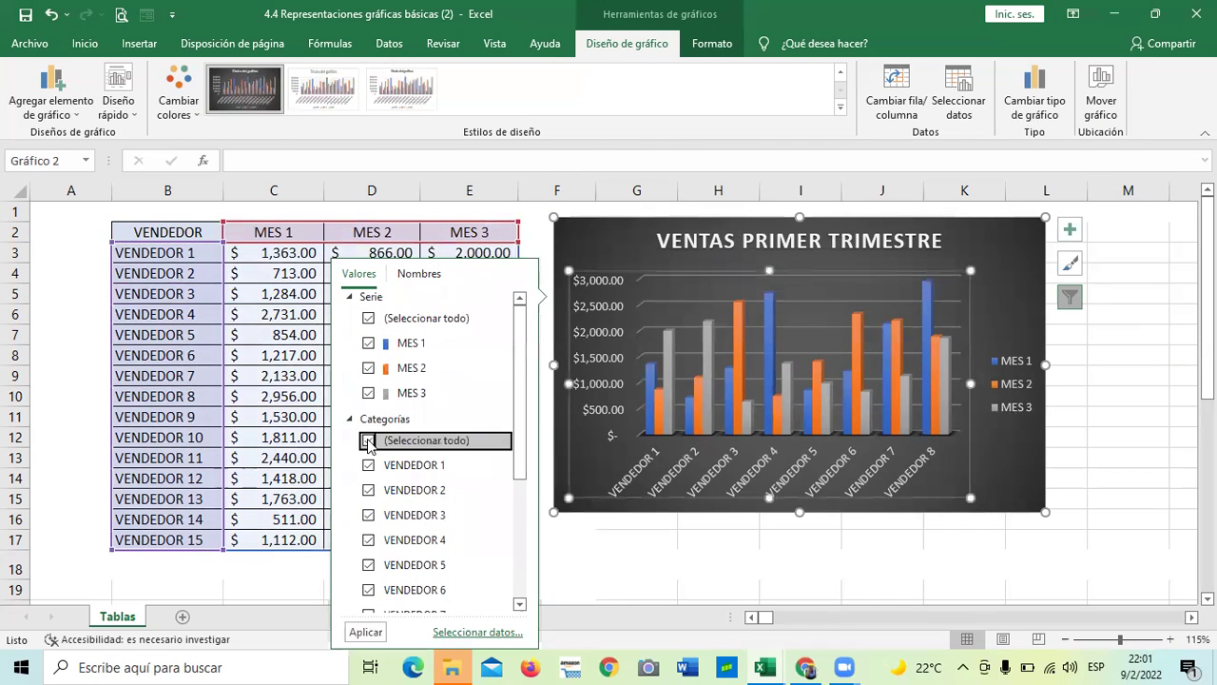
click(367, 633)
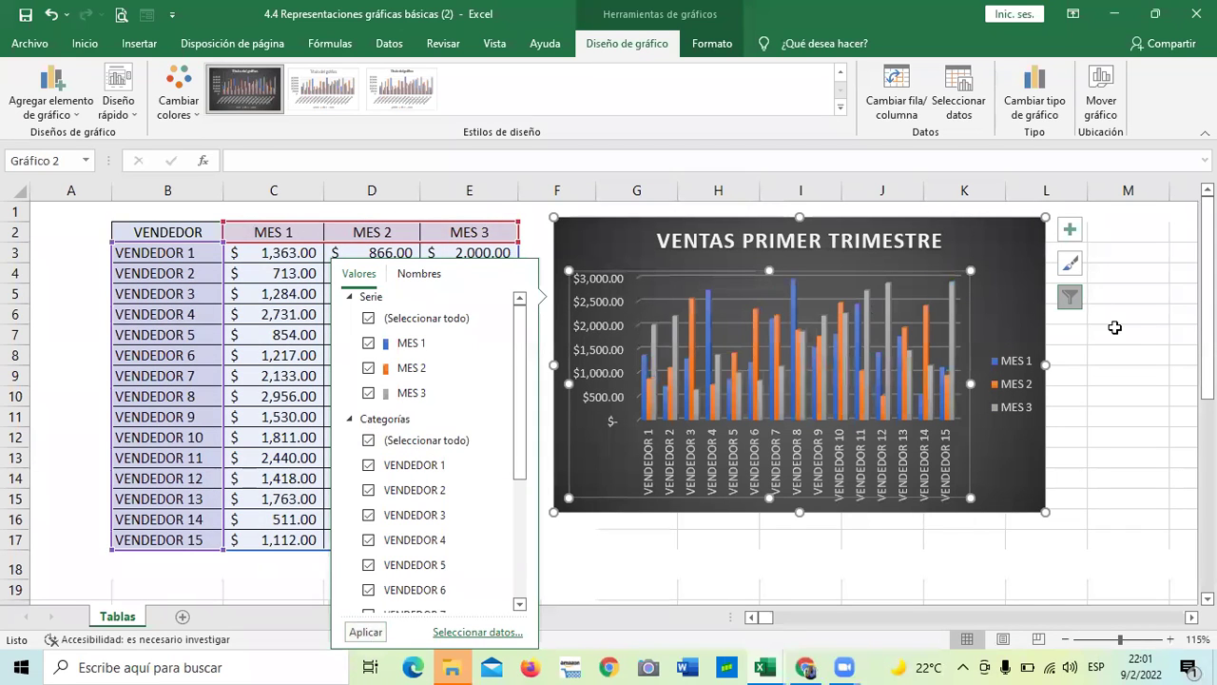
click(1126, 409)
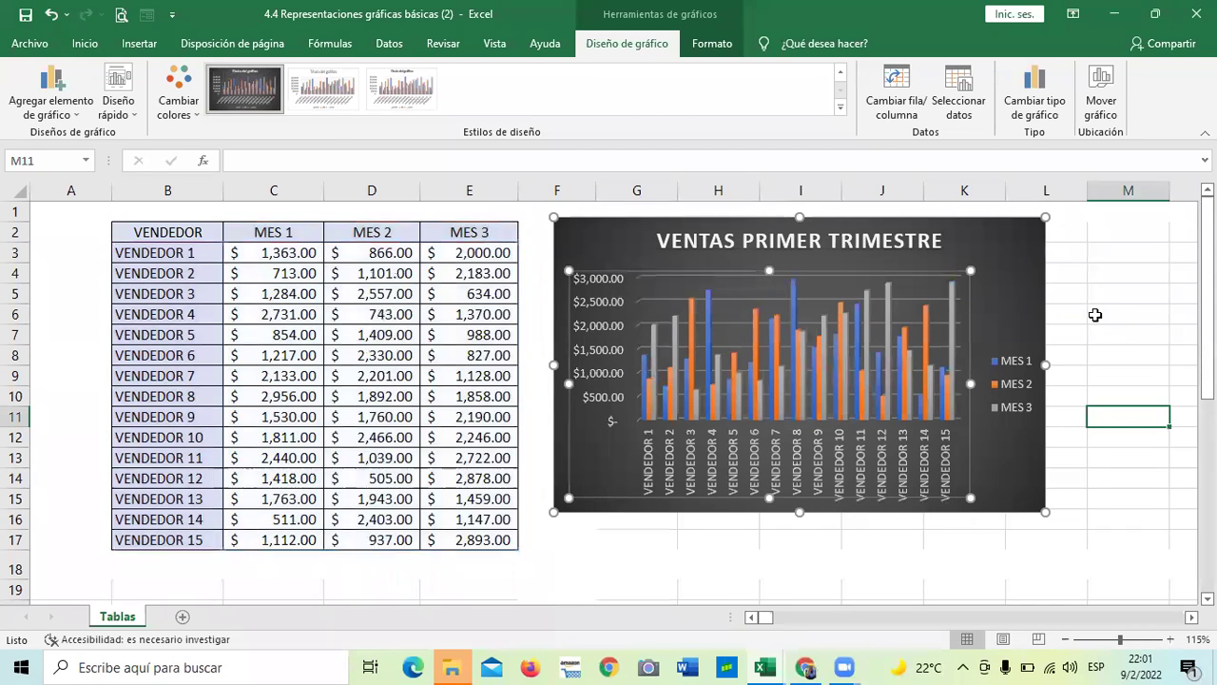
Preview the available chart styles and colour sets on the chart without applying any.
click(1000, 275)
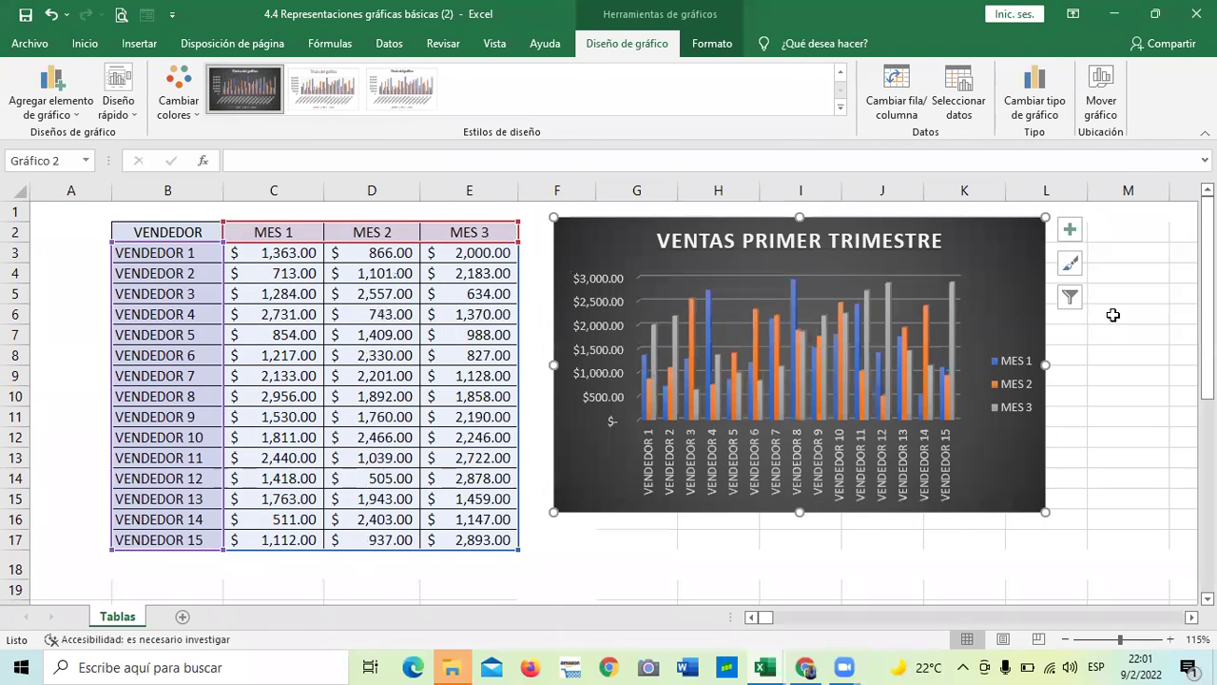
click(1071, 267)
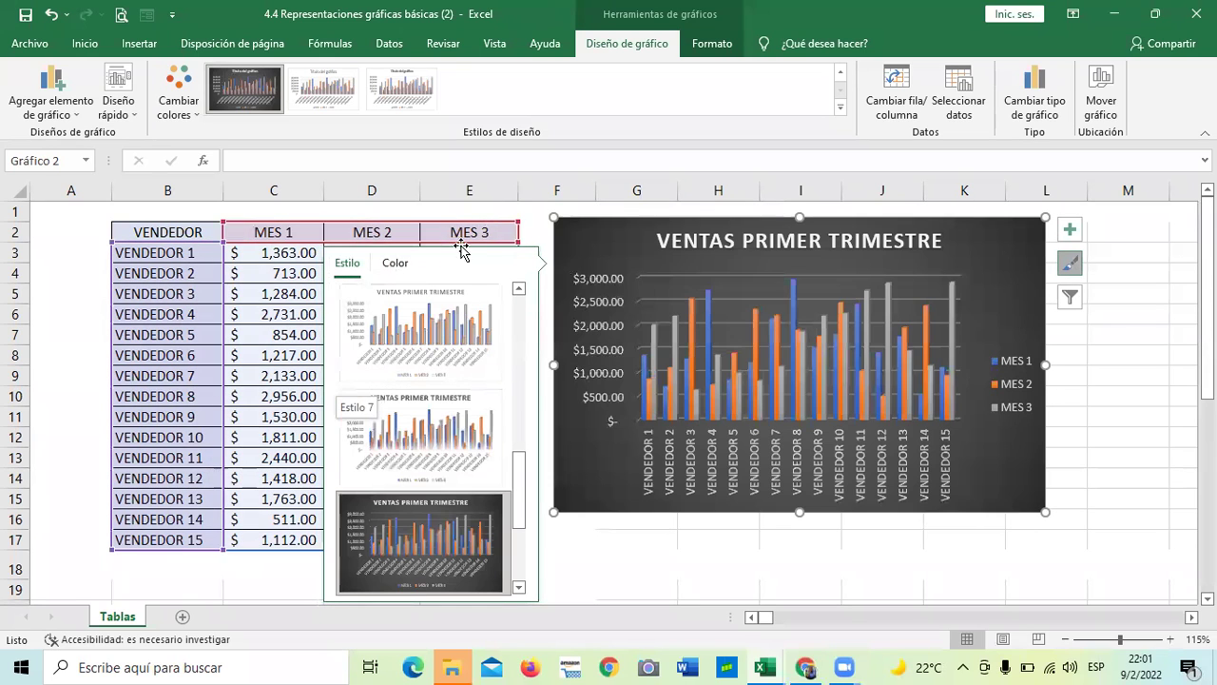
click(395, 265)
click(358, 267)
scroll(518, 528, down, 3)
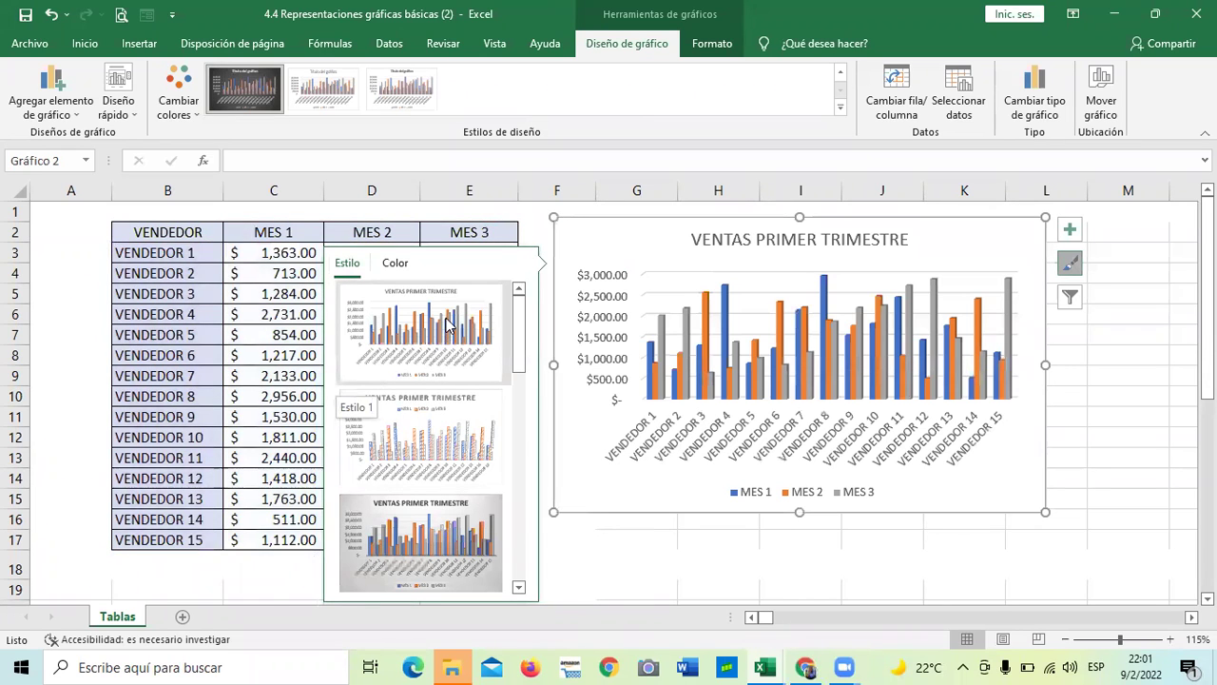
scroll(454, 466, down, 5)
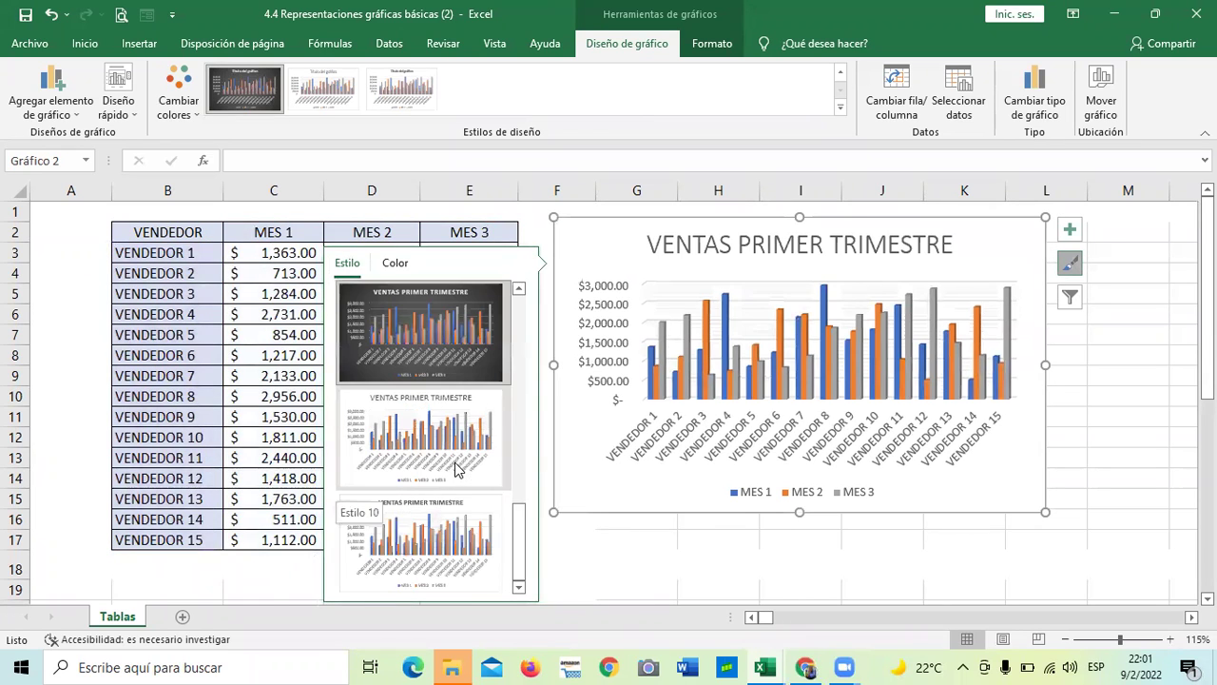
click(1106, 372)
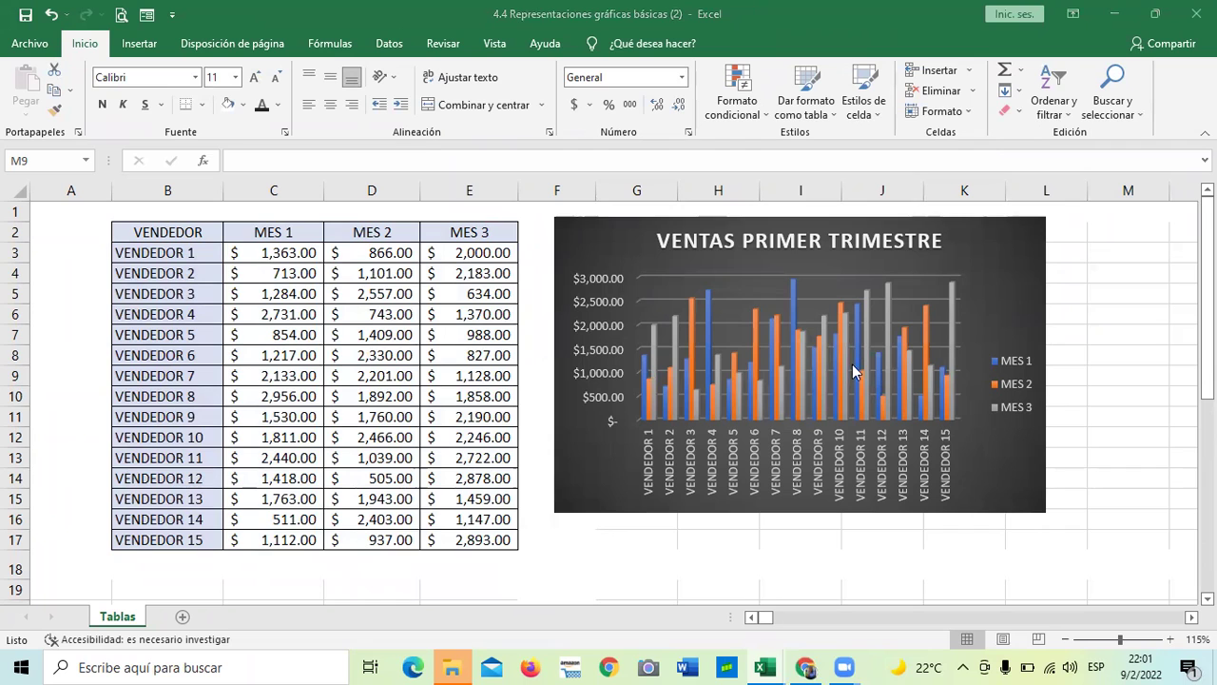
Apply a solid black theme shape style to the chart area.
click(1004, 243)
click(627, 43)
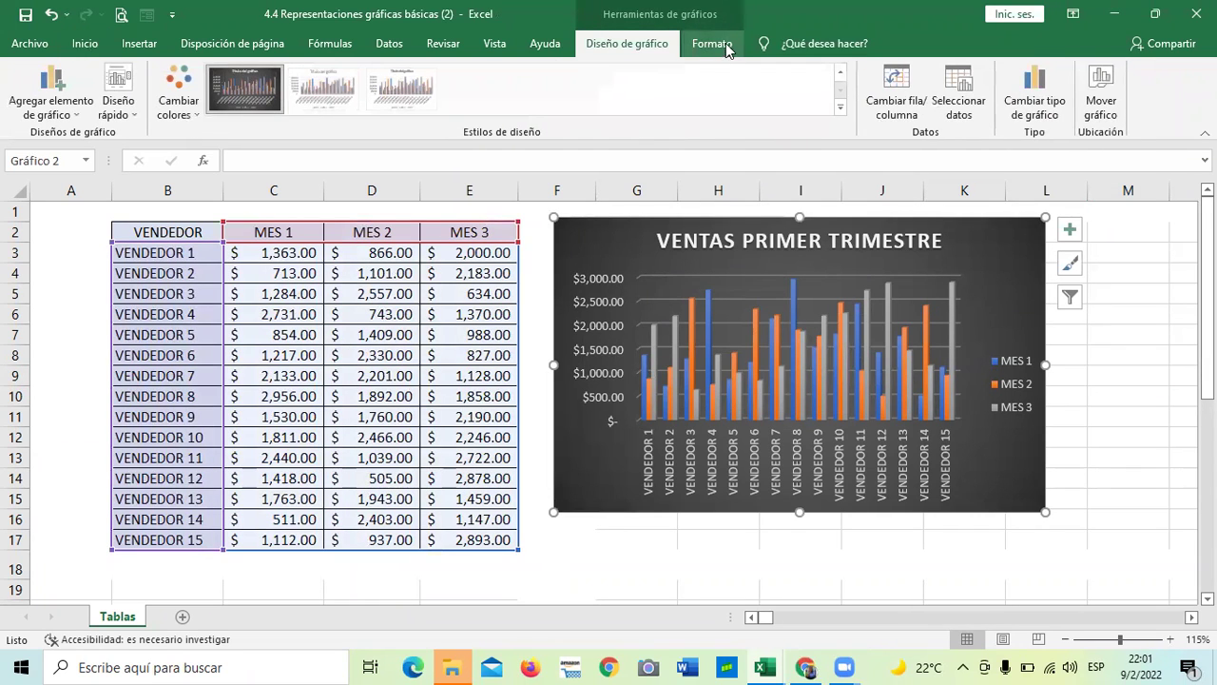
click(720, 46)
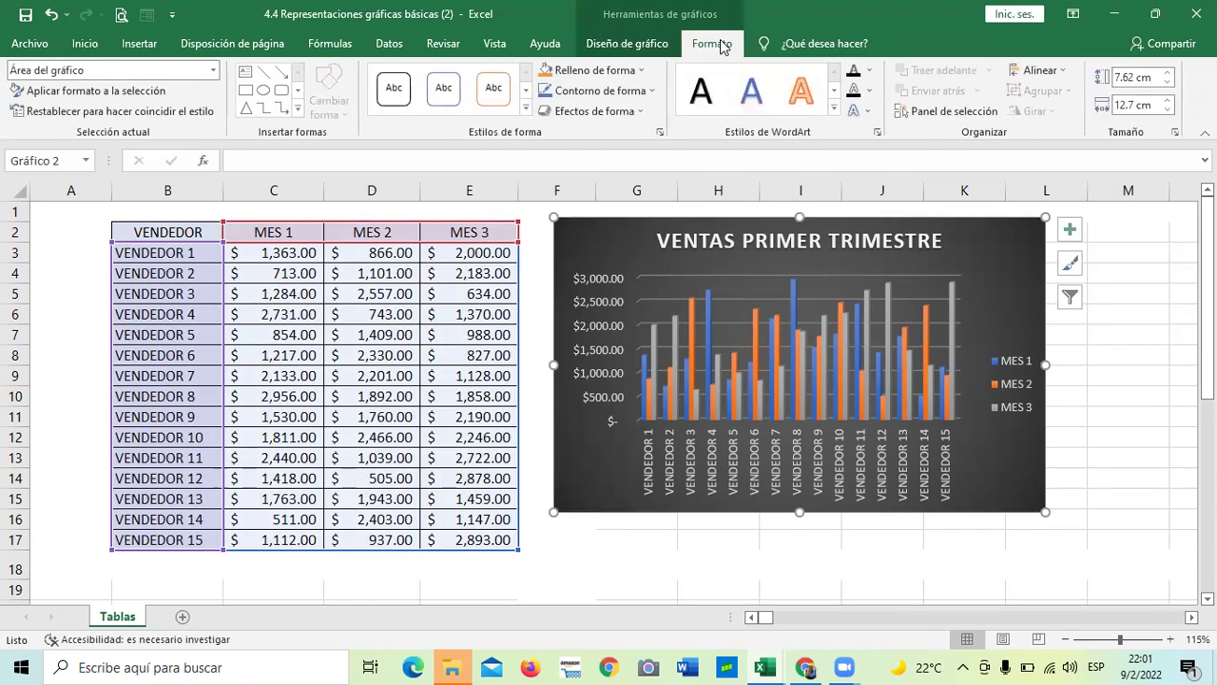
click(526, 112)
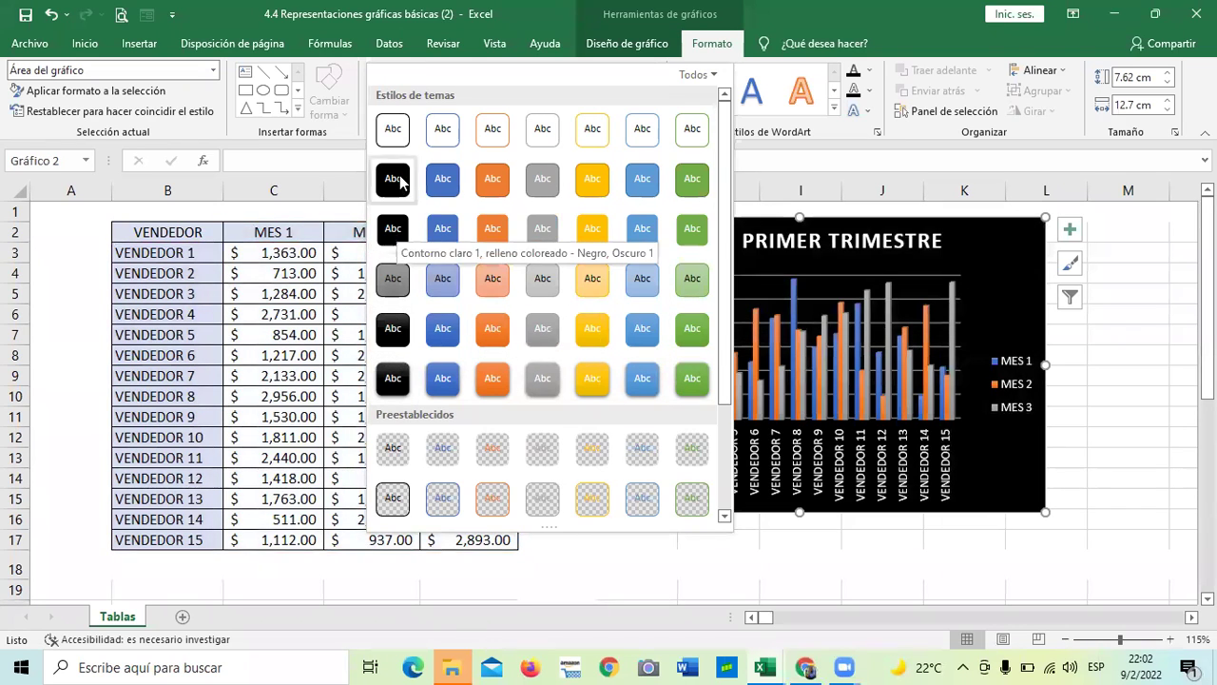
click(398, 229)
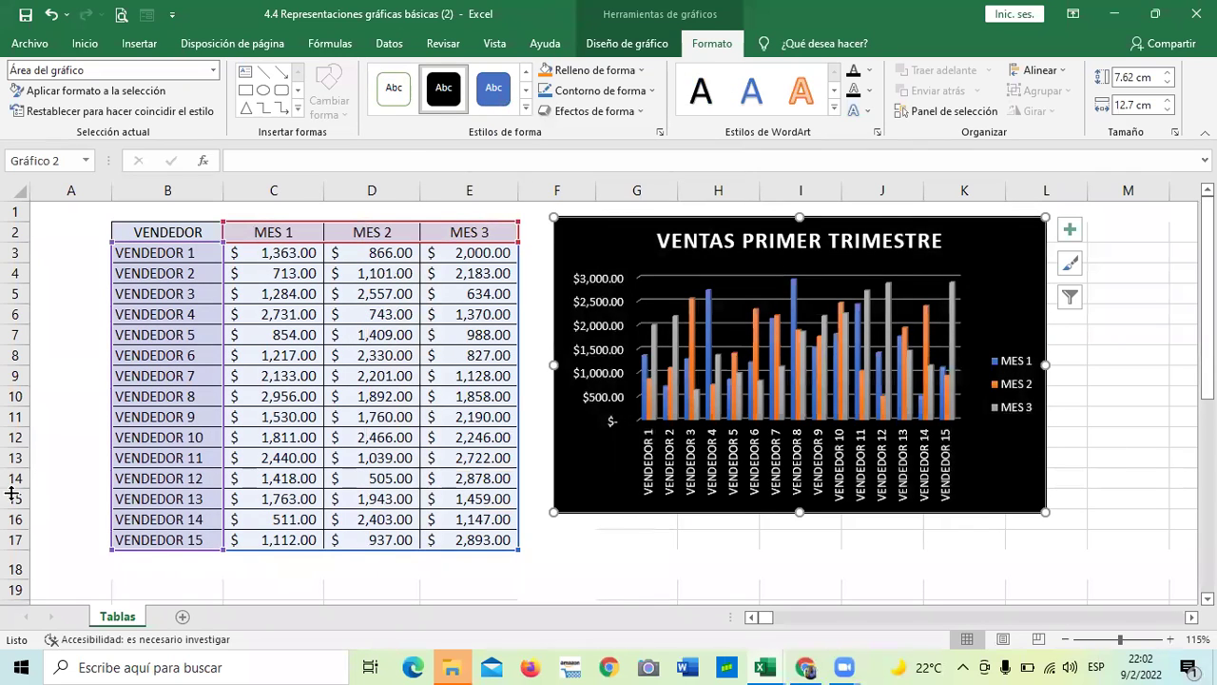
click(949, 303)
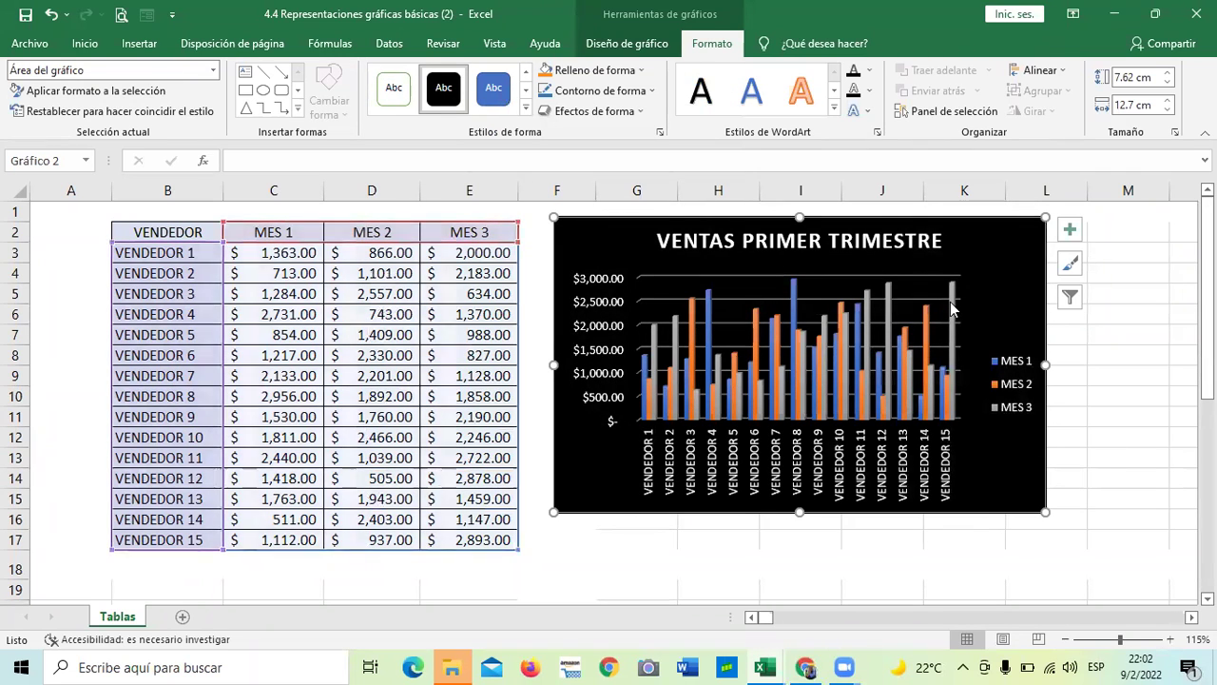
click(1001, 384)
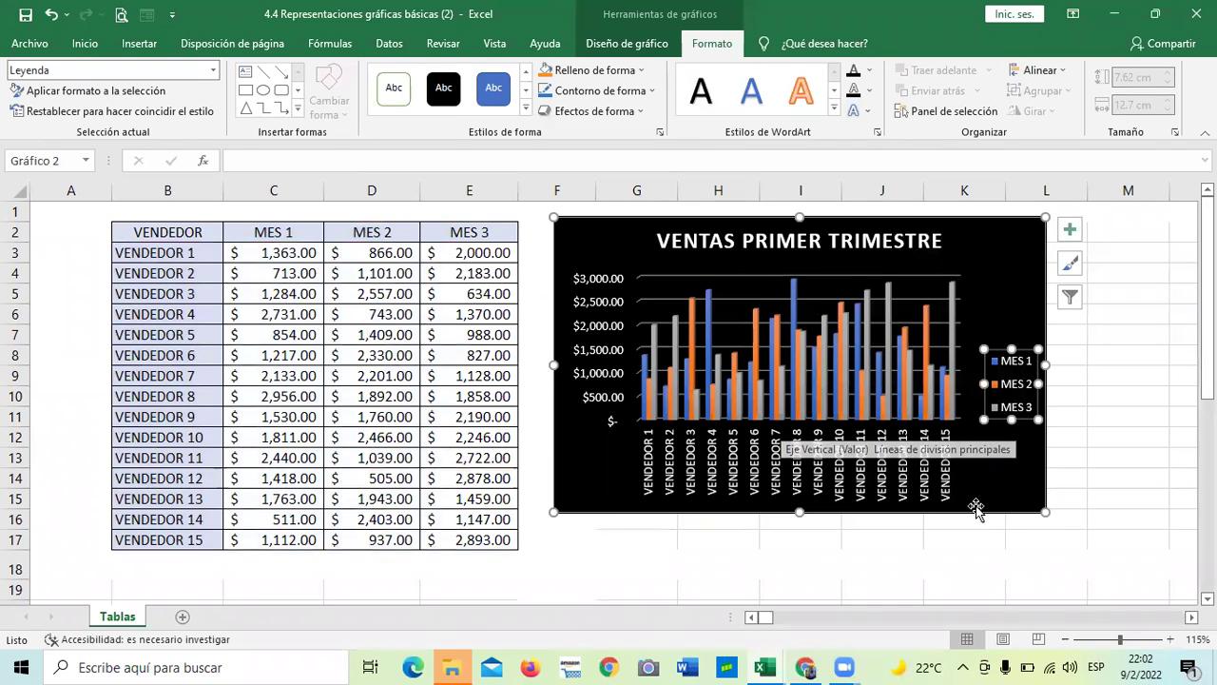
drag(1068, 477, 1081, 466)
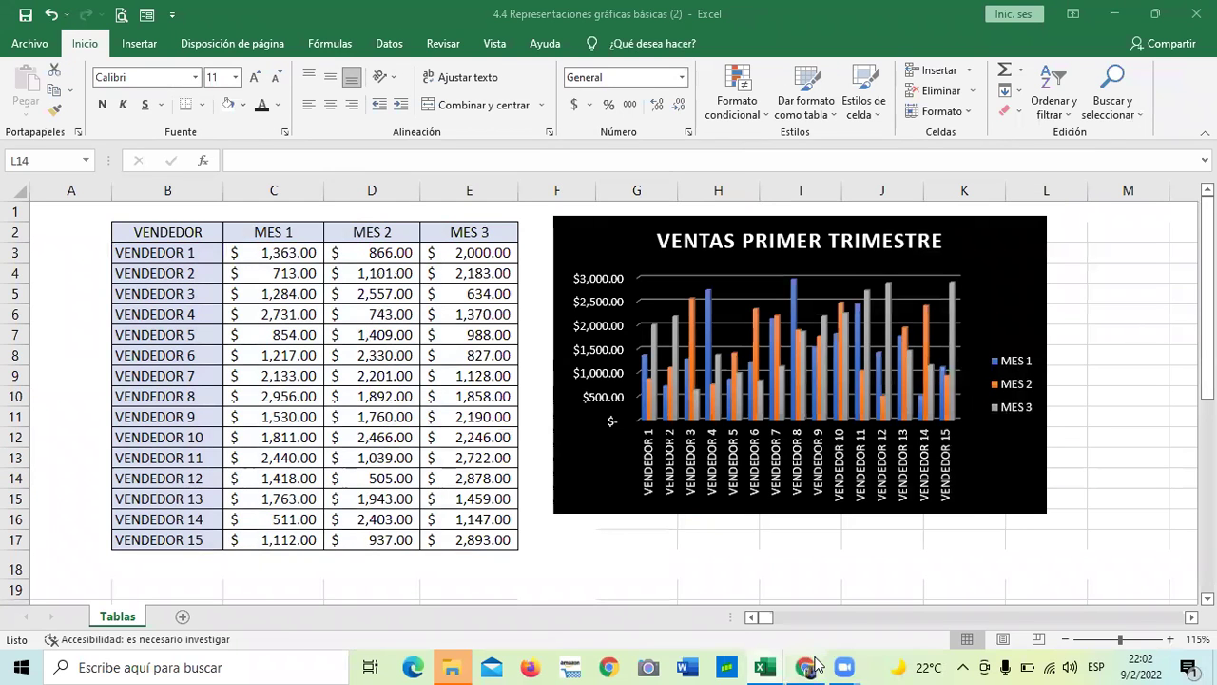
Switch to the Gráficos workbook and examine the computing hierarchy and Excel applications diagrams on the SmartArt sheet.
mouse_move(774, 659)
click(766, 596)
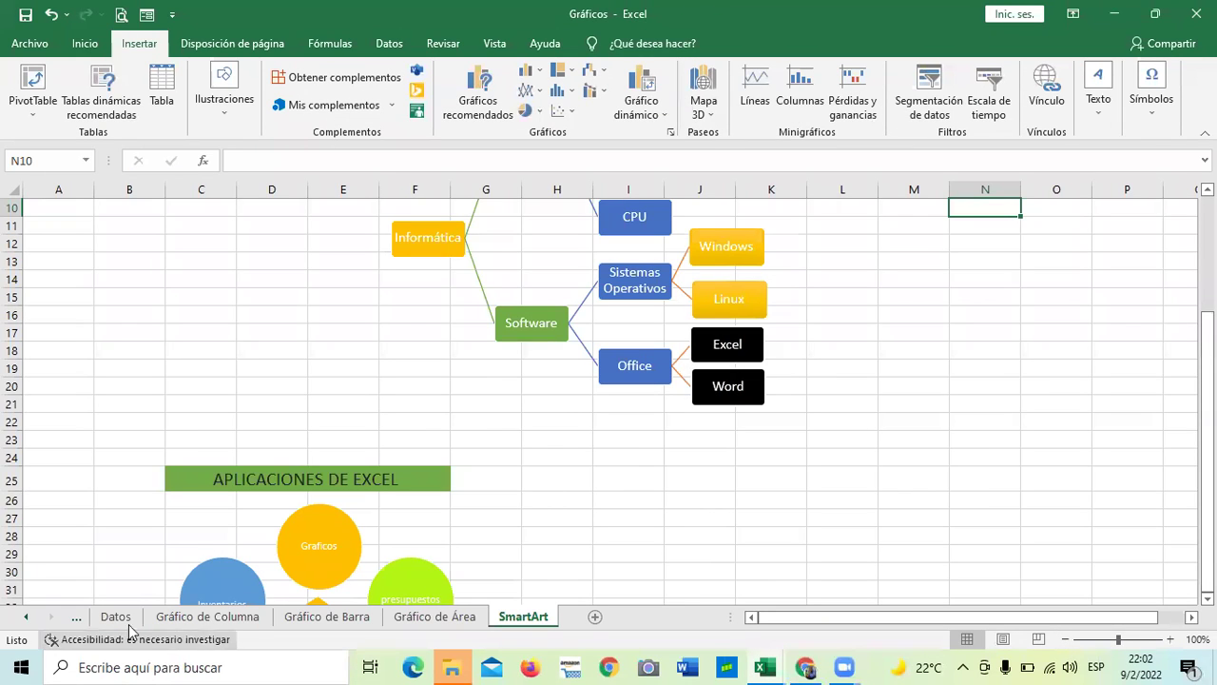
scroll(562, 506, up, 3)
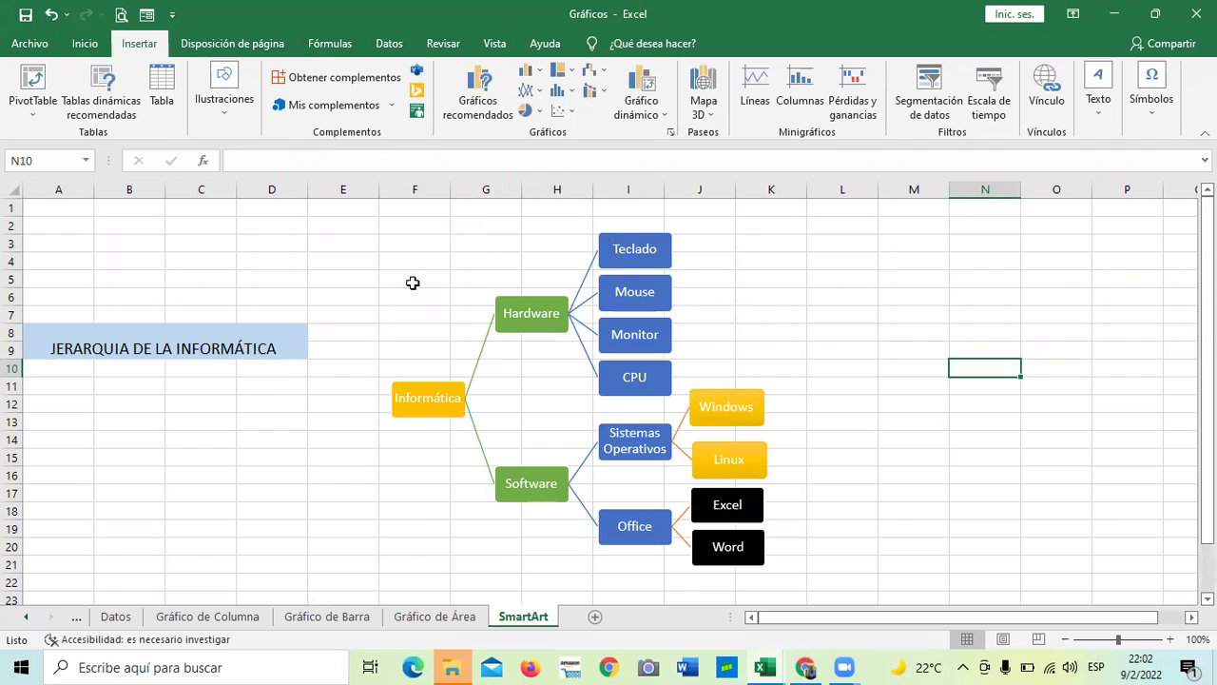
click(235, 108)
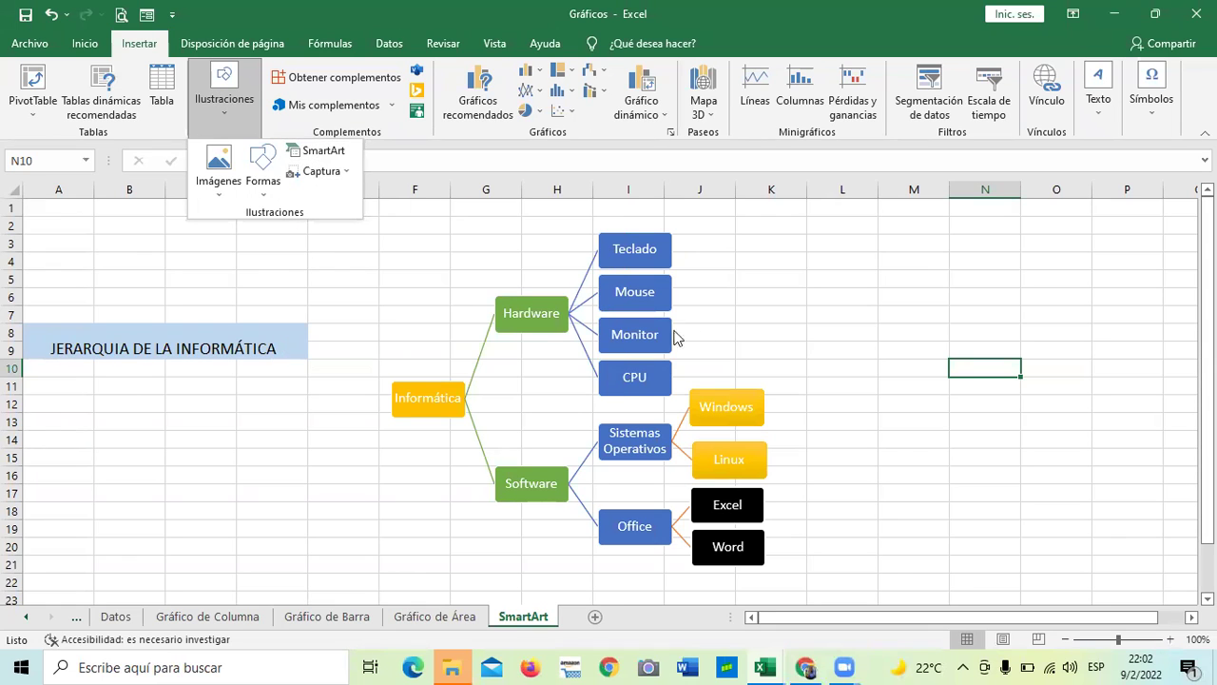
click(751, 334)
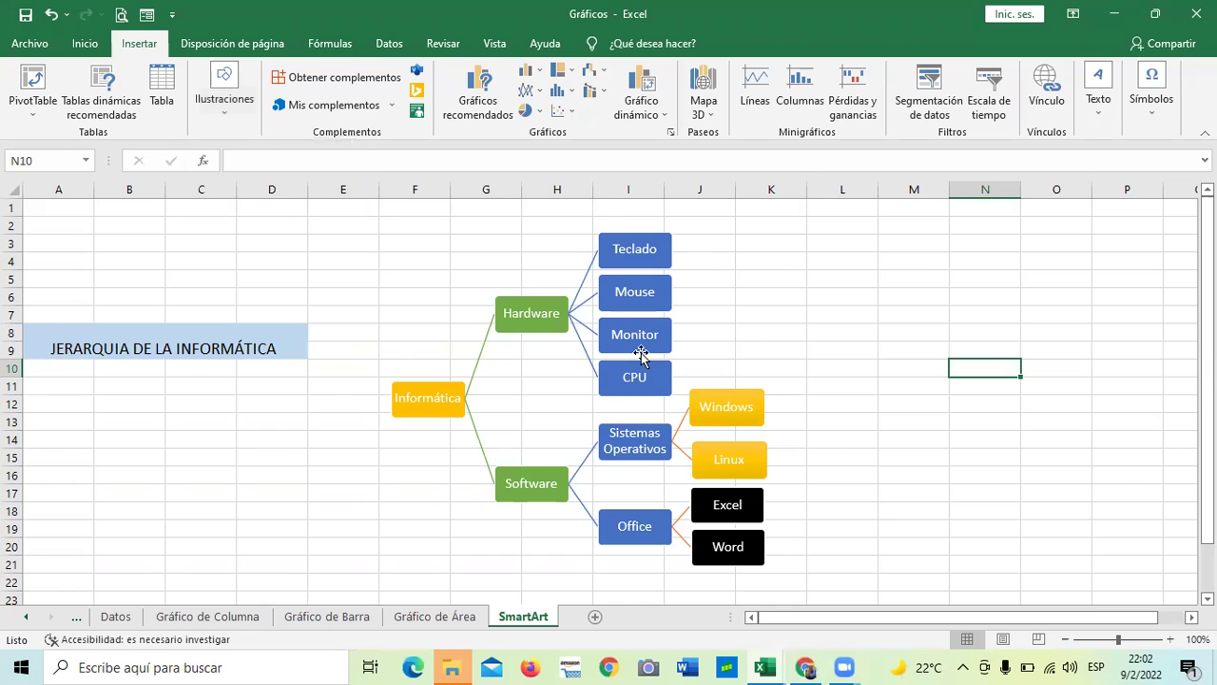
scroll(639, 352, down, 2)
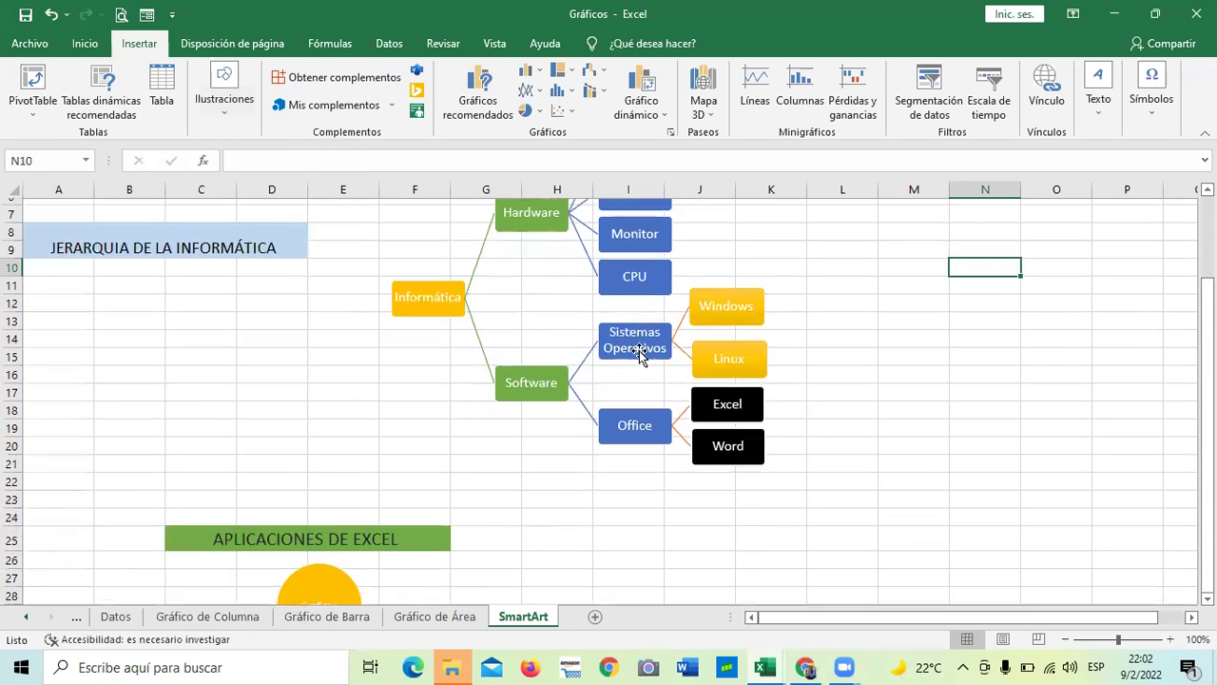
scroll(641, 349, up, 2)
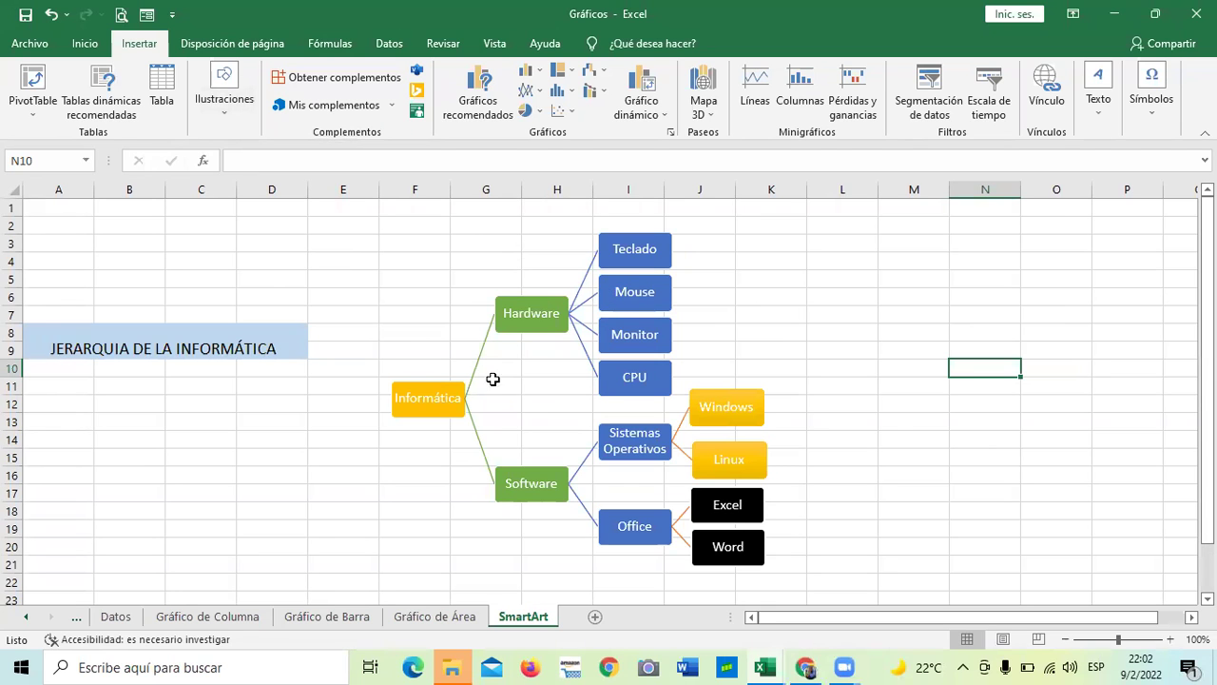
scroll(441, 404, down, 3)
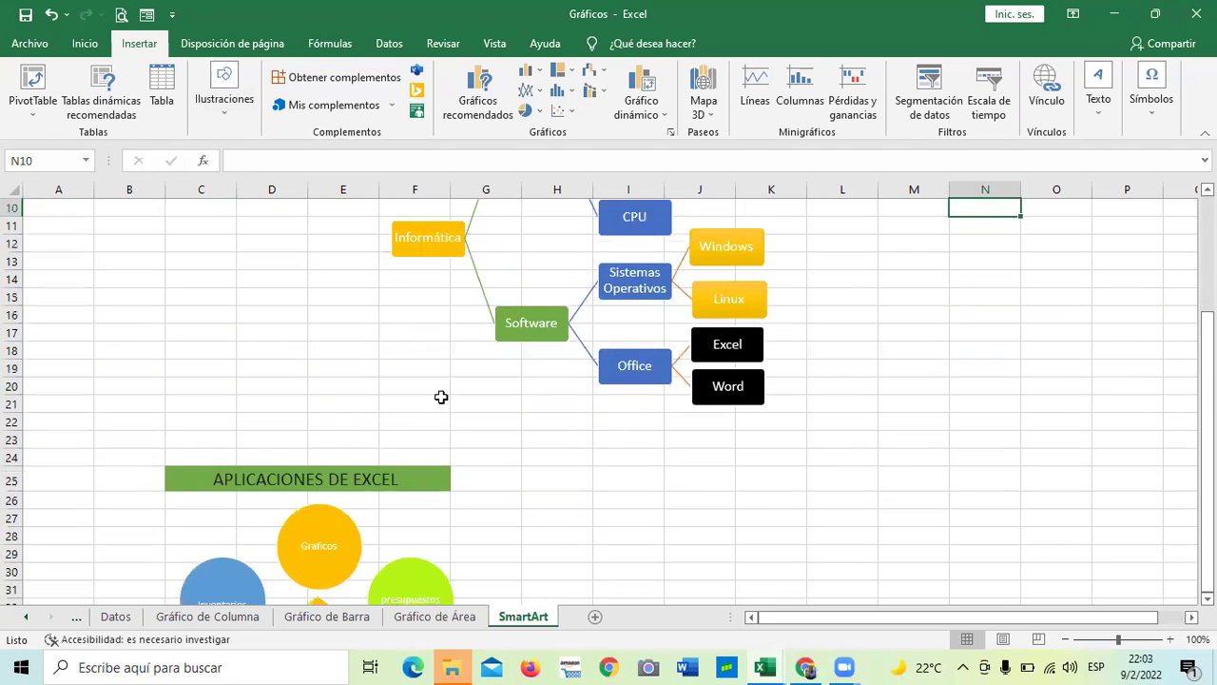
scroll(441, 397, down, 3)
click(331, 491)
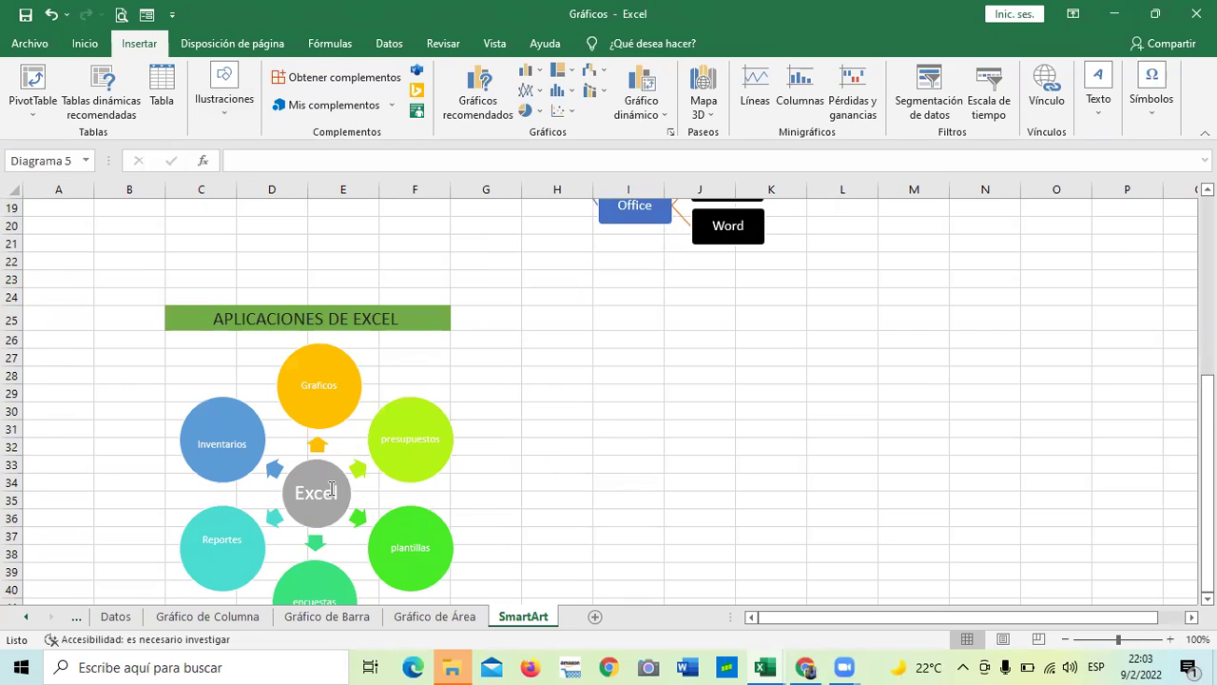
click(577, 298)
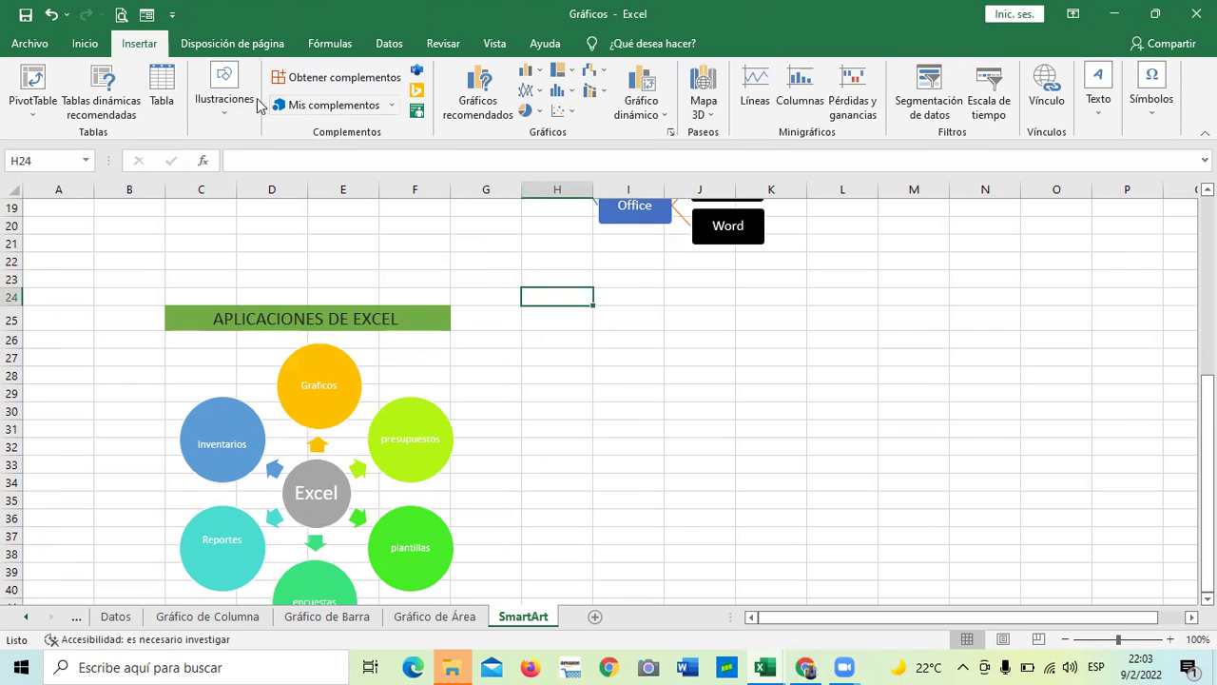
Open the SmartArt graphic chooser and preview layouts from the Listas and Ciclos categories, including Lista de viñetas horizontal and Ciclo segmentado.
click(223, 93)
click(323, 152)
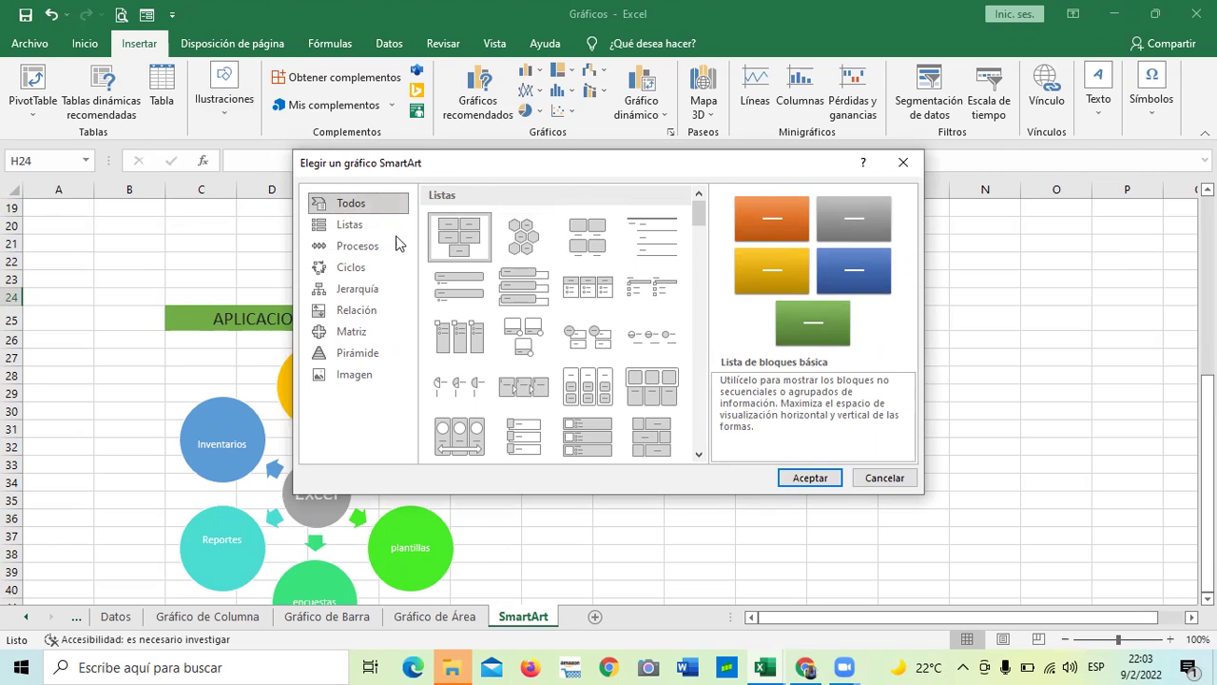
click(363, 229)
click(590, 270)
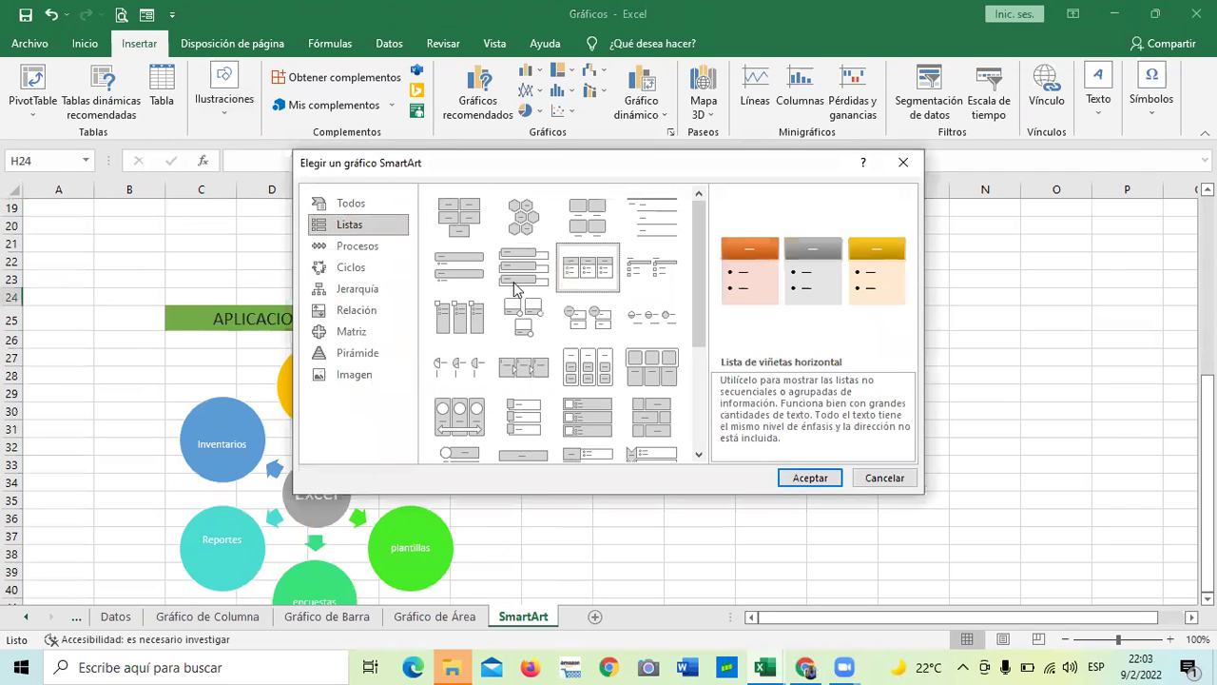
click(385, 271)
click(586, 267)
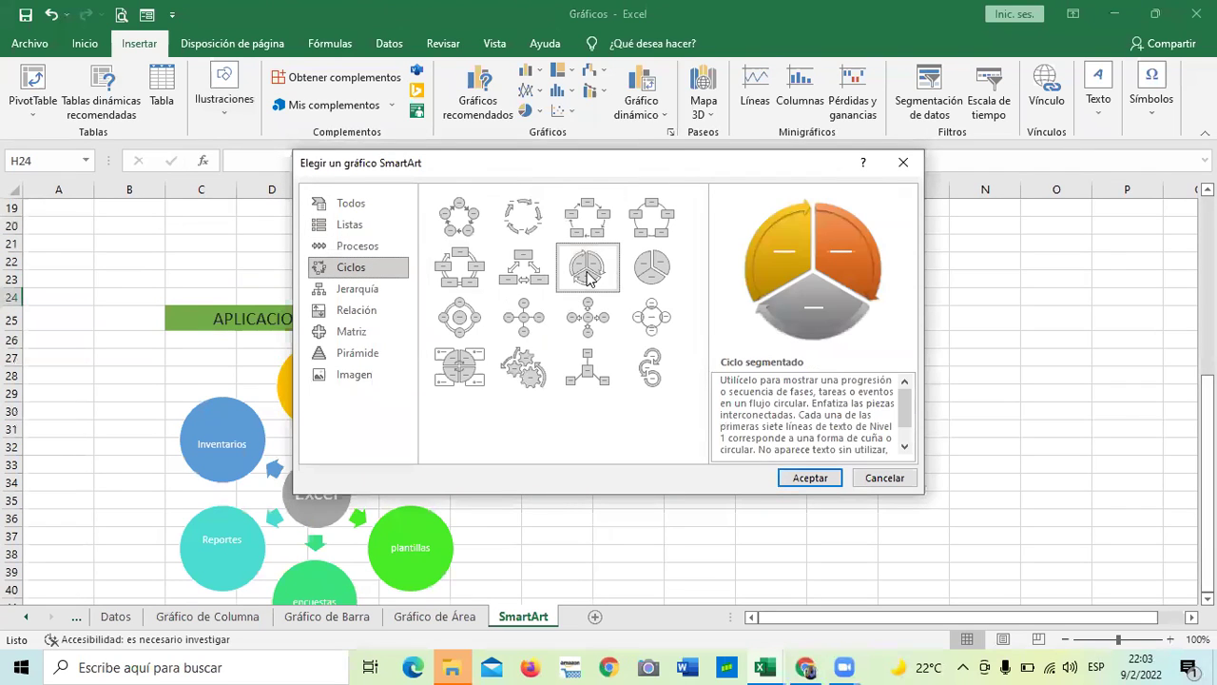
click(524, 317)
click(460, 318)
click(460, 267)
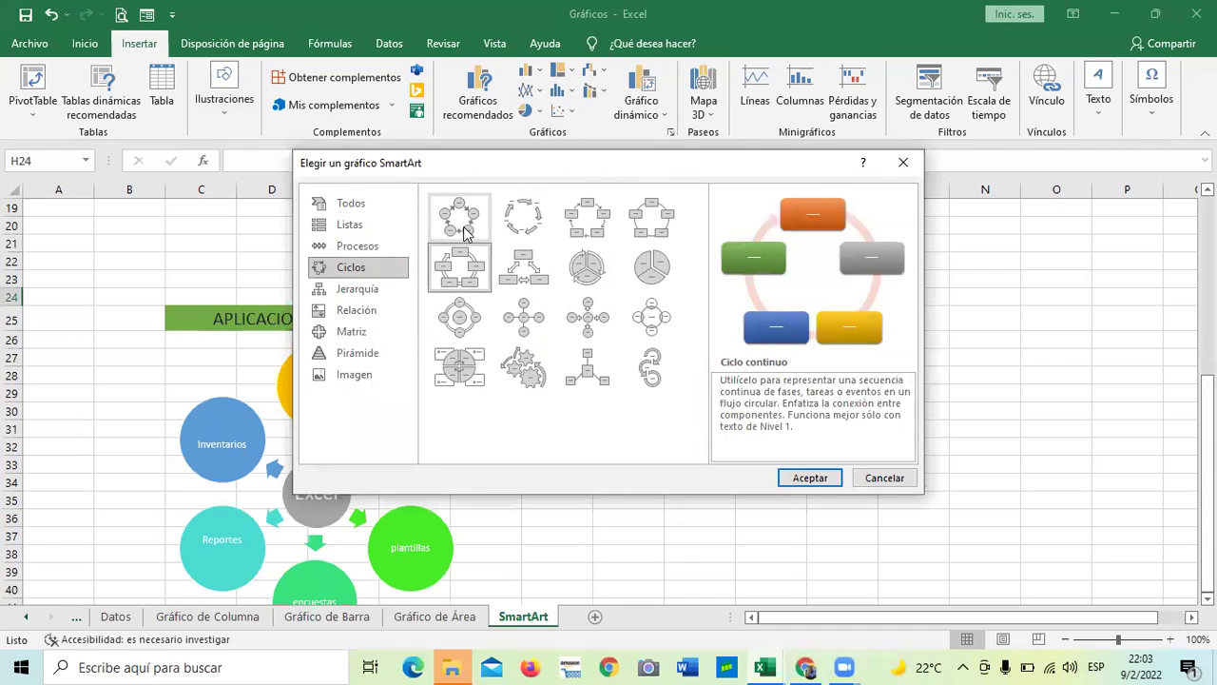
click(460, 217)
Explore the Jerarquía, Pirámide and Matriz categories of SmartArt, previewing Lista de jerarquías and Matriz de ciclo.
click(371, 290)
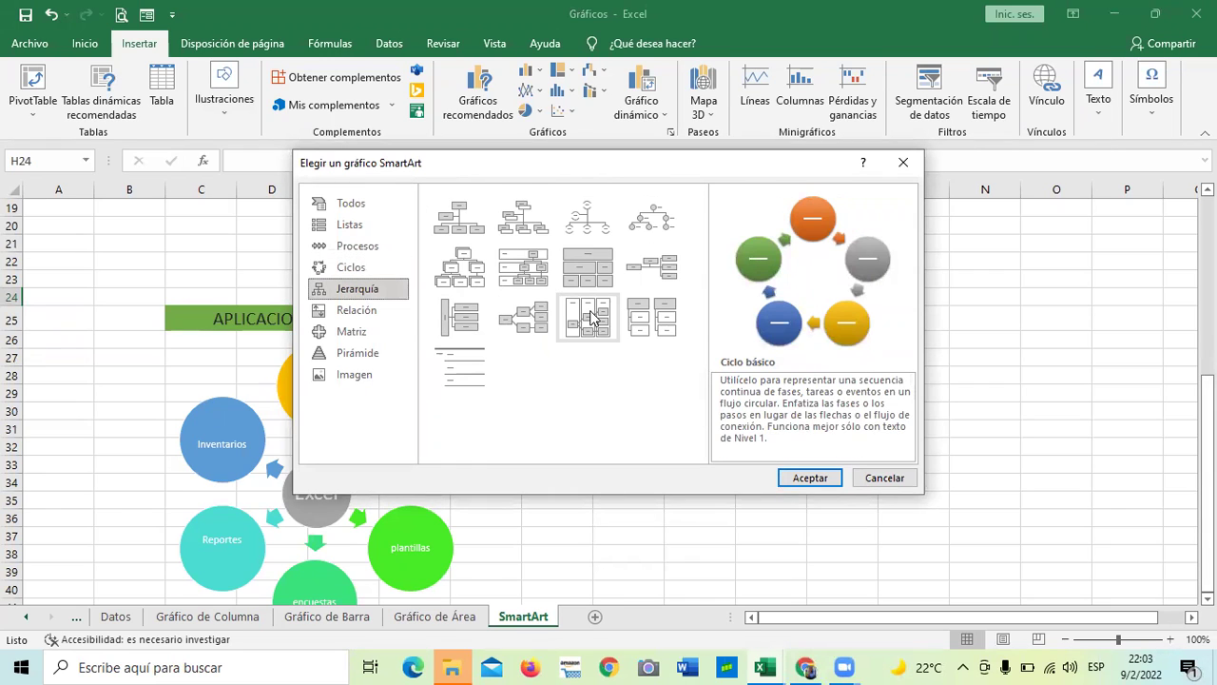
click(649, 321)
click(356, 353)
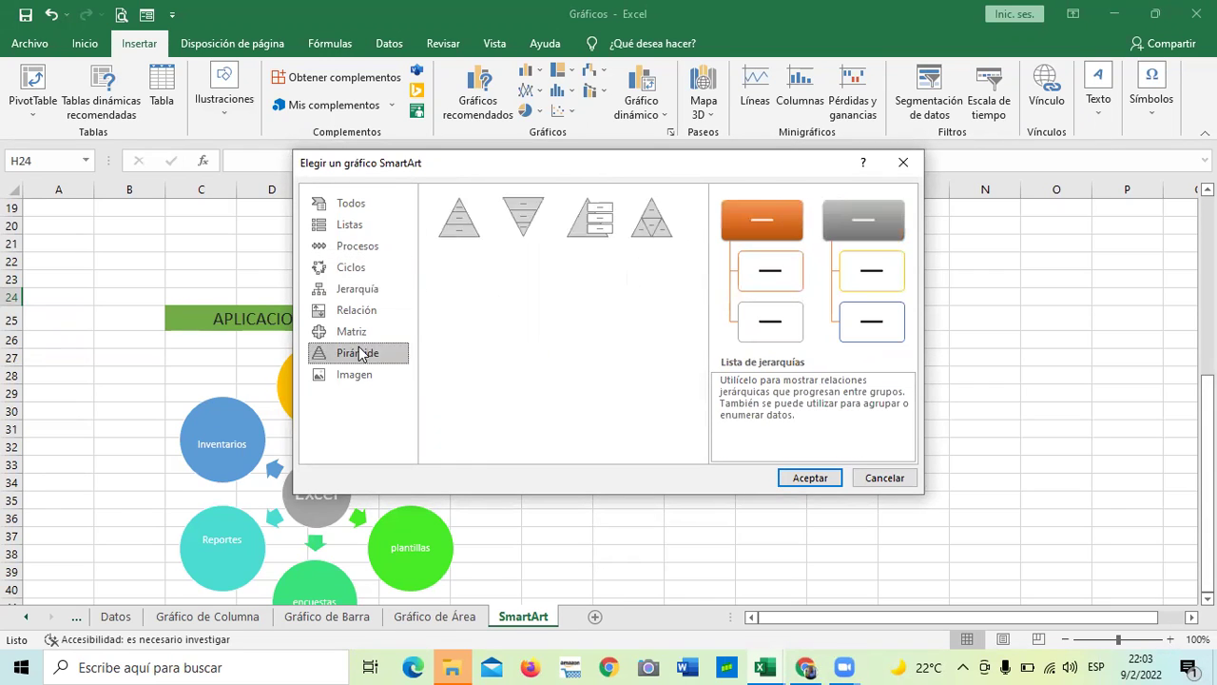
click(352, 331)
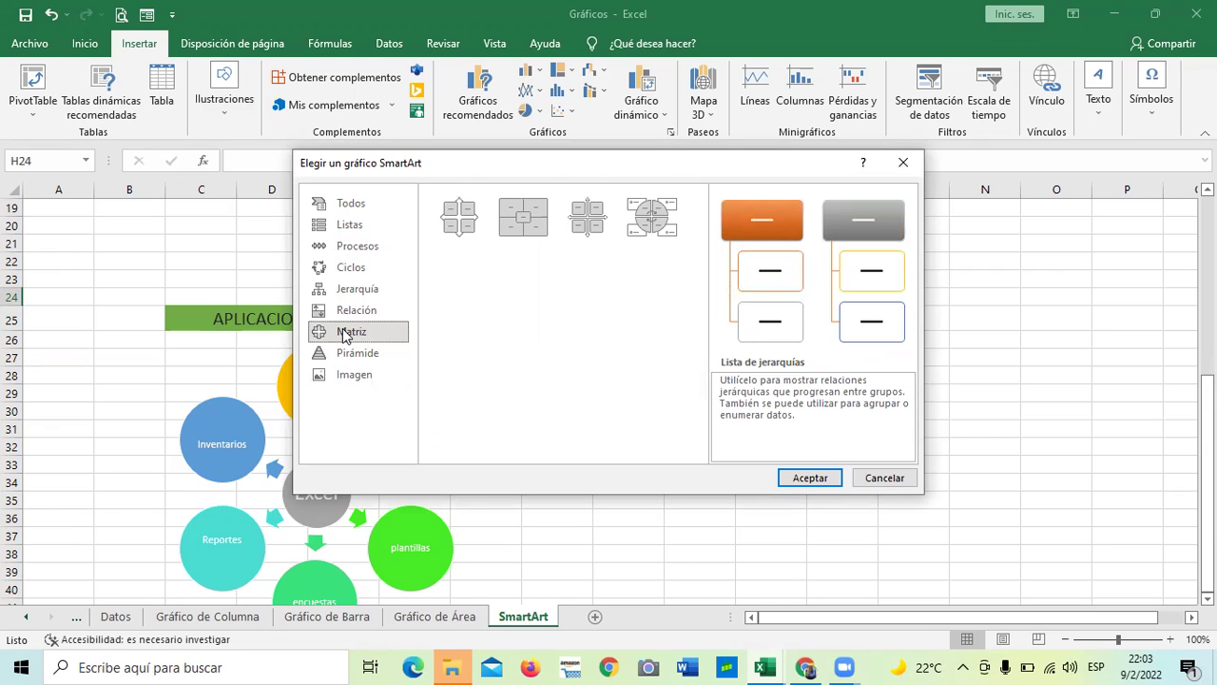
click(466, 216)
click(653, 217)
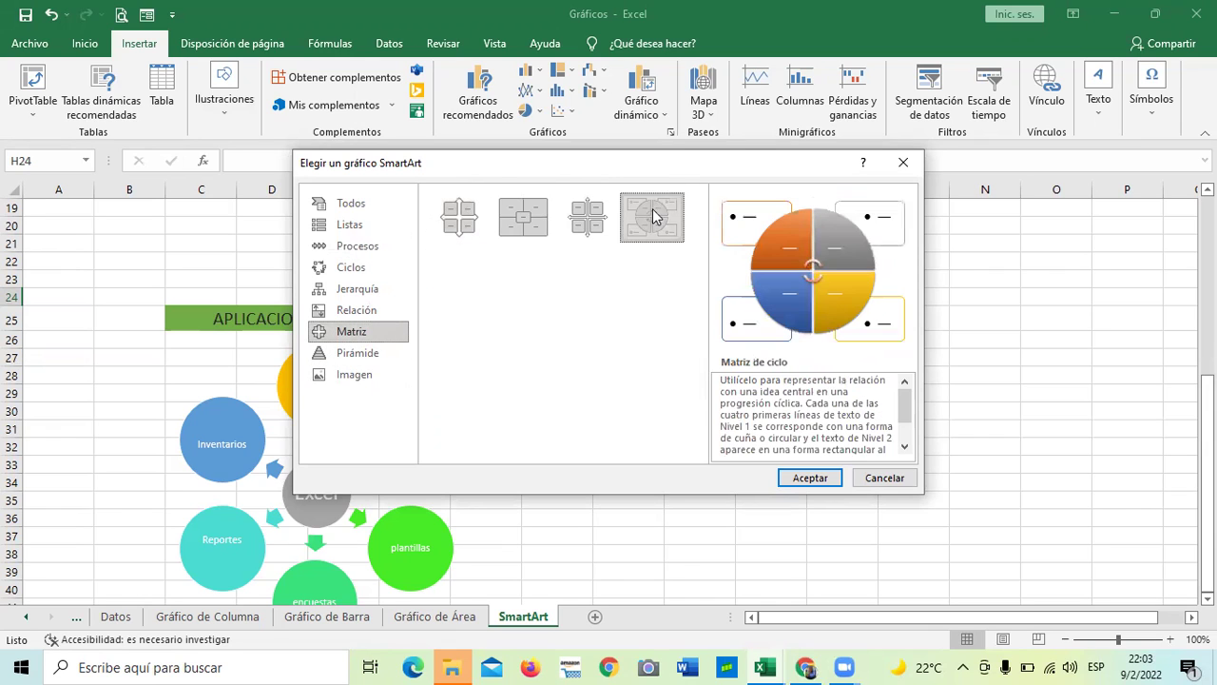
Preview the Relación SmartArt layouts, including Lista radial, Diseño radial and Radial divergente, and close the chooser without inserting a graphic.
click(361, 312)
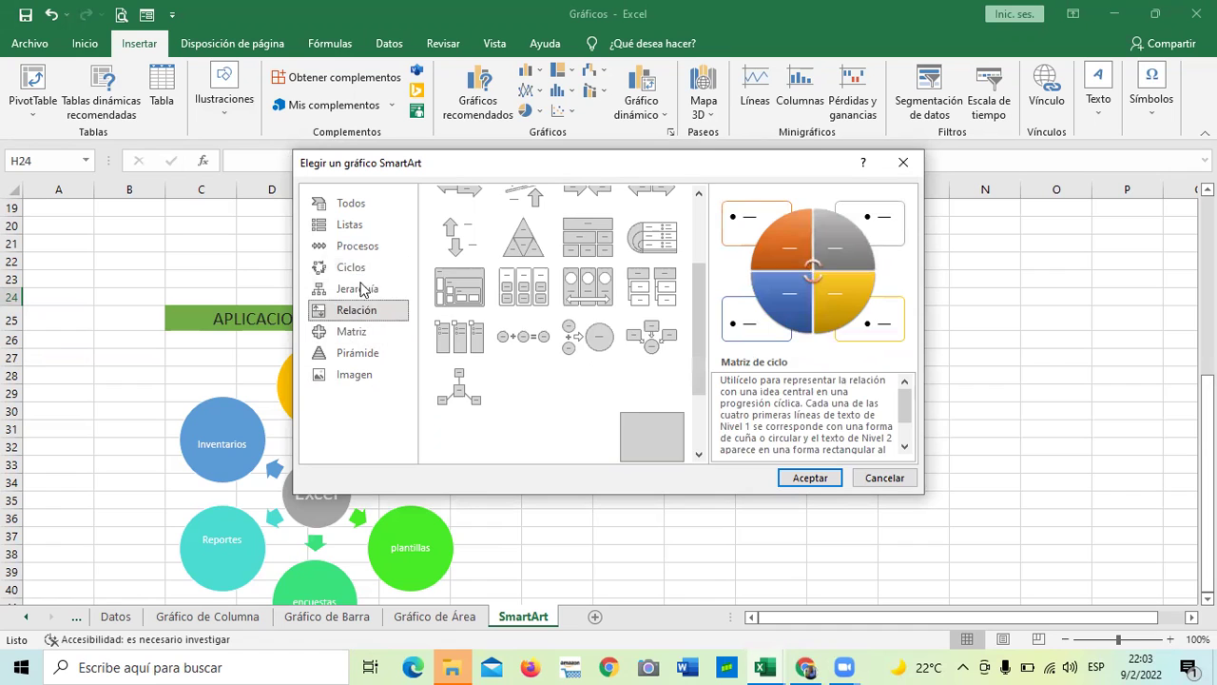
scroll(455, 288, down, 5)
click(464, 341)
click(523, 385)
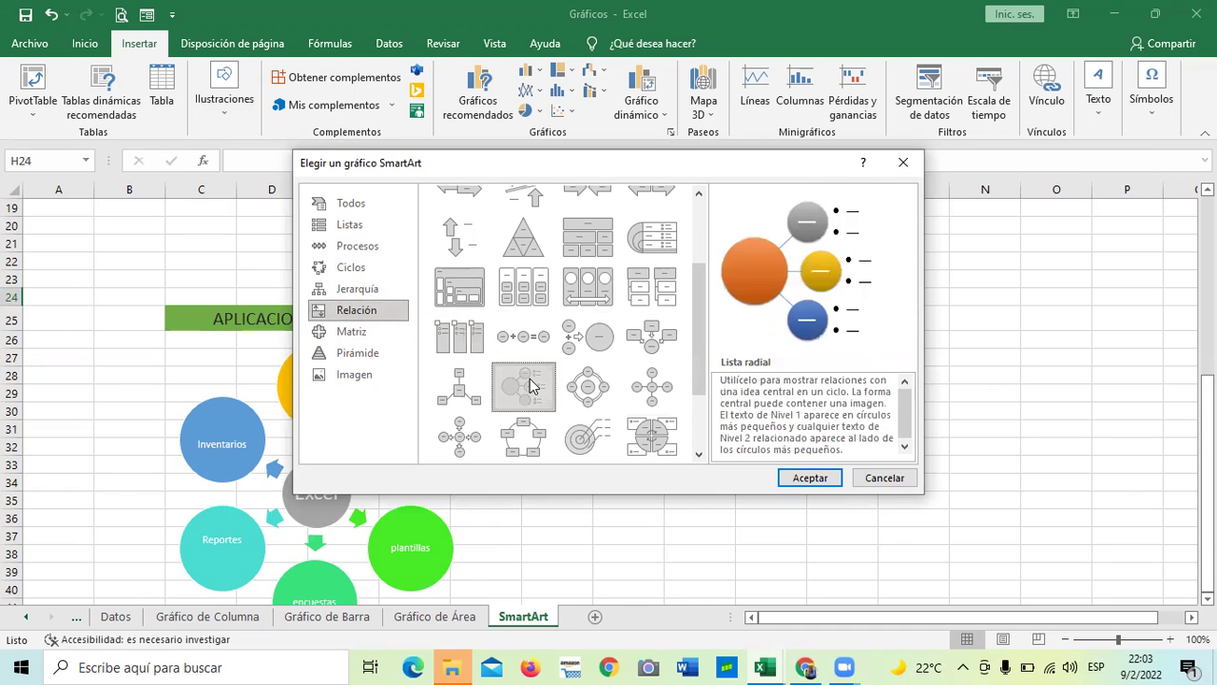
click(636, 297)
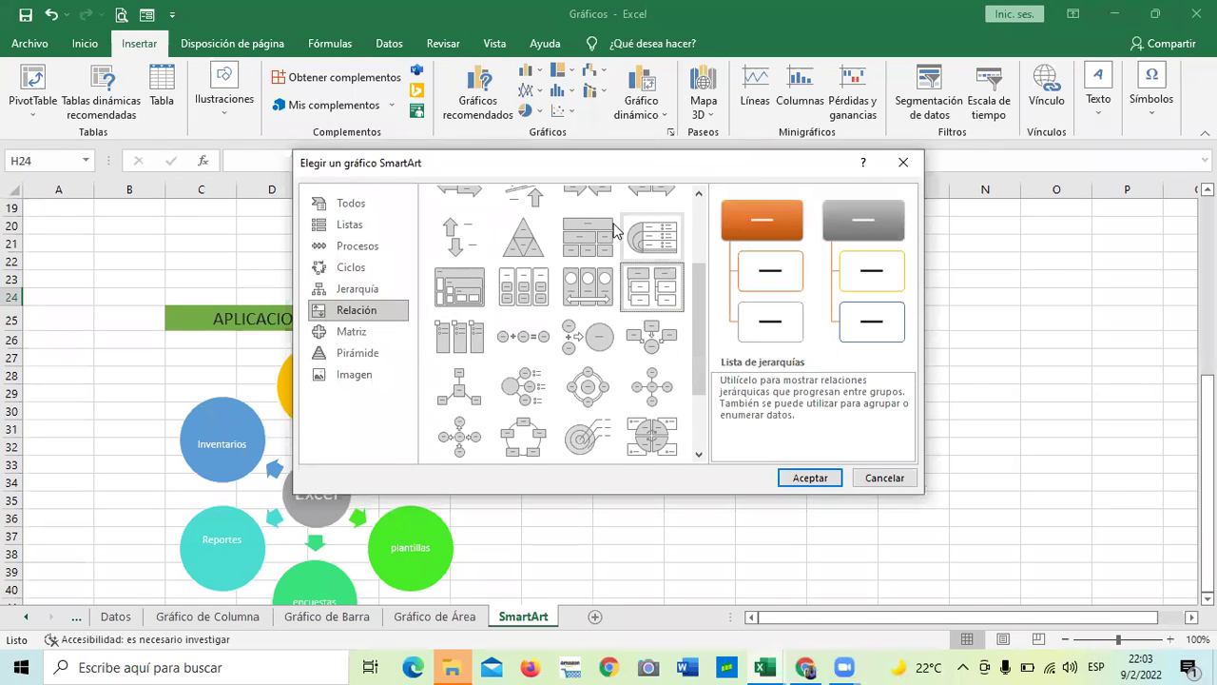
click(459, 237)
click(473, 344)
click(472, 397)
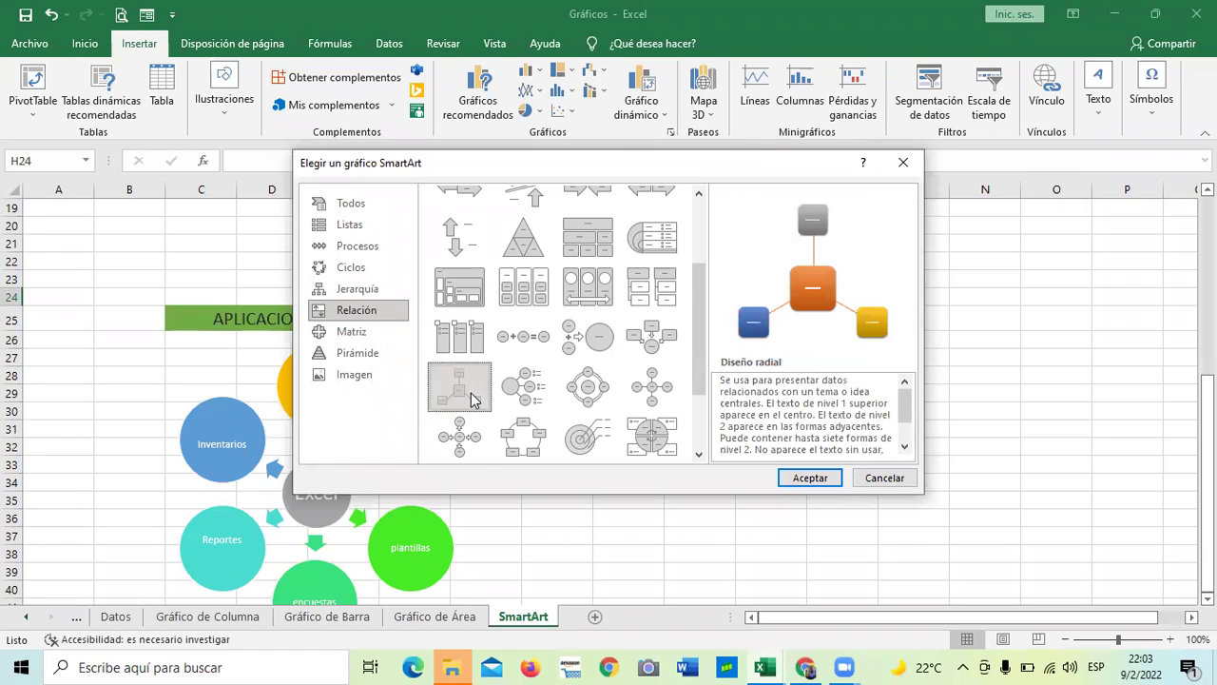
click(466, 445)
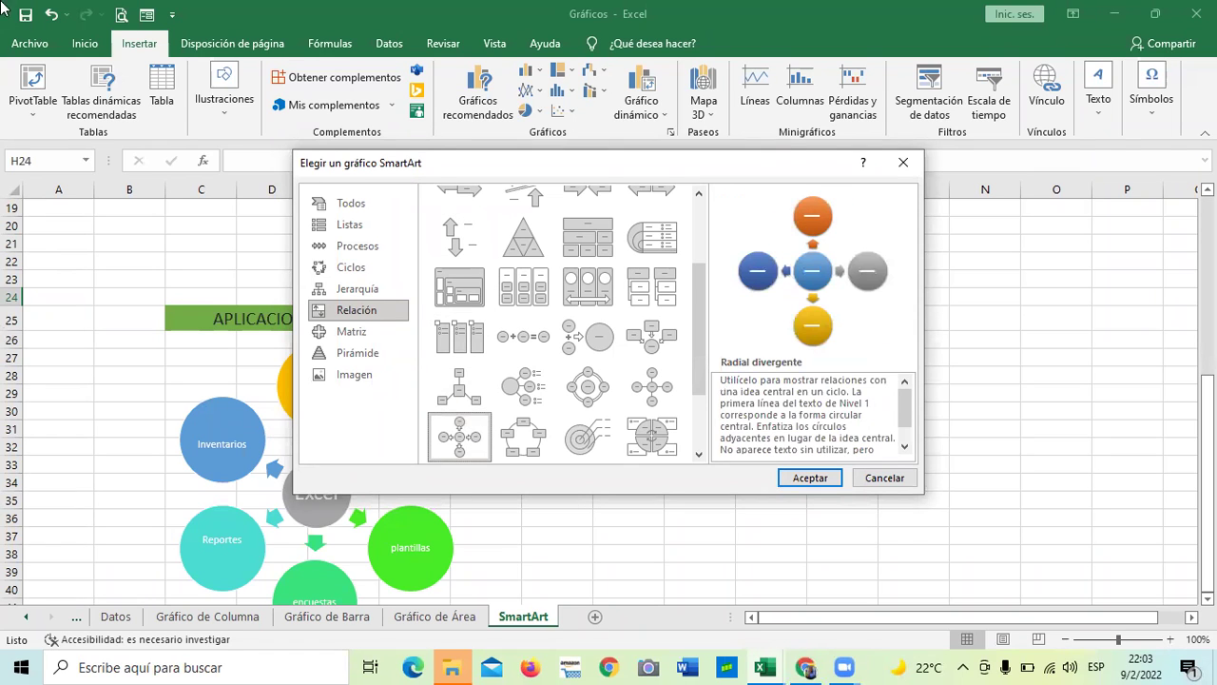
click(884, 477)
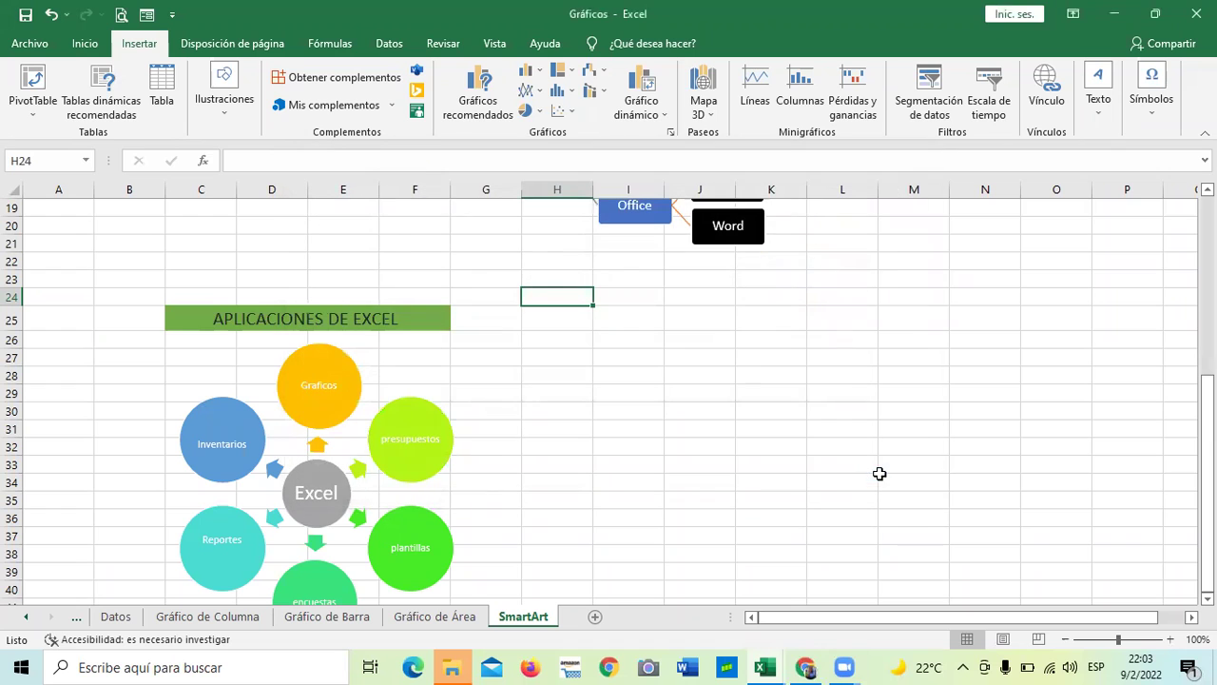
Go back to the workbook's first sheets and view the data tables on Grafico Radial and Greáfico Circular.
click(27, 616)
click(28, 616)
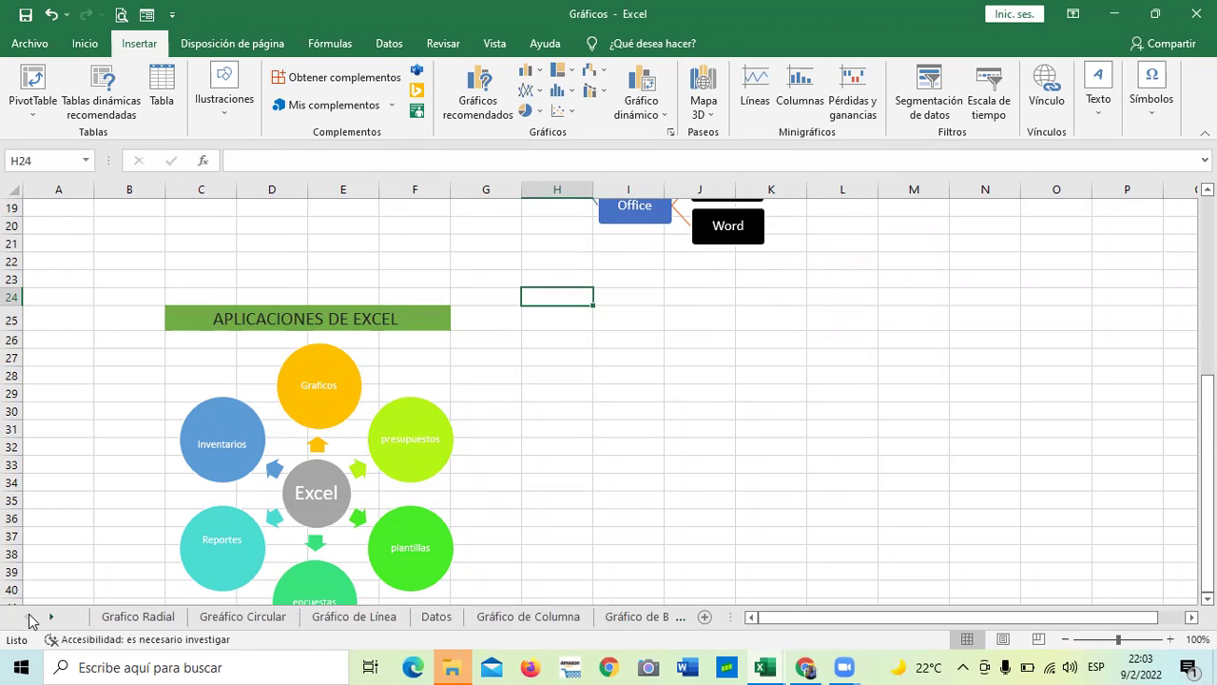
click(138, 616)
click(573, 331)
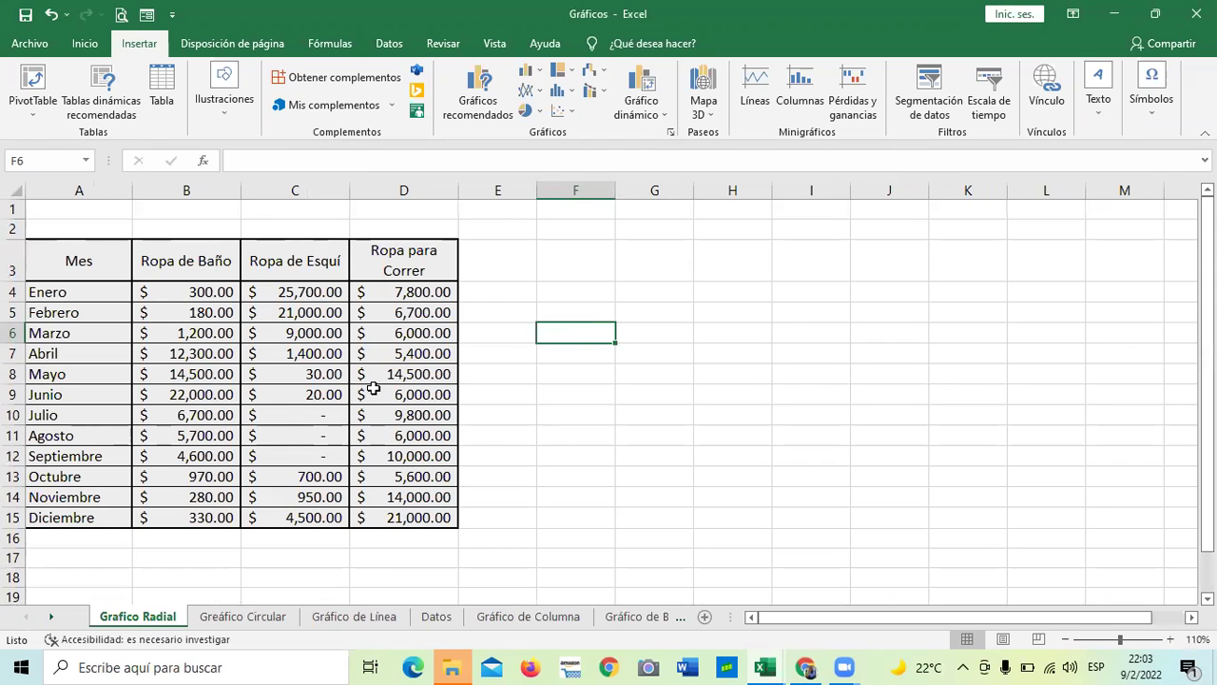
click(244, 618)
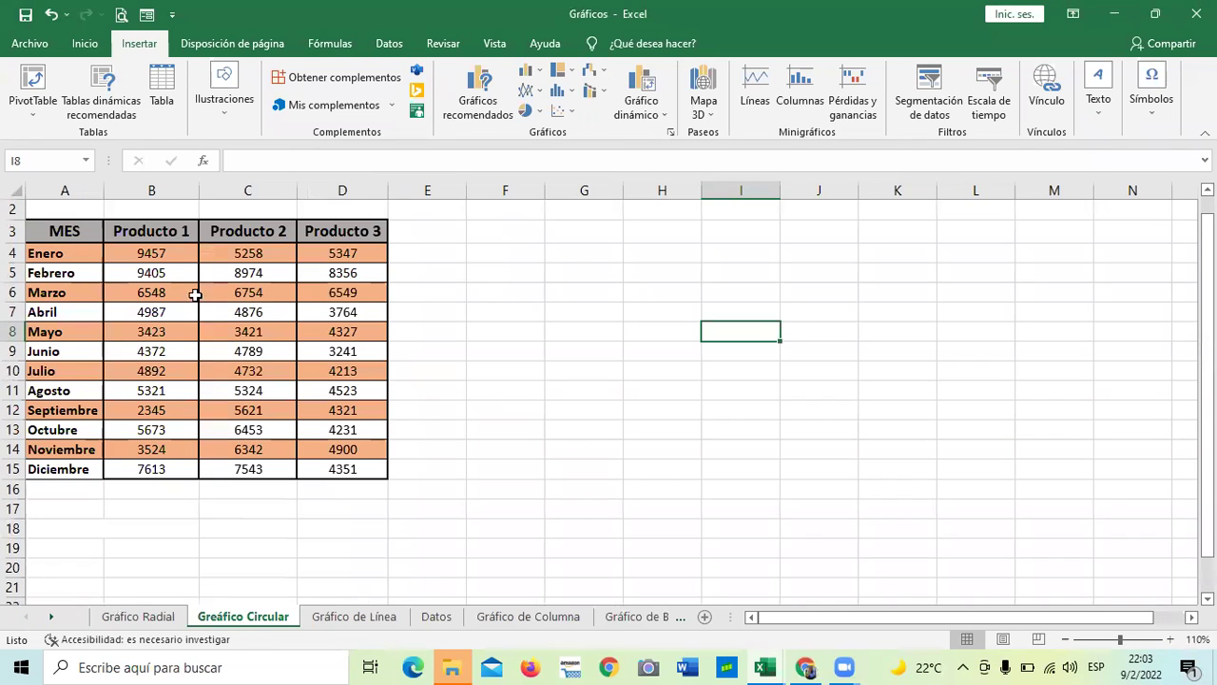